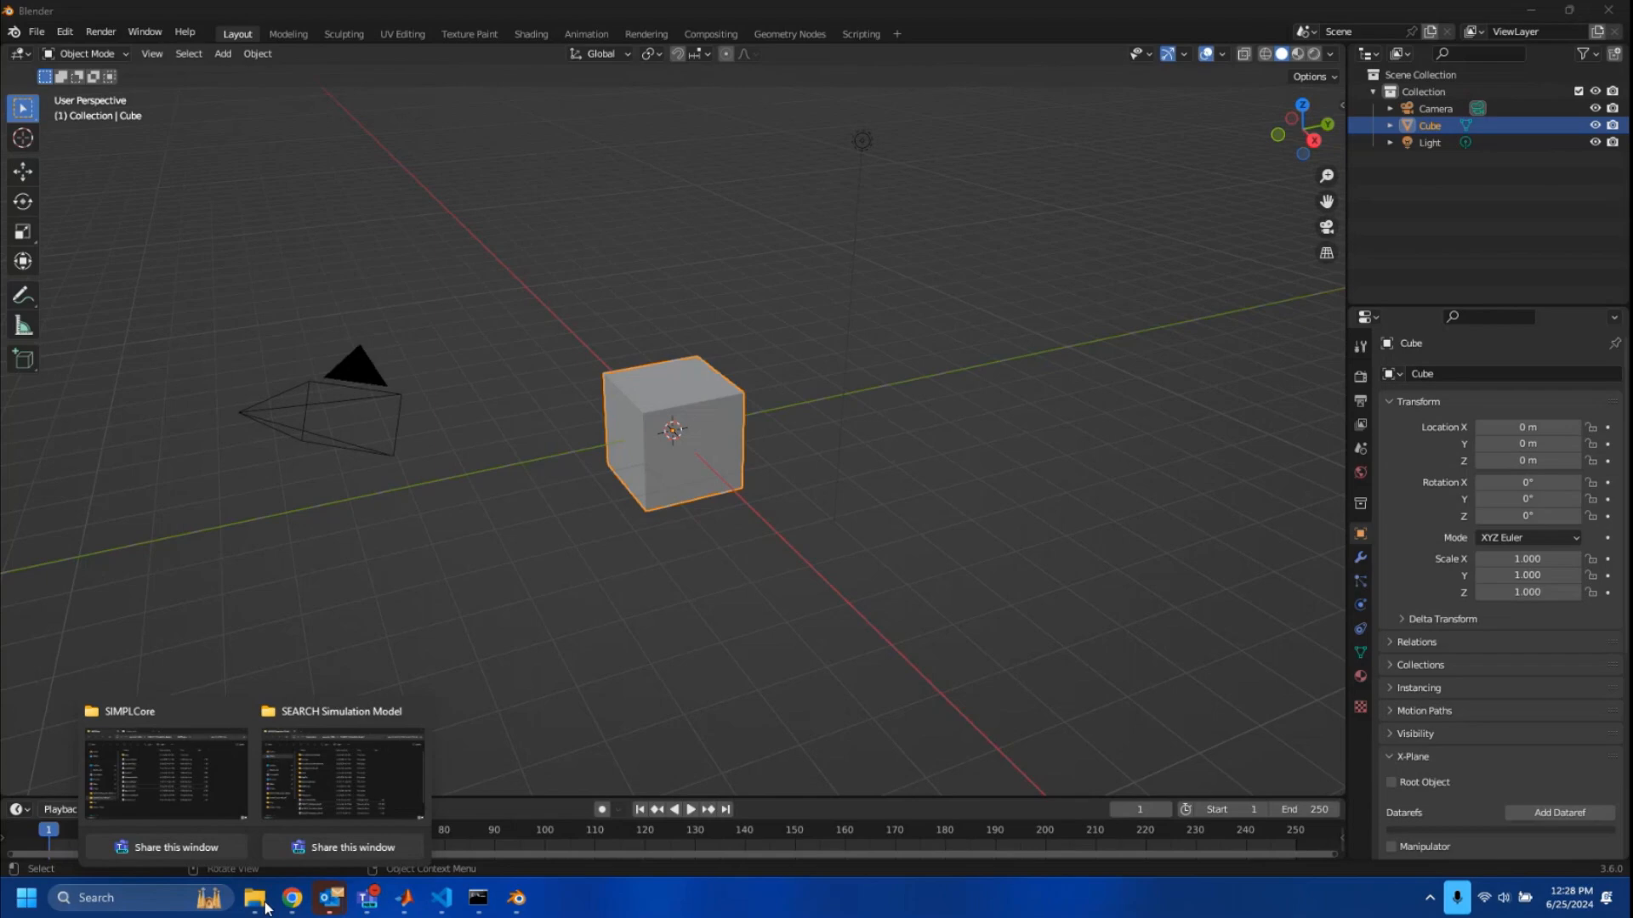
Switch to File Explorer and browse to Documents > Summer 2024 > OpenVSP Model in a new tab.
click(233, 722)
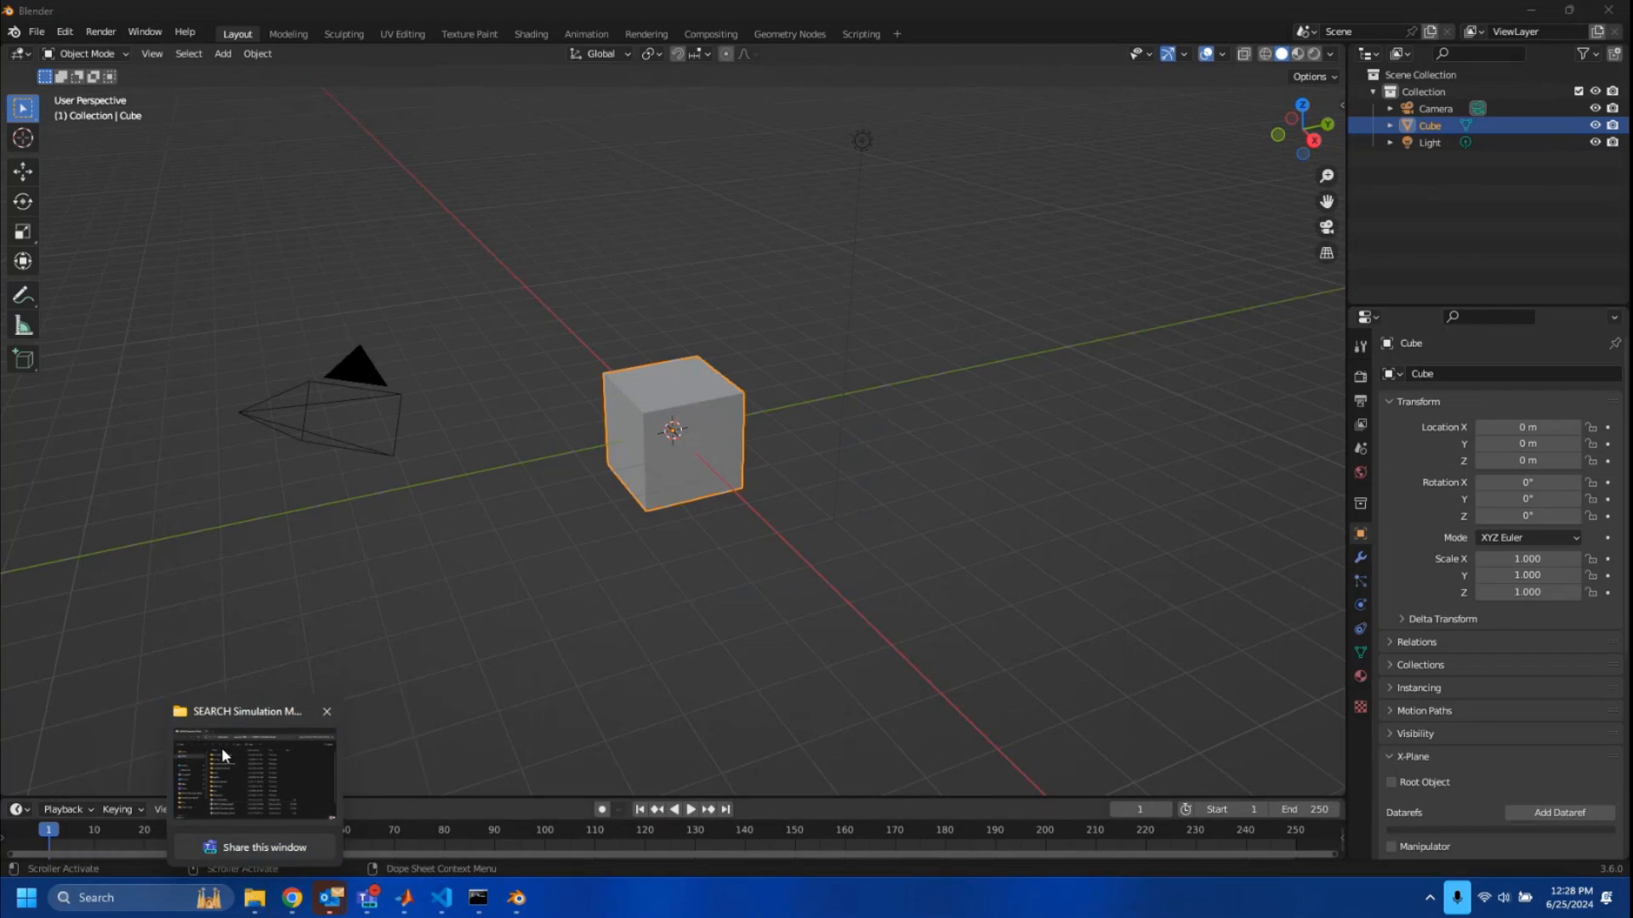
click(221, 748)
click(595, 203)
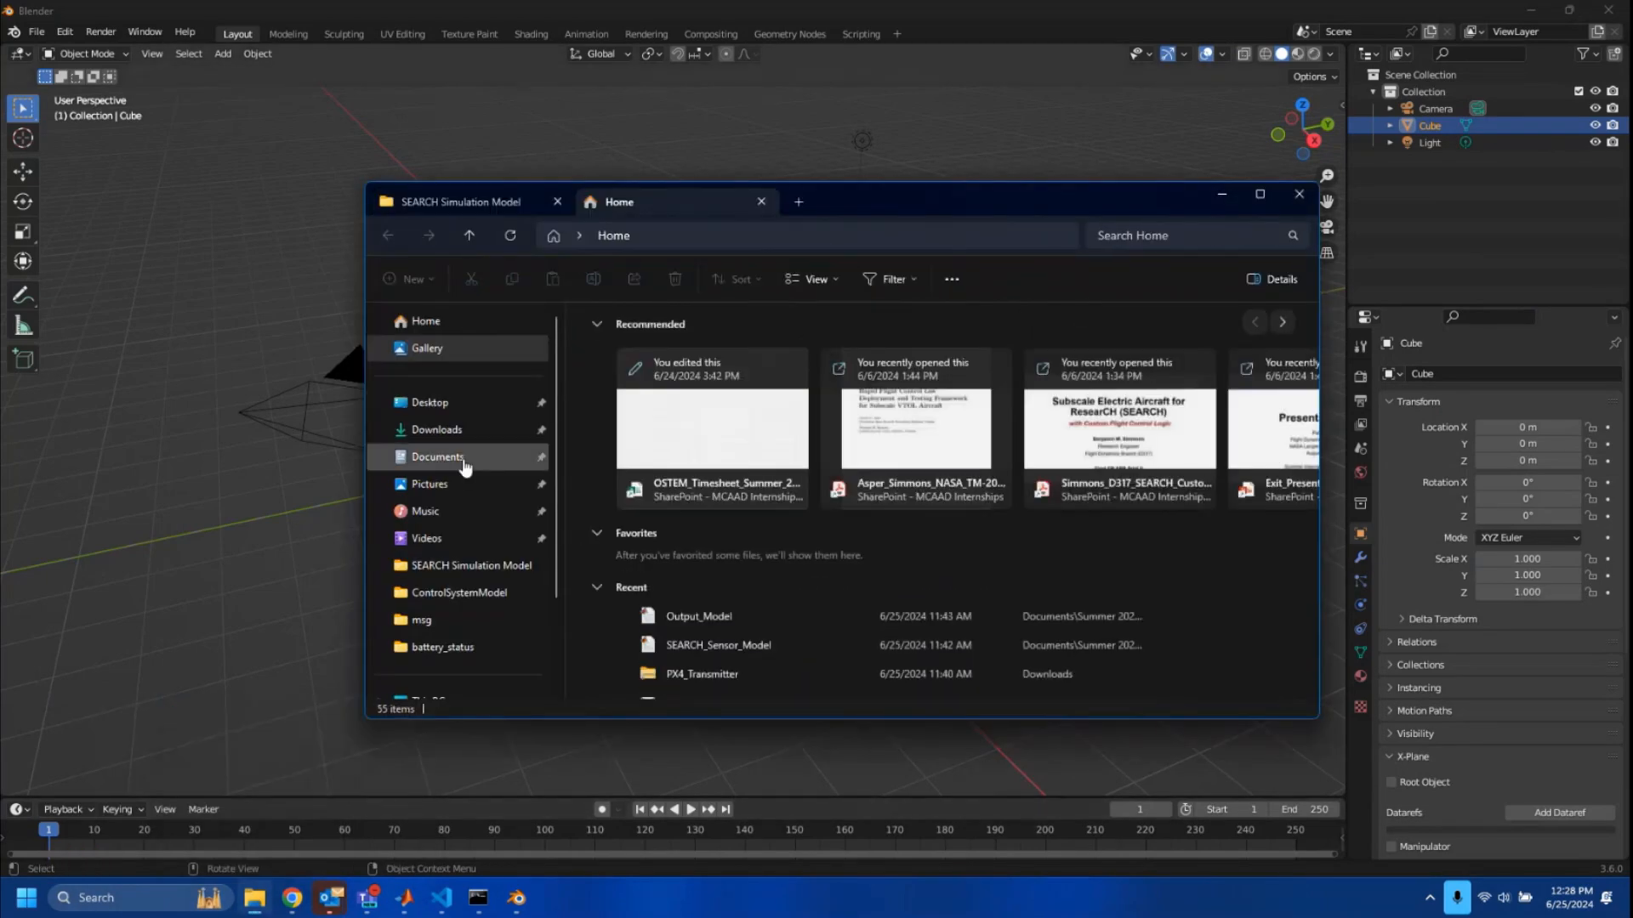
click(433, 456)
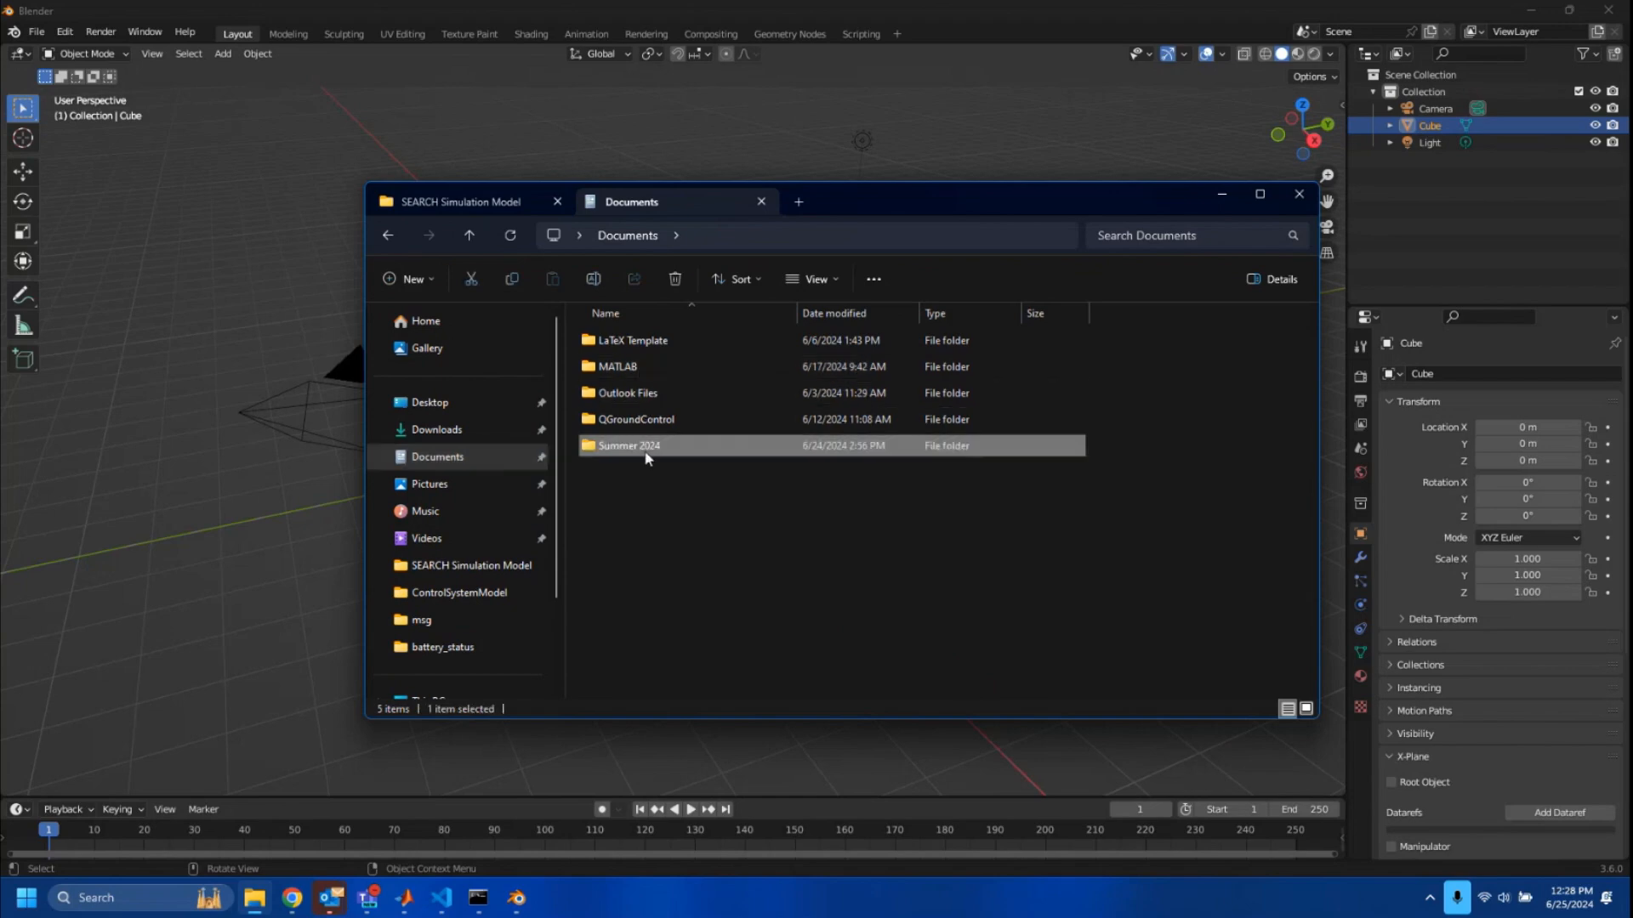
double_click(628, 445)
double_click(638, 447)
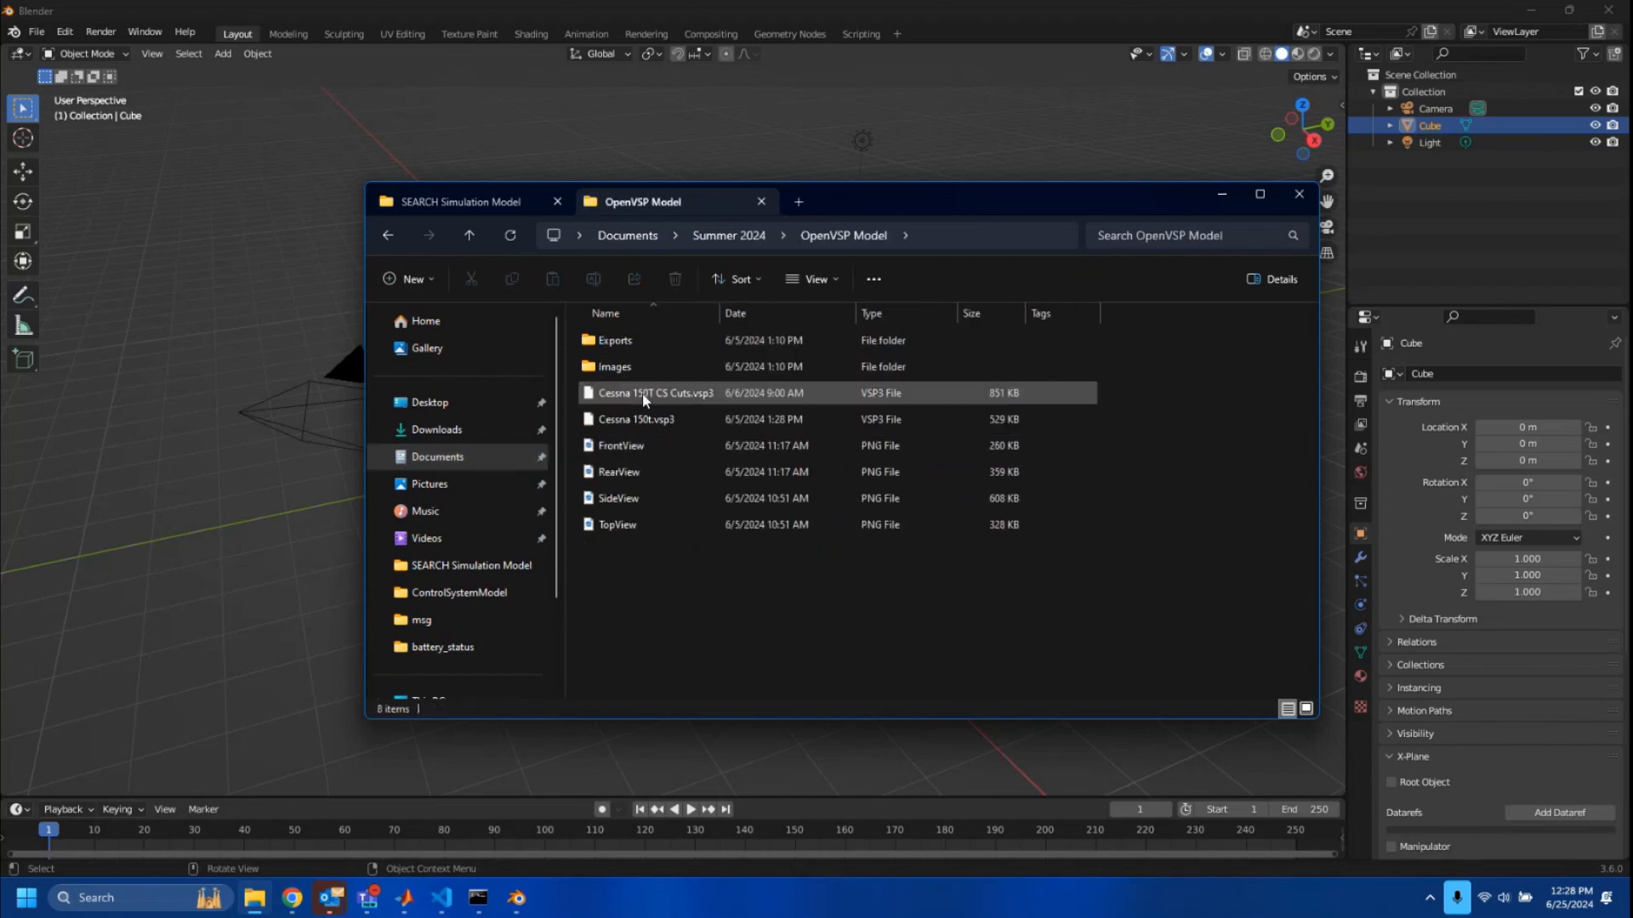
Find OpenVSP through the system search and launch it.
click(176, 895)
text(open)
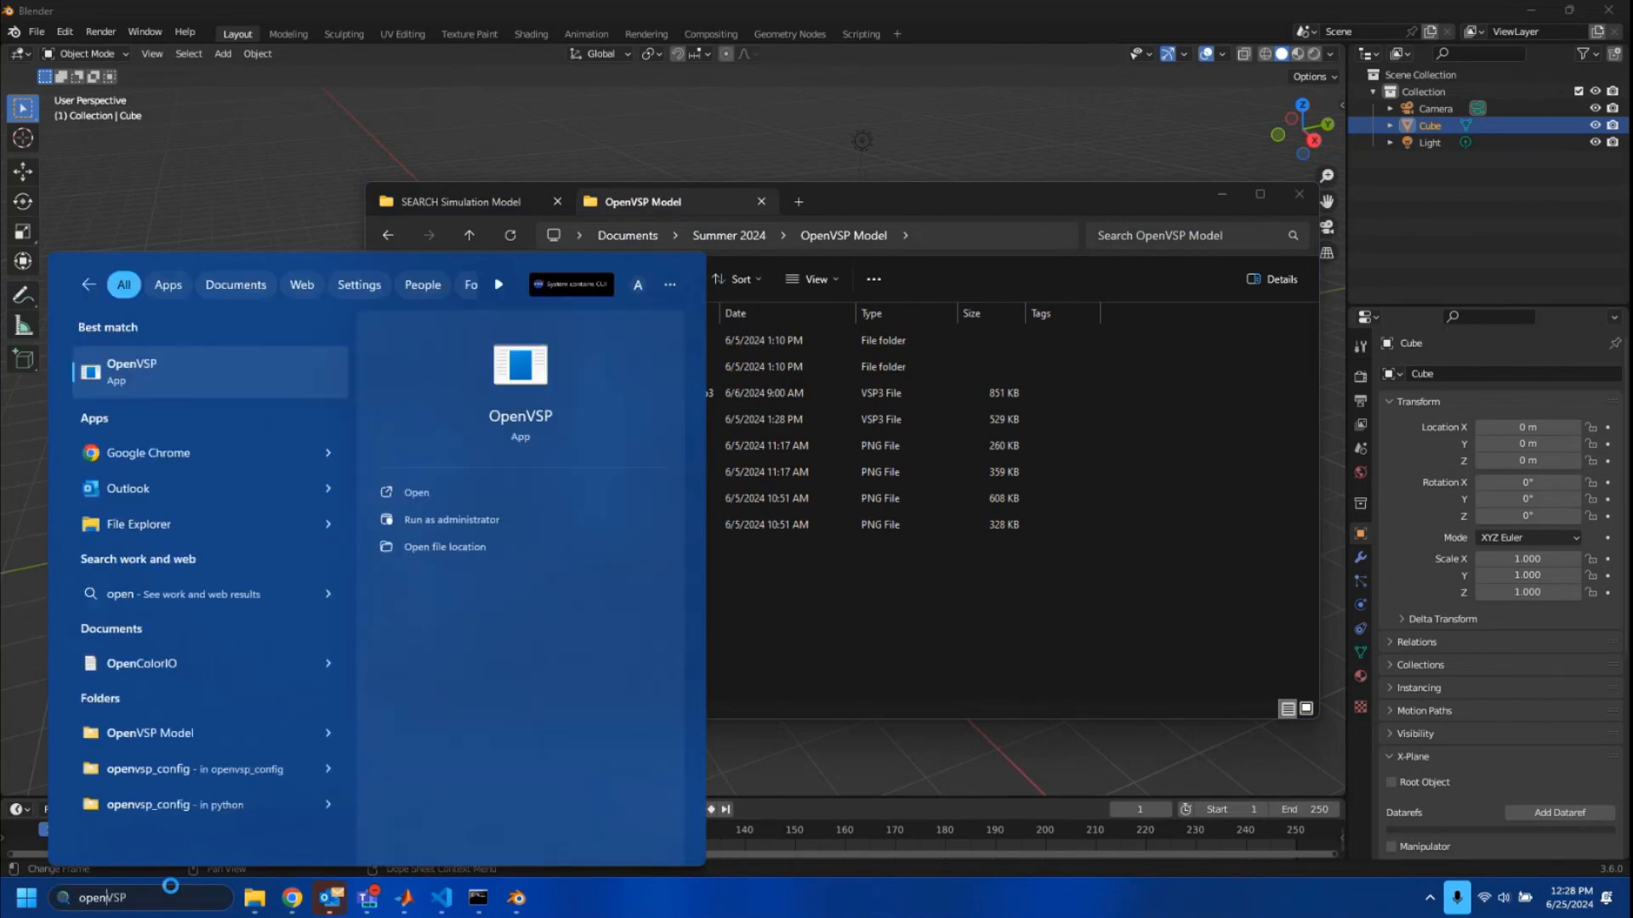
key(Return)
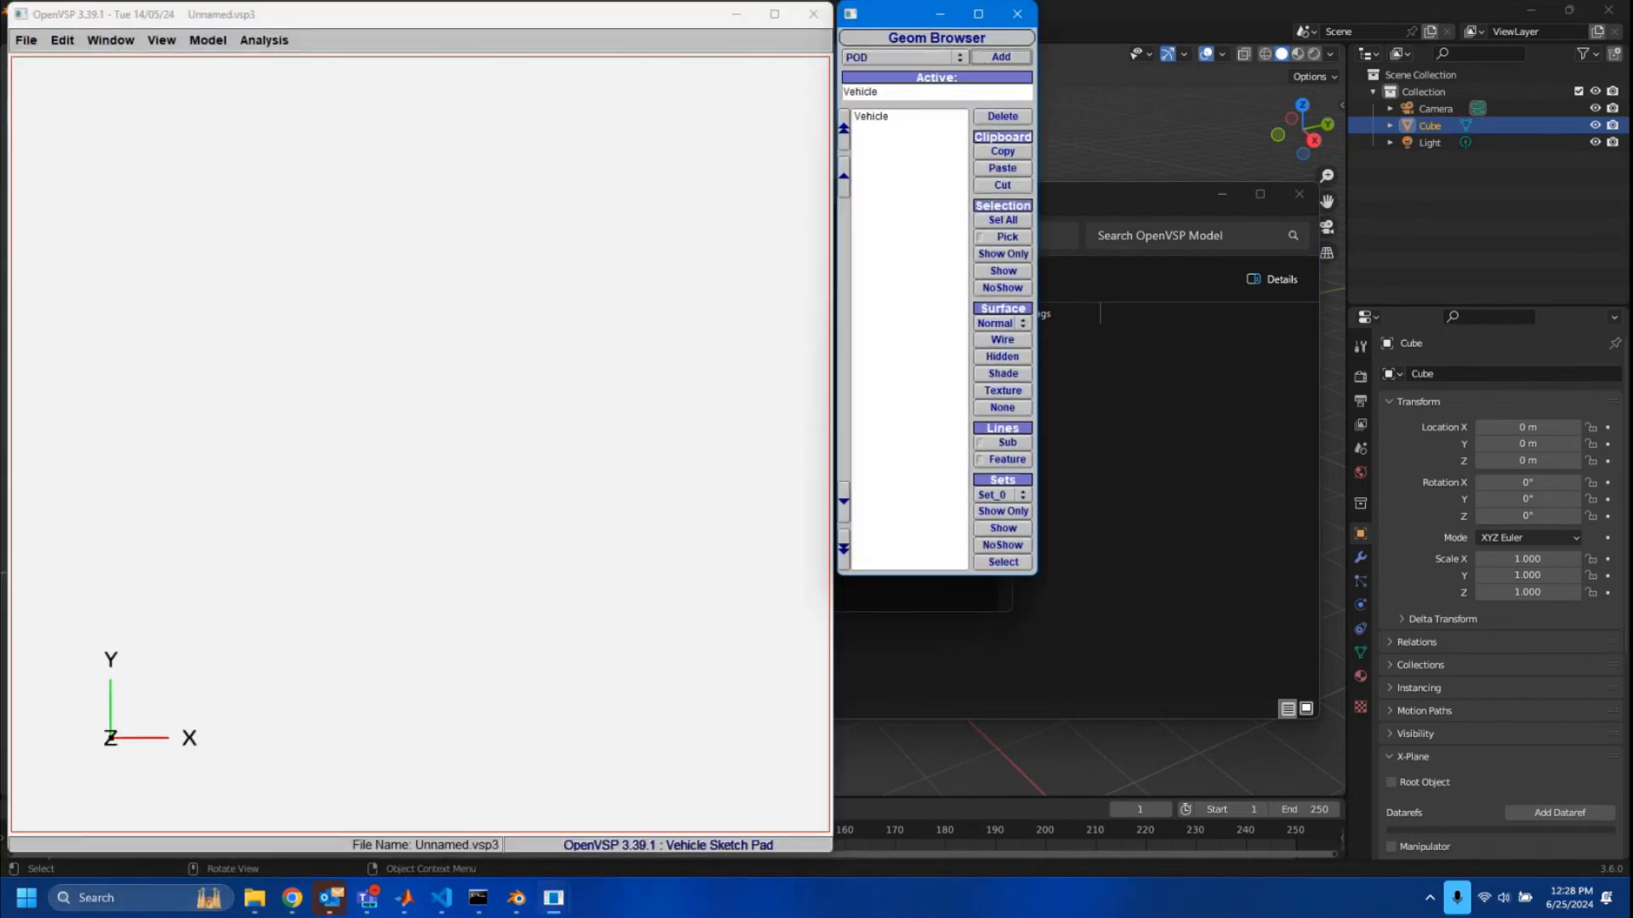
Open the file Cessna 150t.vsp3 from the Documents/Summer 2024/OpenVSP Model folder.
click(26, 39)
click(34, 62)
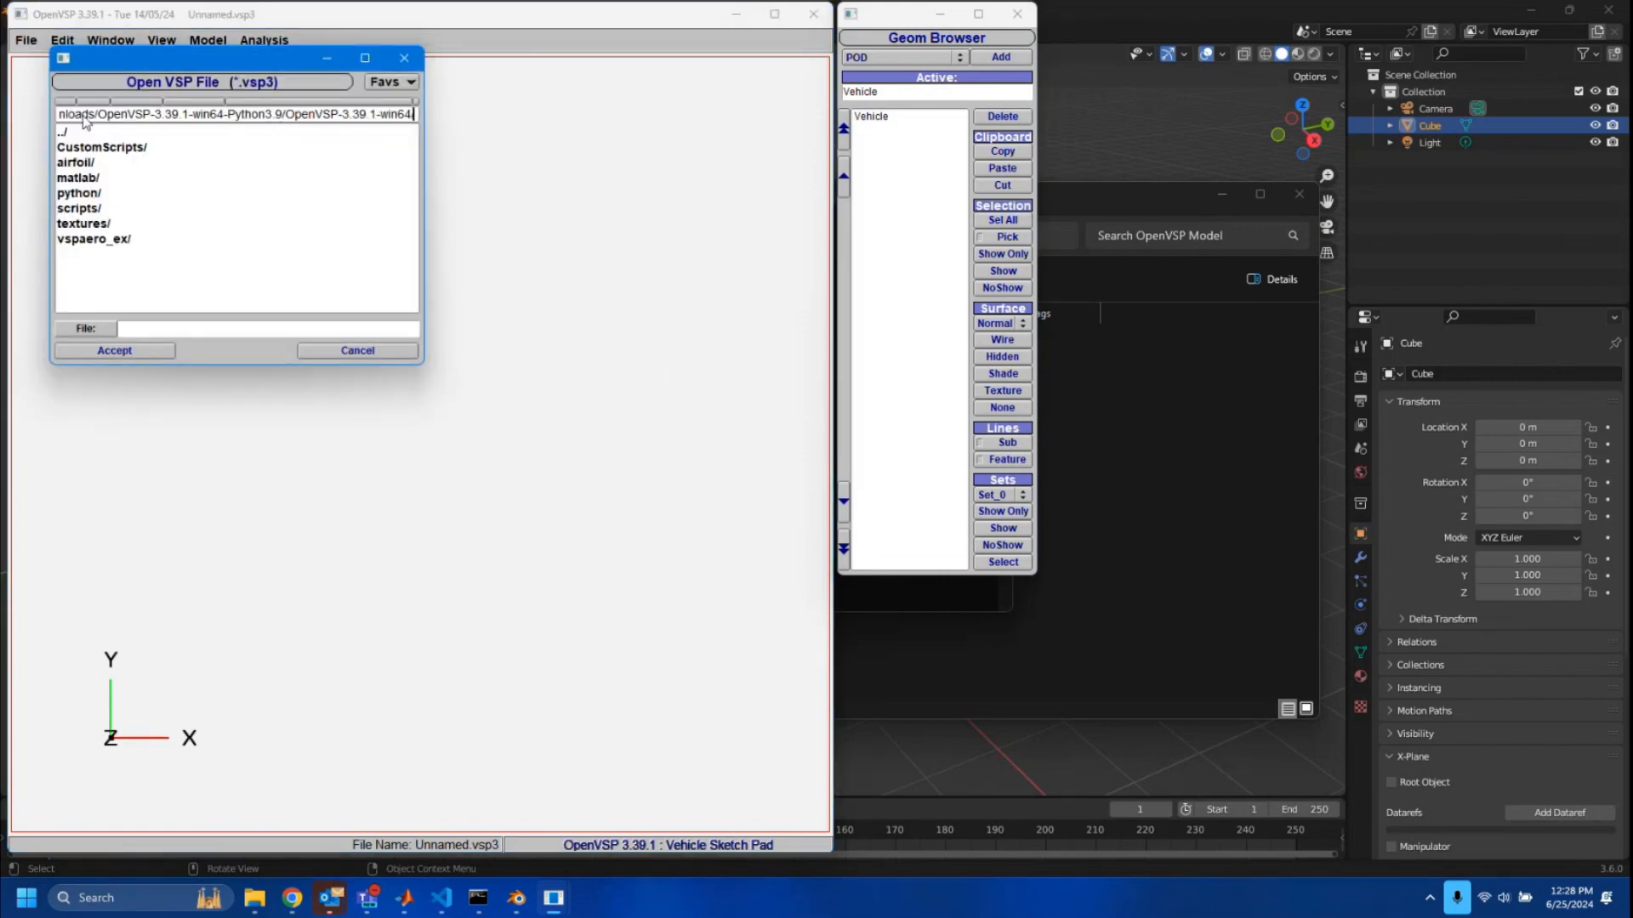
double_click(63, 131)
double_click(64, 132)
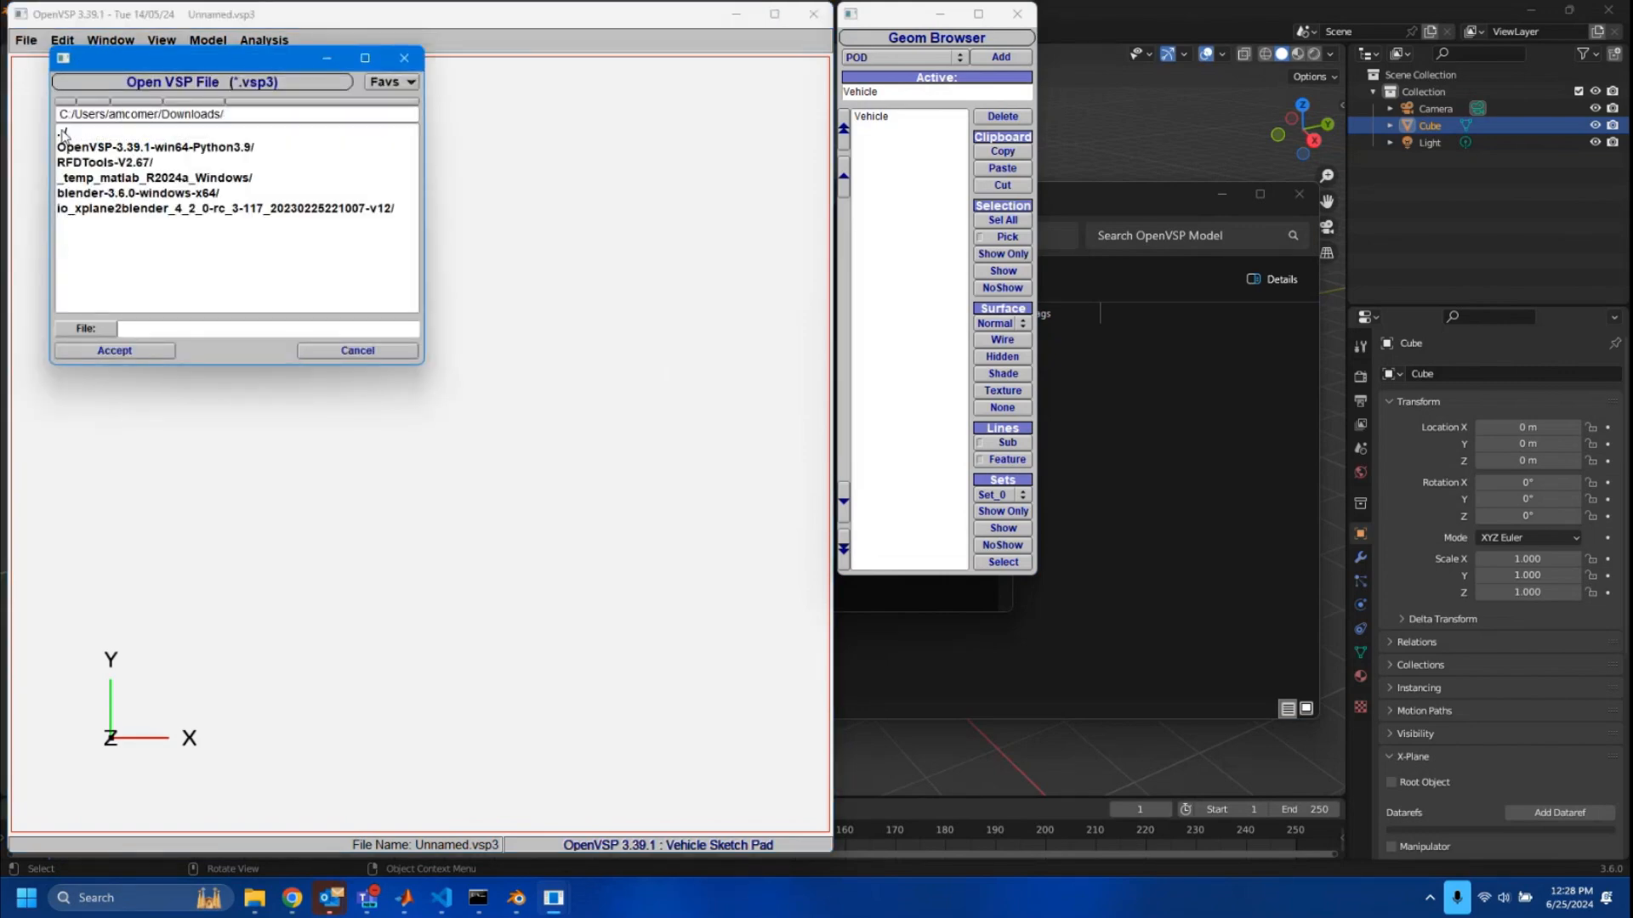
double_click(63, 132)
double_click(82, 288)
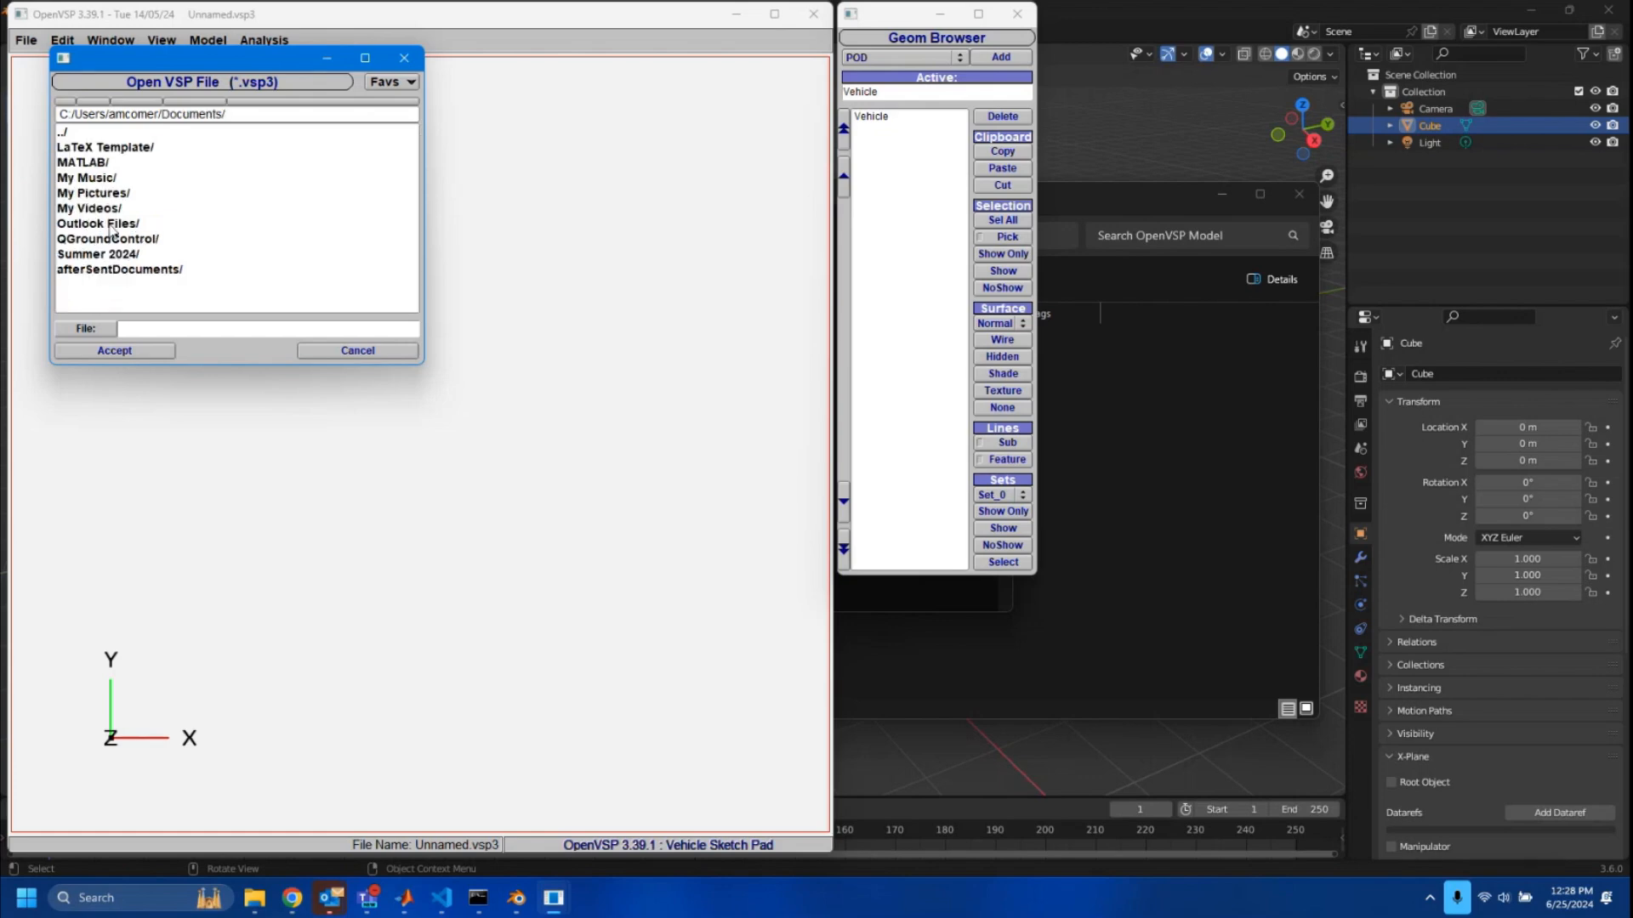
double_click(96, 257)
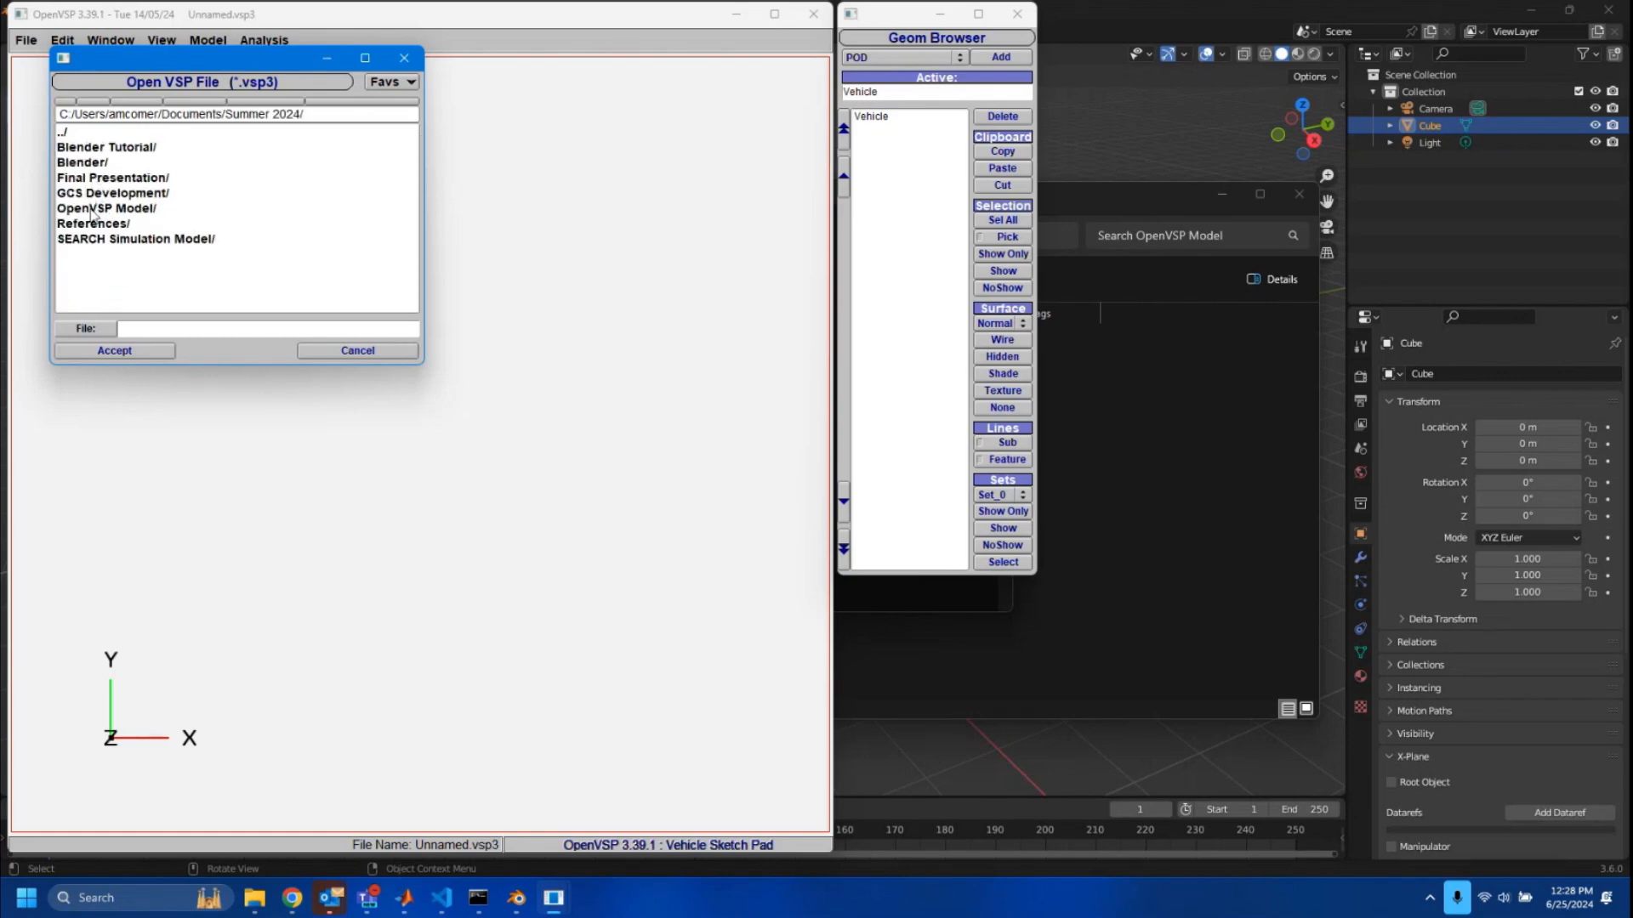
double_click(95, 207)
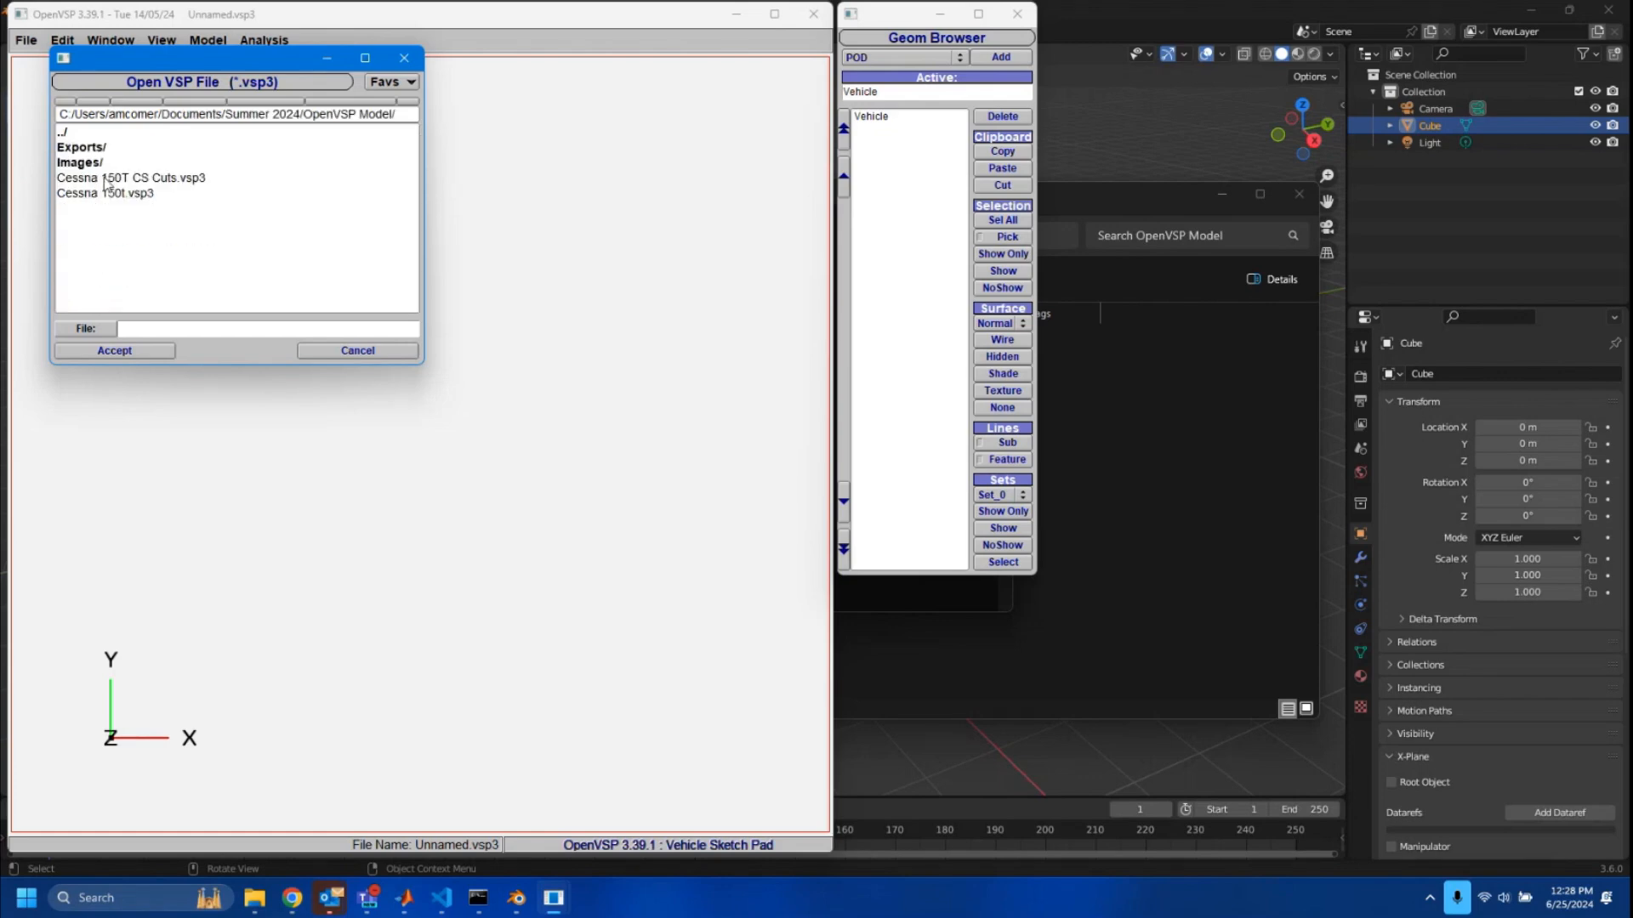
click(107, 193)
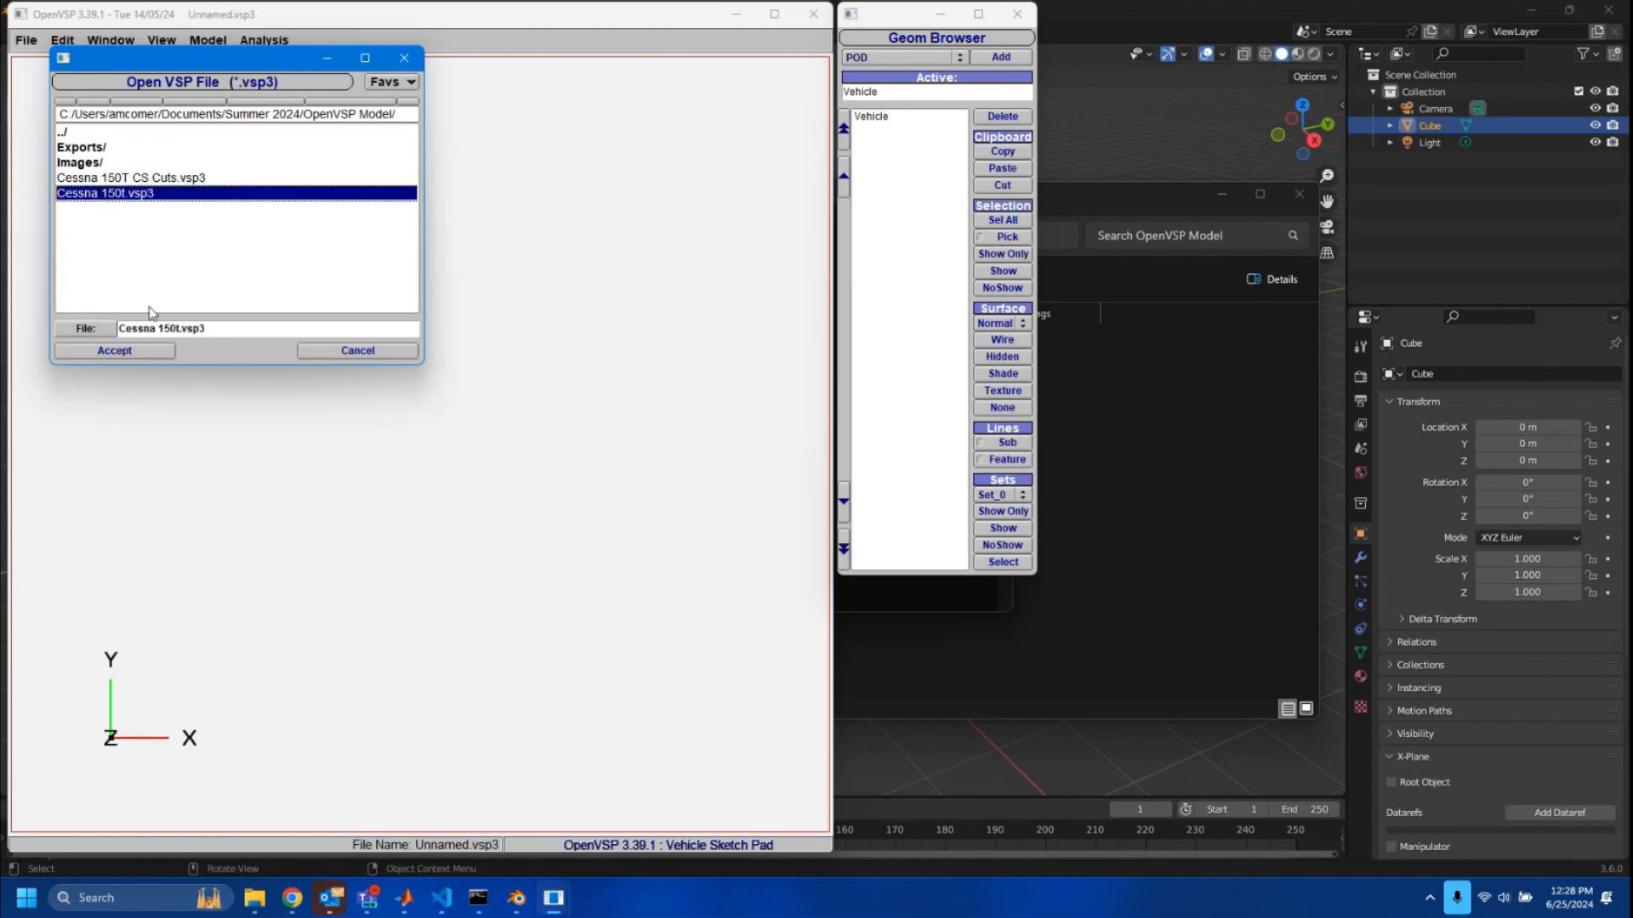
click(127, 351)
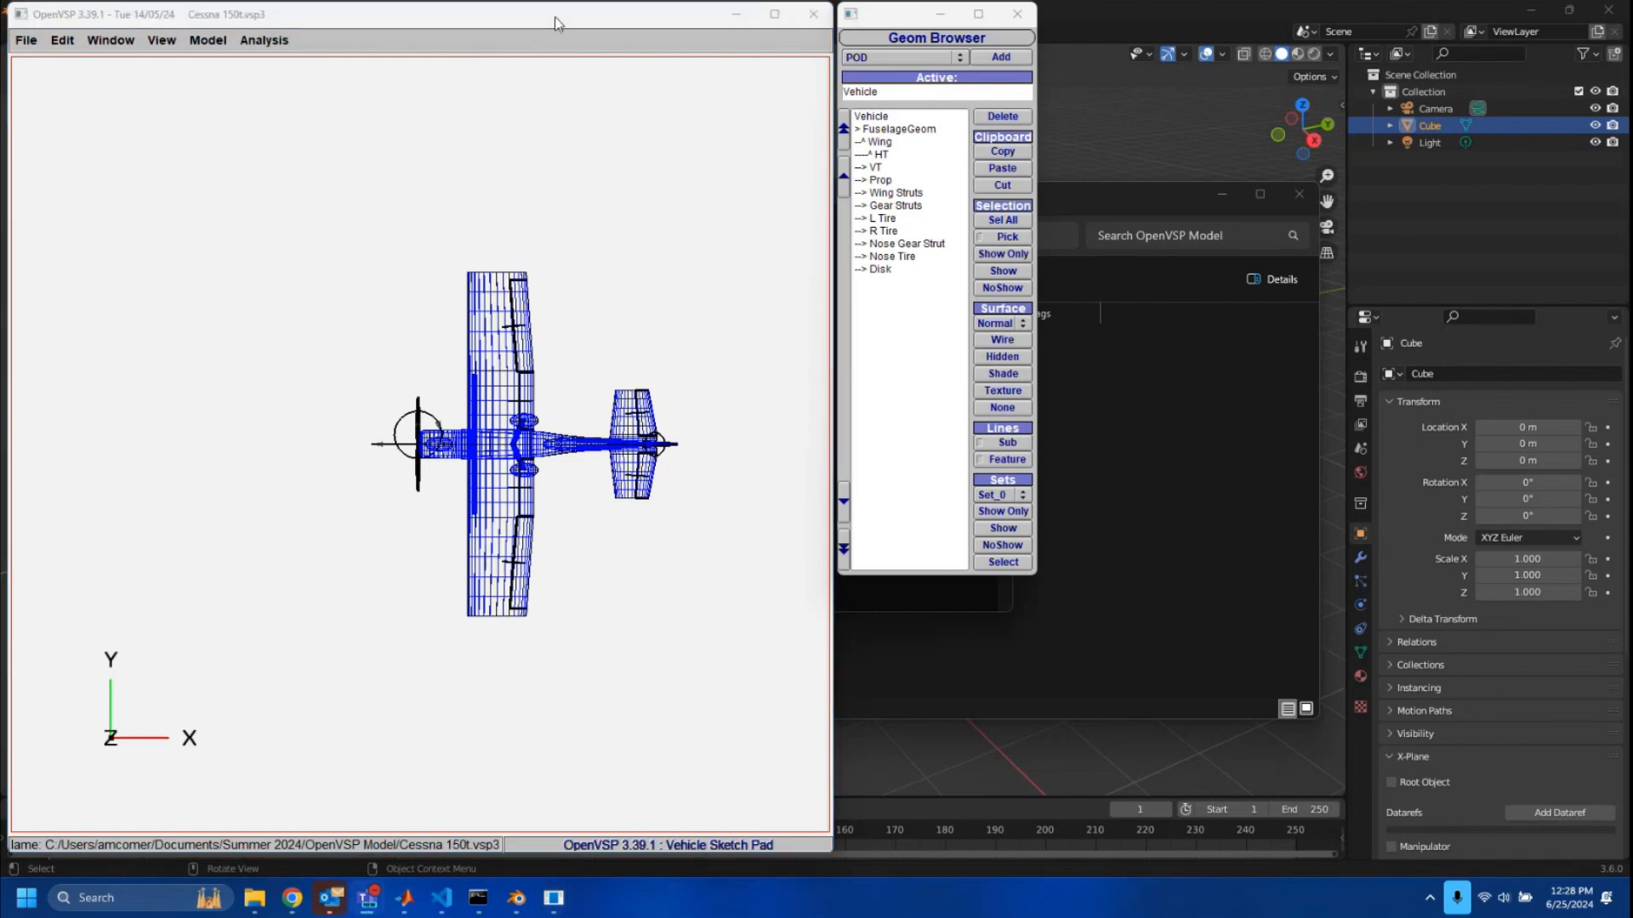
Move the Geom Browser out of the way, maximize the model window and orbit the aircraft to an enlarged perspective view.
drag(971, 15, 1629, 177)
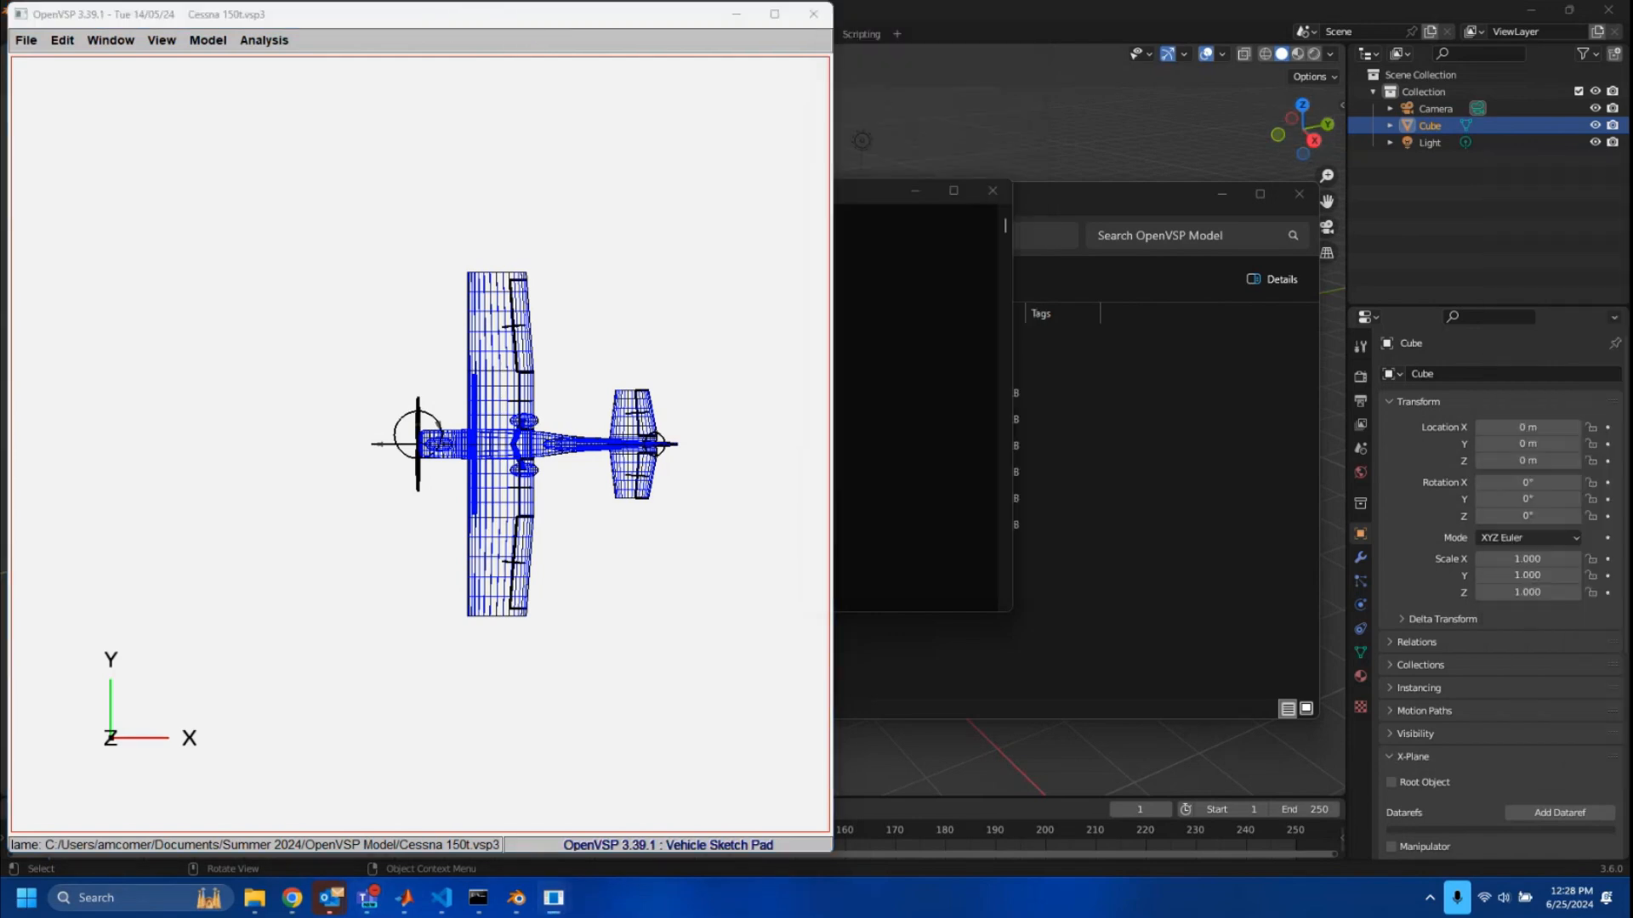
click(774, 15)
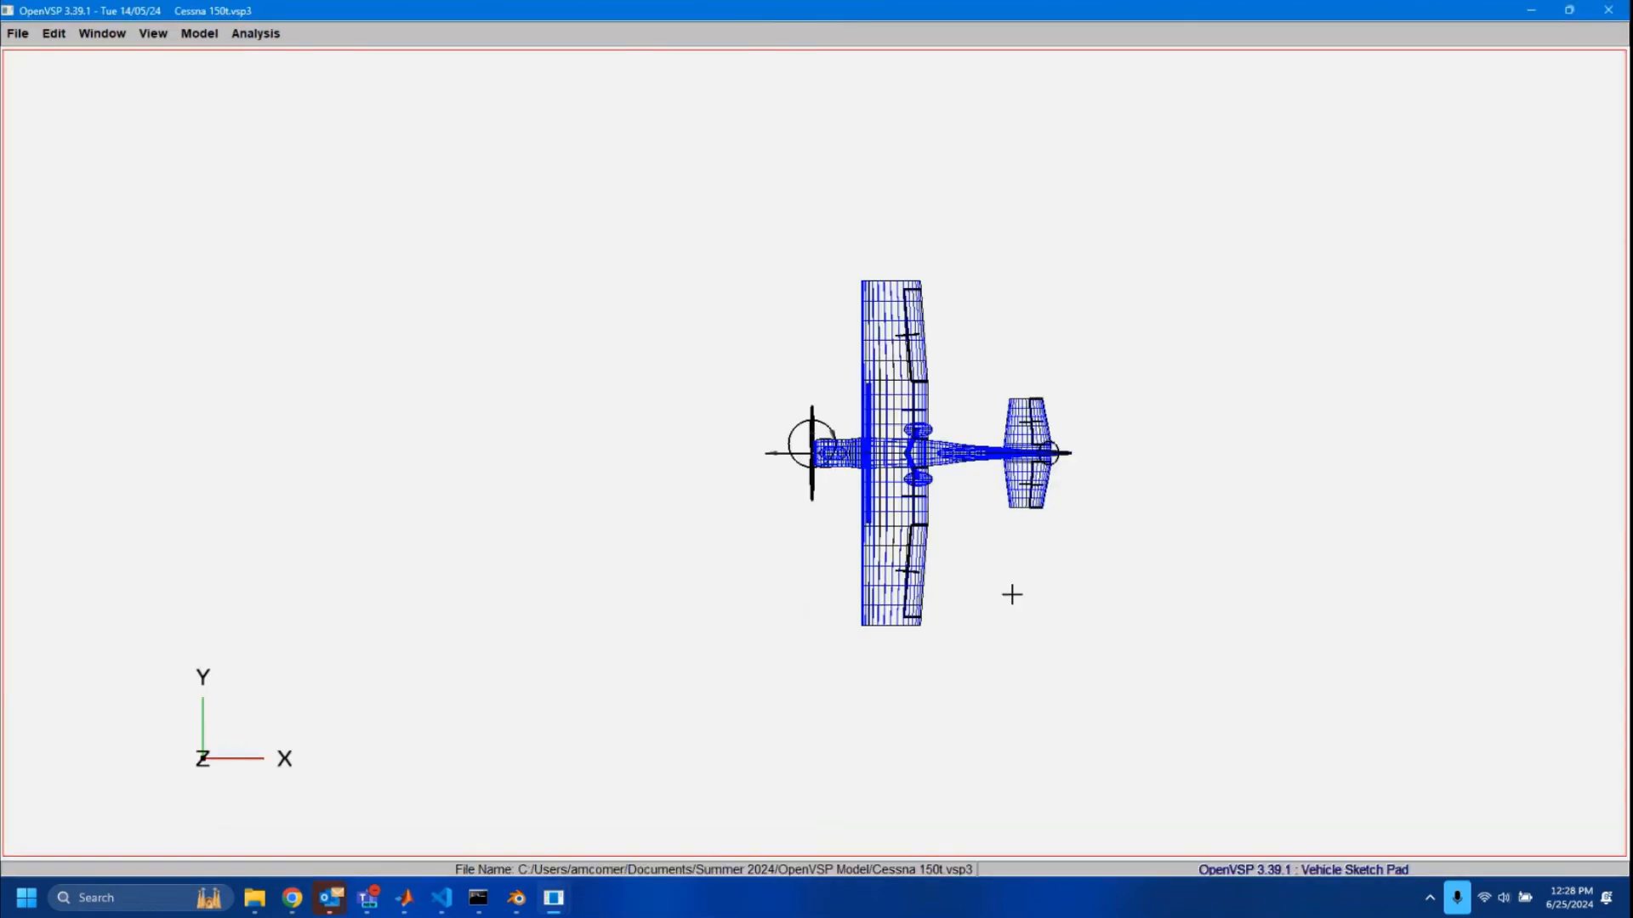
scroll(1006, 554, down, 5)
scroll(973, 554, up, 1)
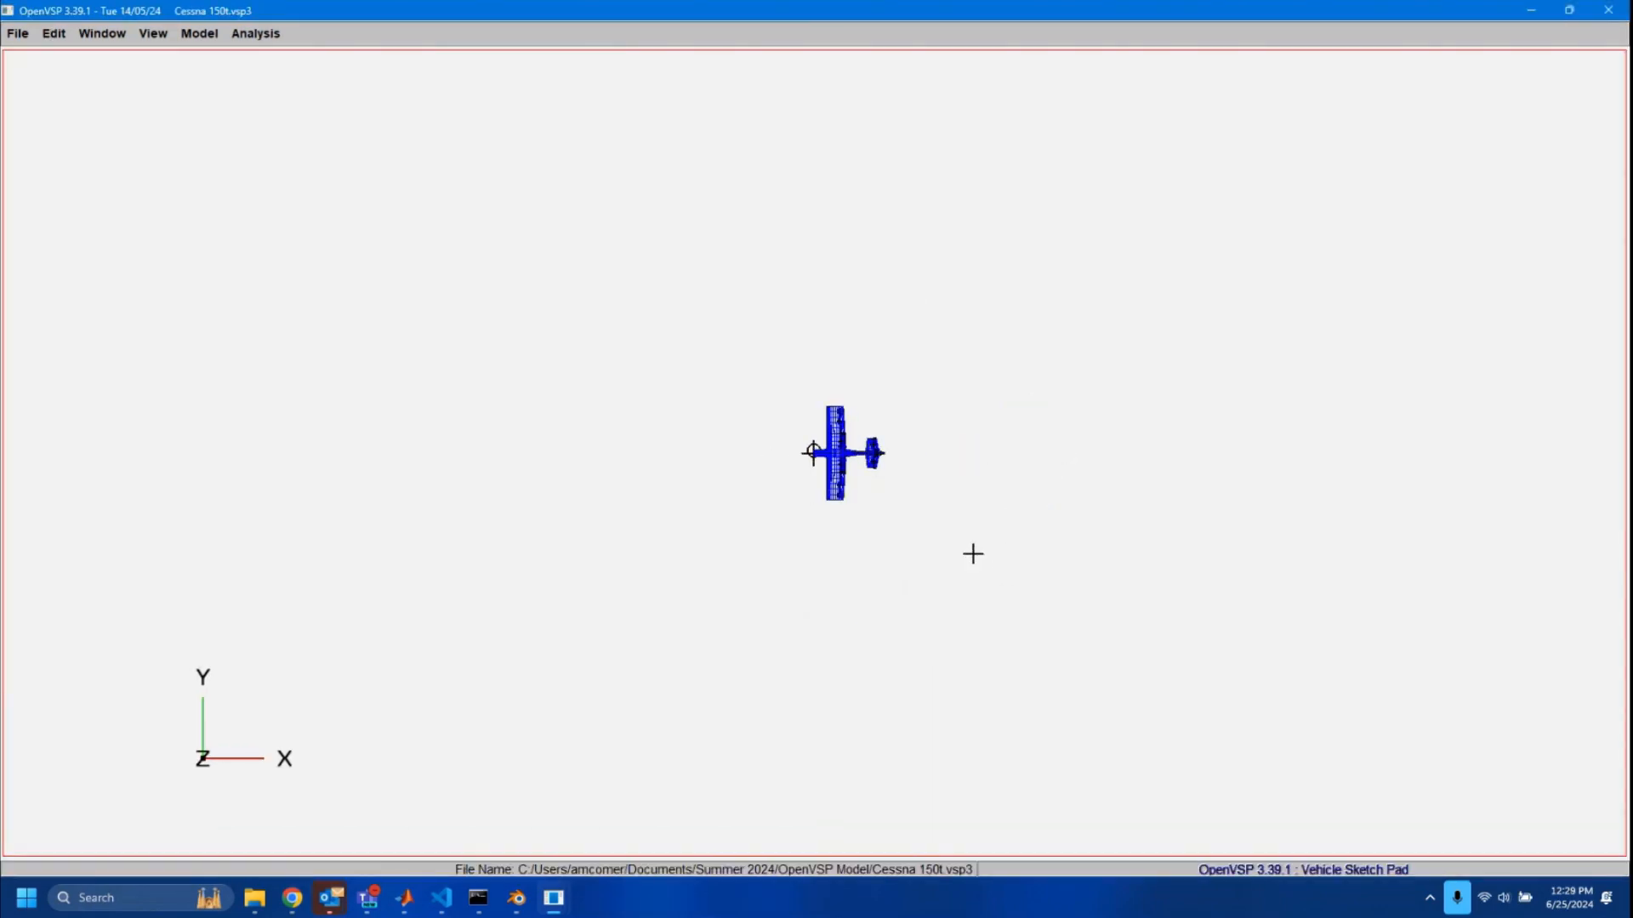
scroll(973, 554, up, 2)
drag(809, 448, 936, 496)
scroll(749, 407, up, 3)
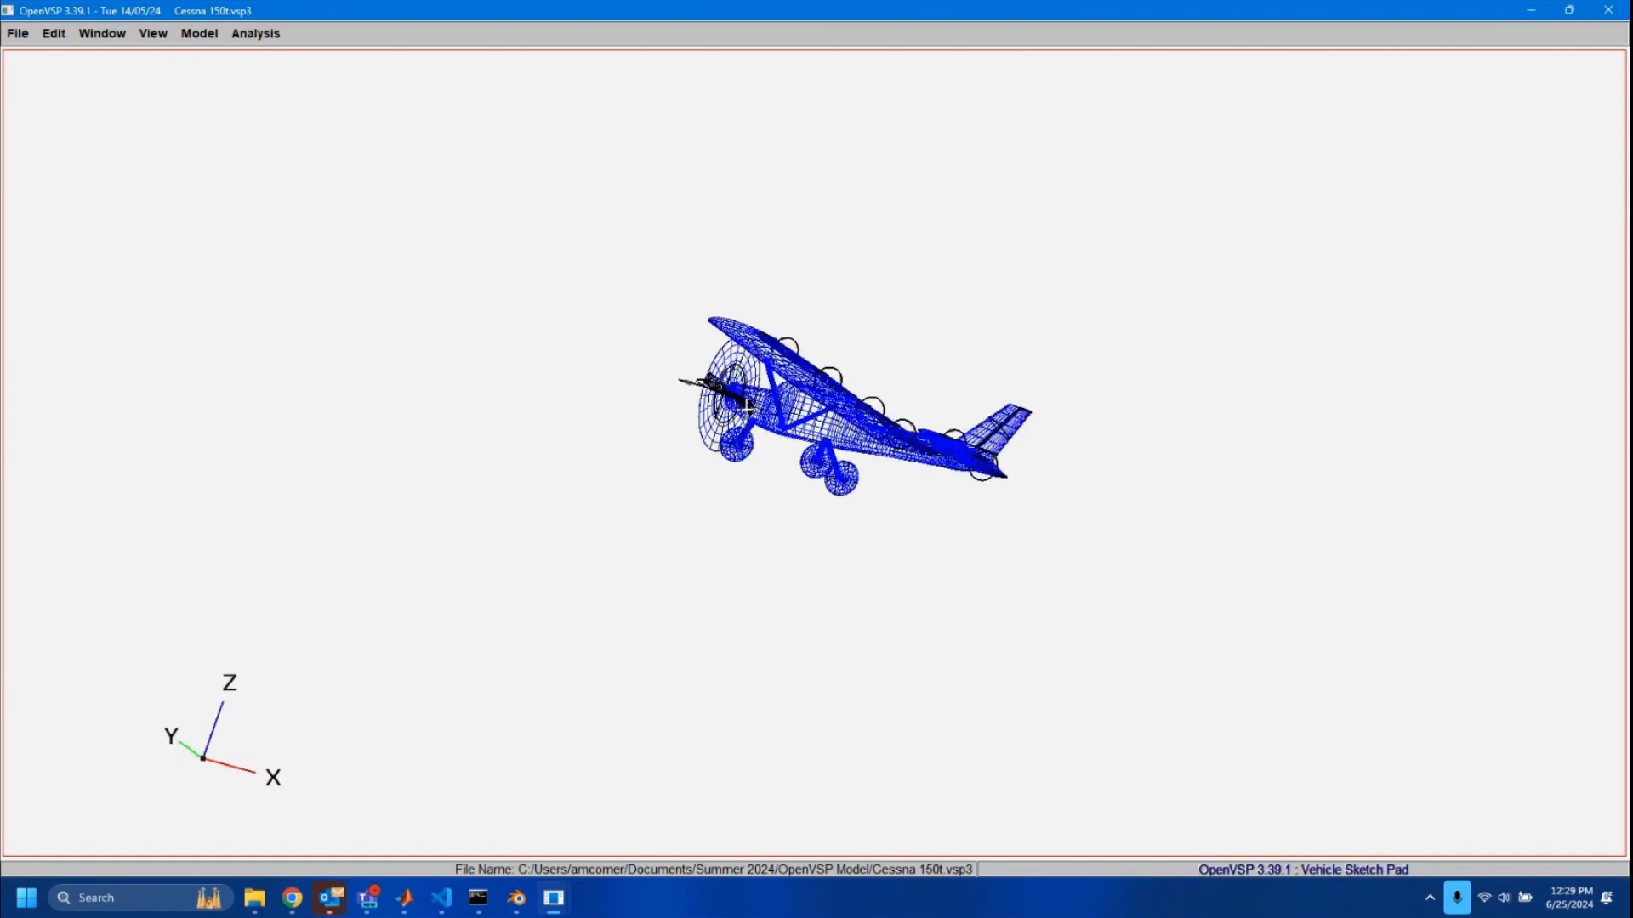
scroll(748, 407, up, 4)
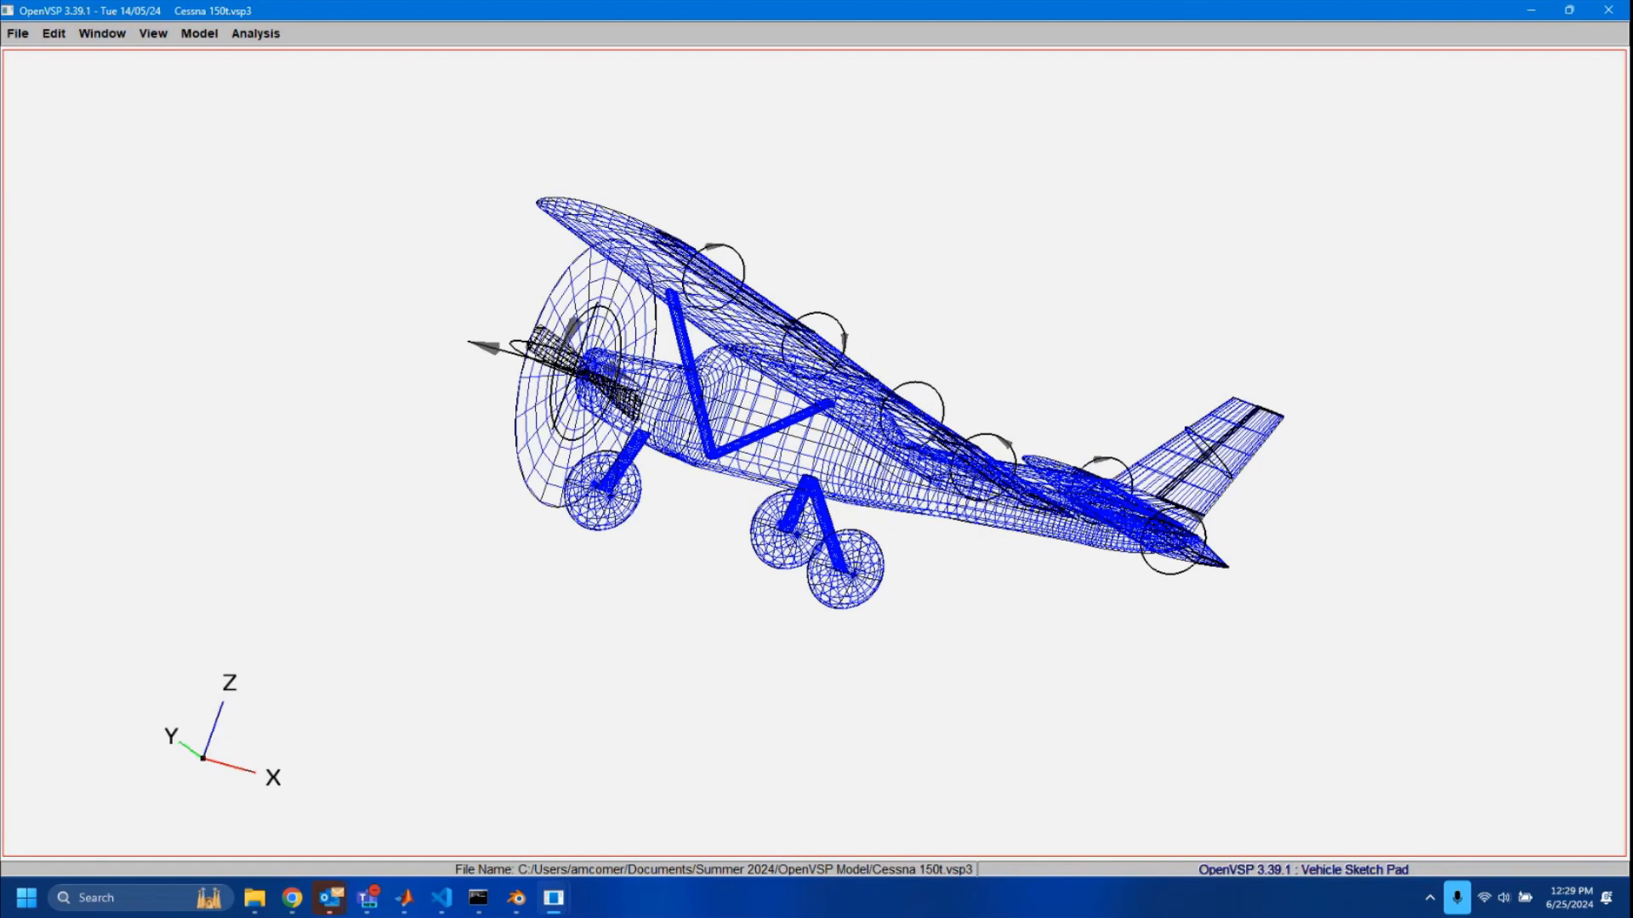
Display all aircraft components as shaded surfaces, close the Group Modifications window and clear the selection.
key(ctrl+a)
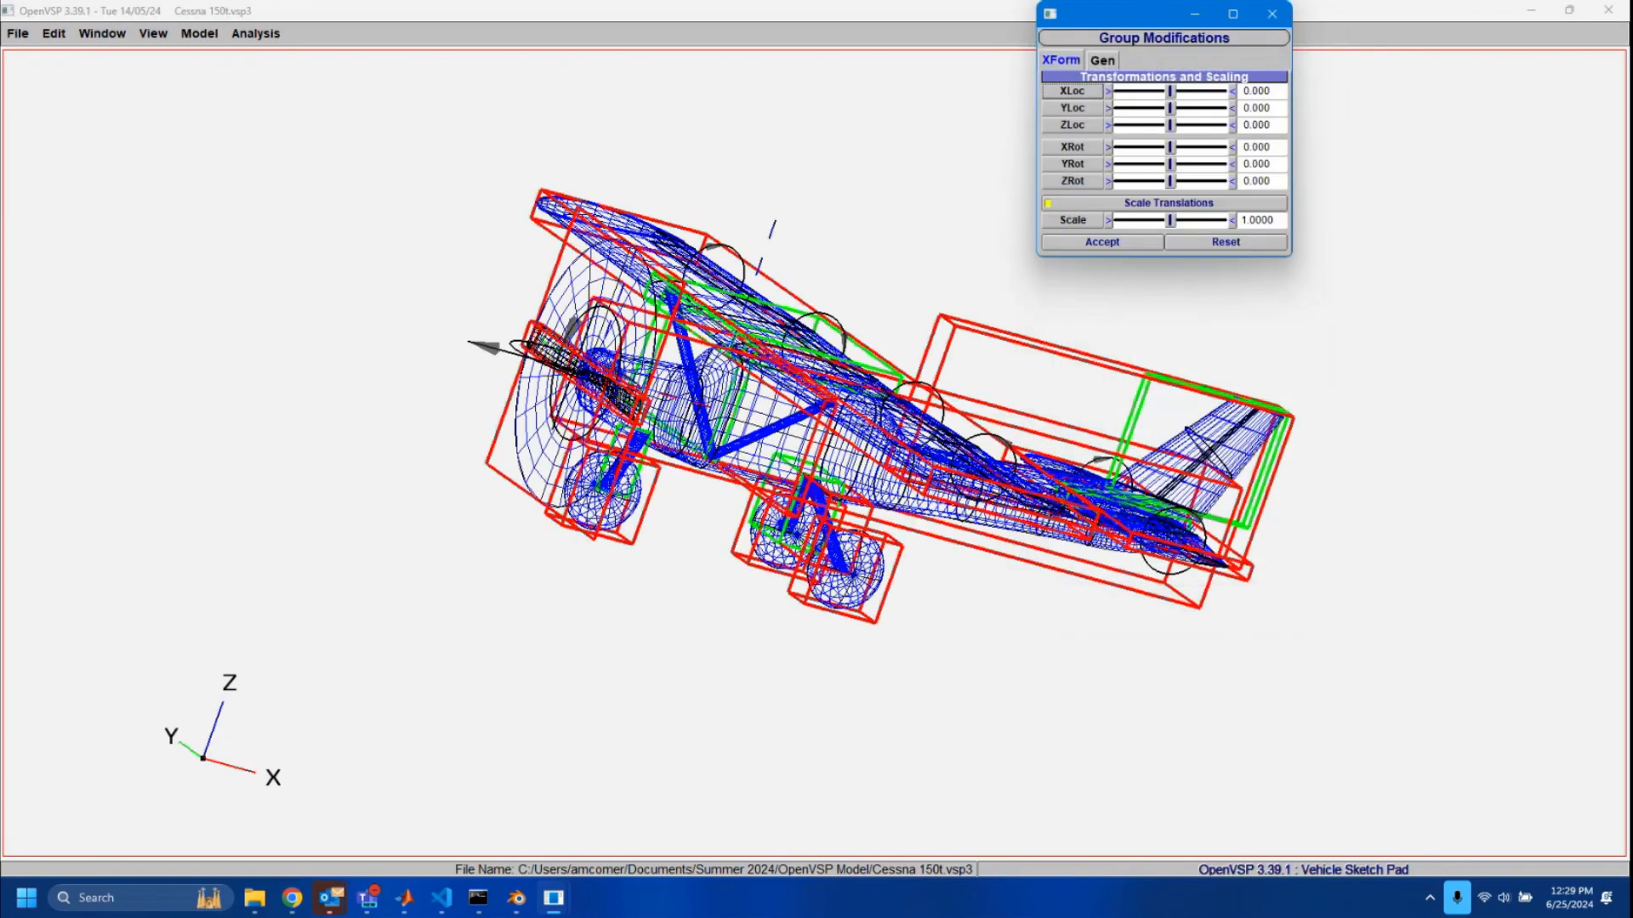
key(s)
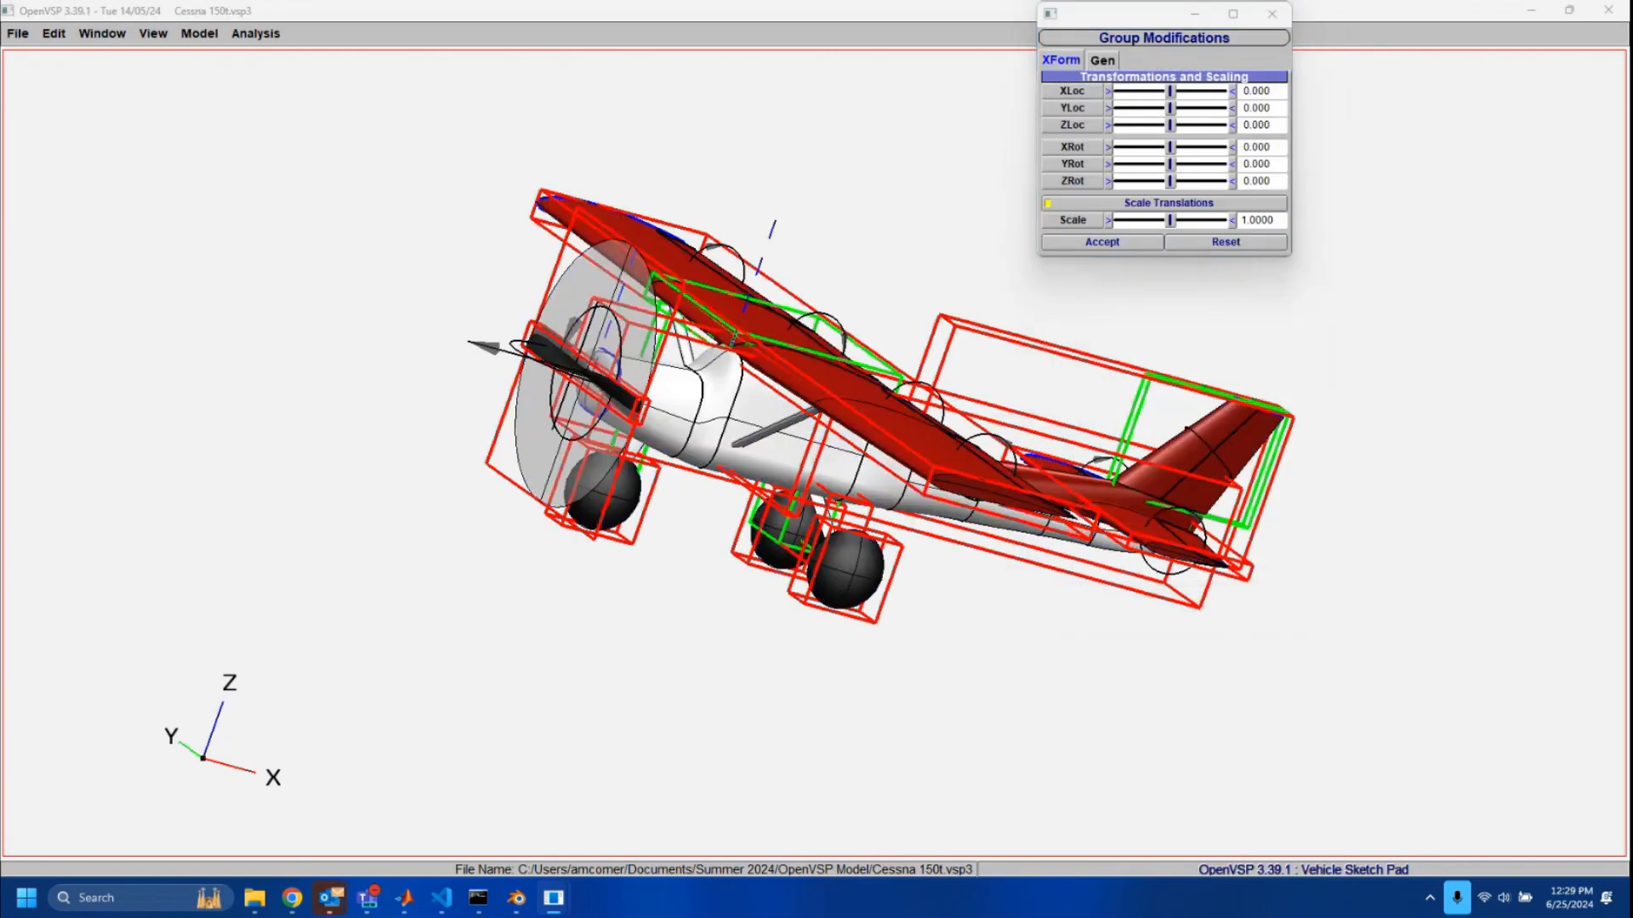
click(1272, 14)
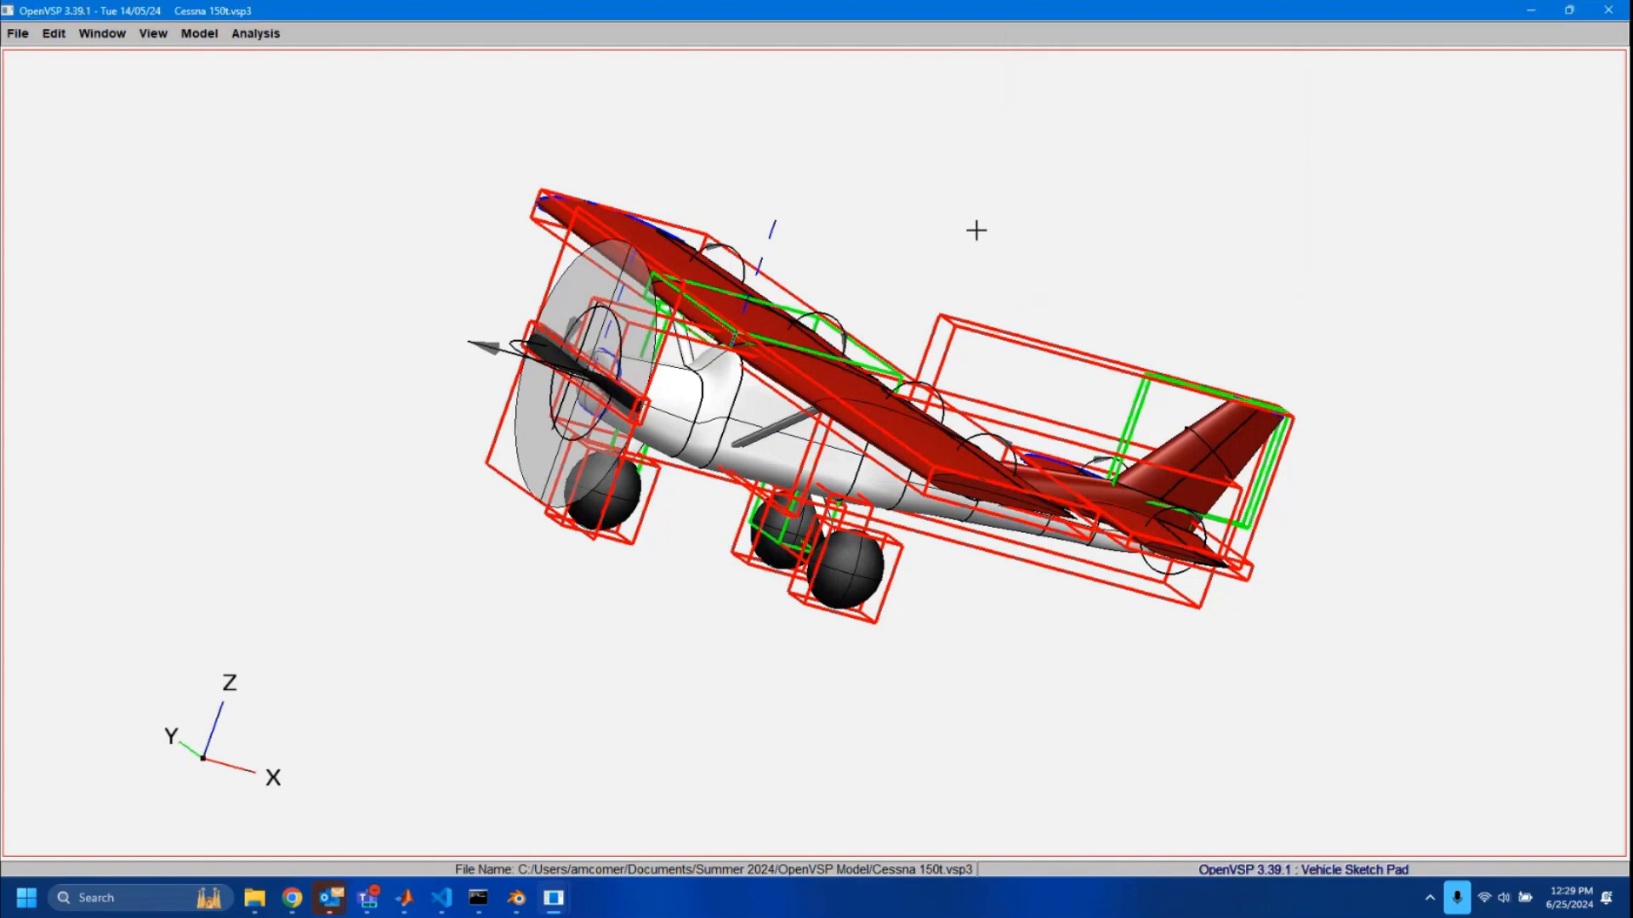
key(Escape)
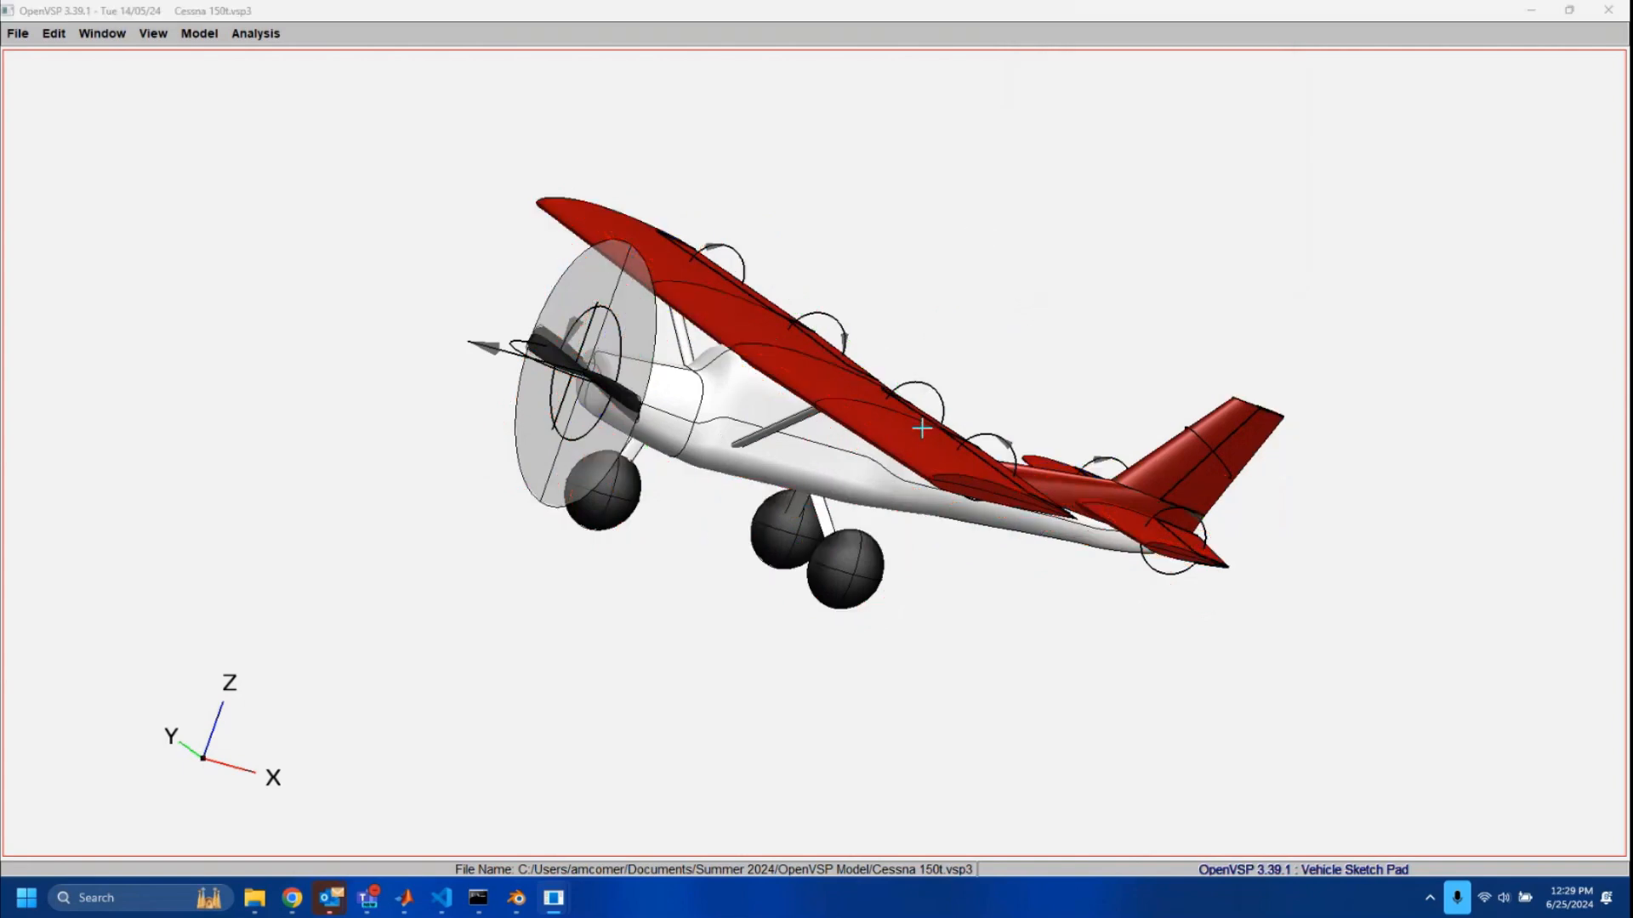
Examine the control surface outlines on the shaded Cessna's wing and tail from several angles.
scroll(922, 429, up, 4)
scroll(919, 446, down, 5)
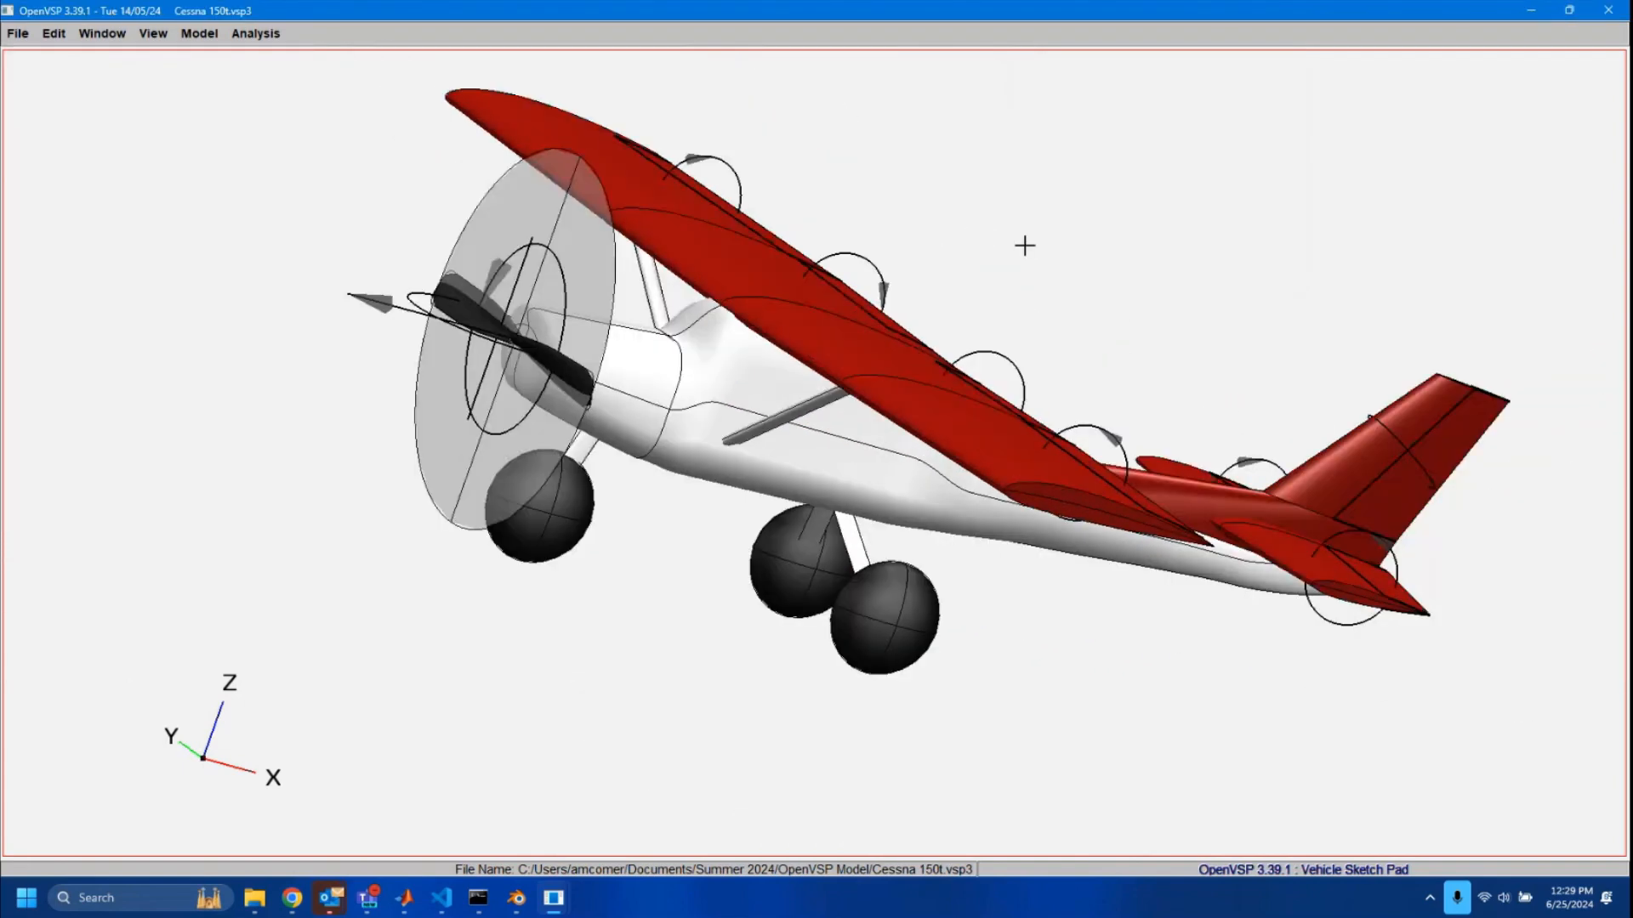
drag(1024, 246, 569, 310)
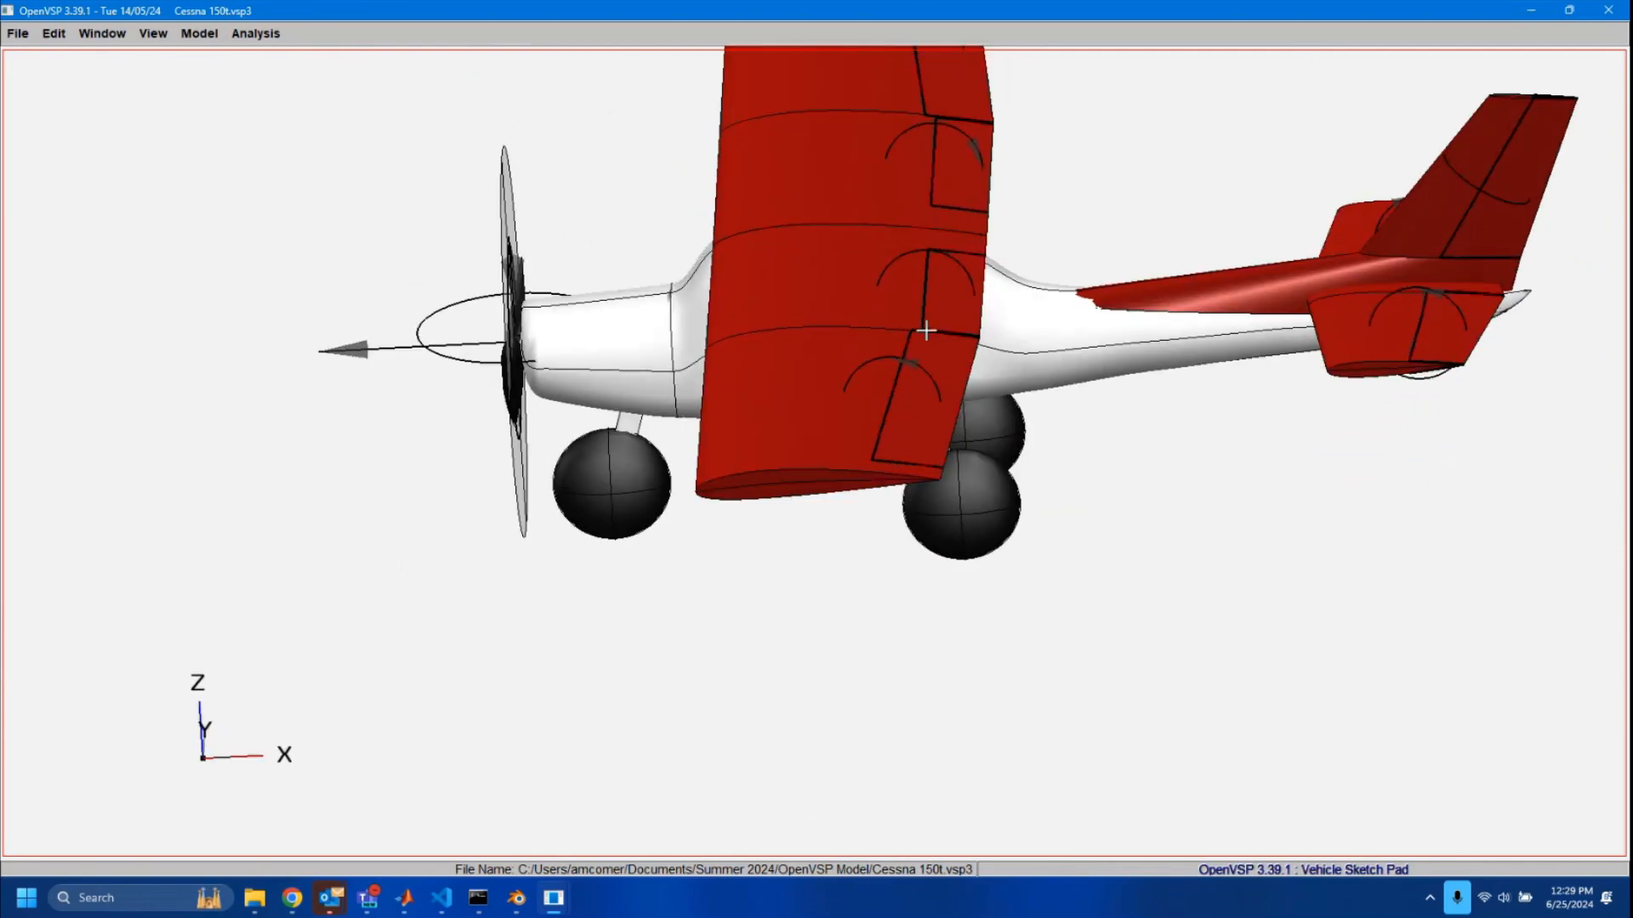
scroll(926, 328, down, 3)
scroll(996, 228, up, 2)
scroll(1011, 231, up, 3)
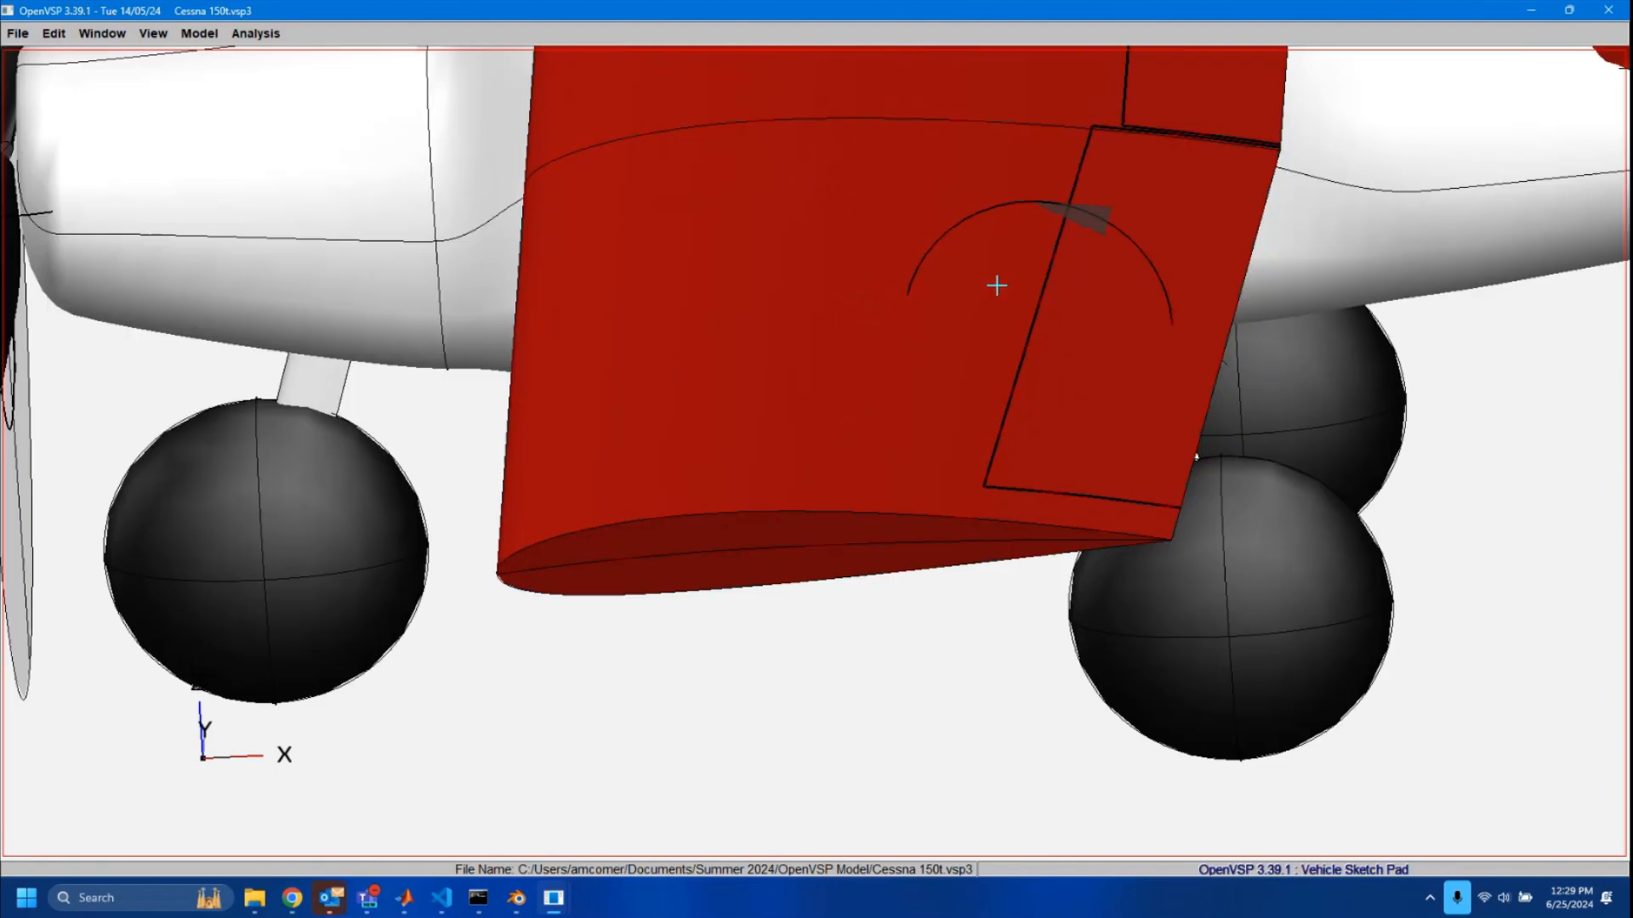
scroll(992, 284, down, 2)
scroll(1148, 270, down, 3)
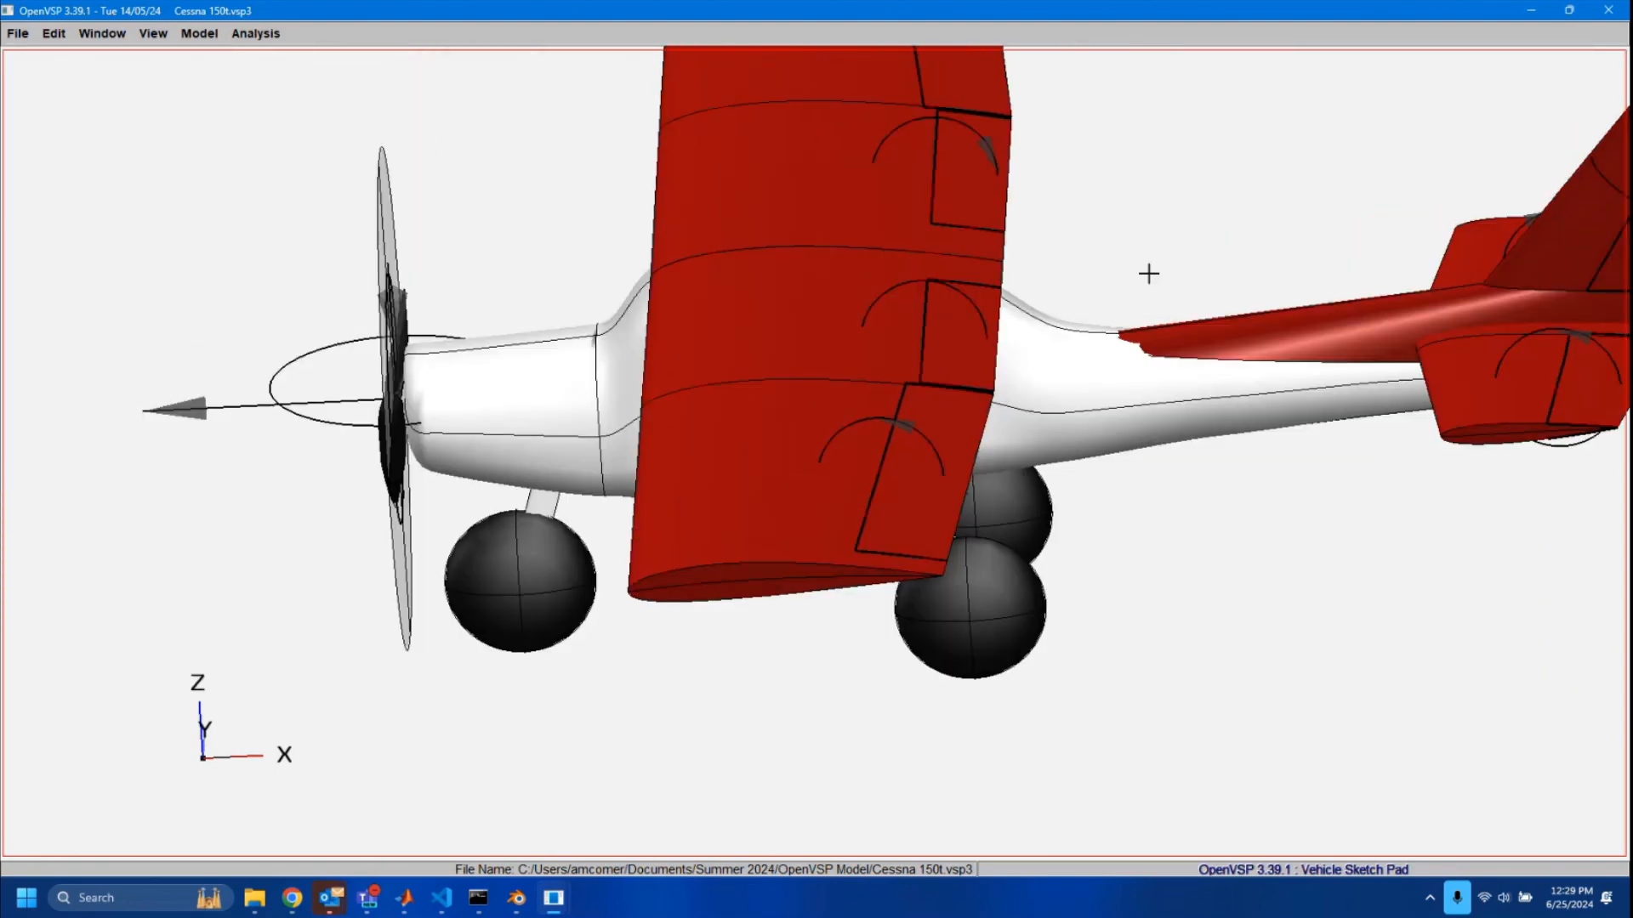
drag(1107, 343, 1209, 275)
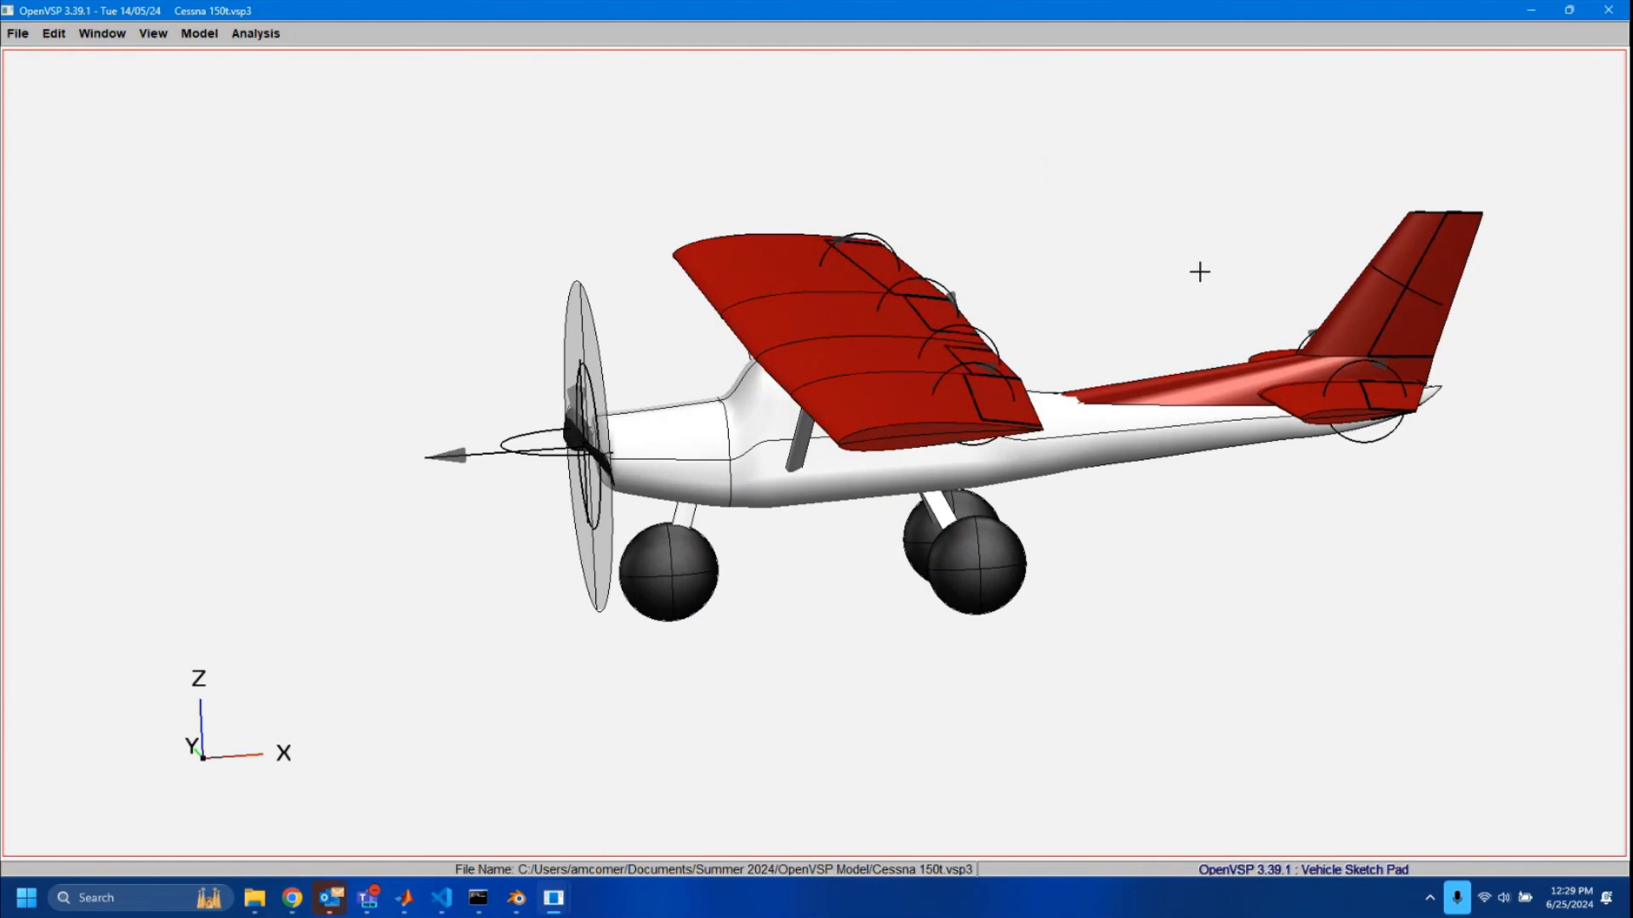
drag(911, 328, 950, 367)
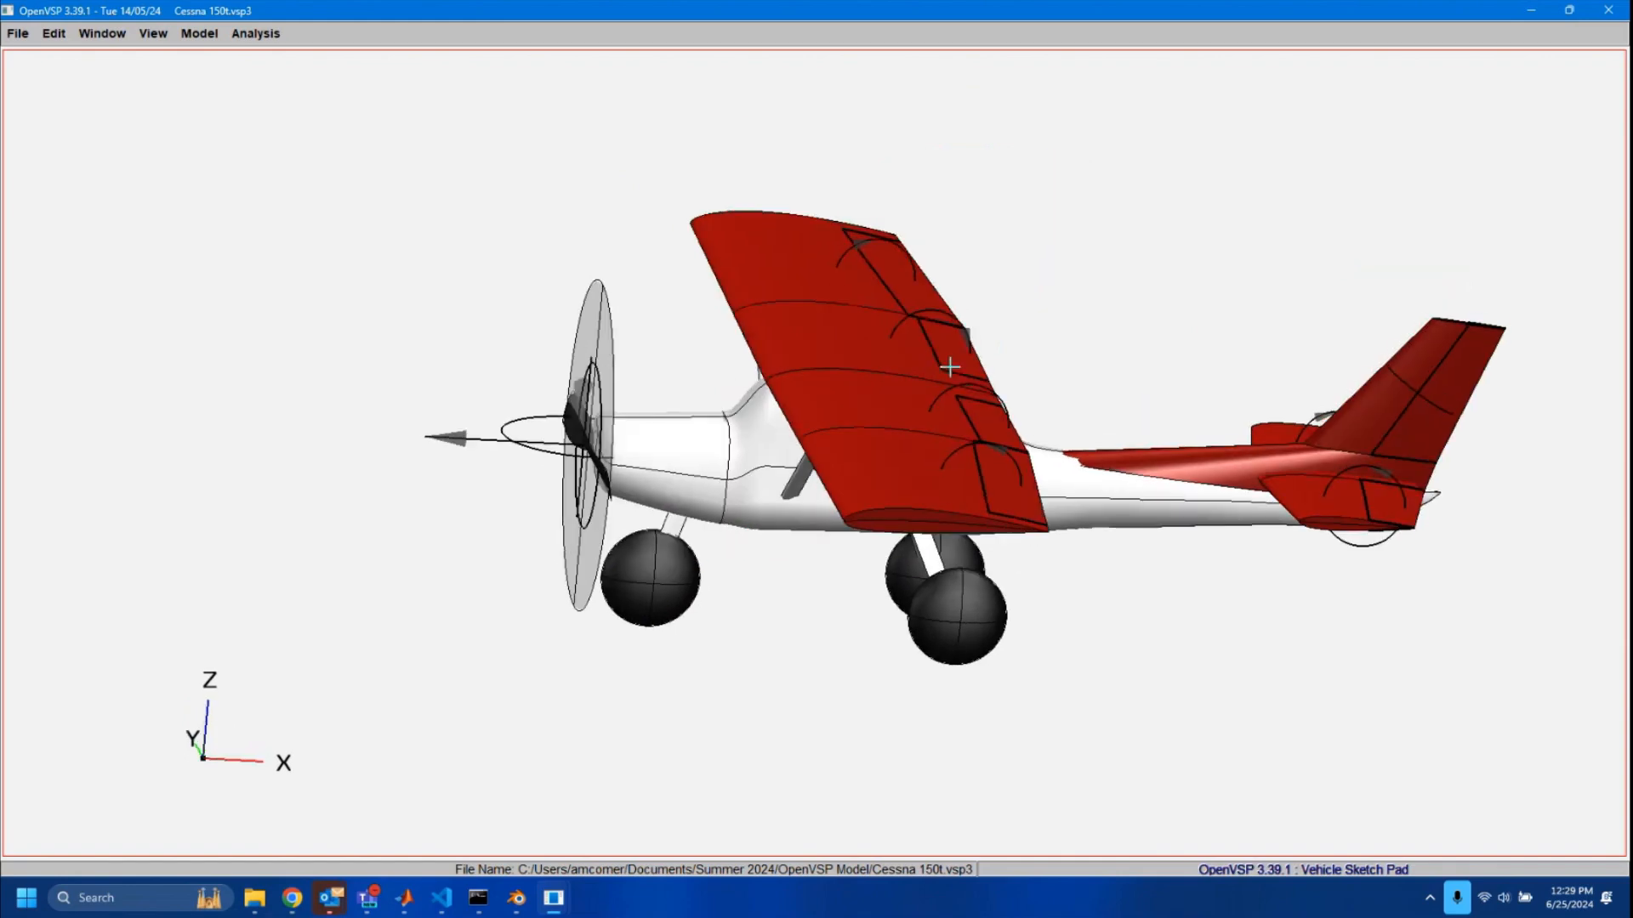
Open the file Cessna 150T CS Cuts.vsp3 from the OpenVSP Model folder.
click(18, 33)
click(26, 75)
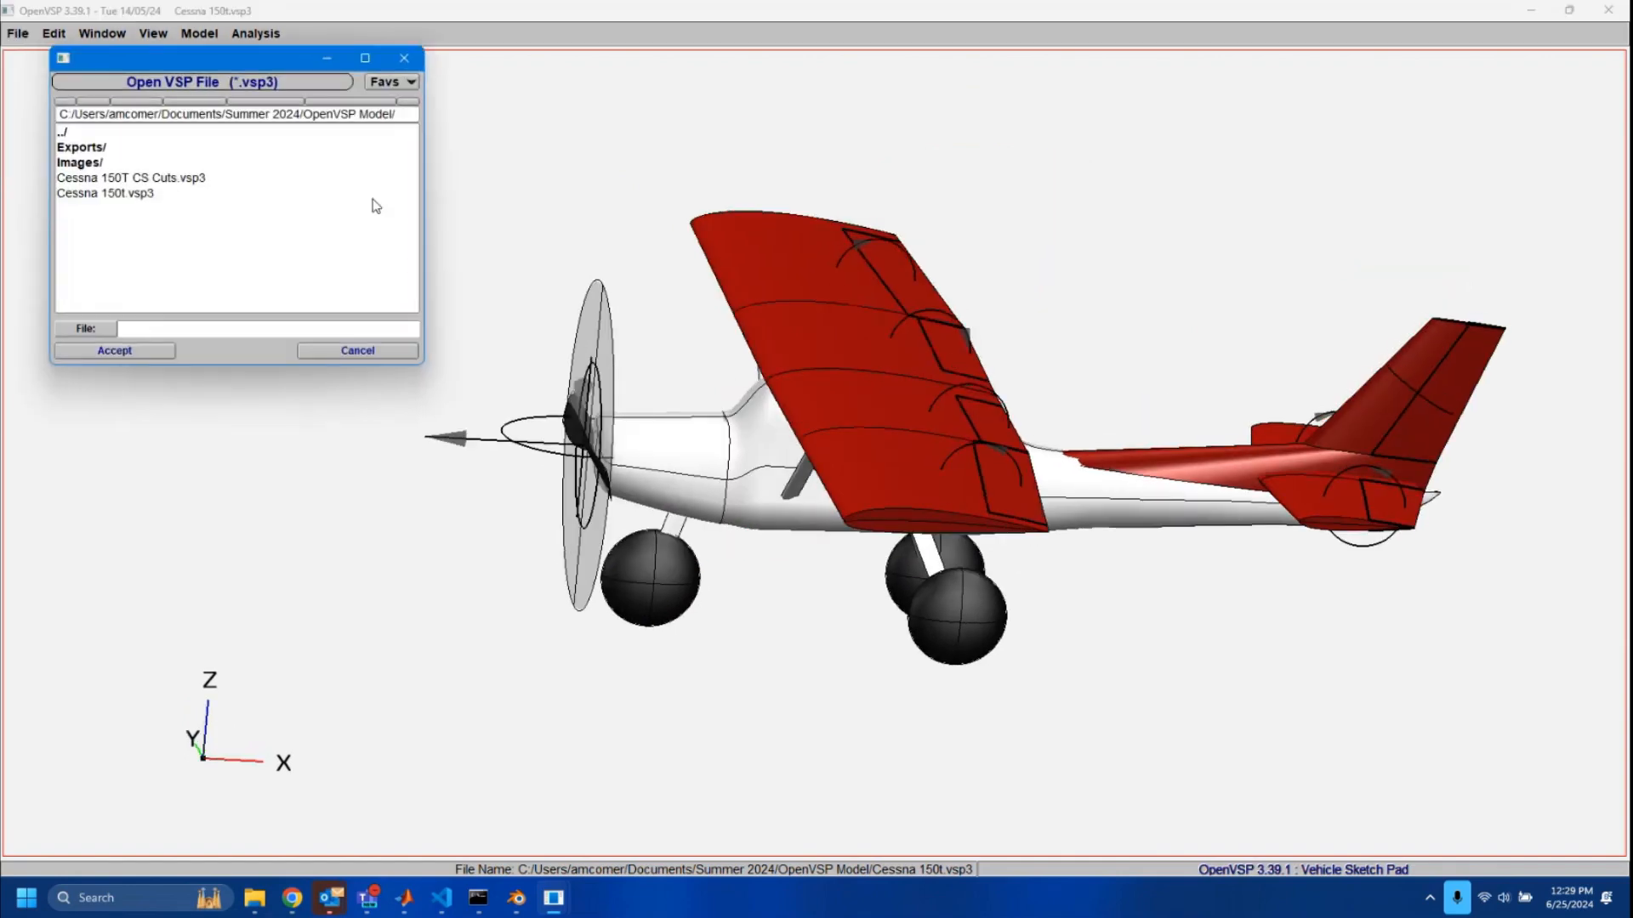
click(150, 178)
click(120, 352)
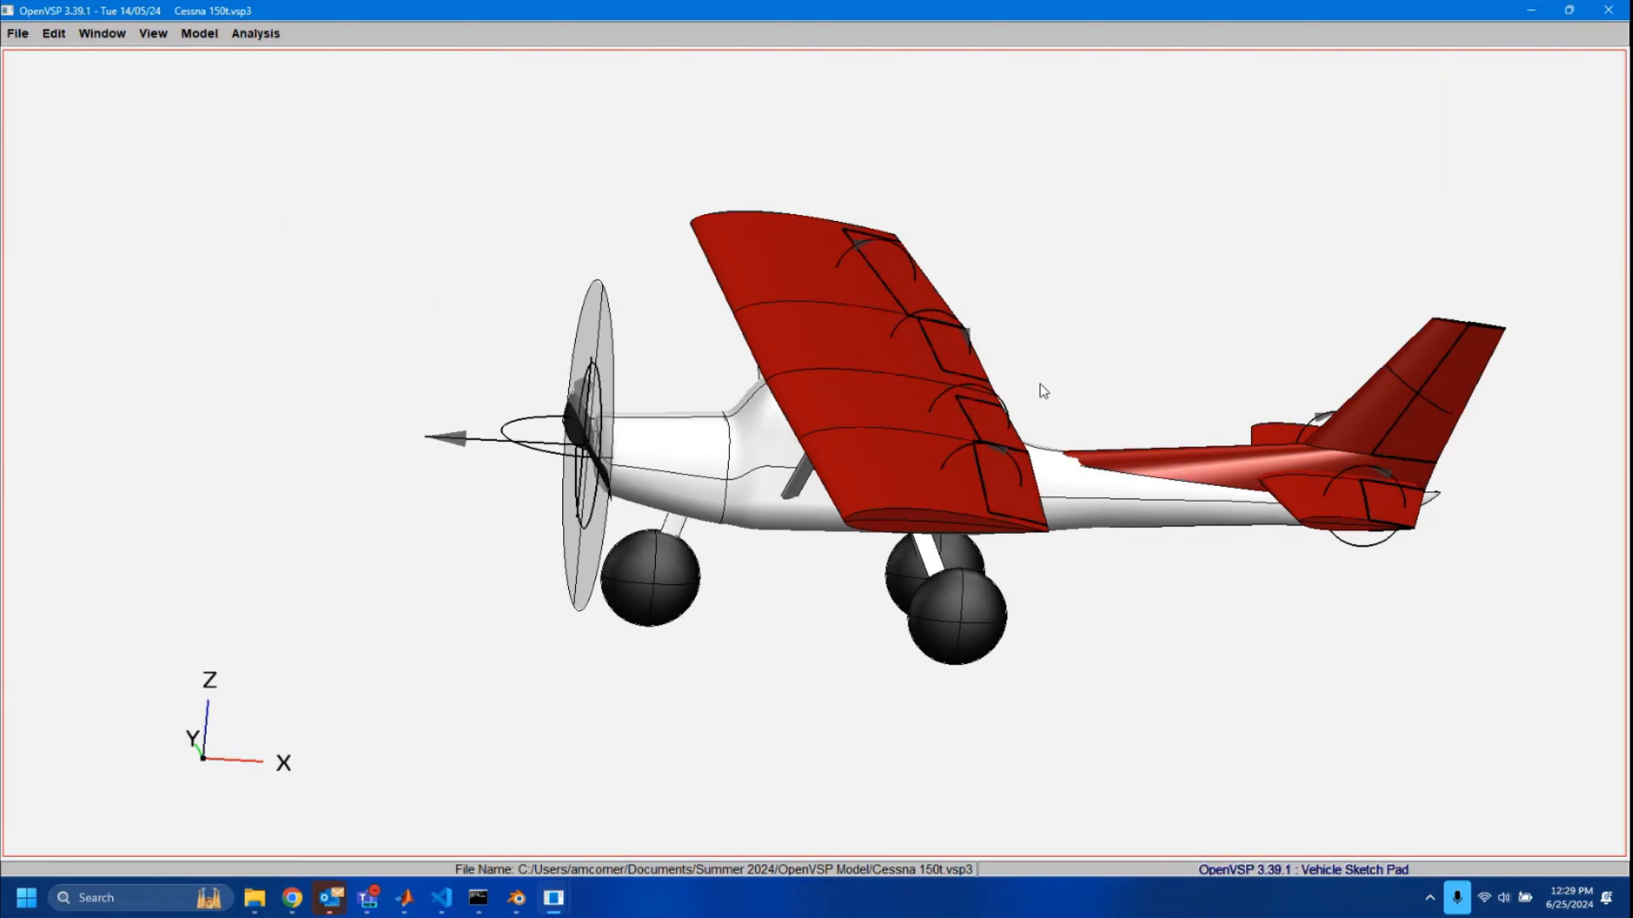
Shade all components of the cut-surface Cessna model, close Group Modifications and orbit to show the wing's separate control surfaces.
drag(1018, 339, 1021, 281)
key(ctrl+a)
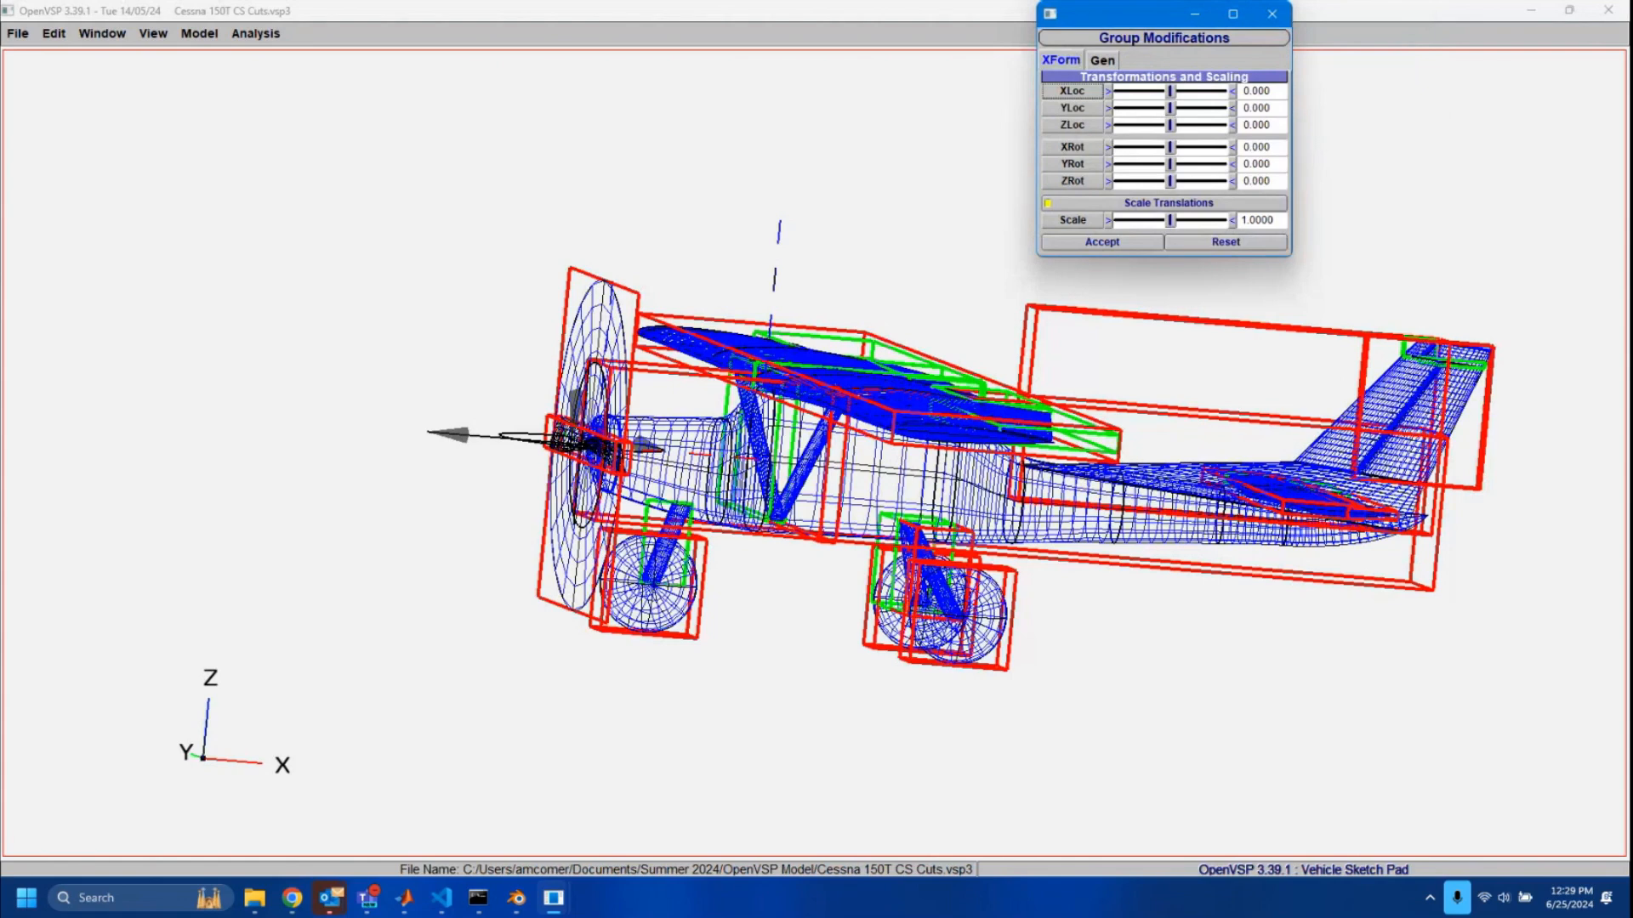
click(1271, 14)
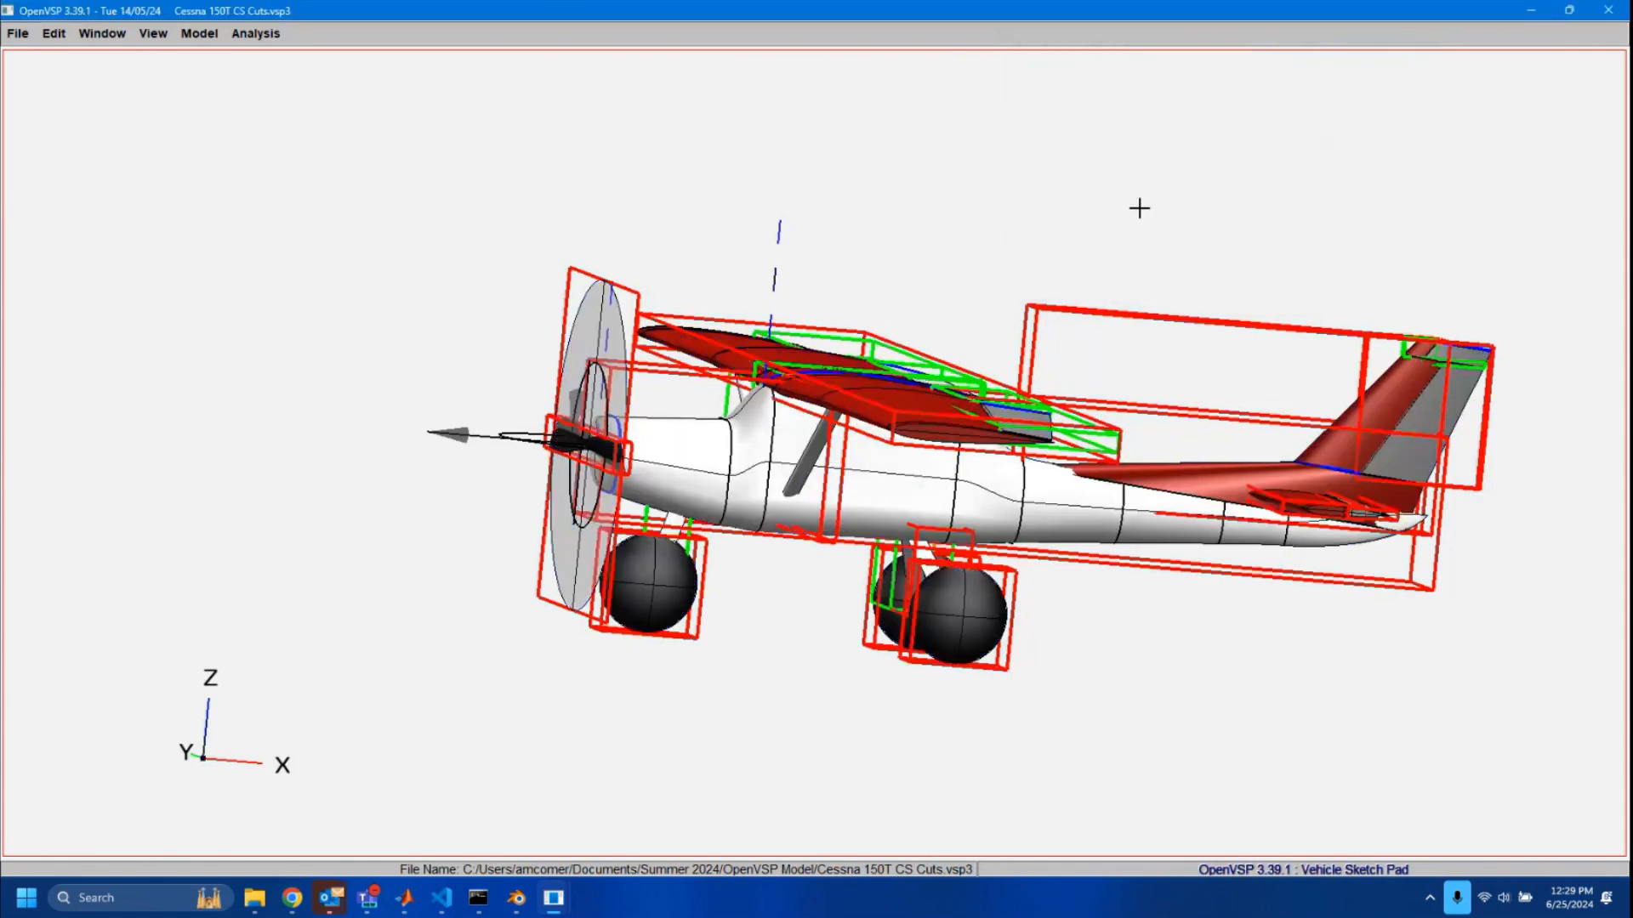
drag(999, 253, 823, 382)
Review the component list in the Geom Browser, move its window clear of the aircraft and minimize it.
drag(1303, 67, 1333, 53)
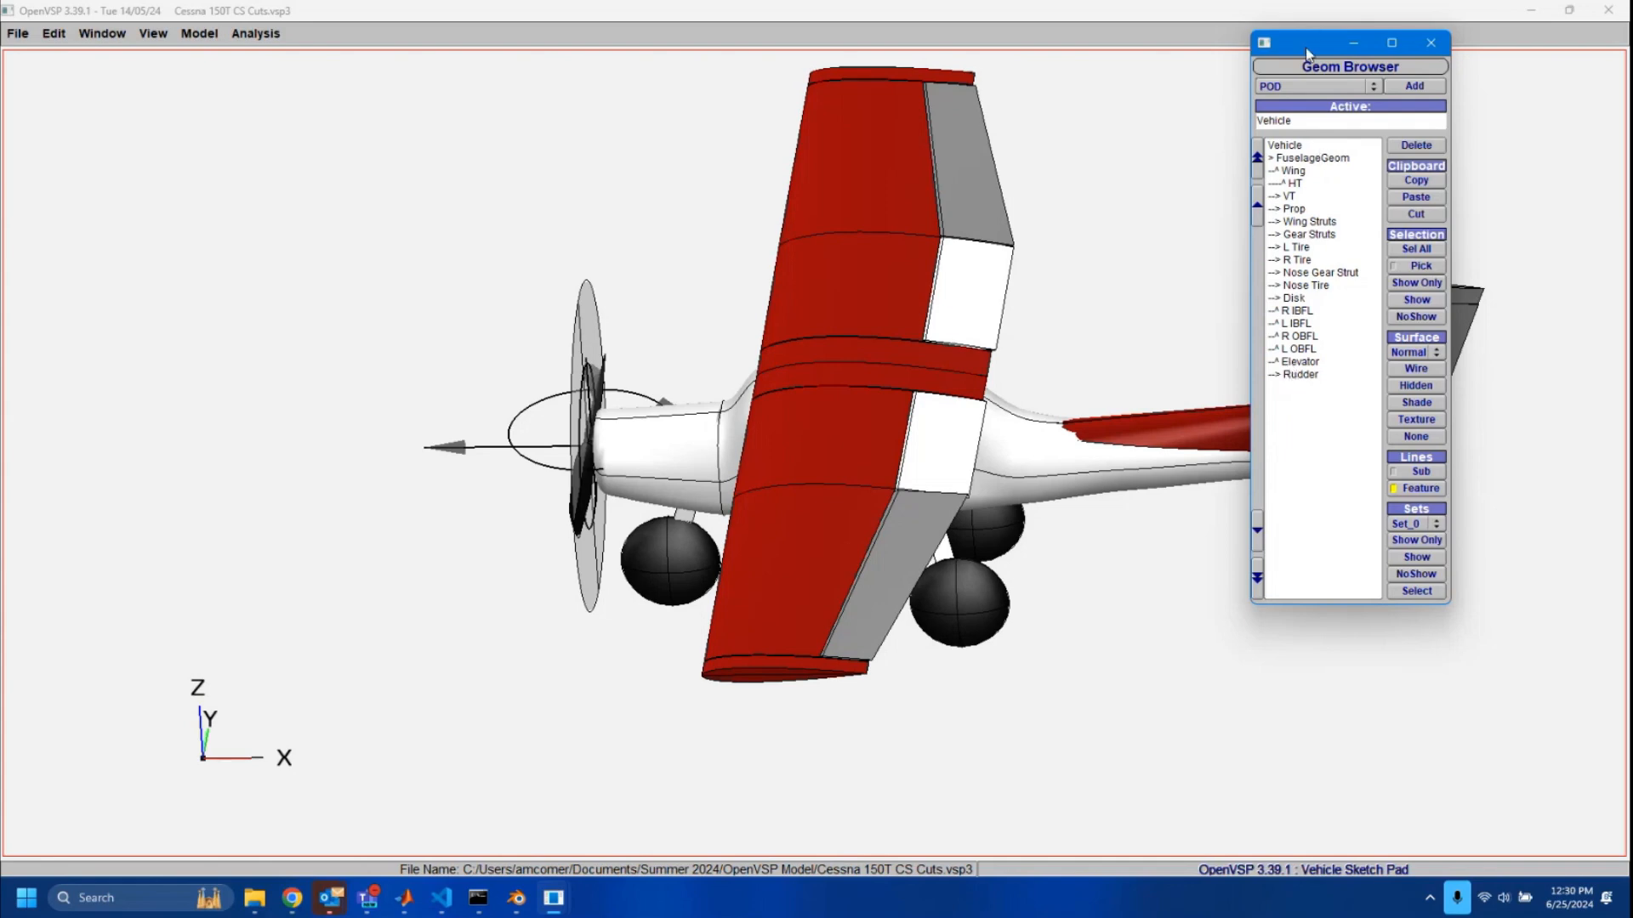
drag(1306, 49, 1455, 34)
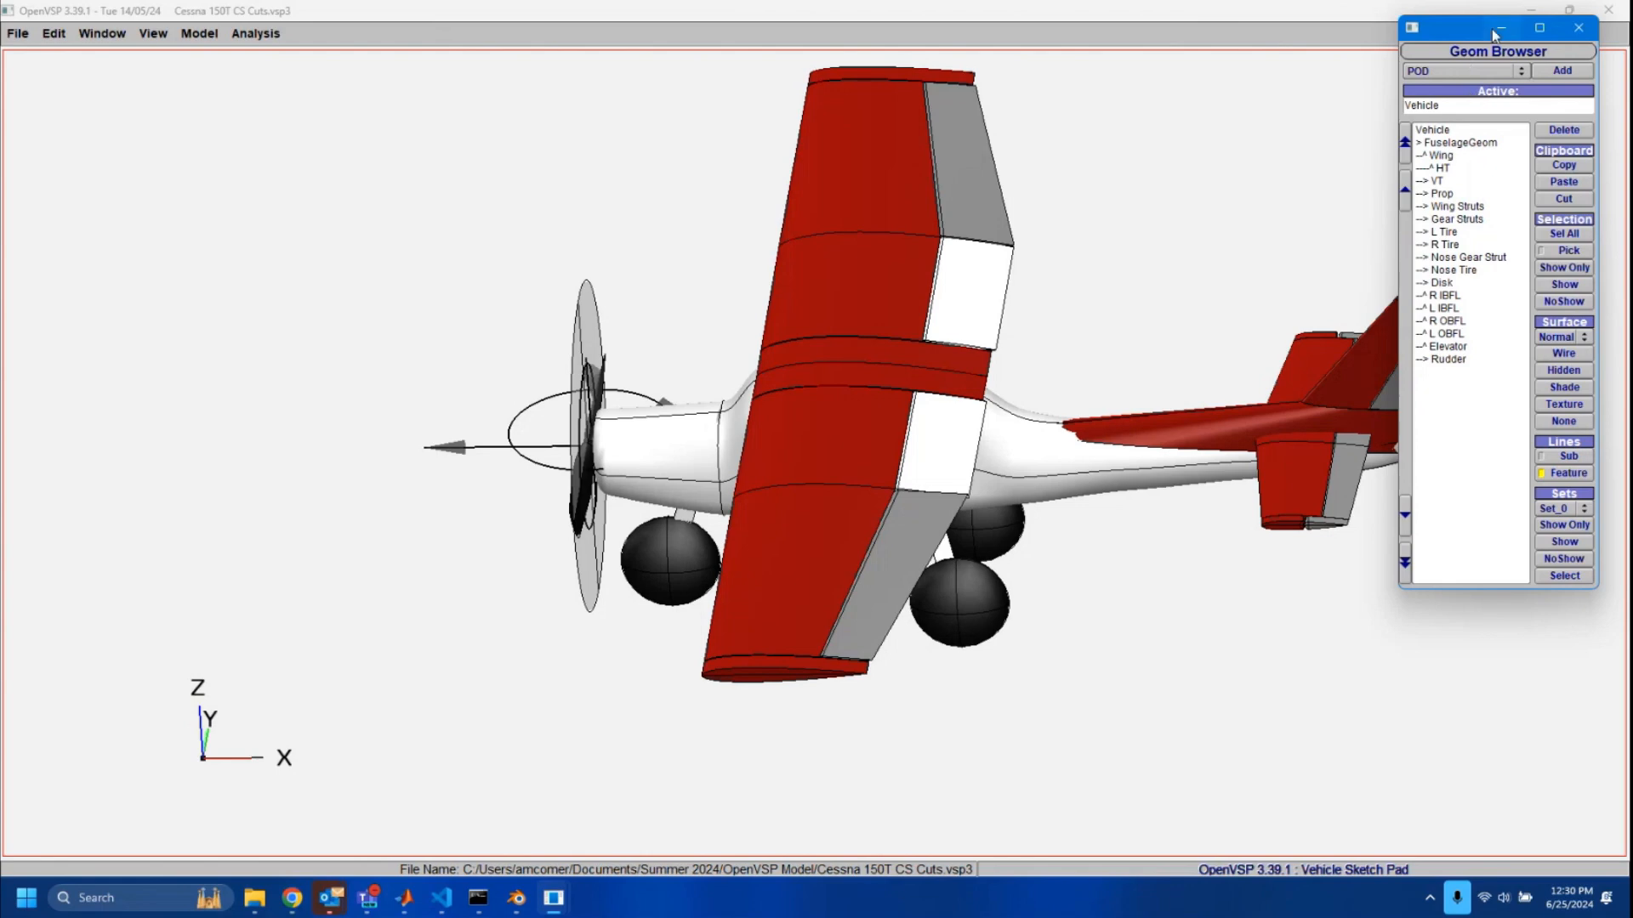
click(1495, 30)
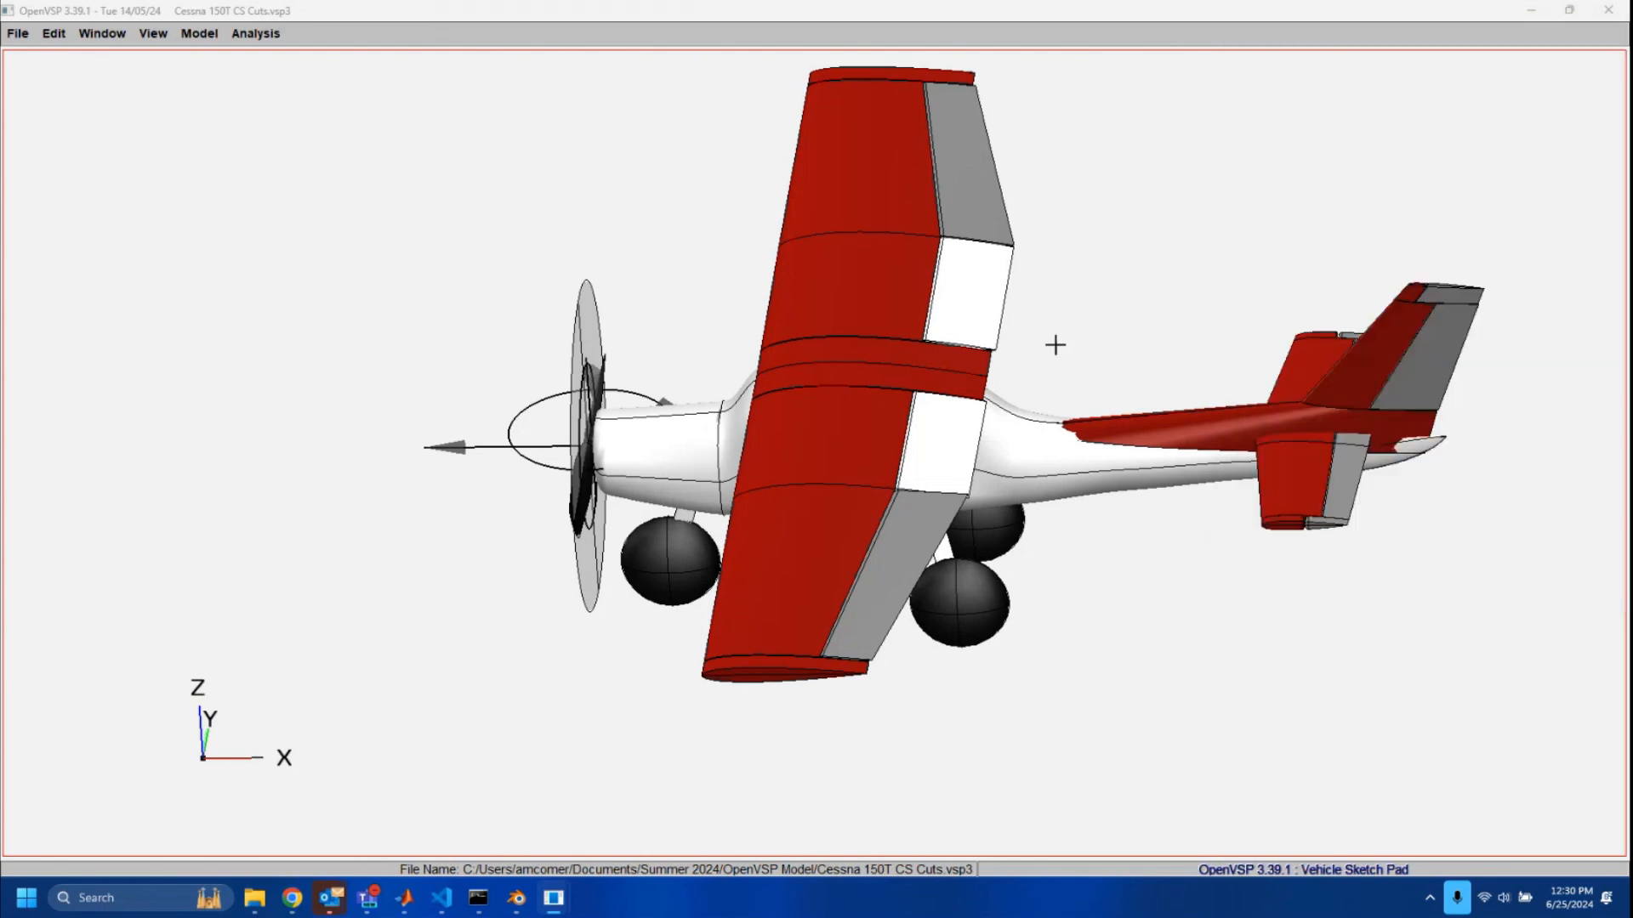
Close the fuselage's properties and orbit around the cut-surface Cessna to inspect its wing, tail and landing gear.
click(860, 567)
click(1407, 14)
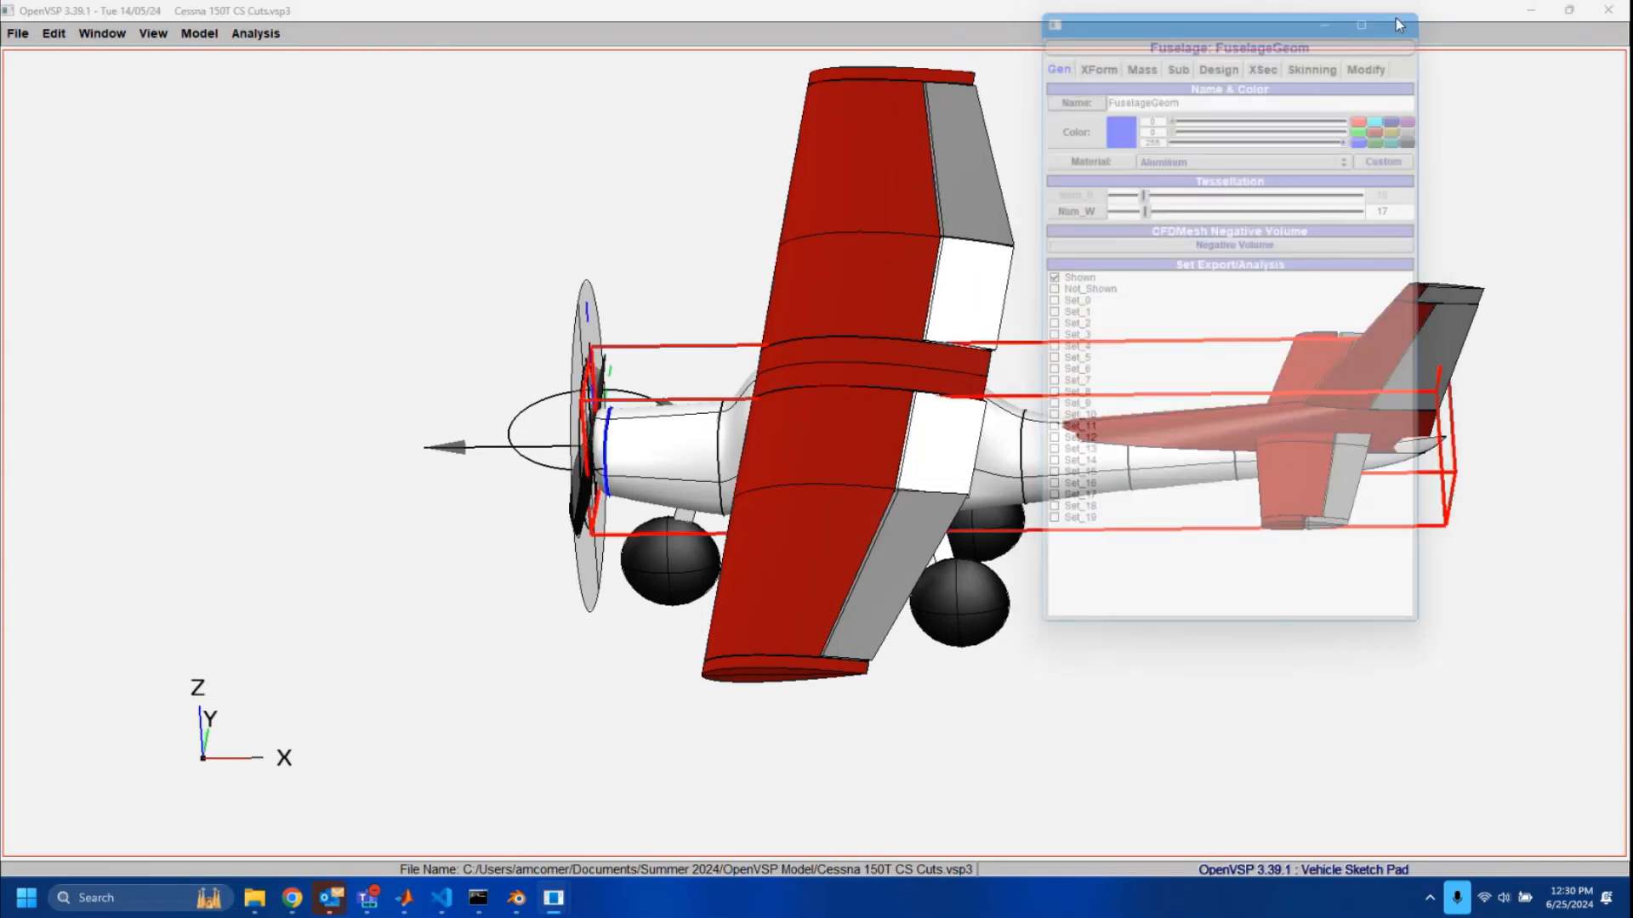
drag(1106, 633, 1246, 601)
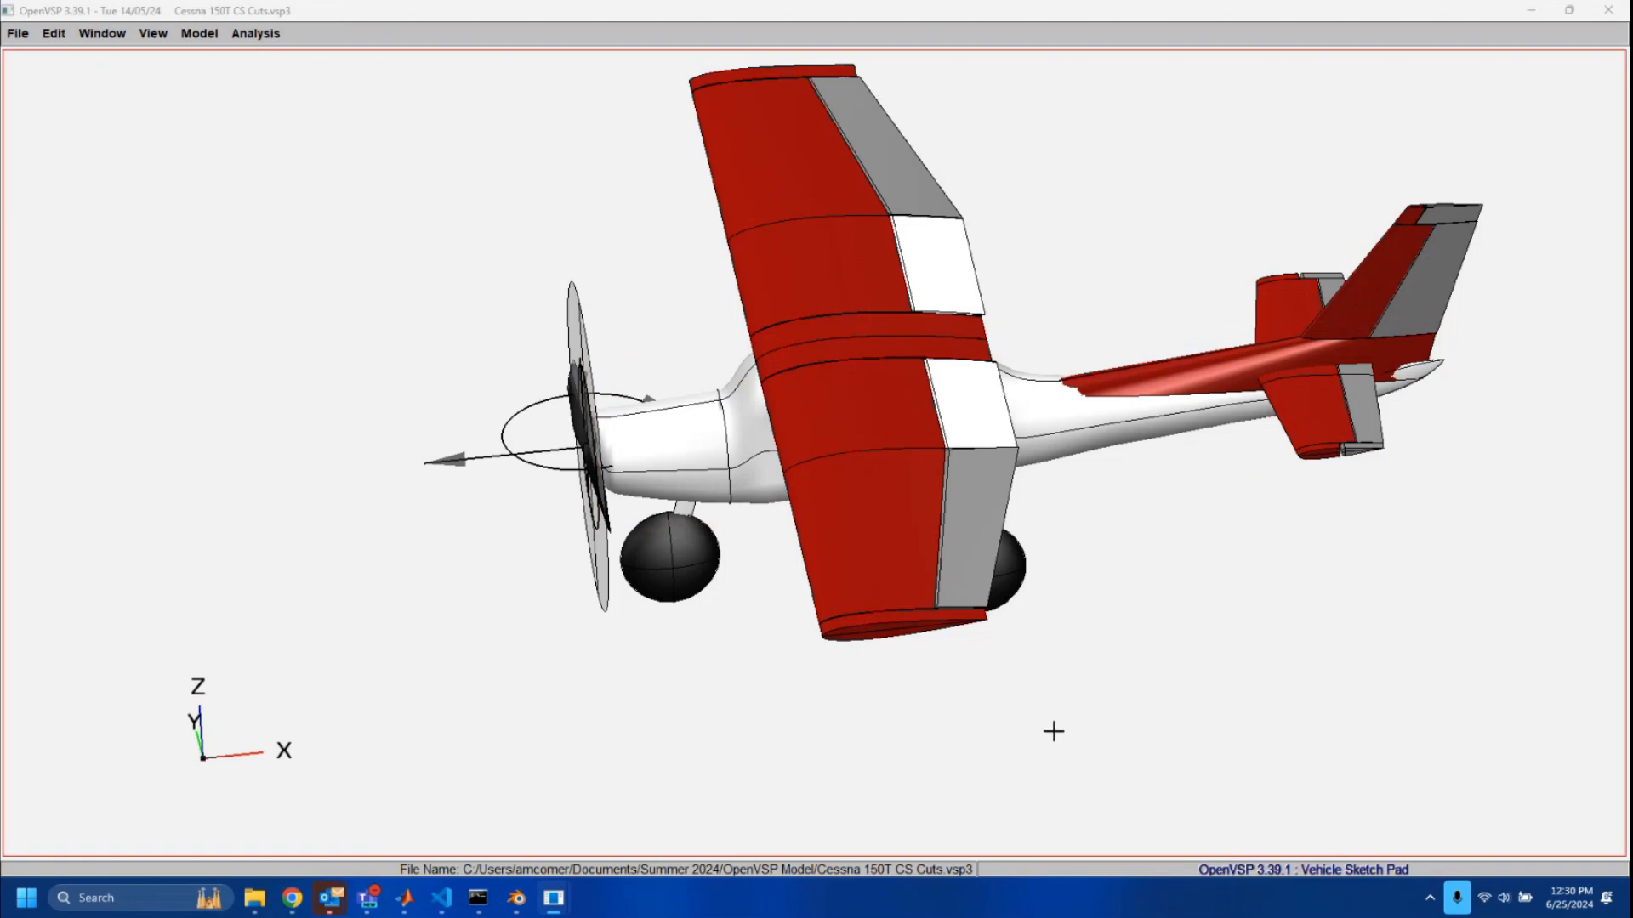
drag(1078, 675, 1140, 553)
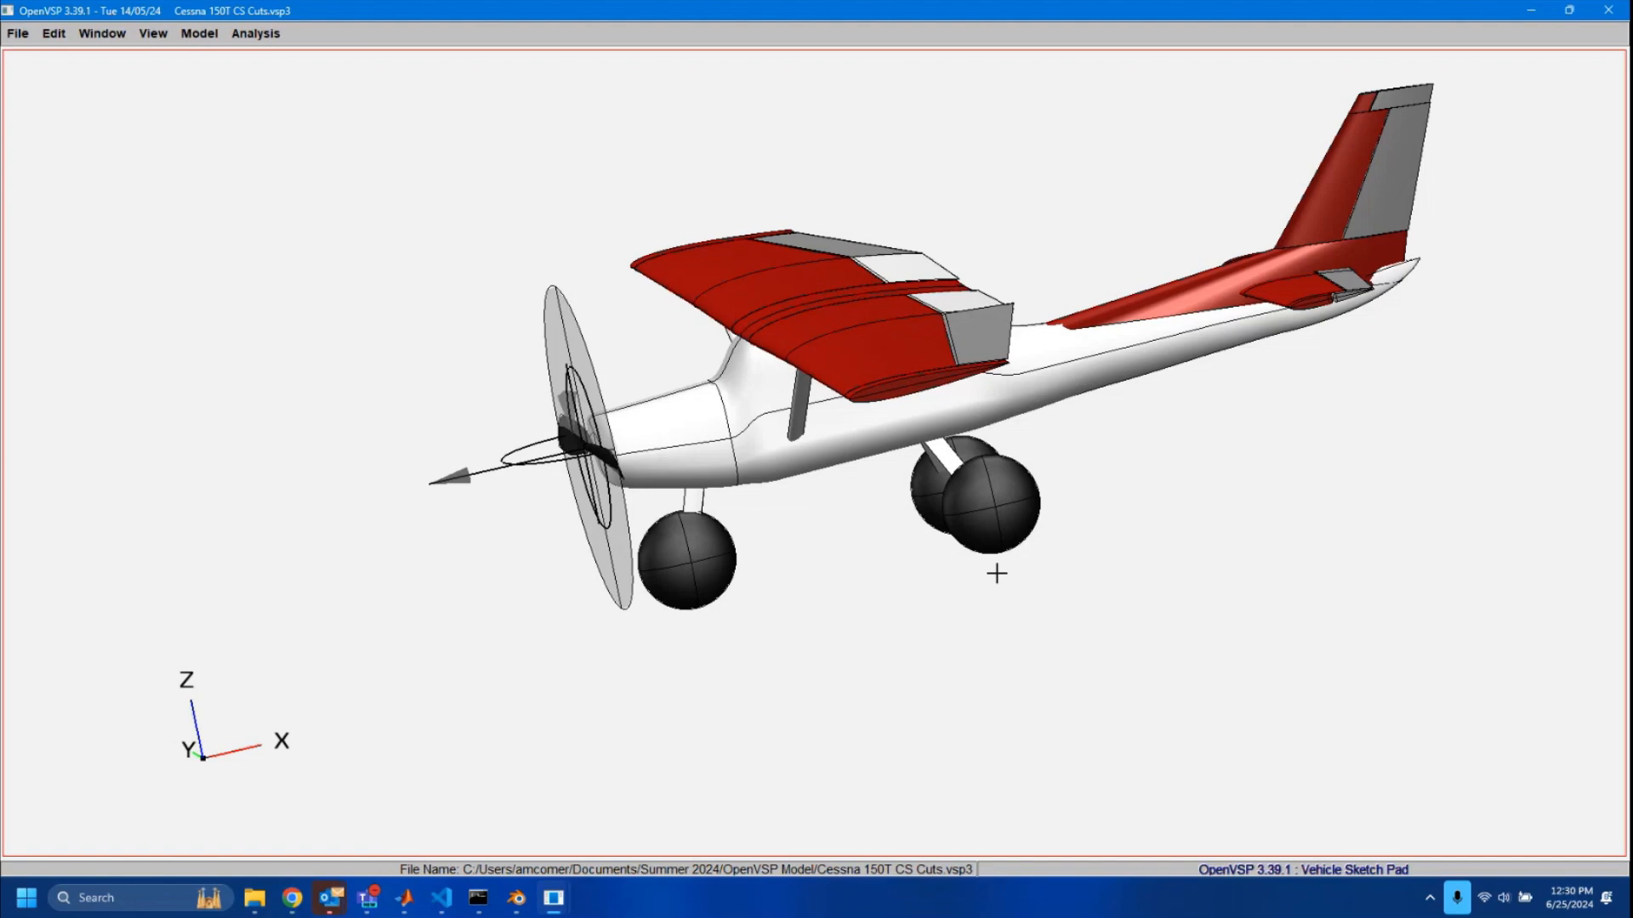
drag(995, 572, 984, 666)
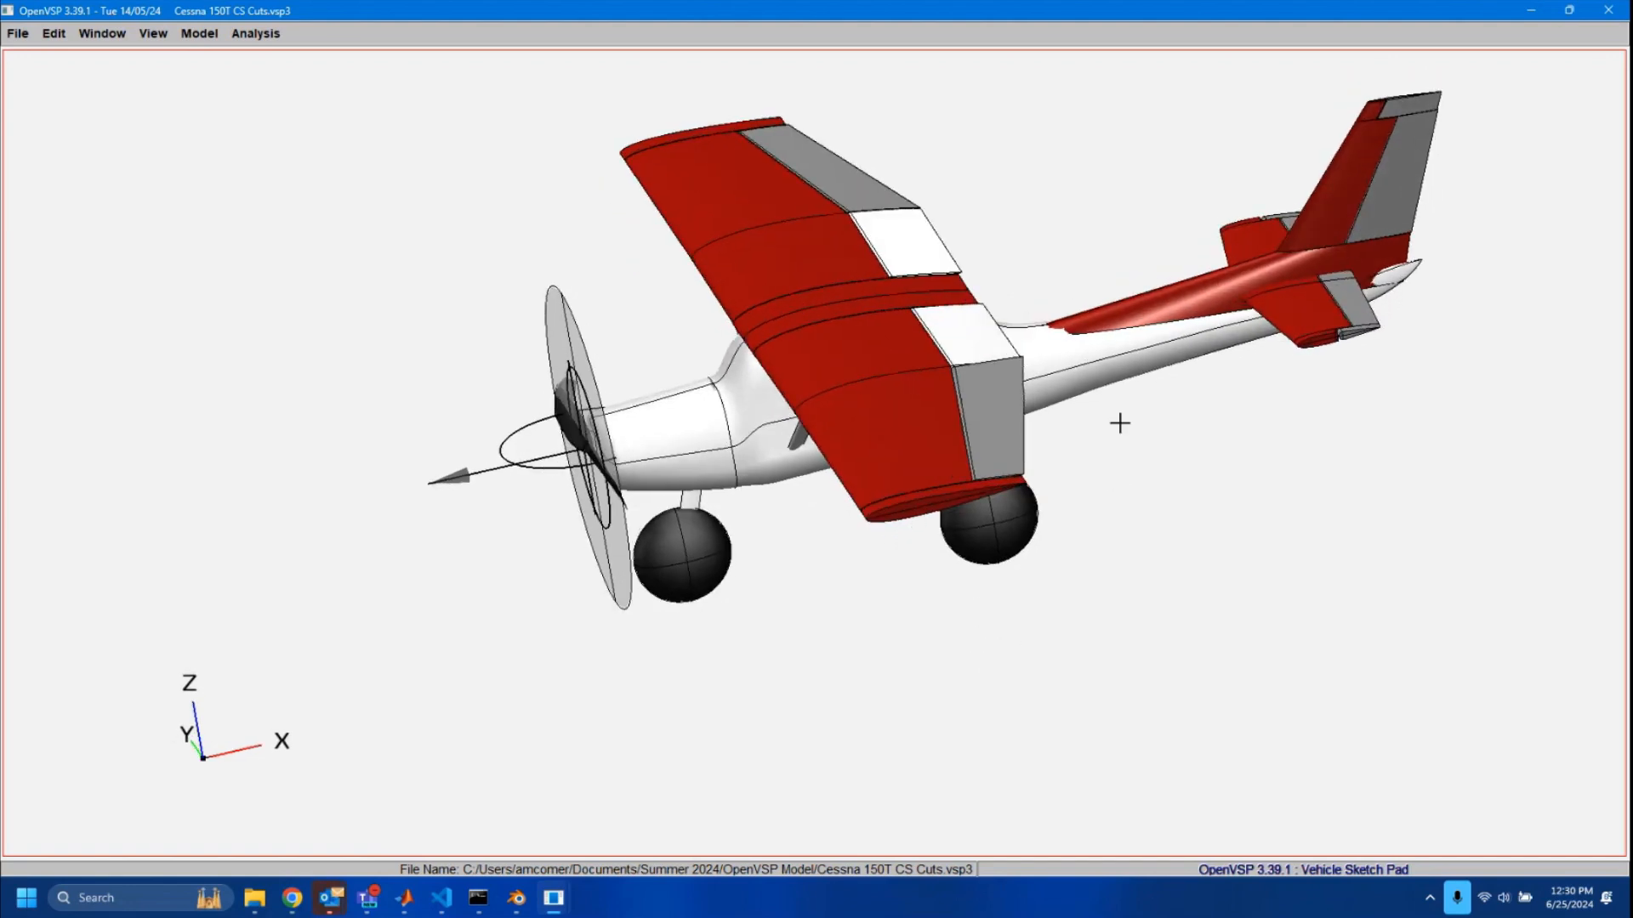
drag(1120, 422, 1116, 456)
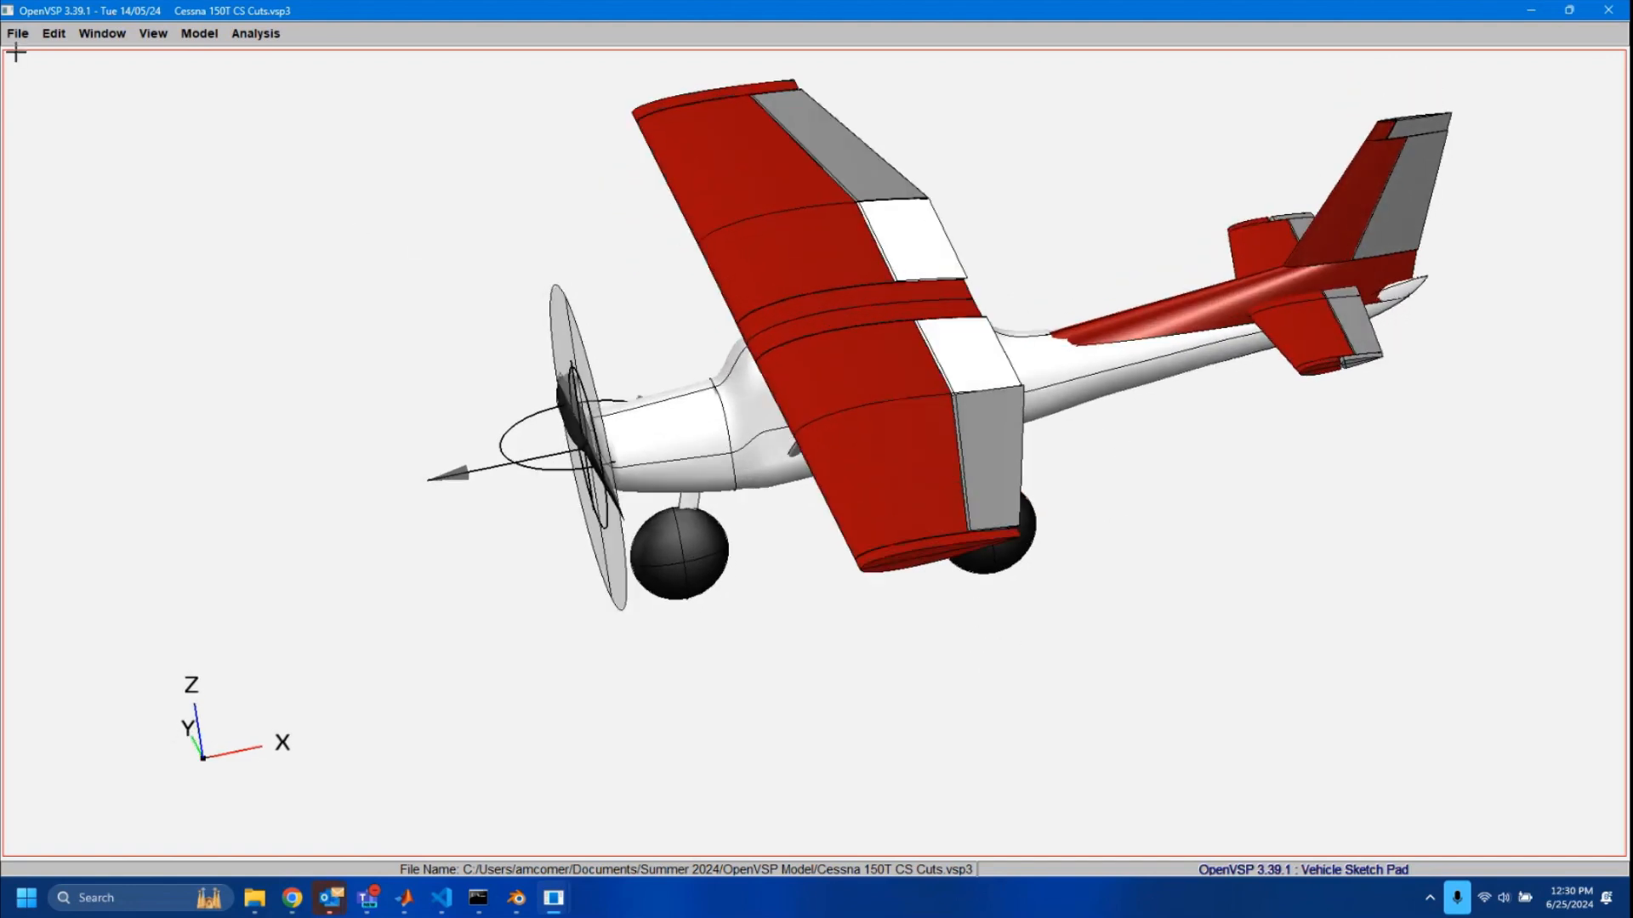
Review the component files in the Exports folder of OpenVSP Model in File Explorer, then minimize the folder window.
mouse_move(259, 893)
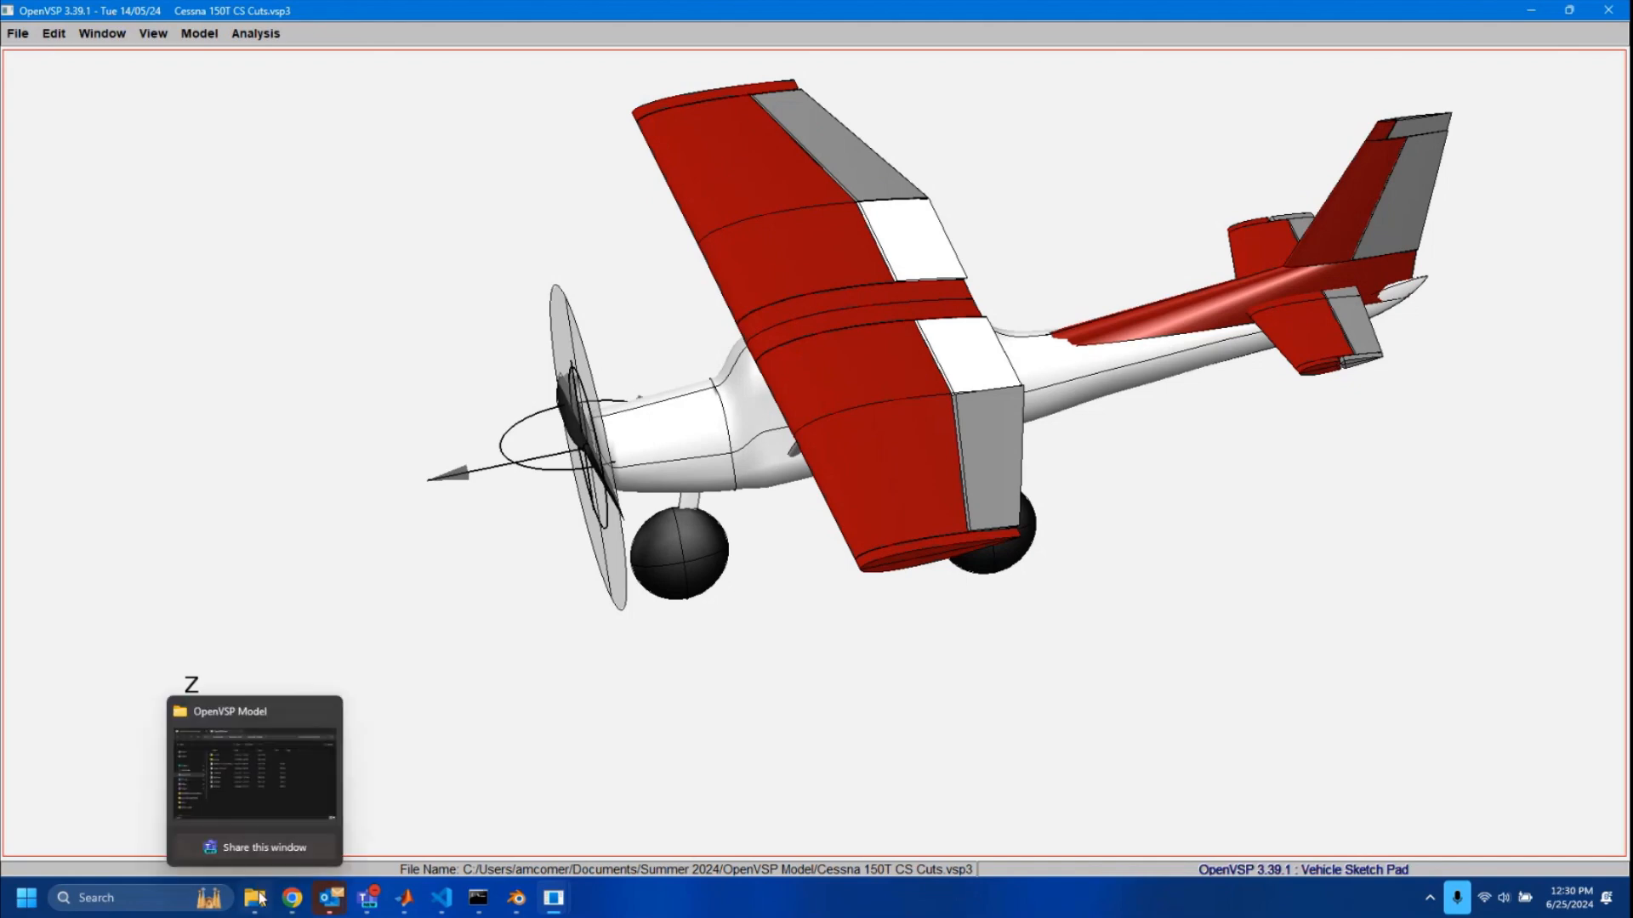
click(255, 774)
double_click(661, 339)
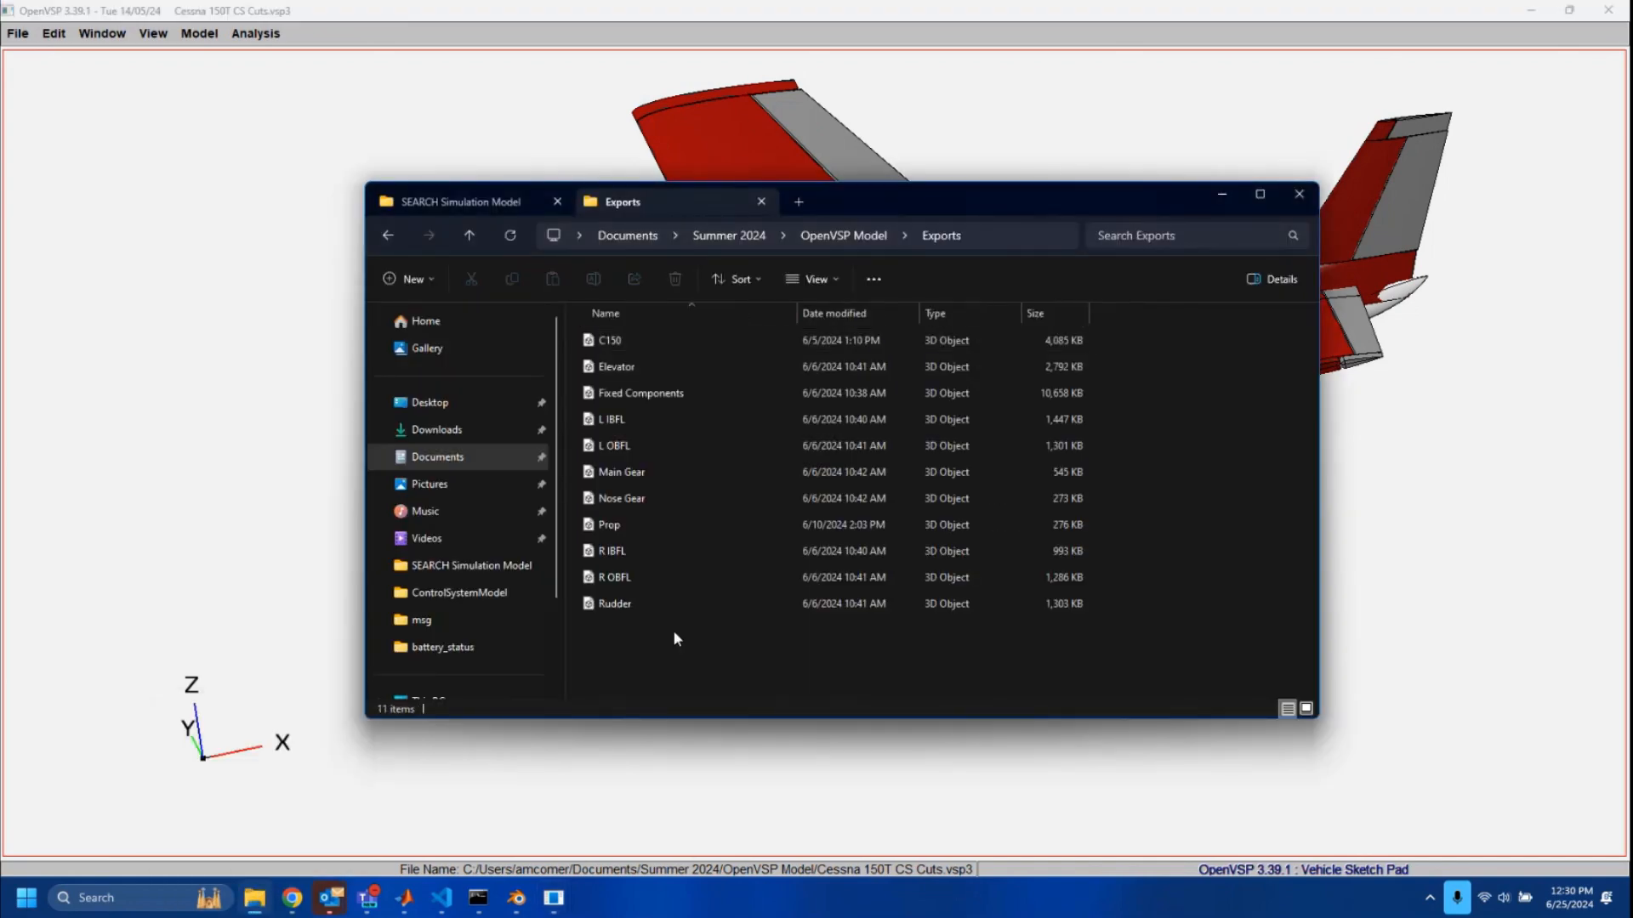
drag(695, 624, 635, 328)
click(831, 663)
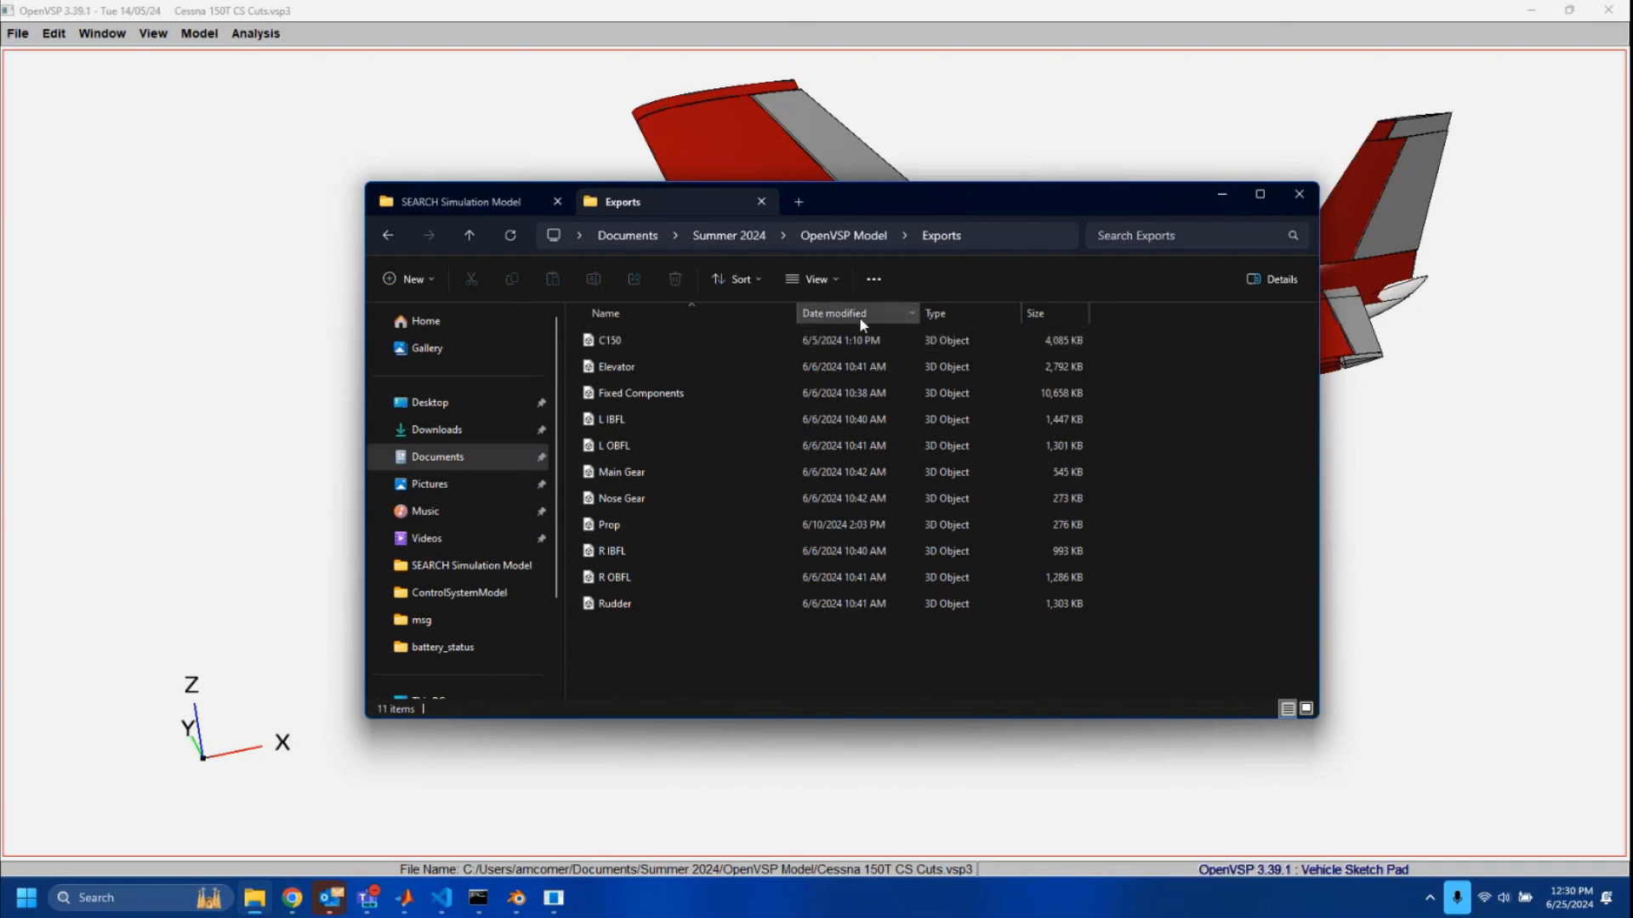
click(1219, 198)
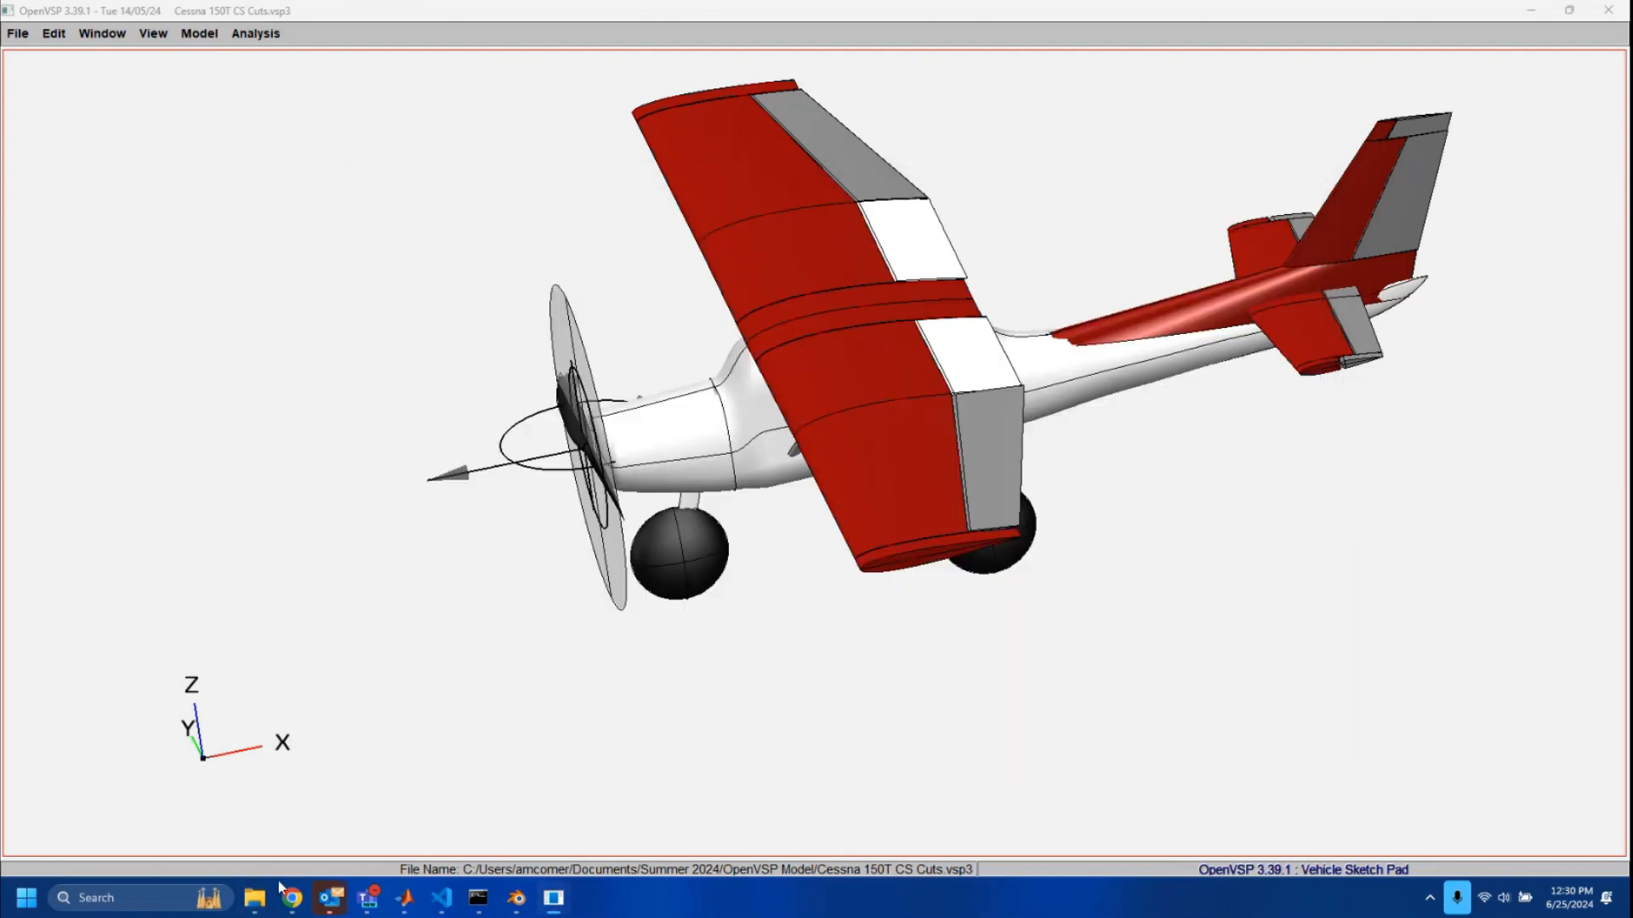
Bring up the Export options and the Geom Browser, and select the R IBFL component, closing its properties.
click(18, 33)
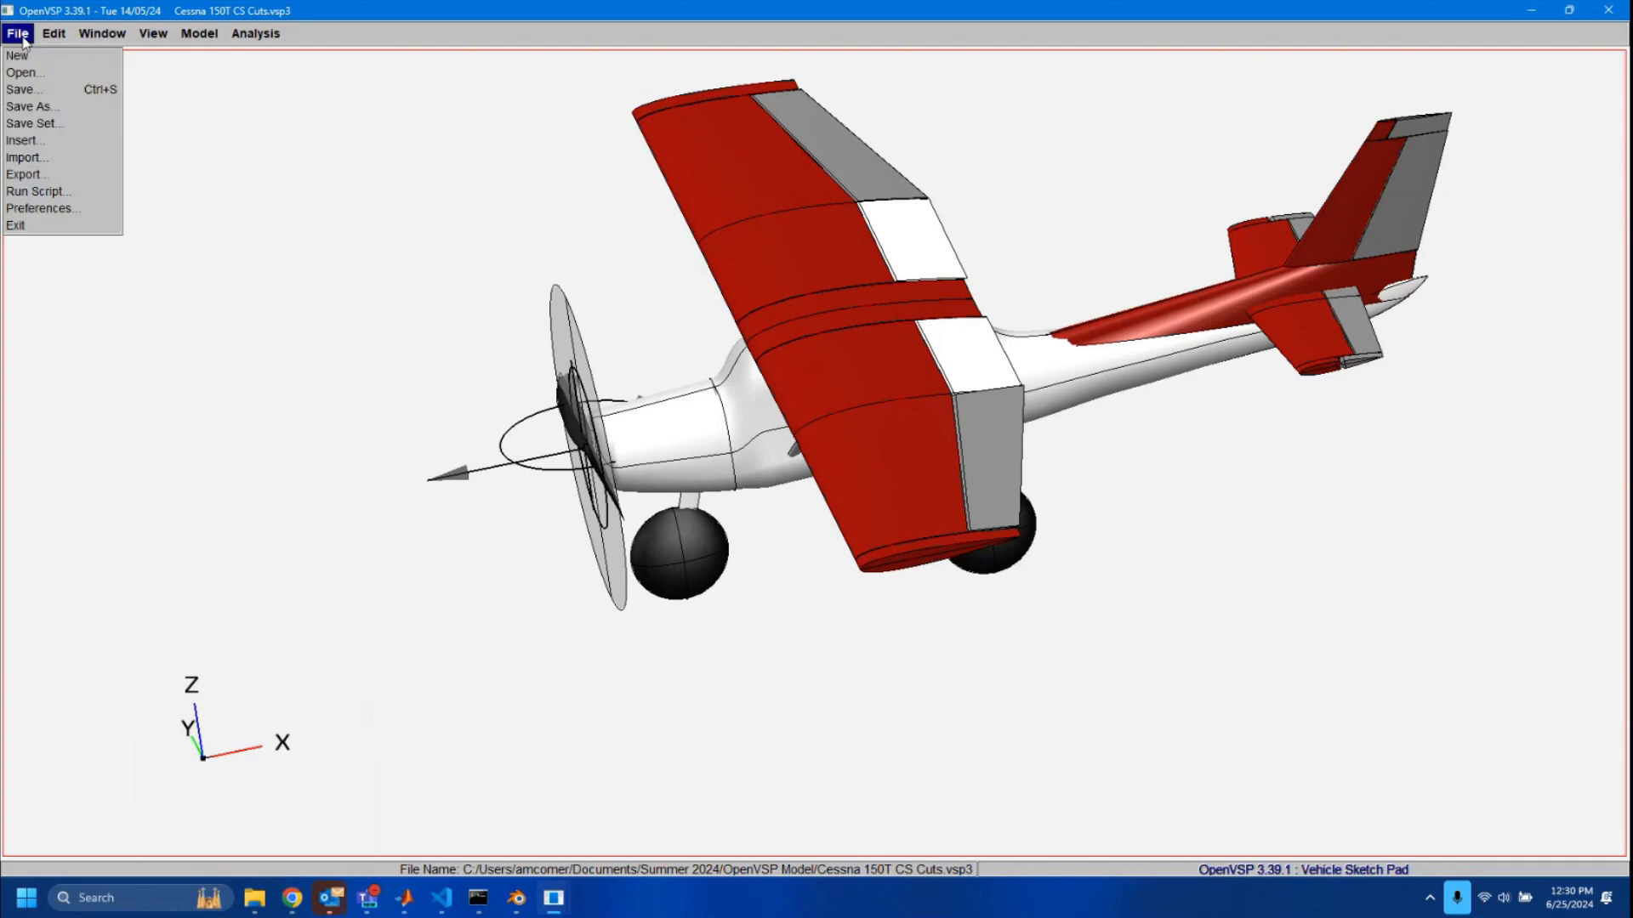
click(24, 175)
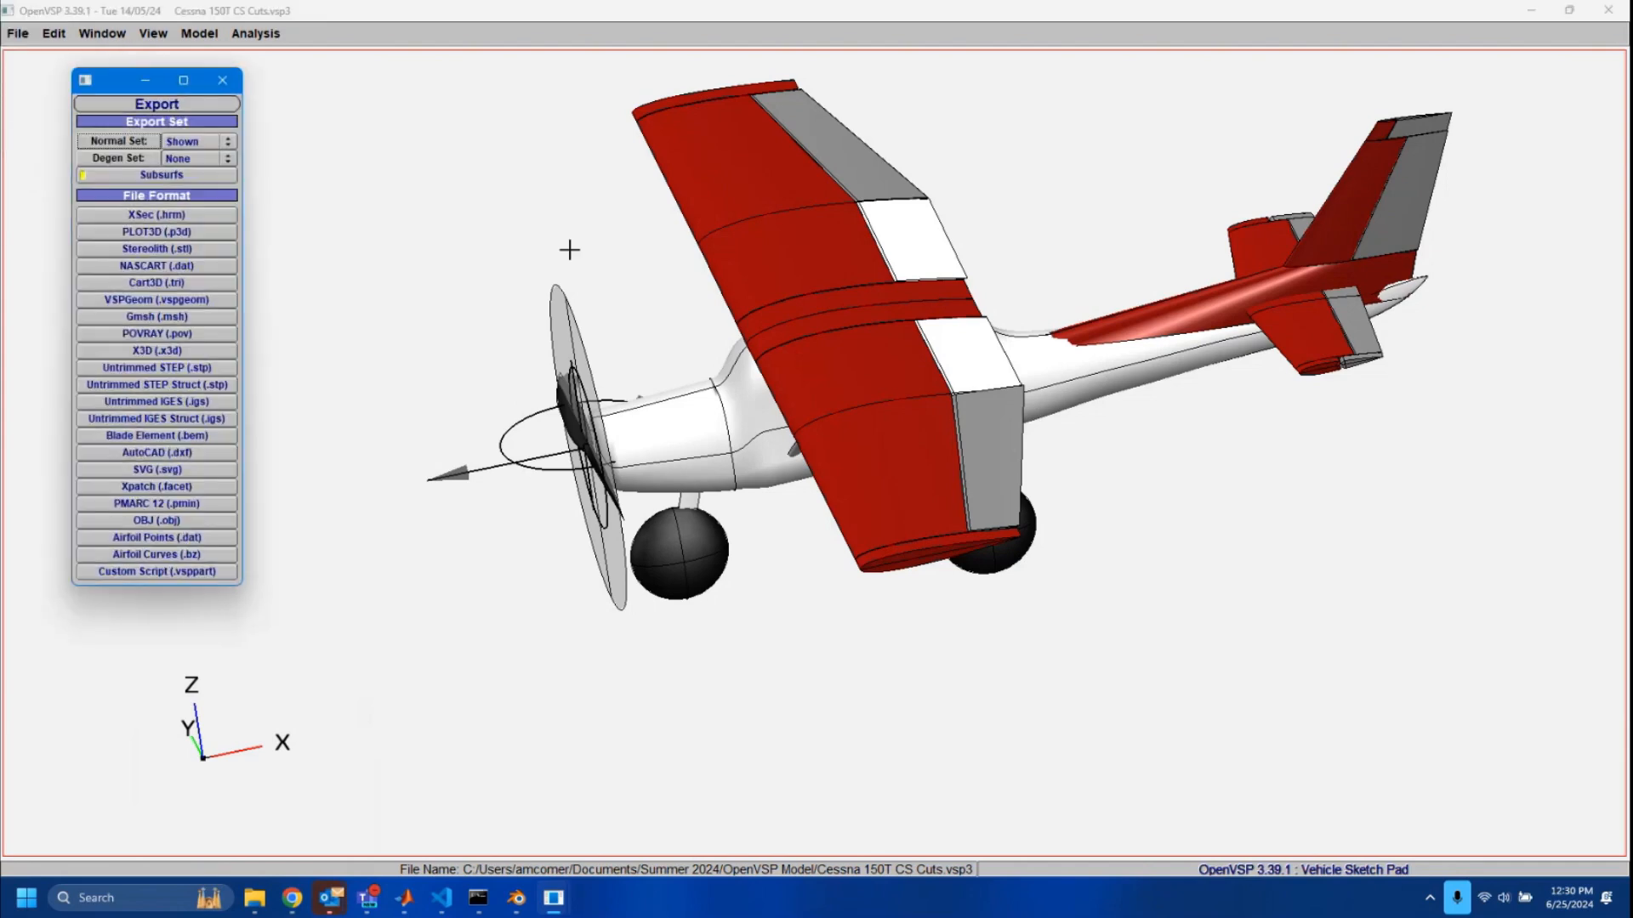
drag(1166, 104, 1235, 63)
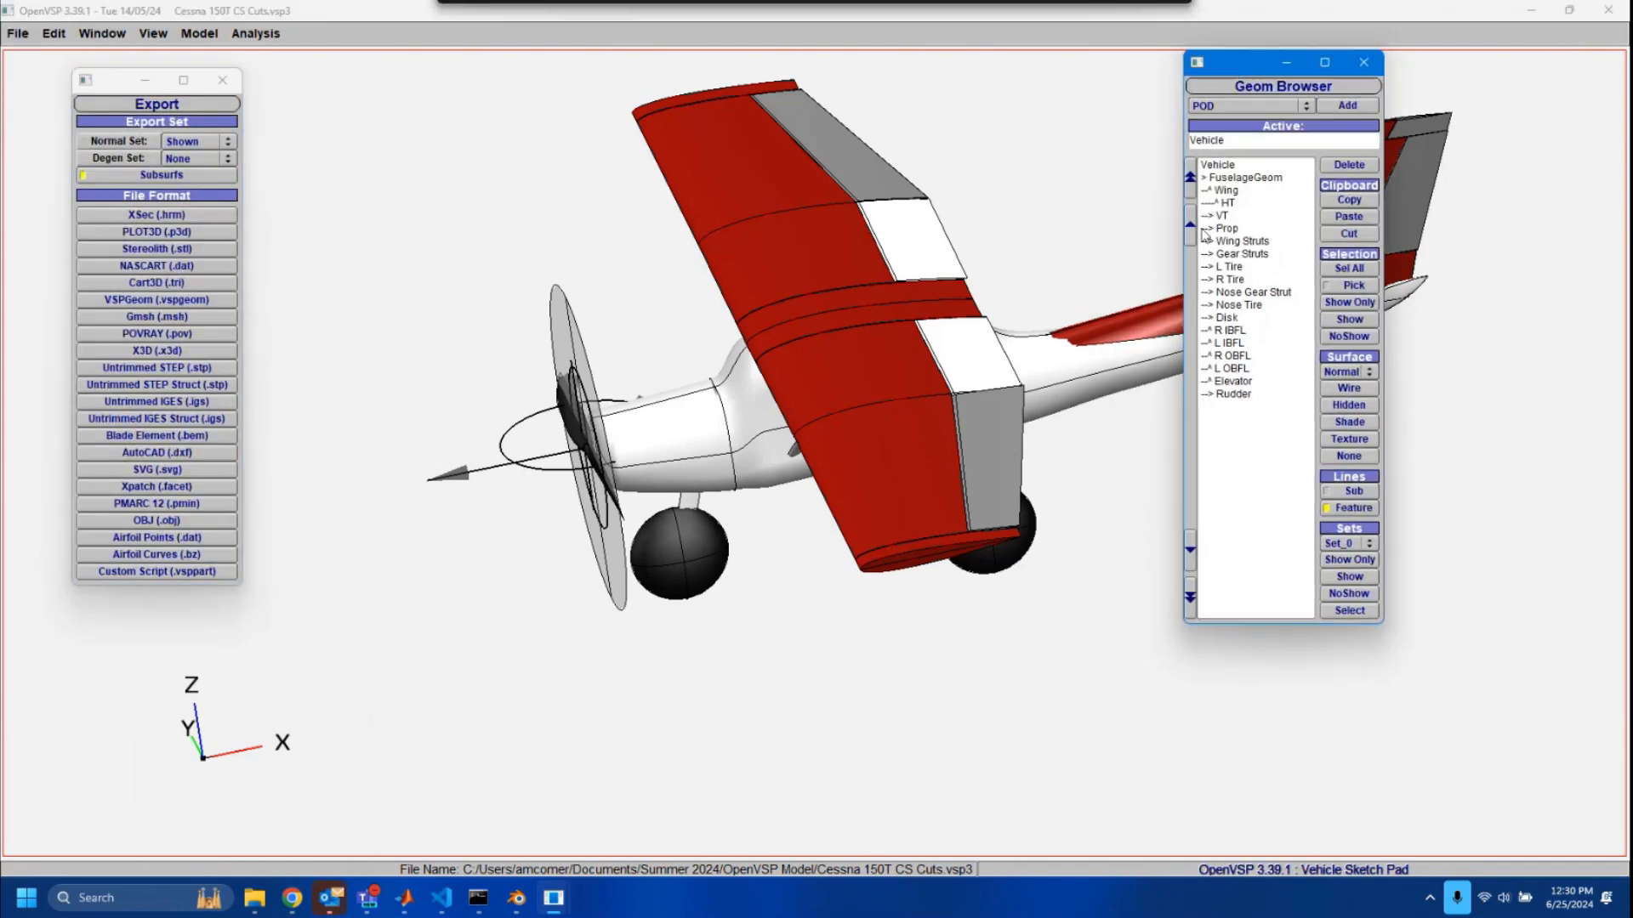
double_click(1233, 331)
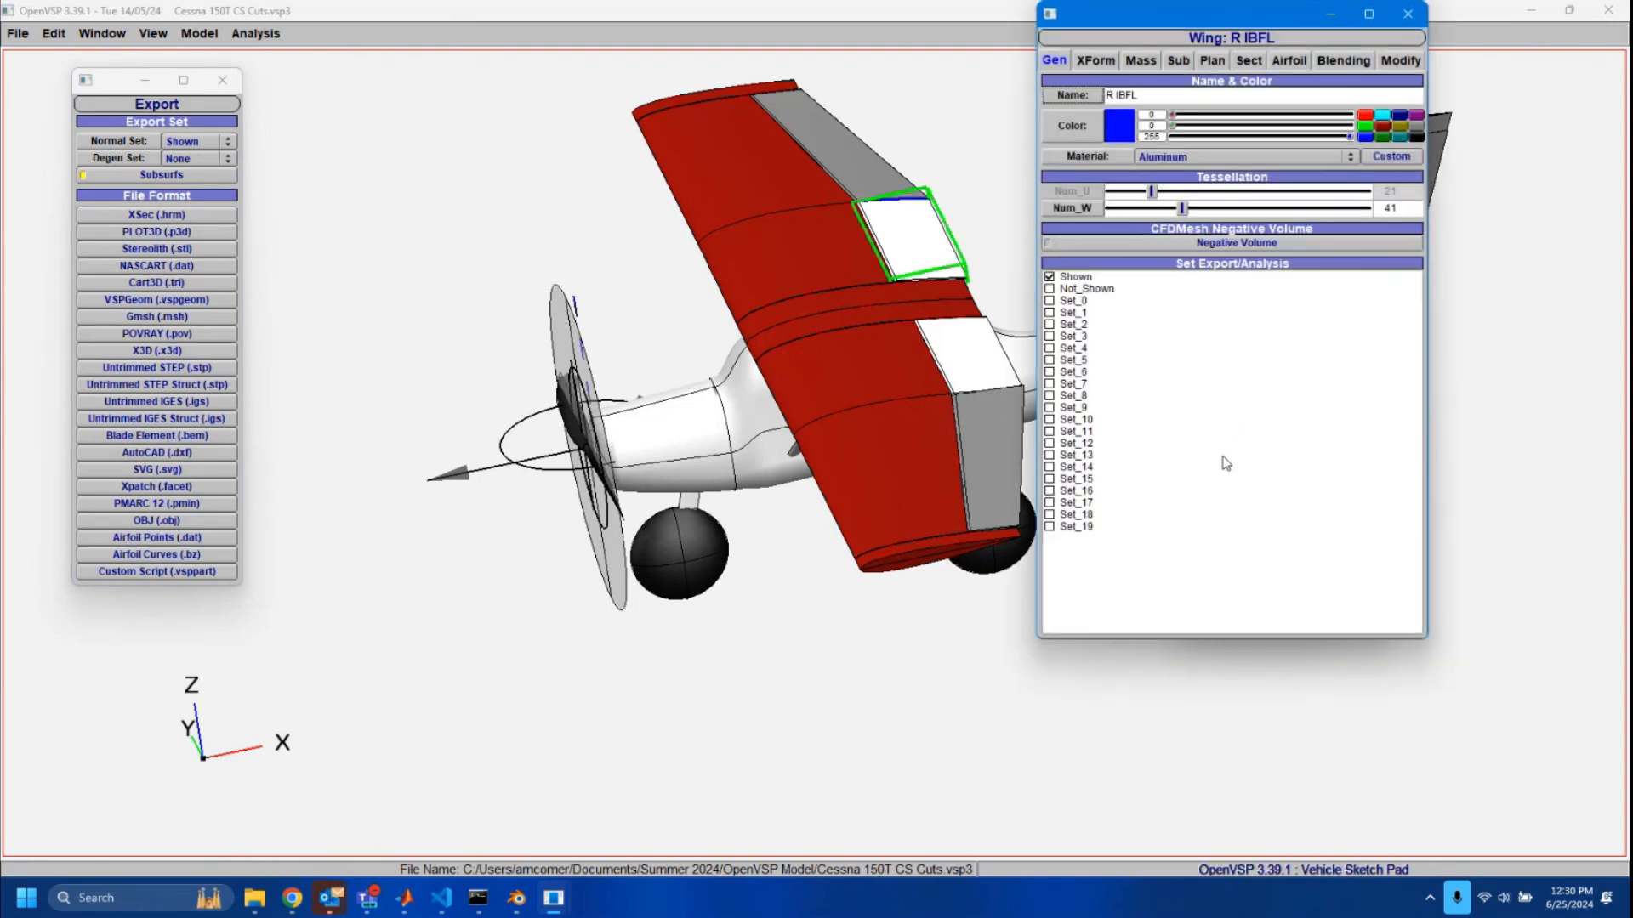
click(1408, 15)
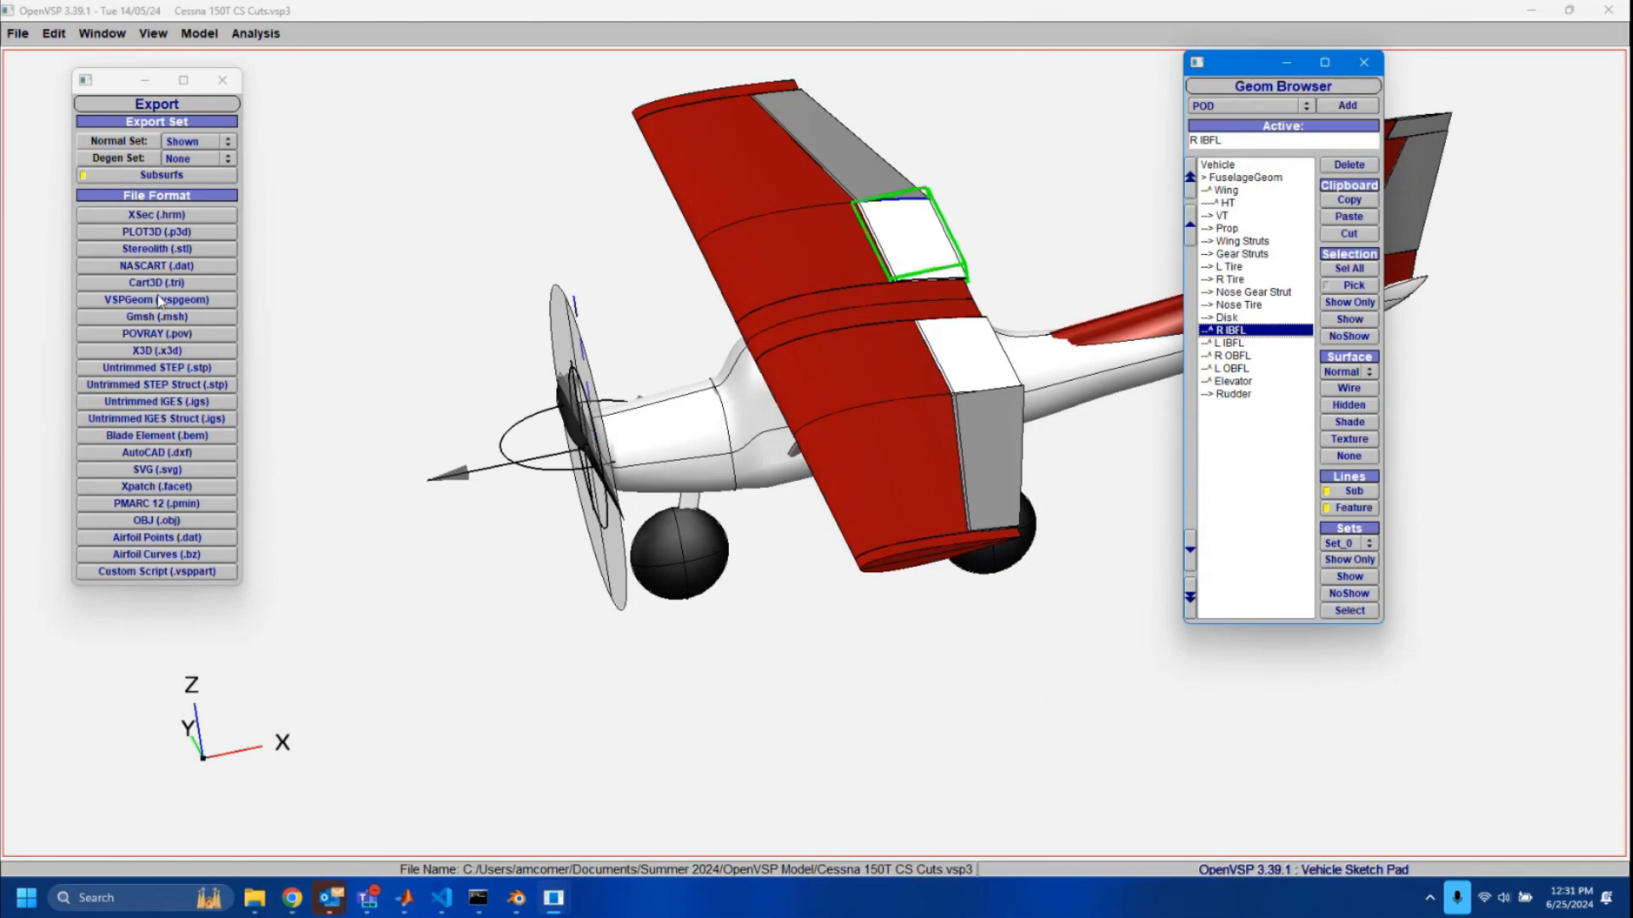
Export all shown components as a tagged multi-solid Stereolith (.stl) file named TEST in the OpenVSP Model folder.
click(170, 249)
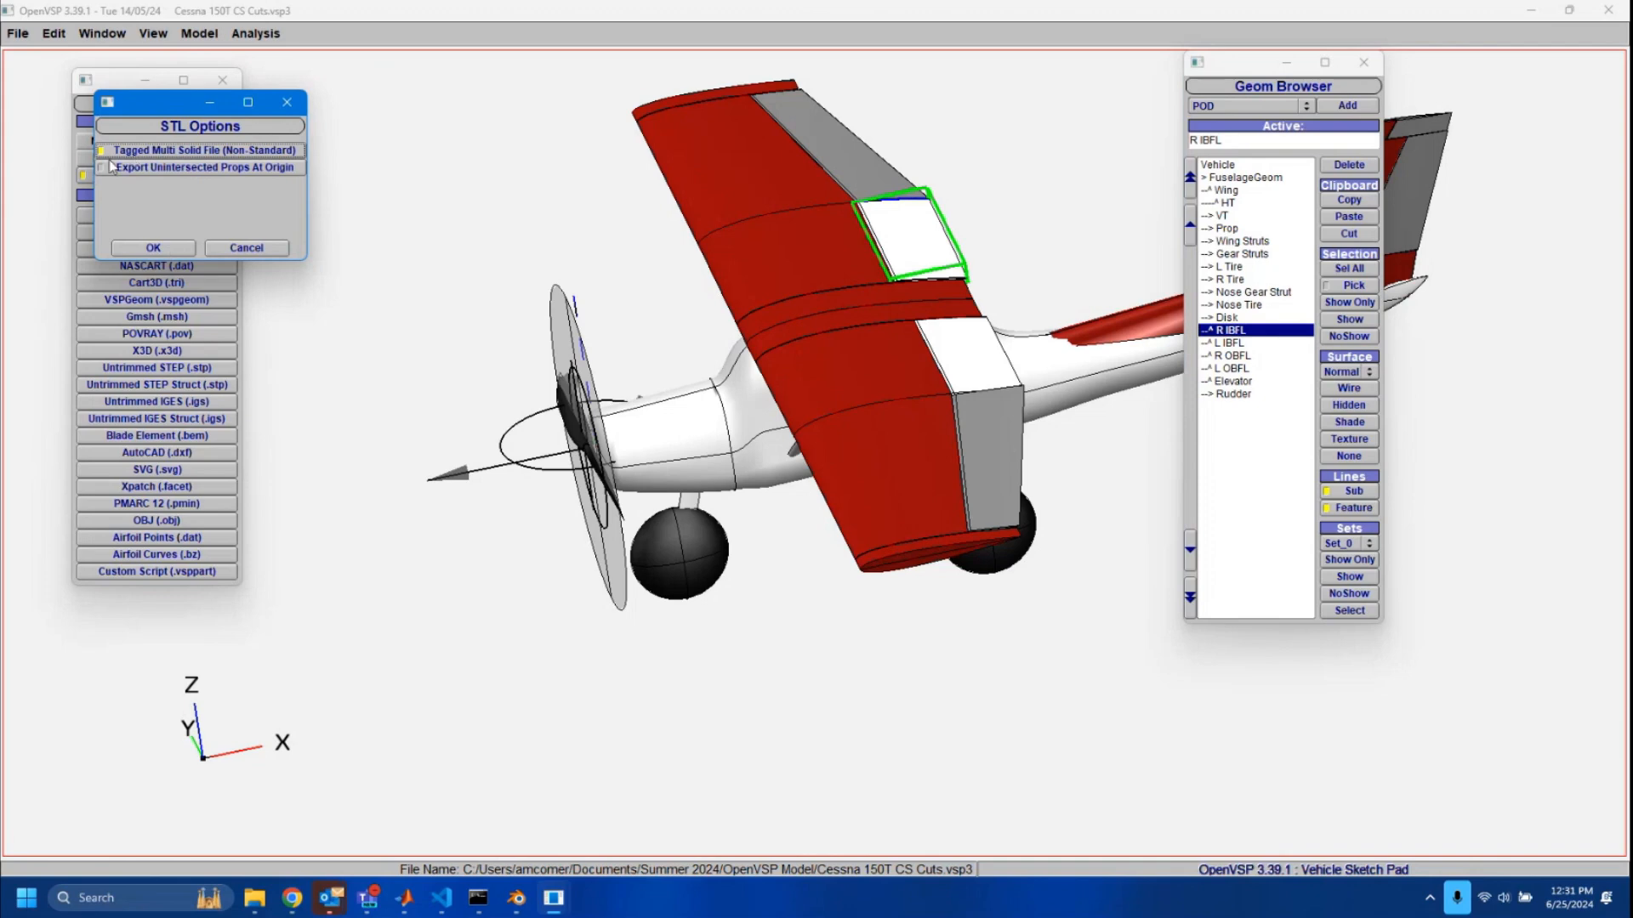
click(154, 248)
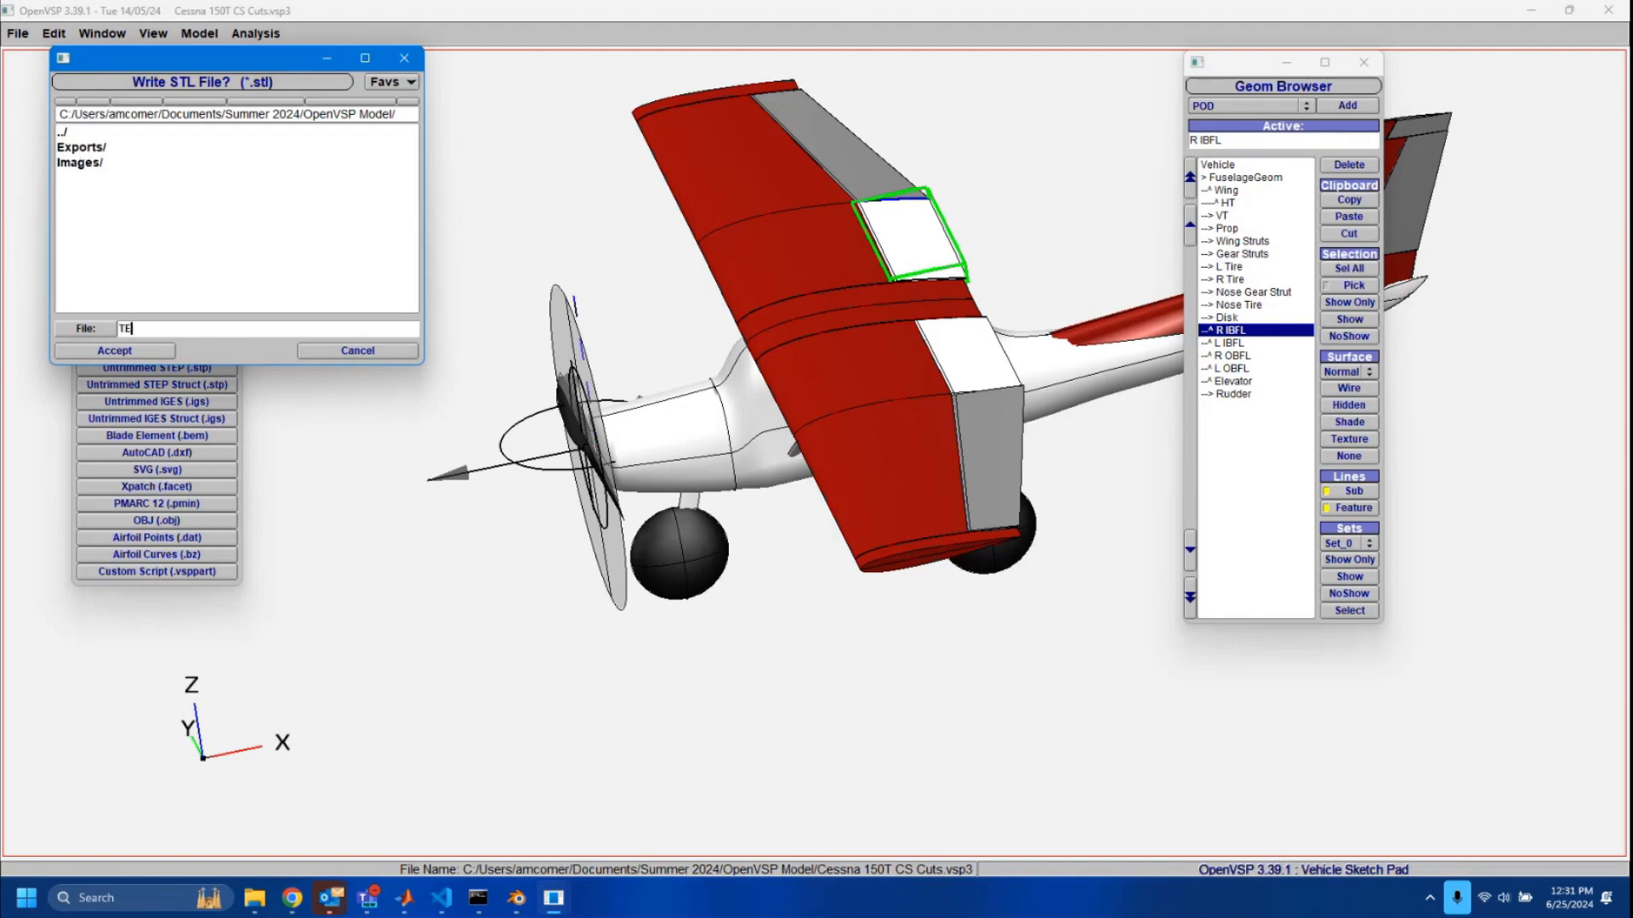
click(108, 353)
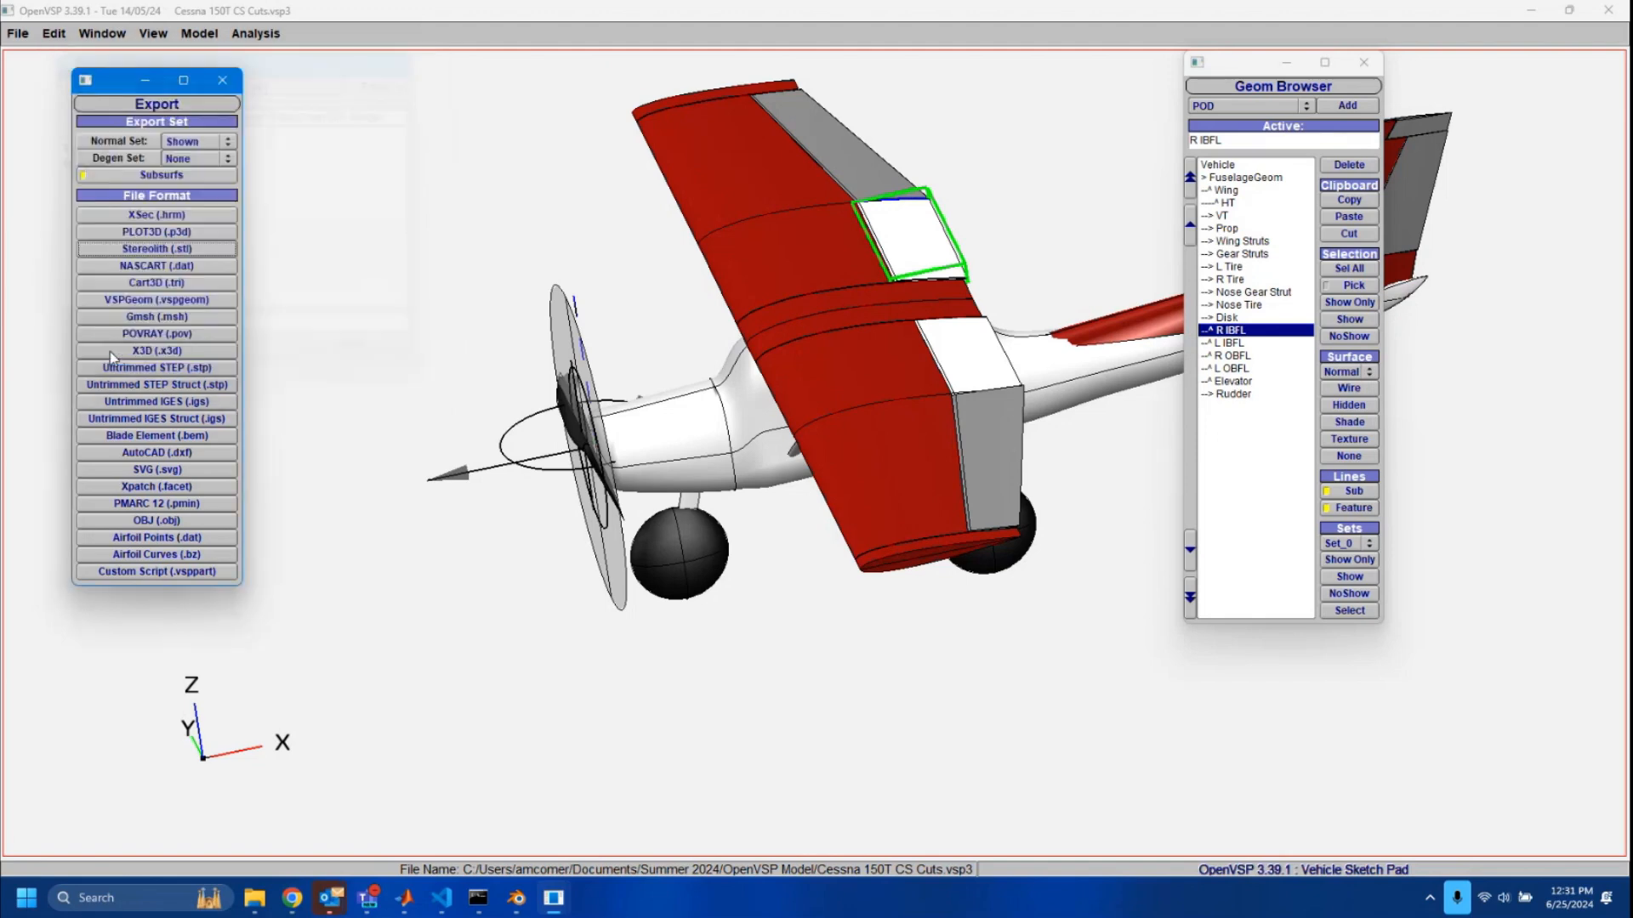
Select the full-aircraft MeshGeom produced by the export, close its properties and delete it from the component list.
mouse_move(253, 903)
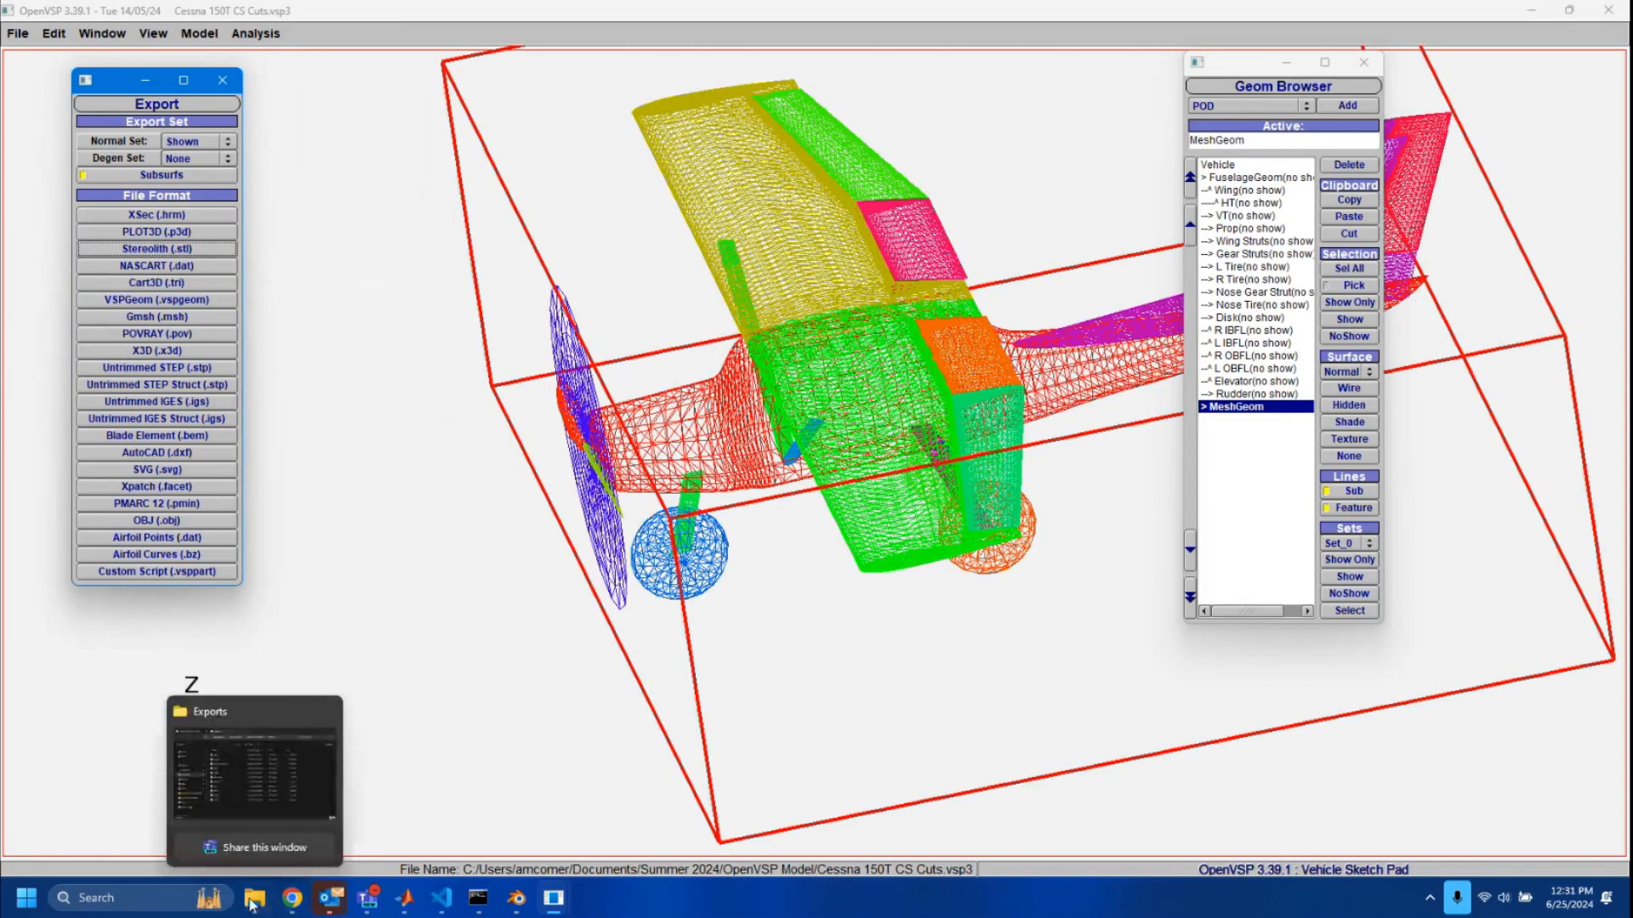
click(1244, 425)
click(1237, 406)
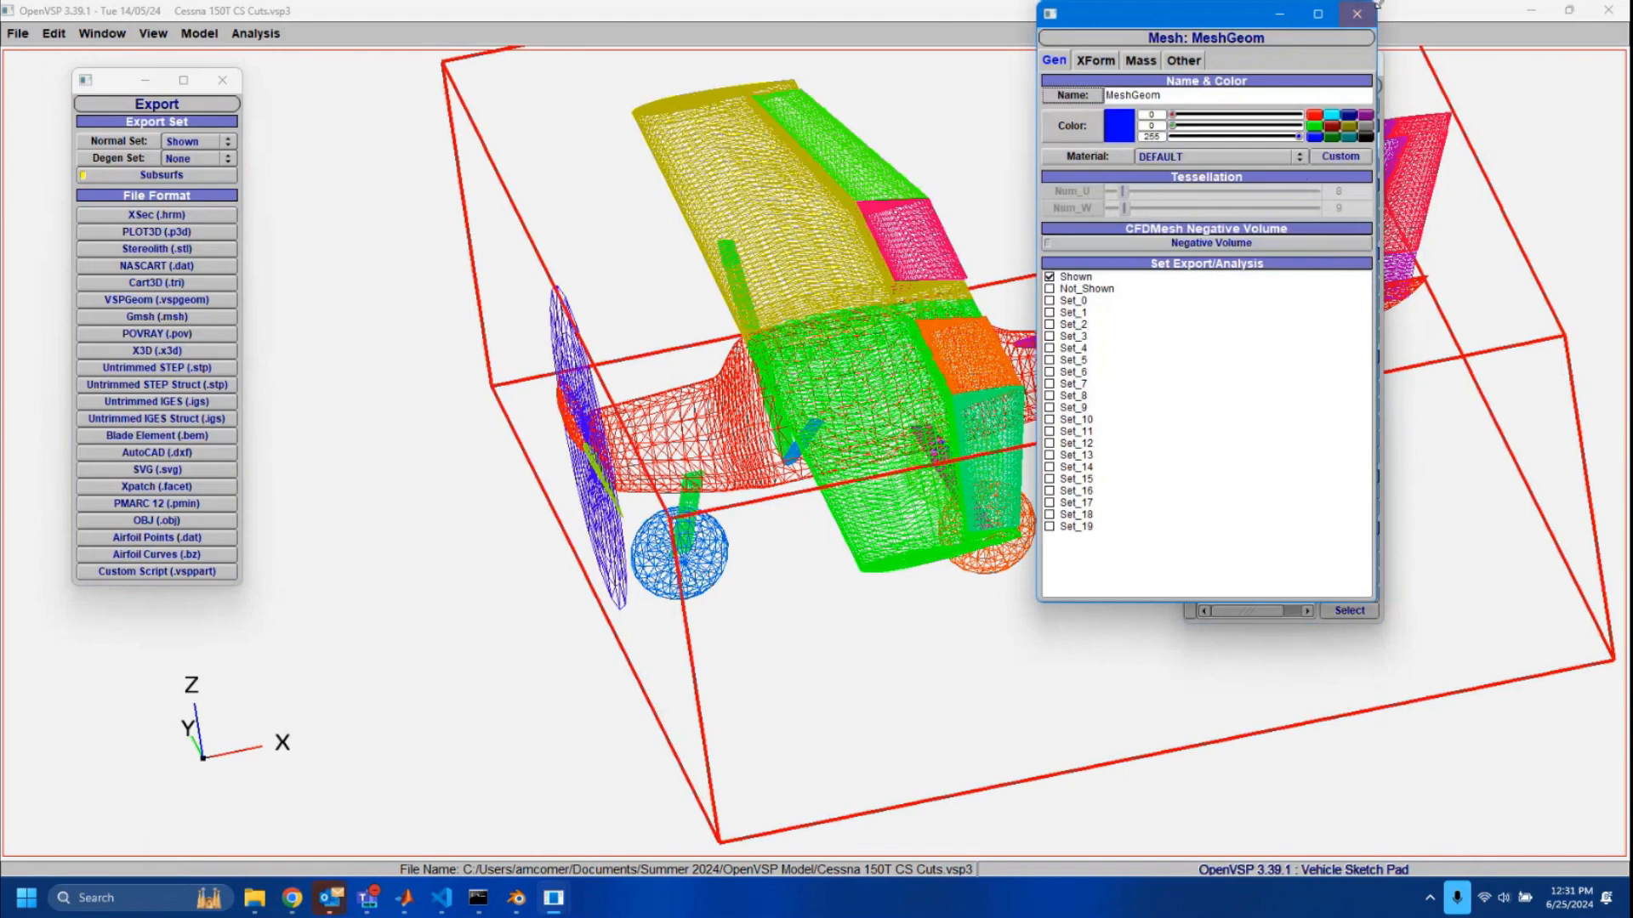
click(1358, 14)
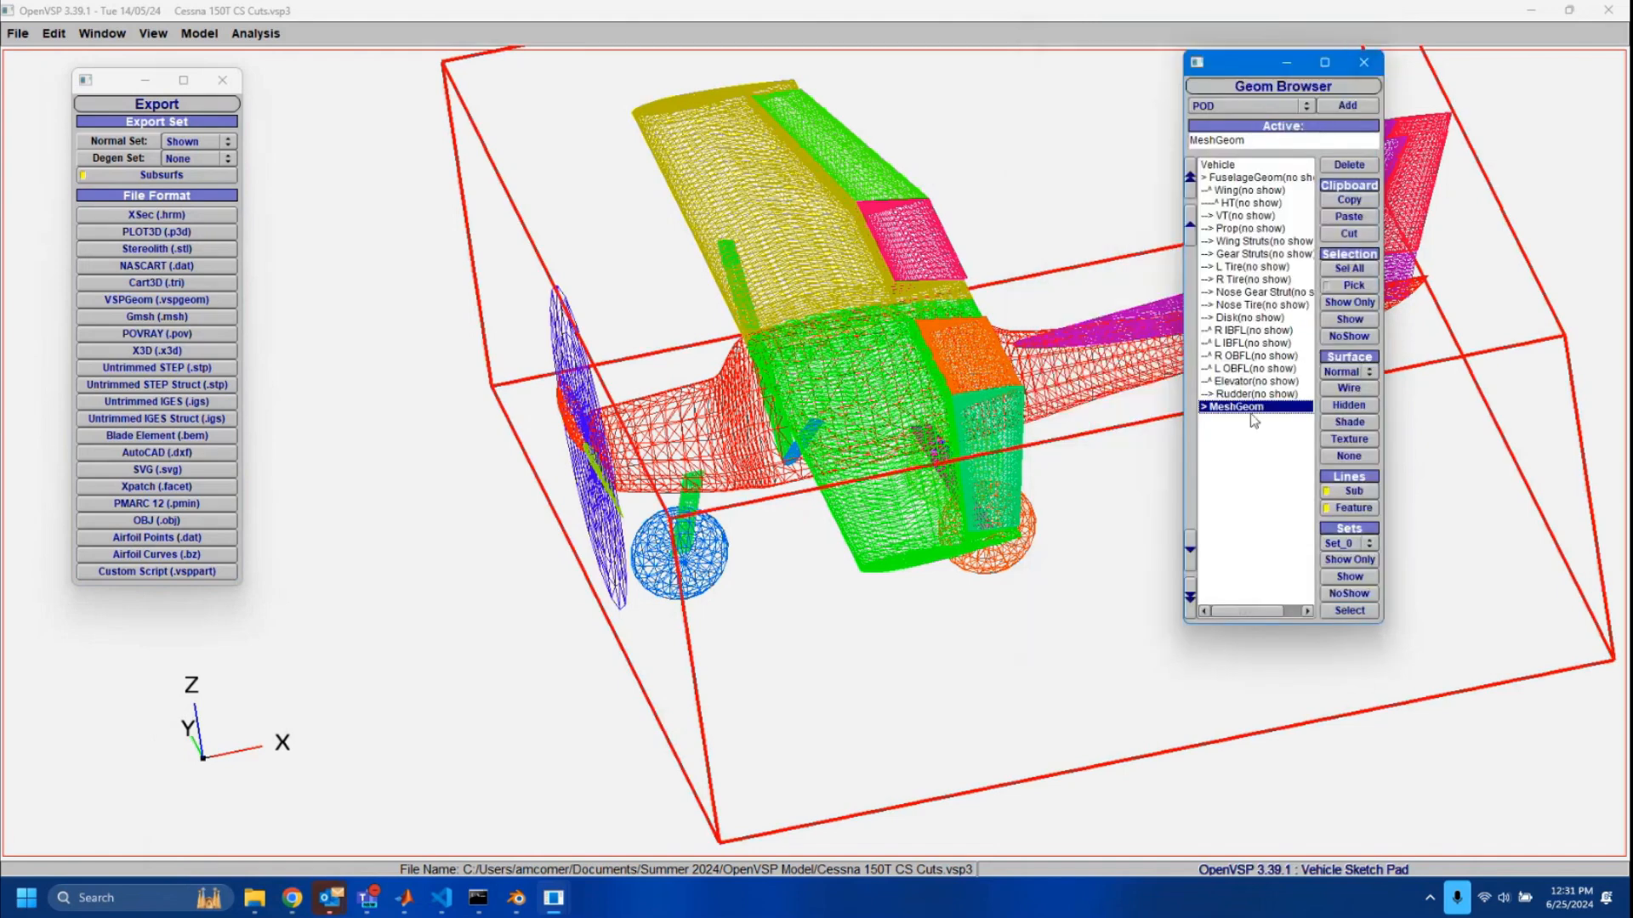
click(1352, 168)
Select the R OBFL component, close the geometry properties and show it on its own.
click(1257, 395)
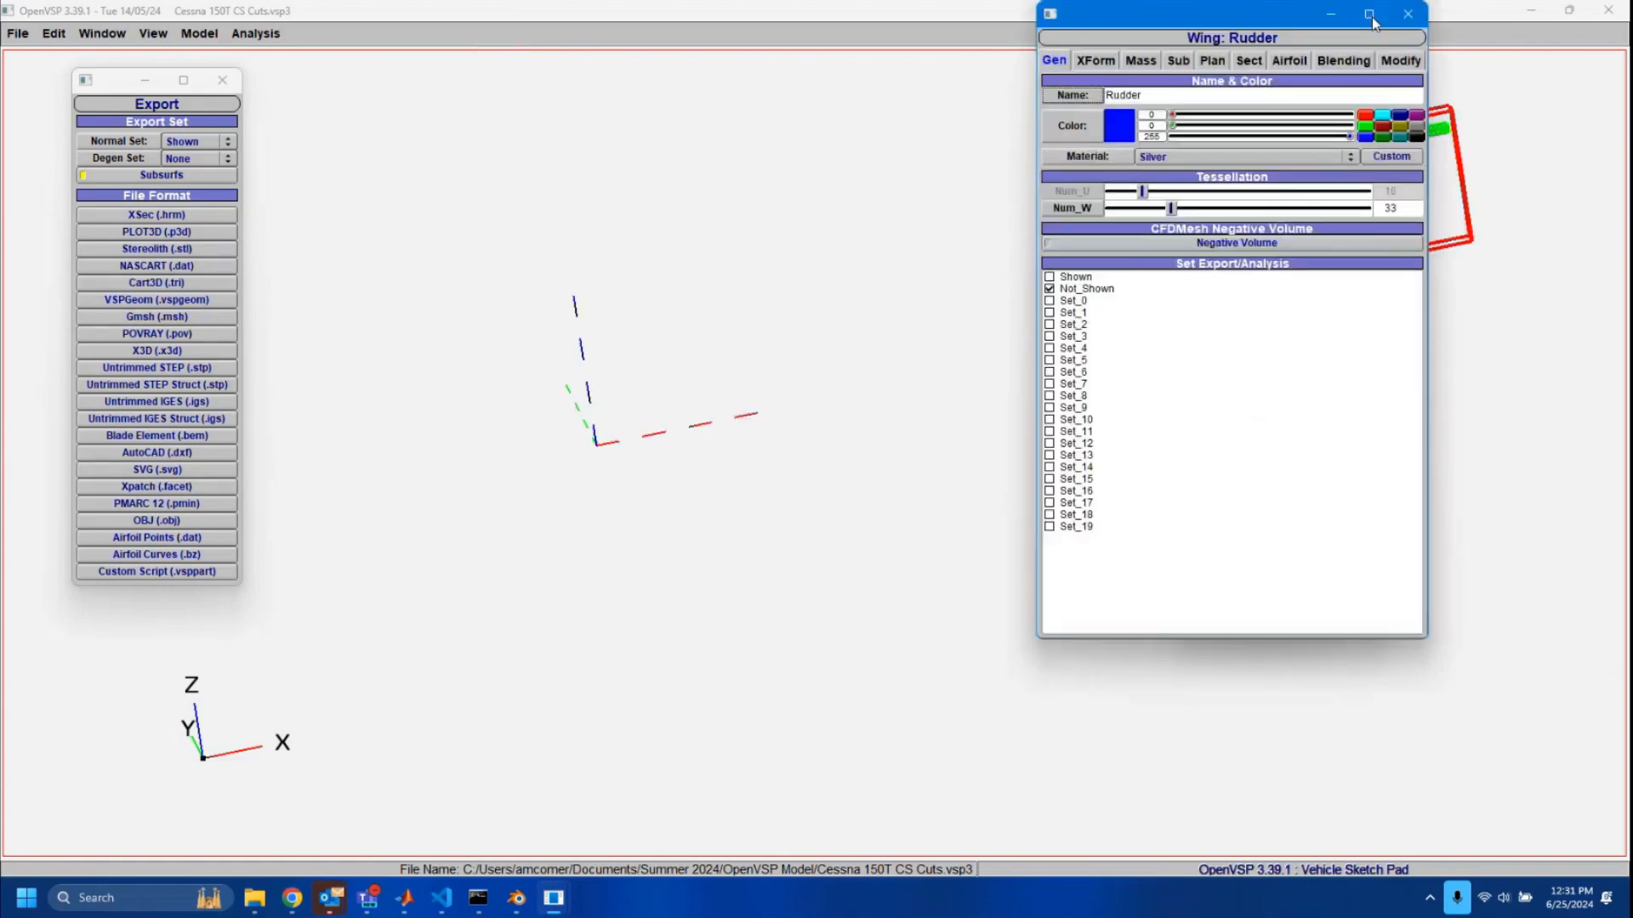
click(1409, 14)
click(1248, 355)
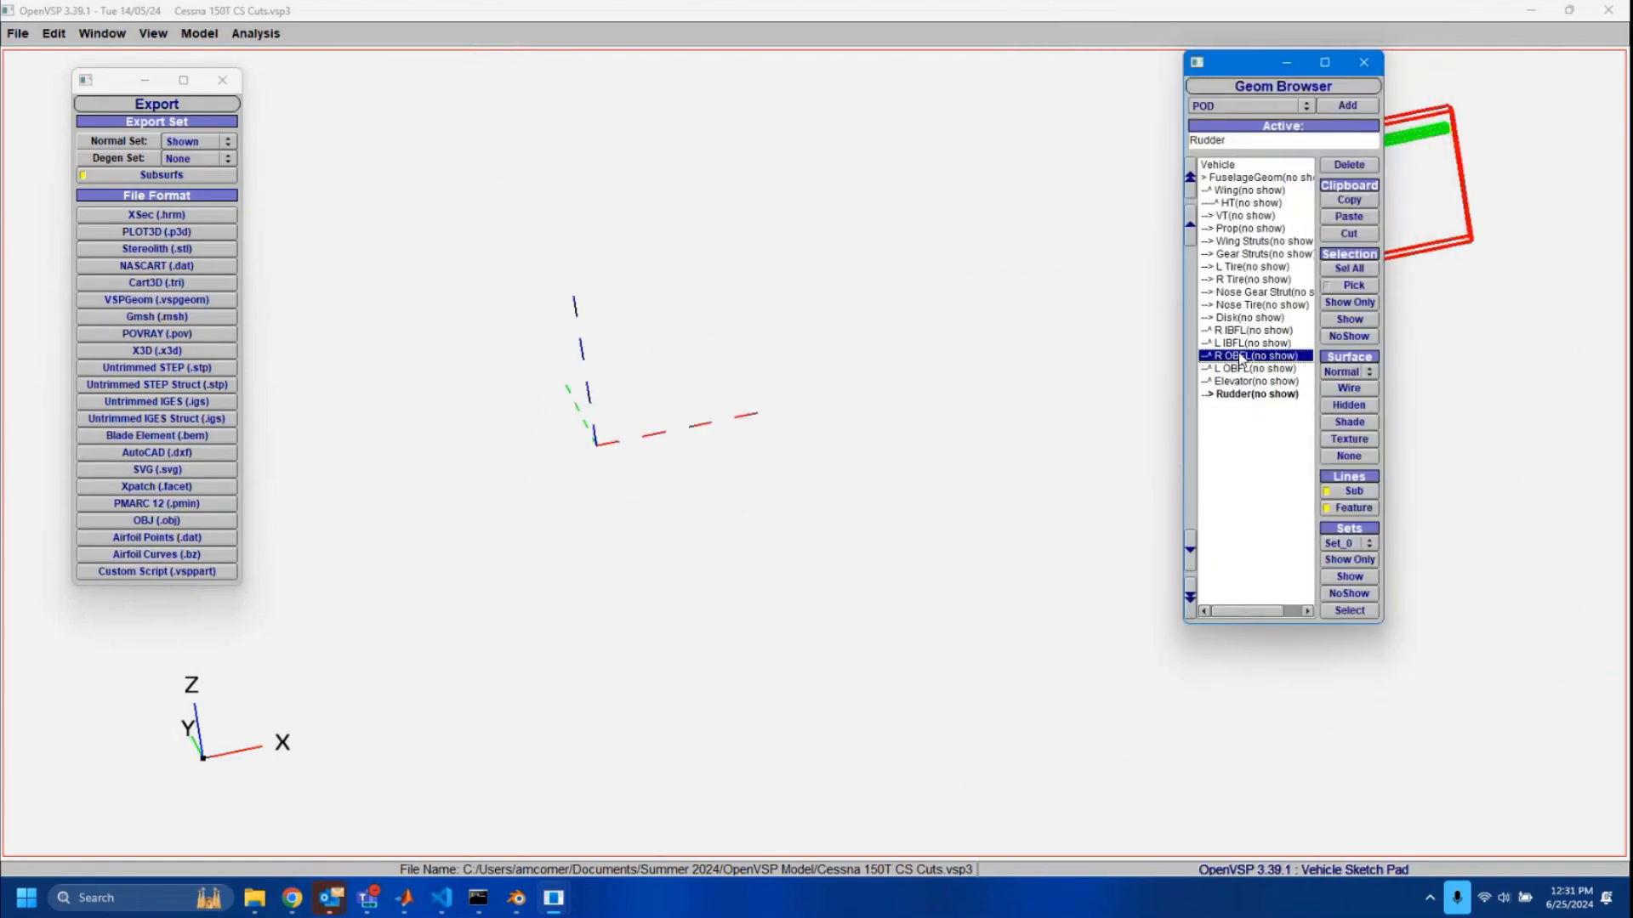
click(1397, 26)
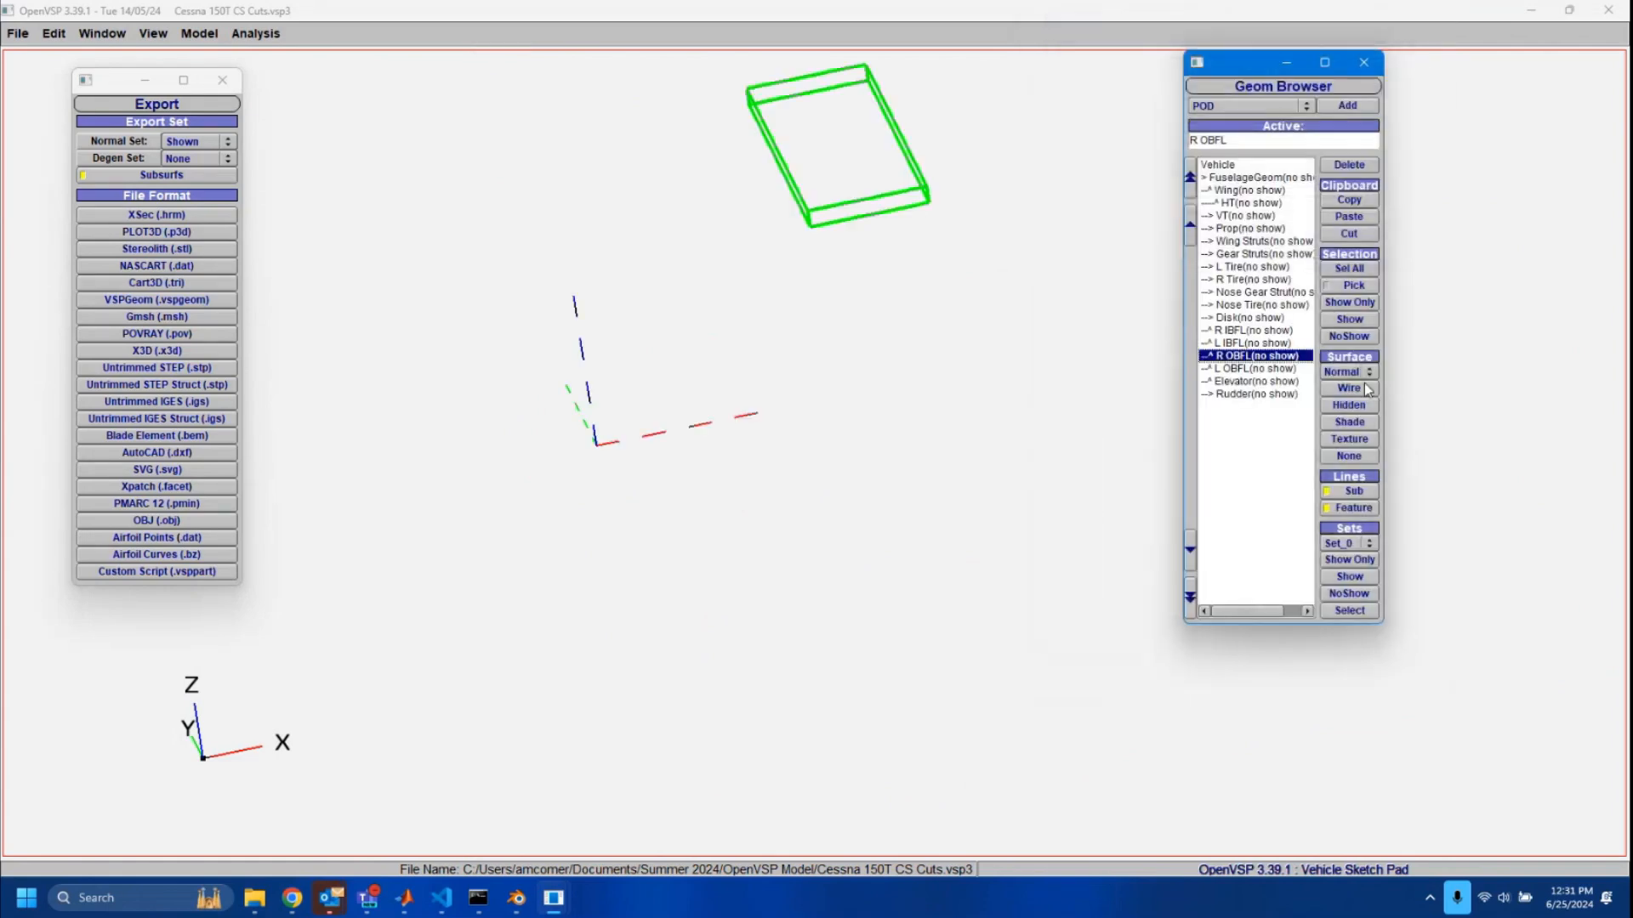
click(1352, 438)
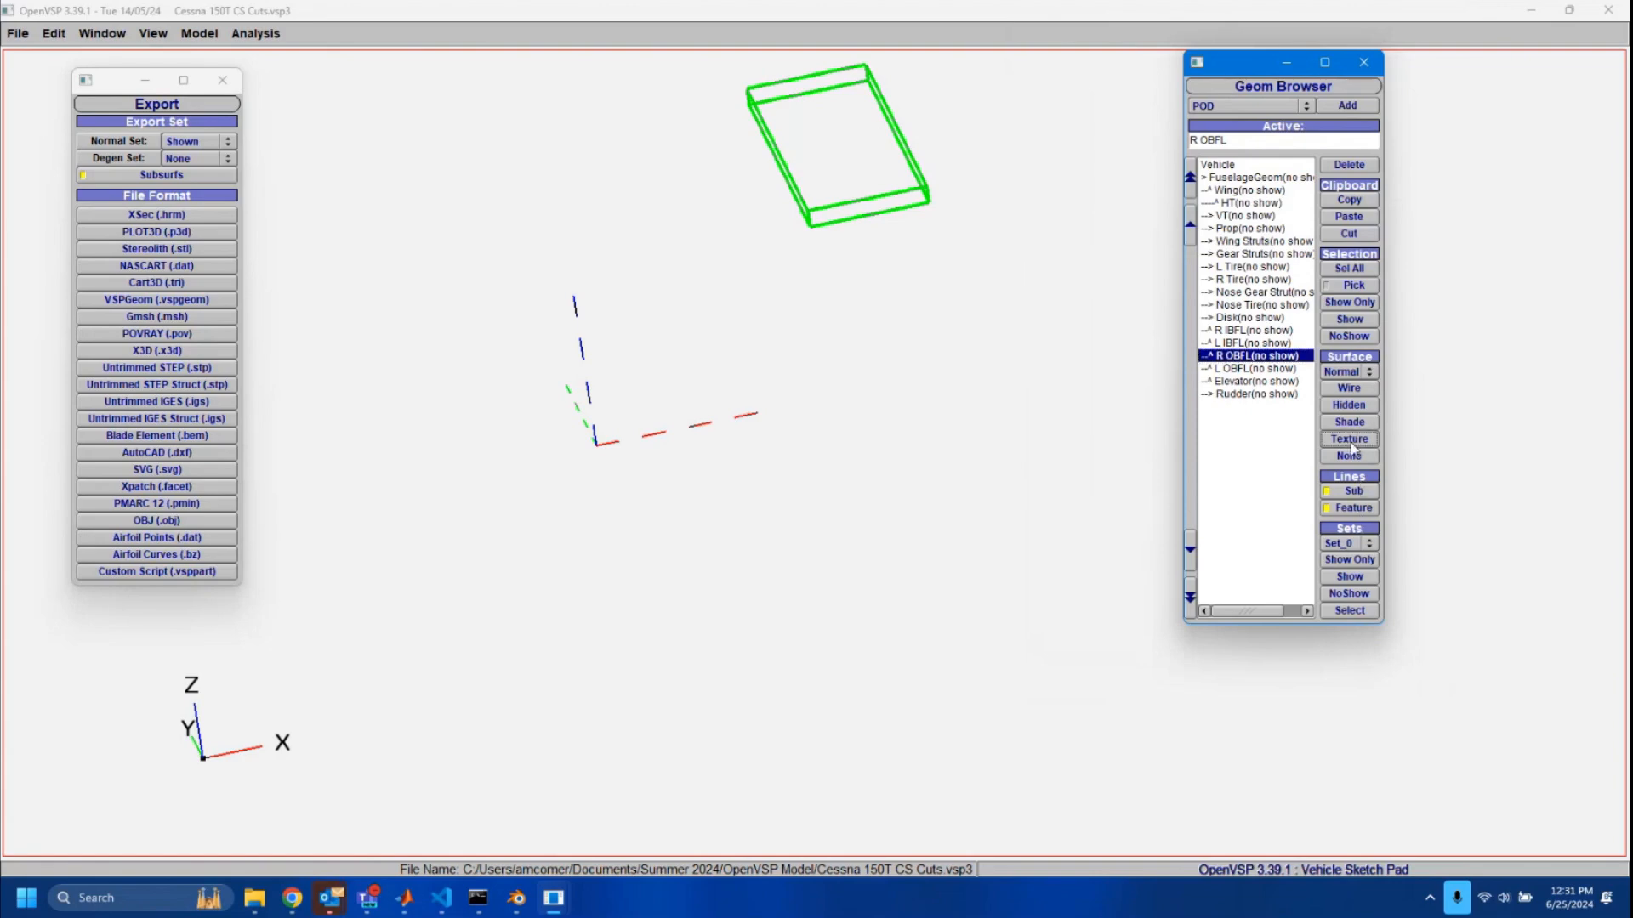
click(1358, 320)
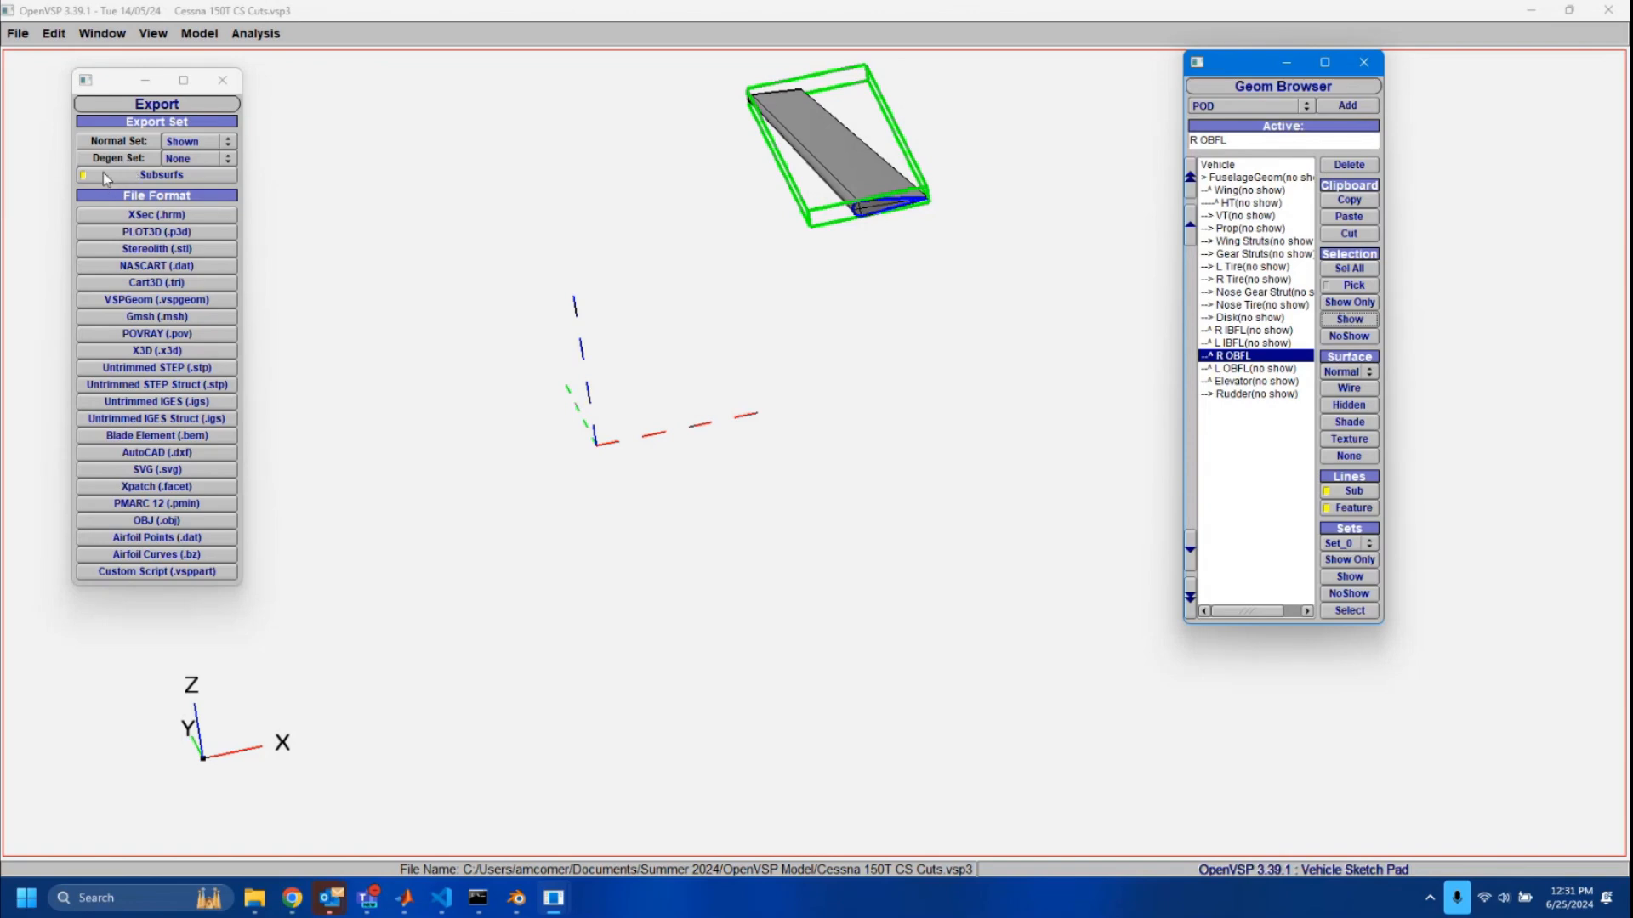
Export the shown R OBFL component as an STL, using the existing TEST.stl as the output file.
click(164, 248)
click(166, 246)
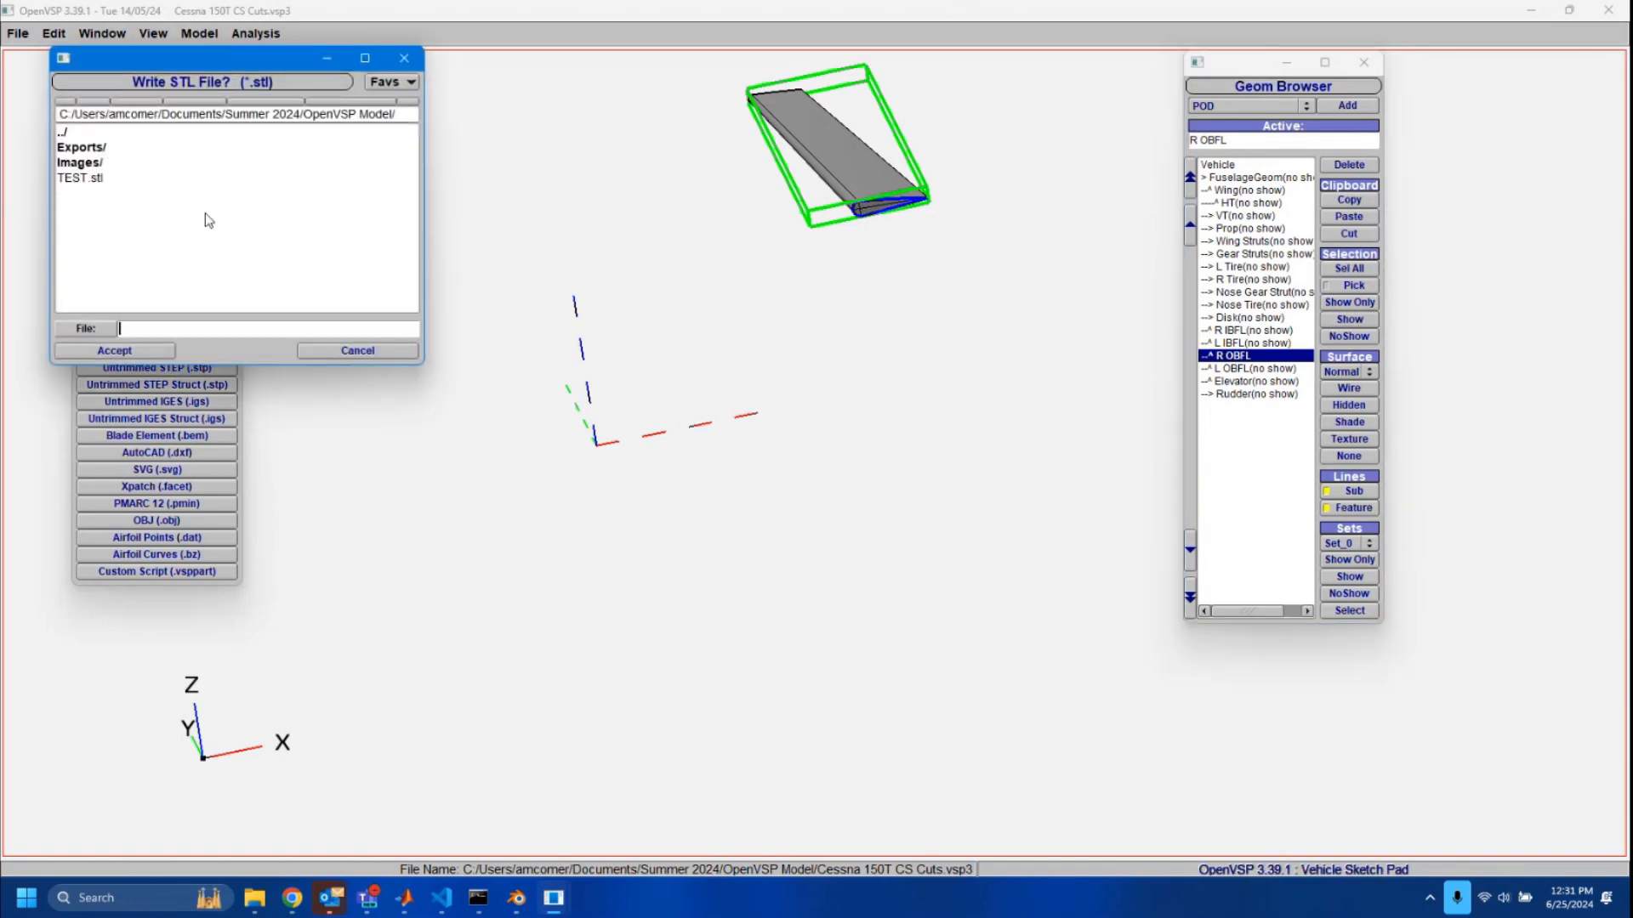
click(89, 181)
click(149, 352)
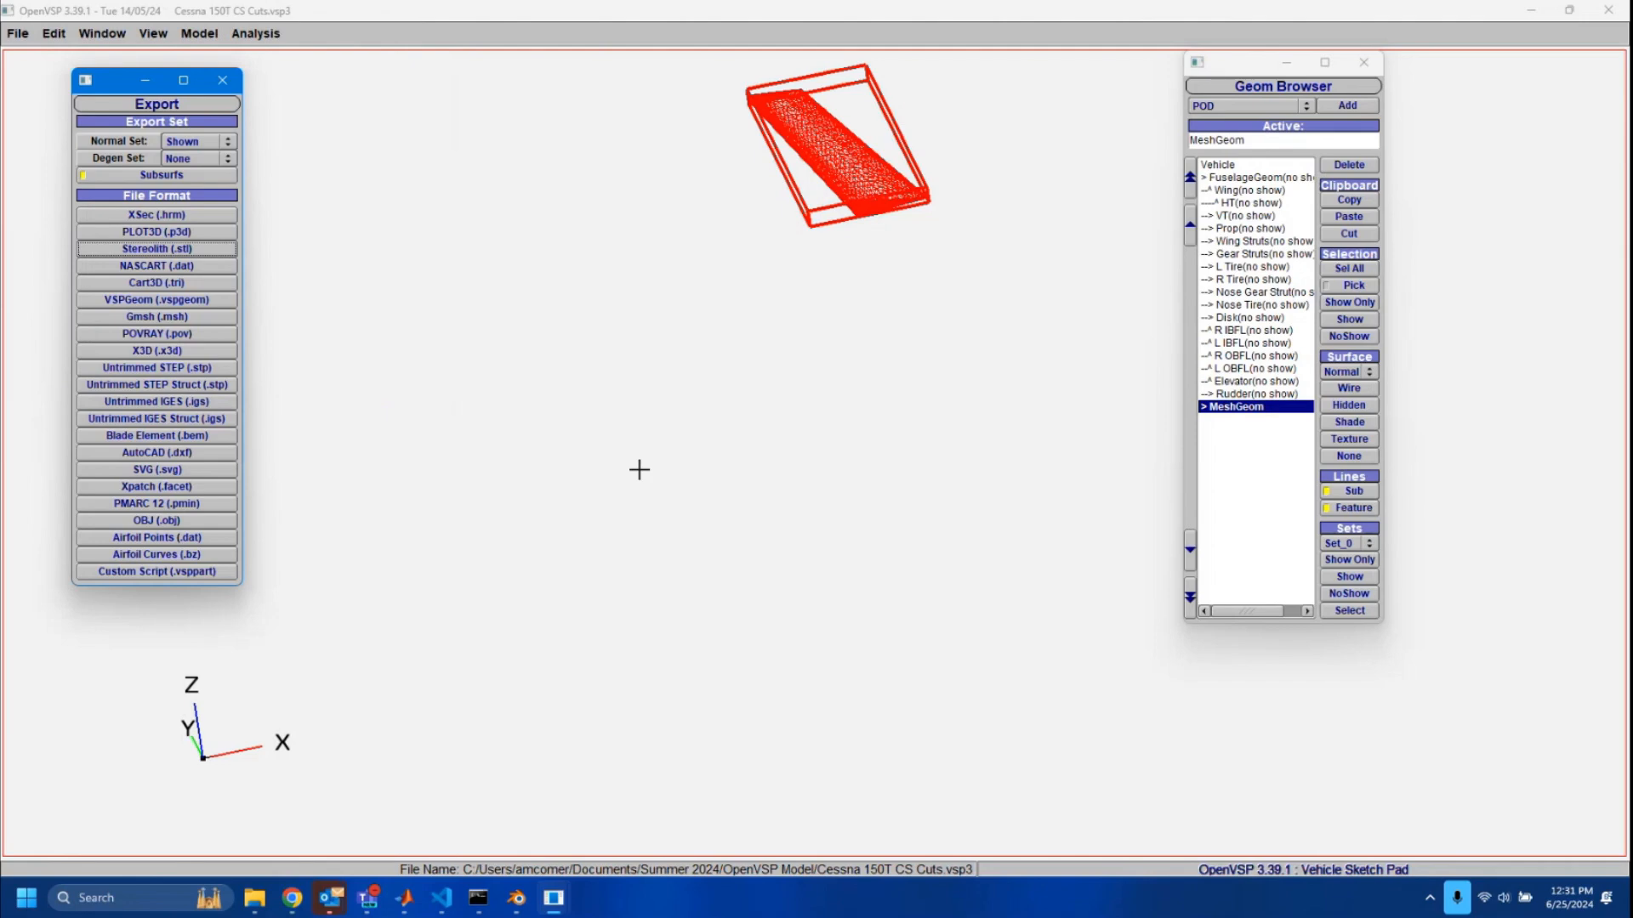
Close the properties of the exported R OBFL's MeshGeom and delete that mesh.
double_click(1250, 410)
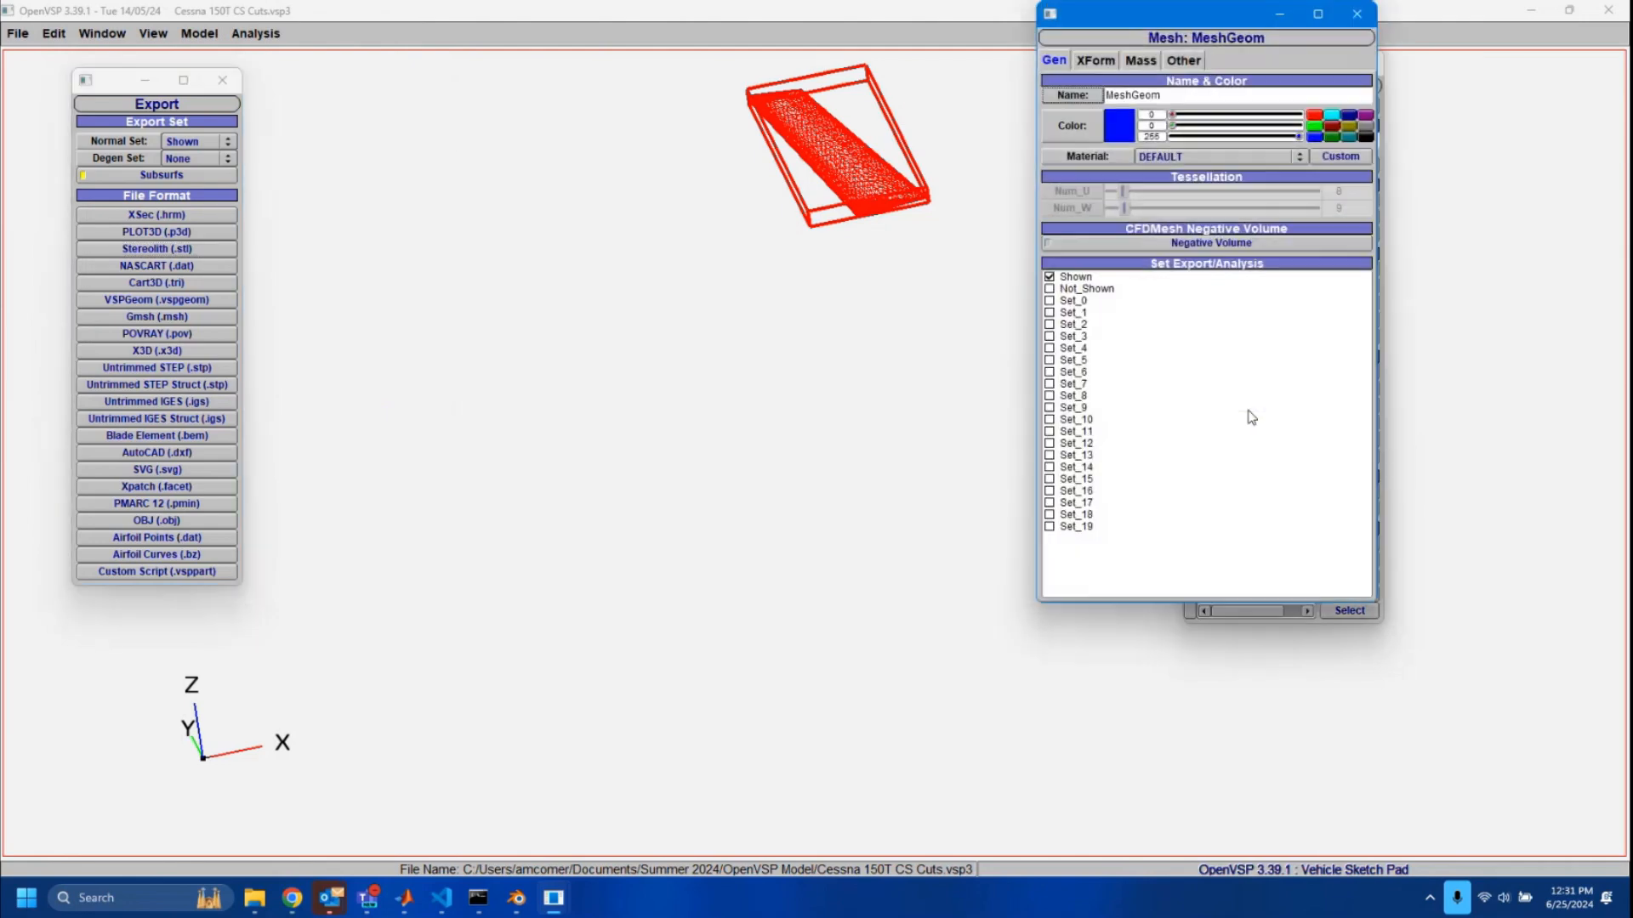
click(1357, 14)
click(1349, 165)
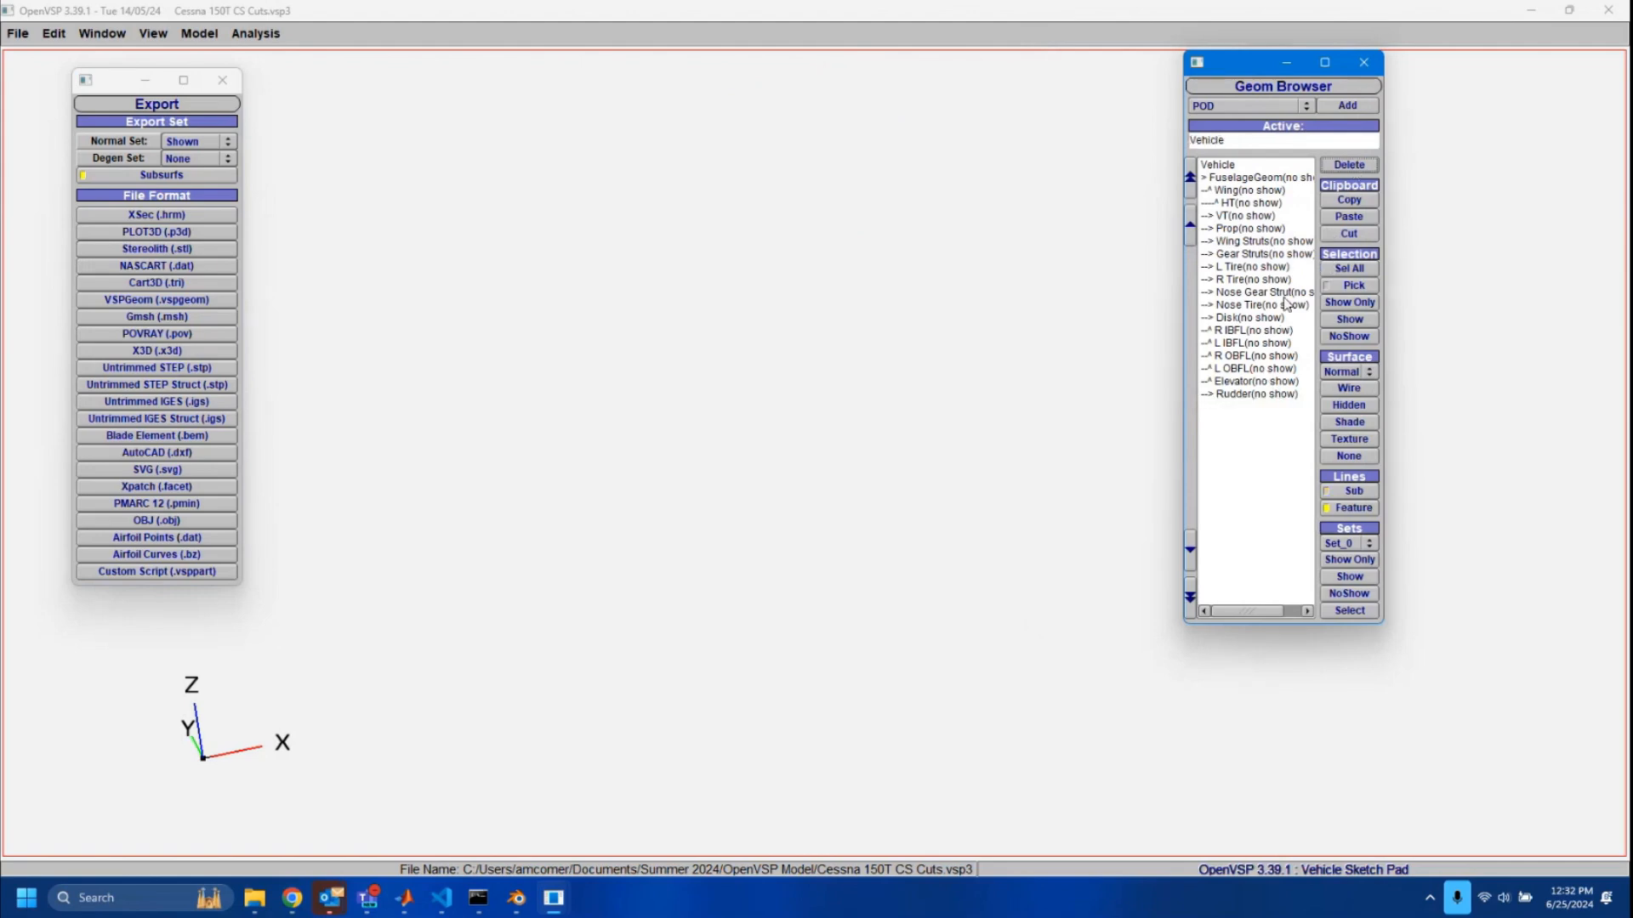
Move the Geom Browser clear of the model and show the Wing and FuselageGeom components together.
drag(1252, 72, 1464, 33)
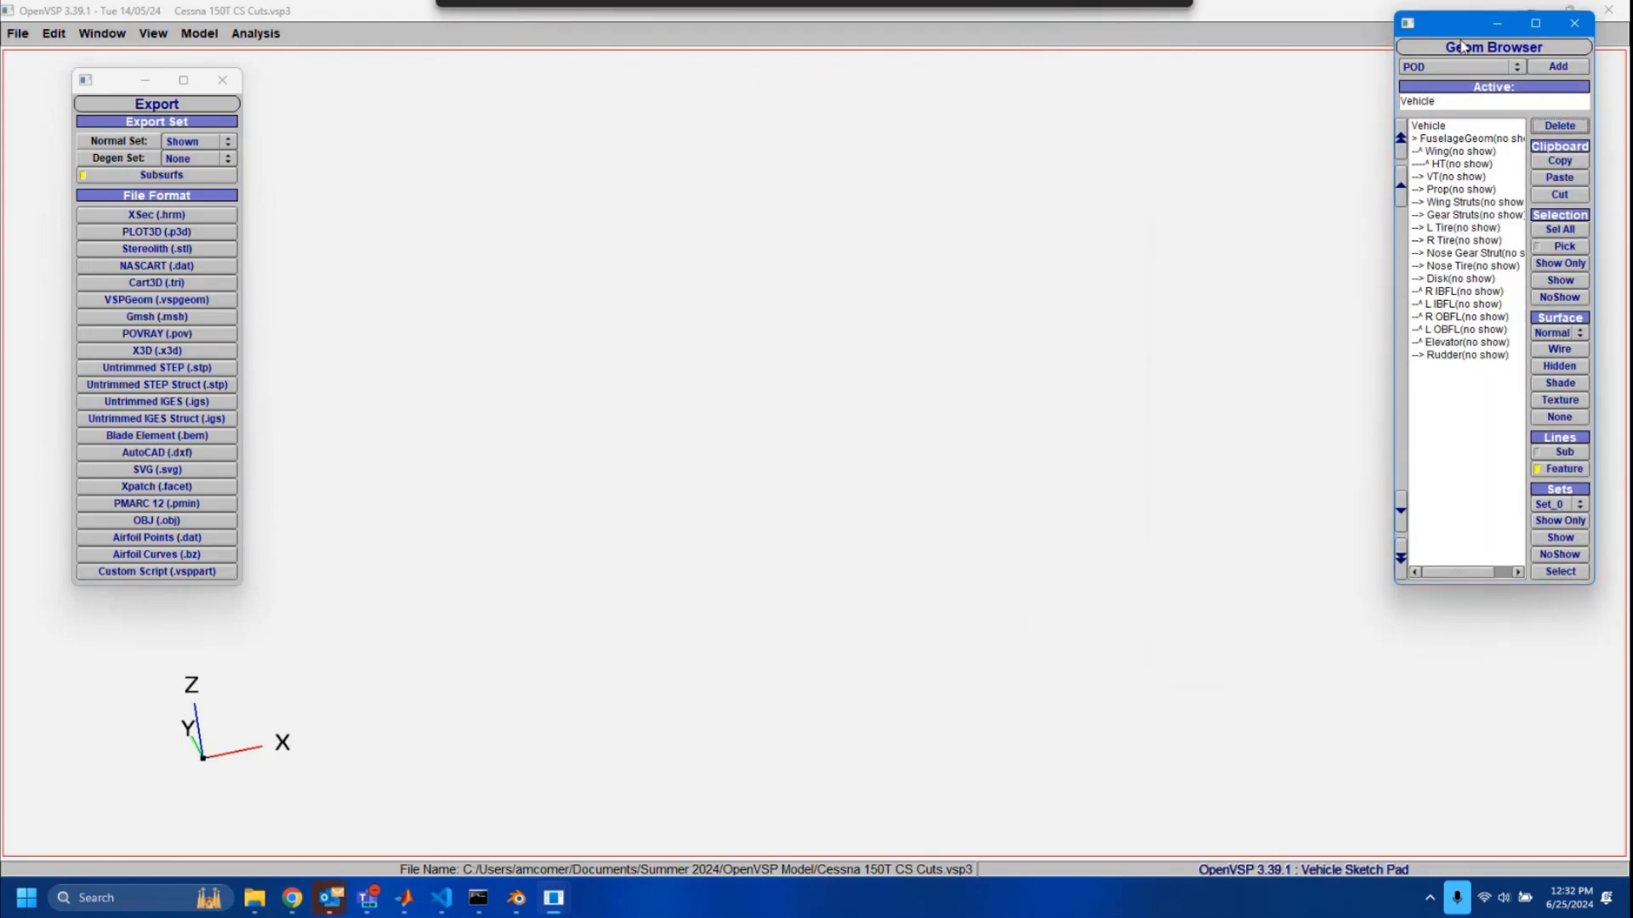
click(1456, 152)
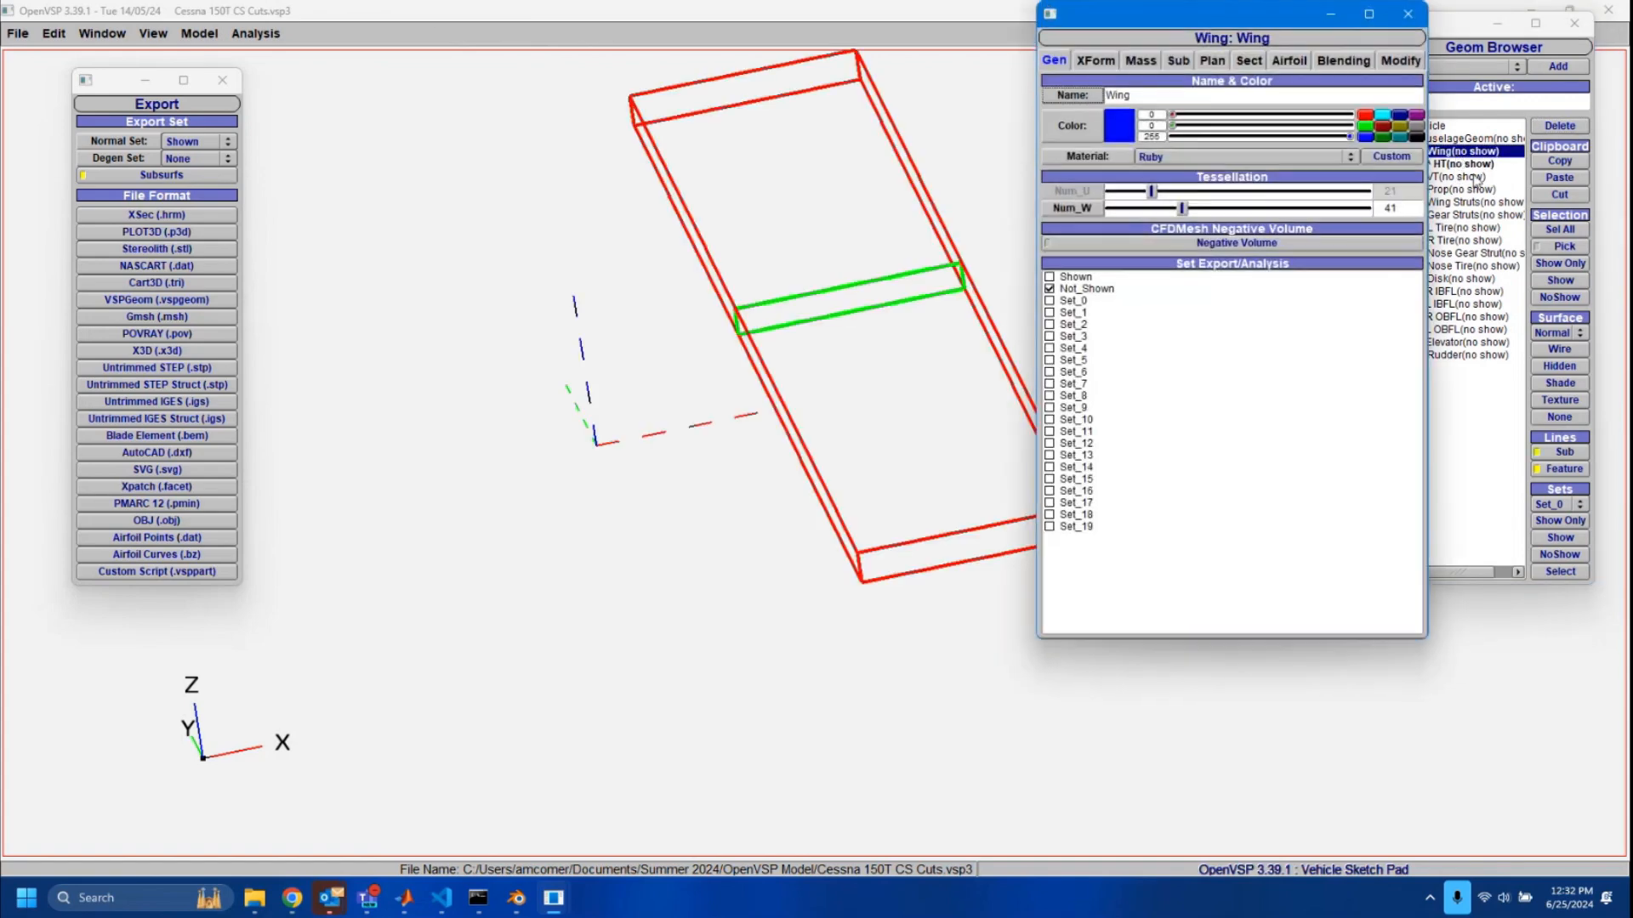
click(1561, 540)
drag(1198, 13, 1632, 107)
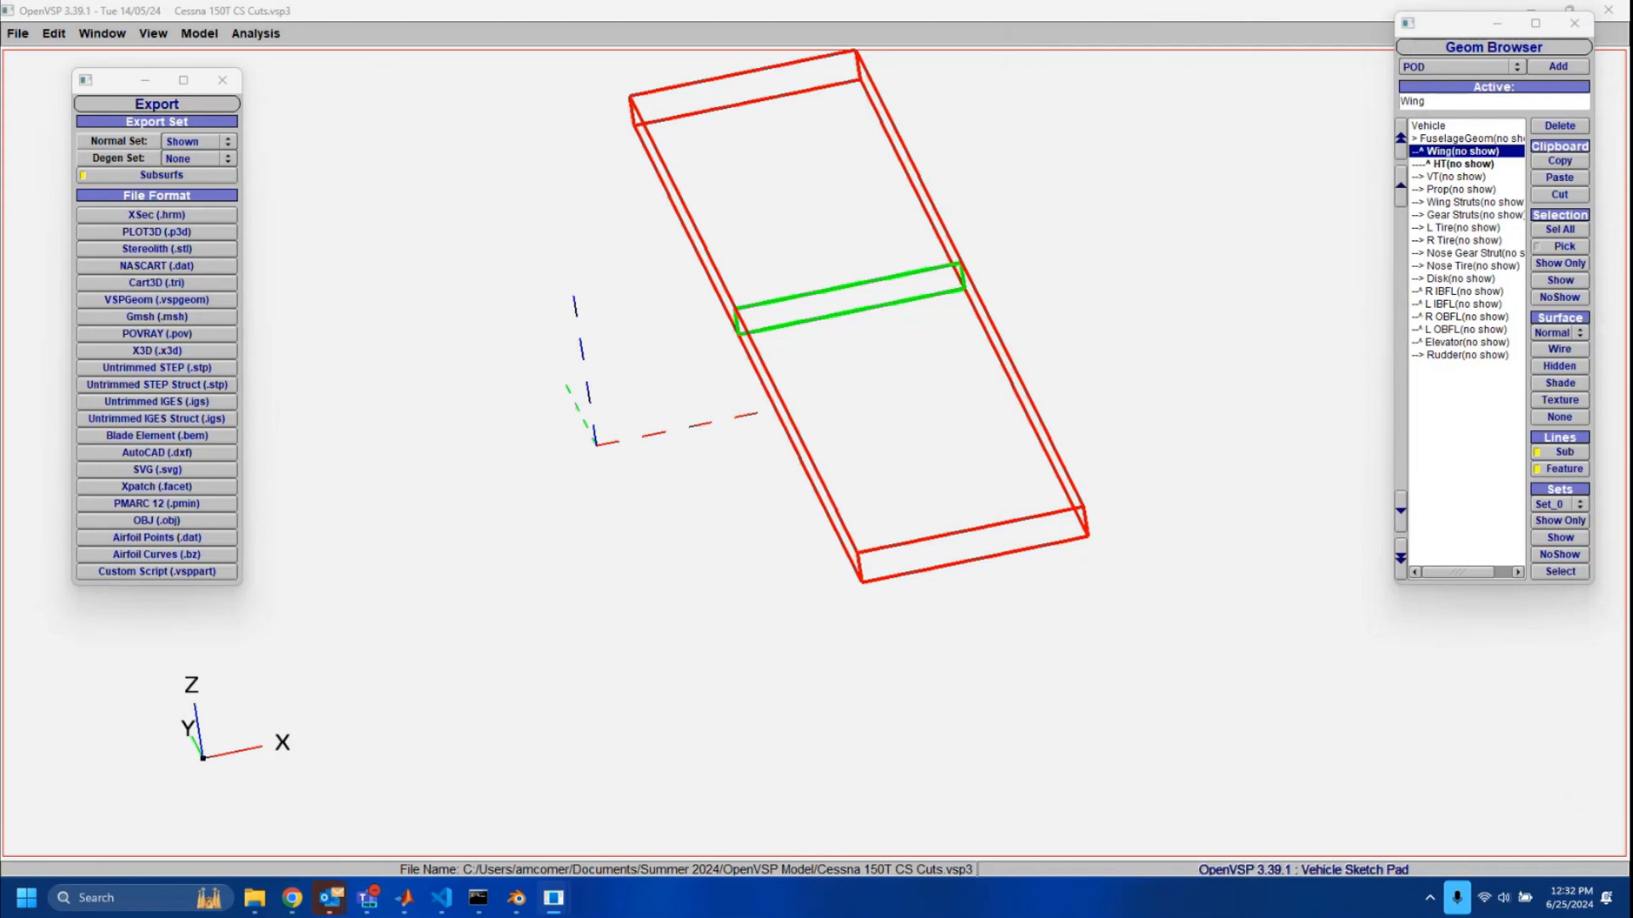
click(1560, 281)
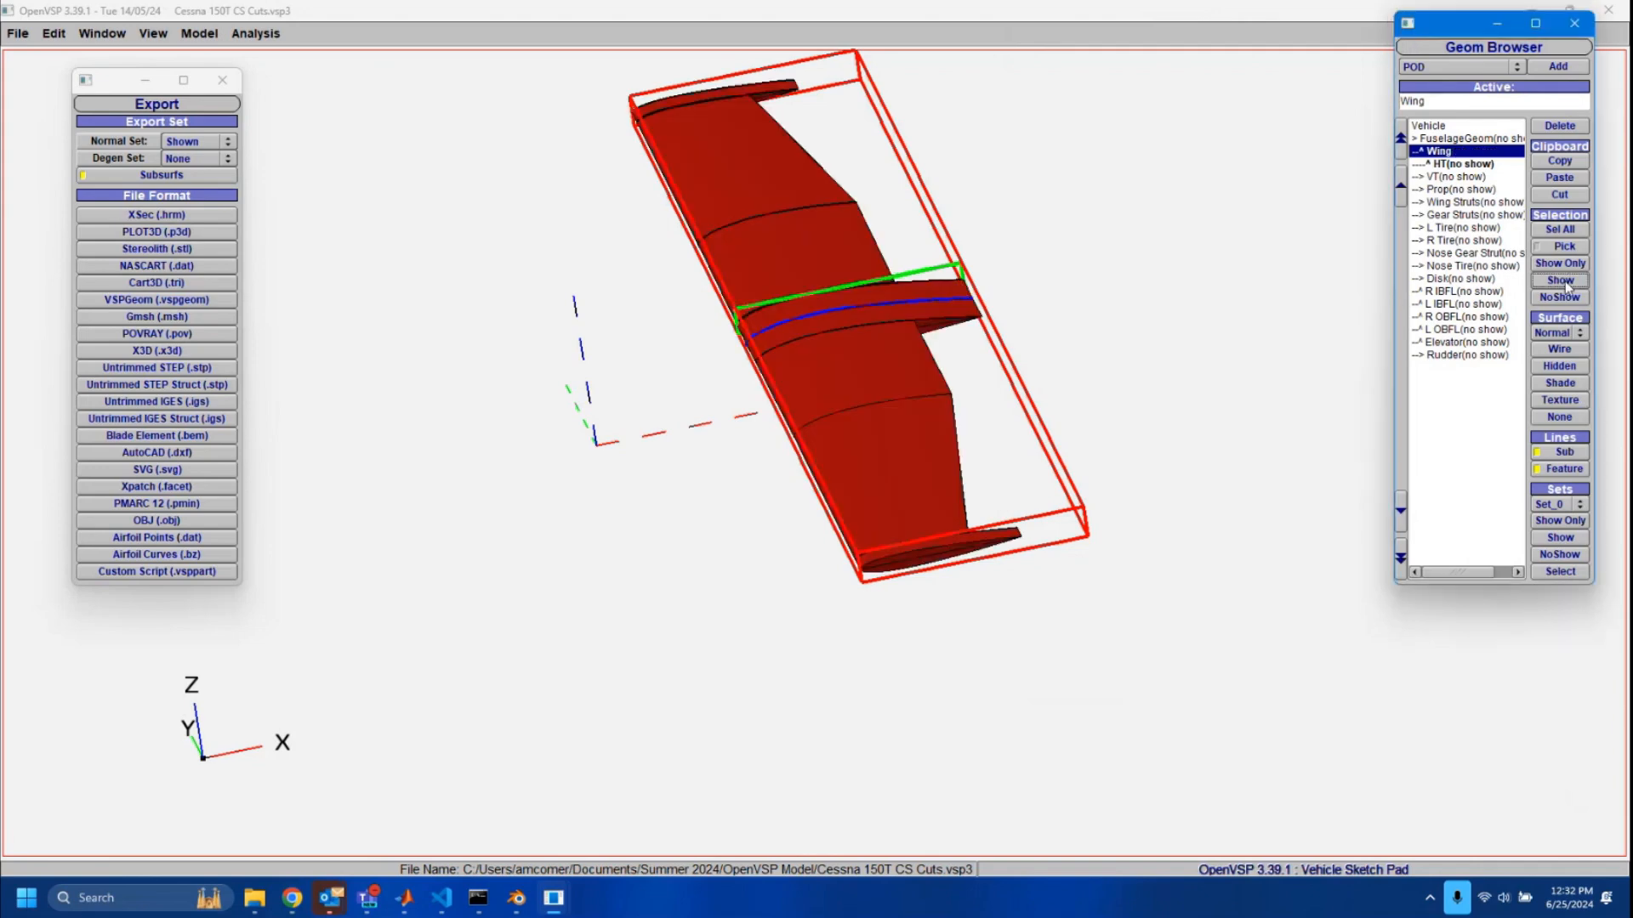
click(1467, 139)
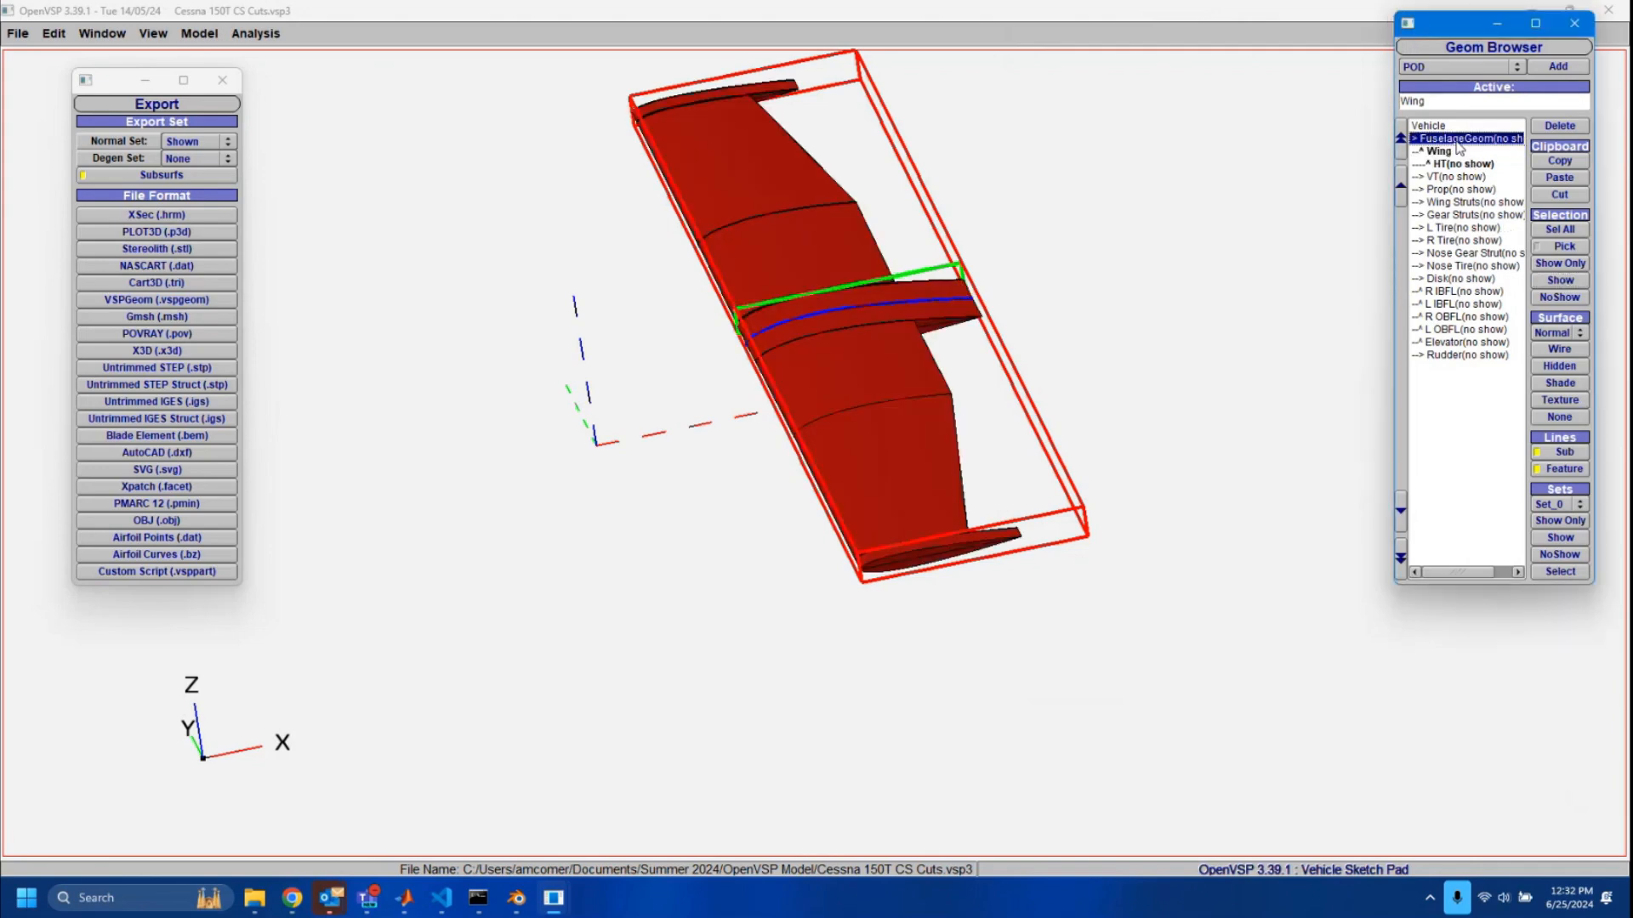
click(1560, 281)
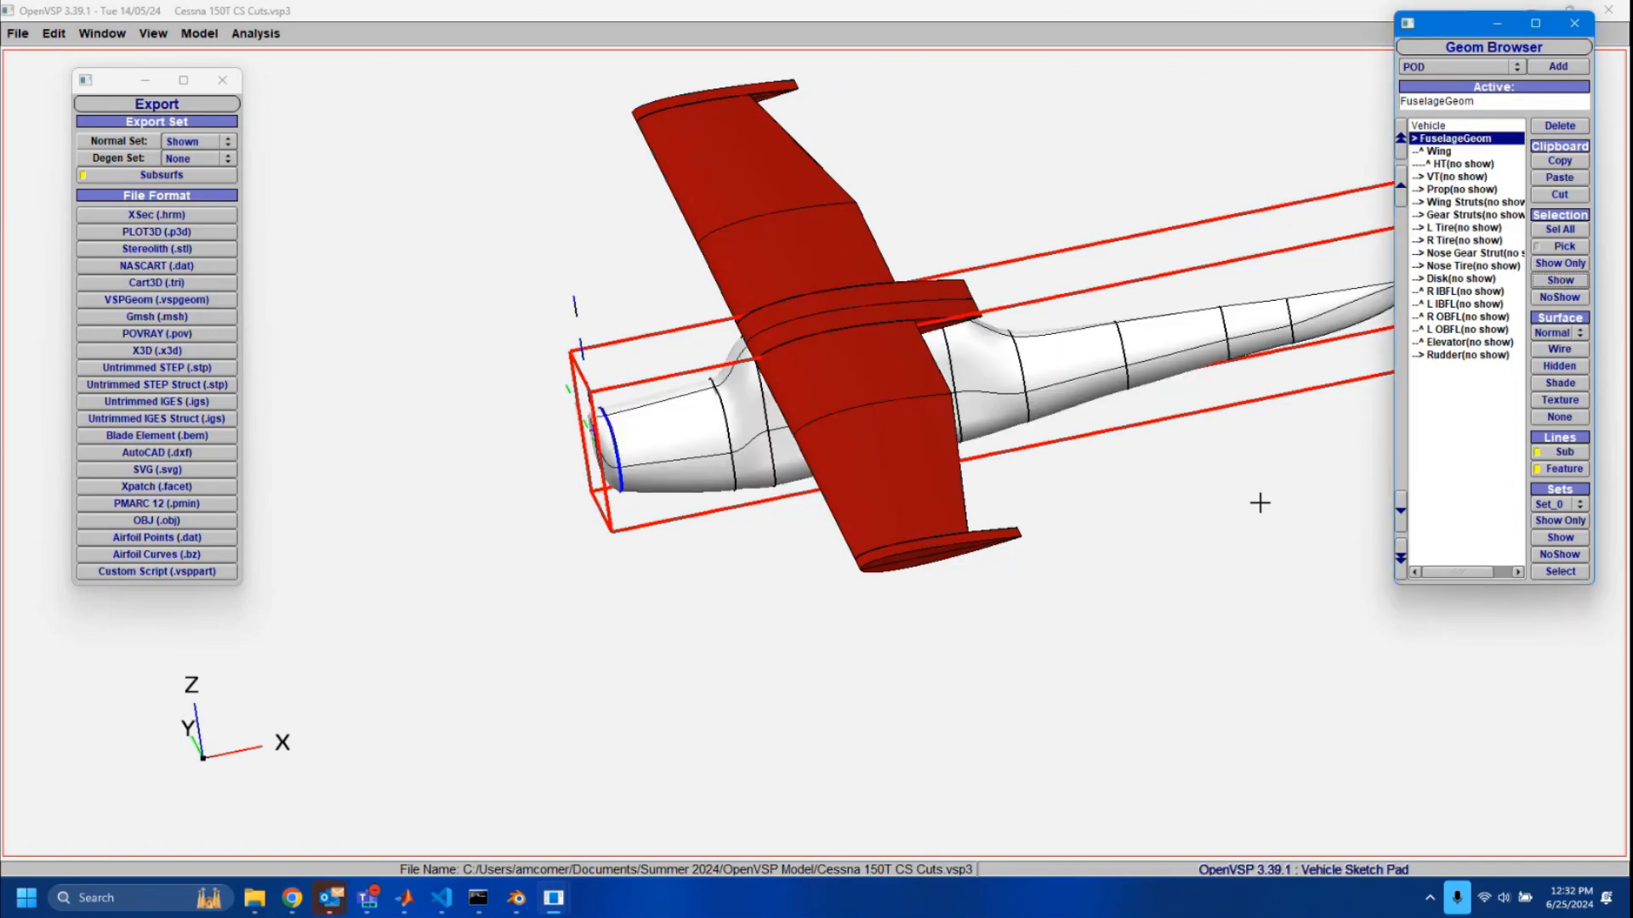
Show the L Tire, R Tire, Nose Gear Strut and Nose Tire components together with the fuselage and wing.
drag(1151, 511, 1320, 491)
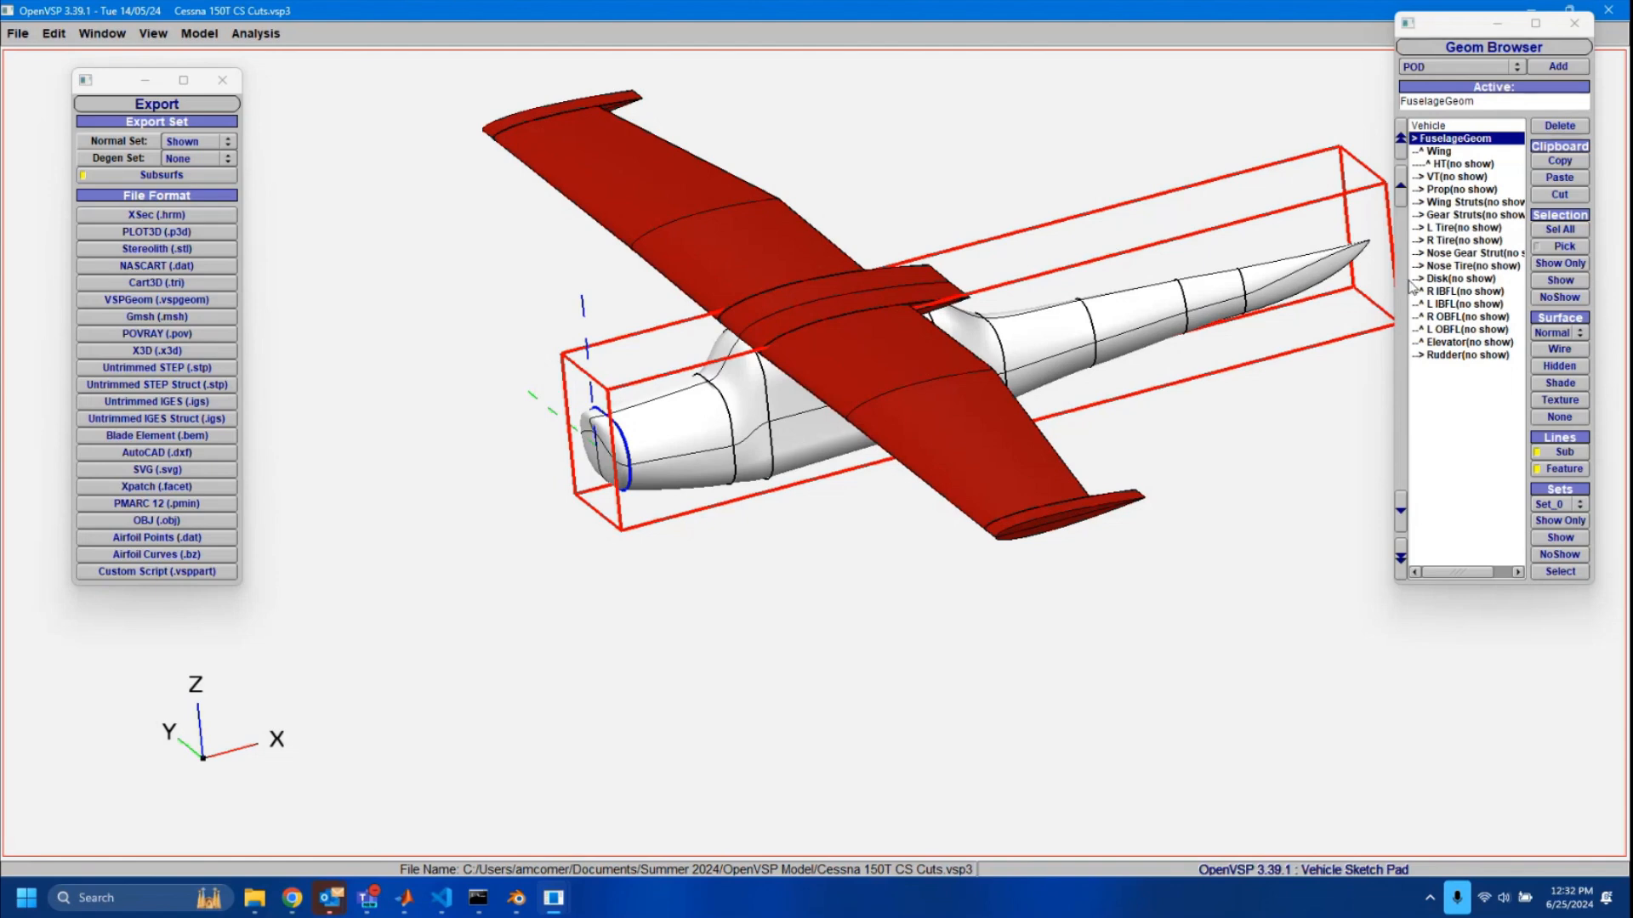
click(1452, 267)
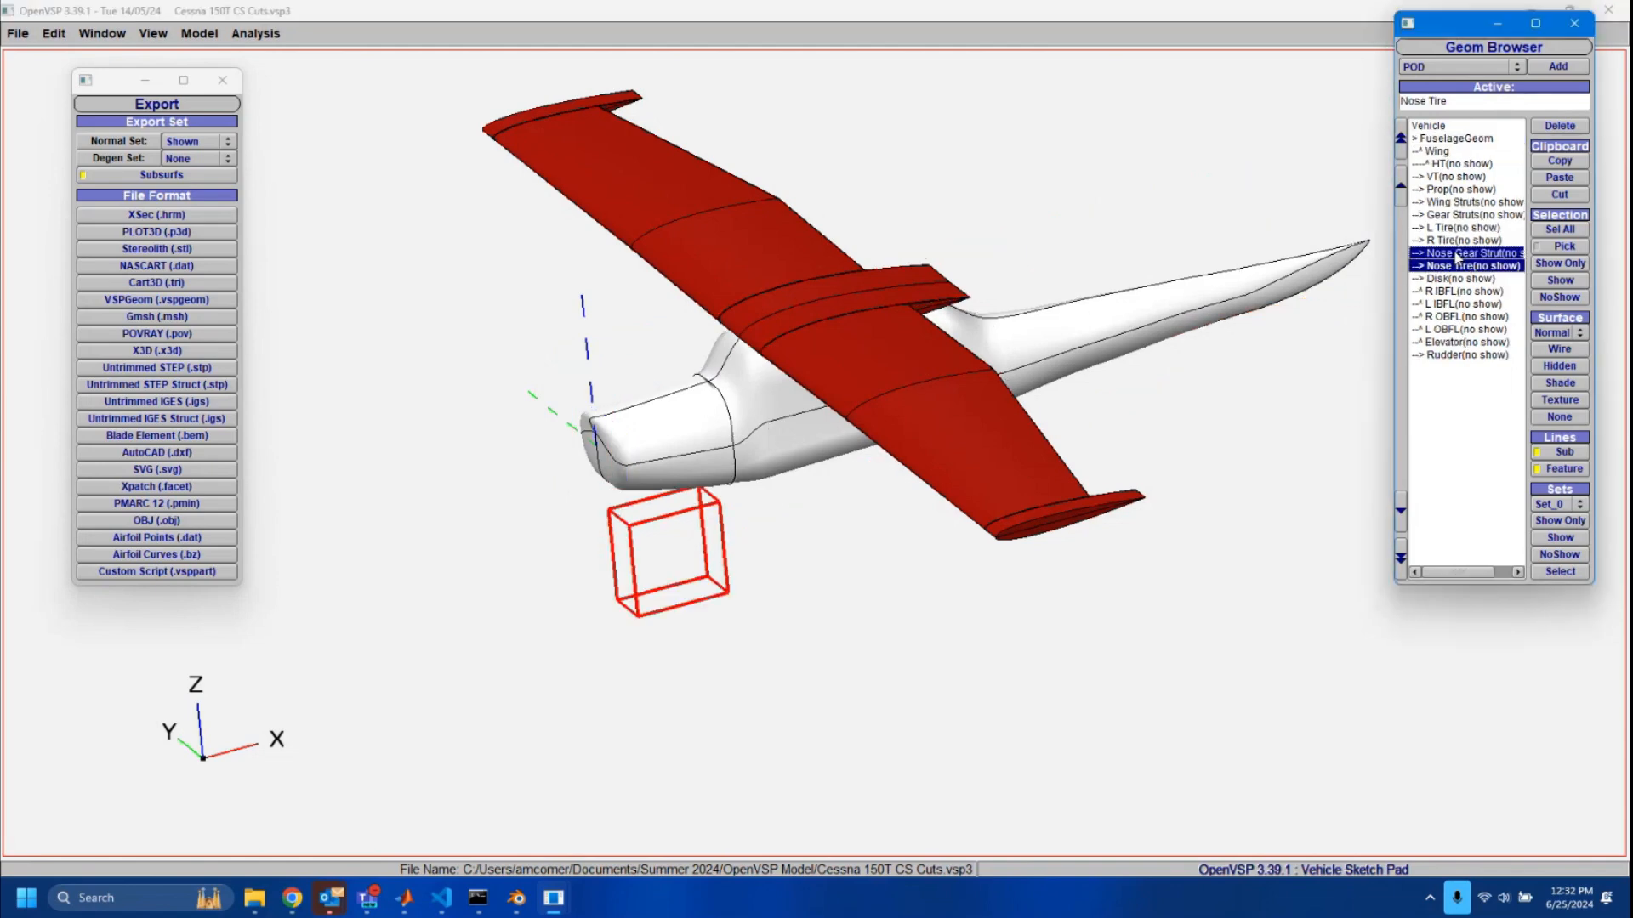
mouse_move(1452, 266)
mouse_down()
mouse_move(1464, 238)
mouse_move(1541, 236)
mouse_up()
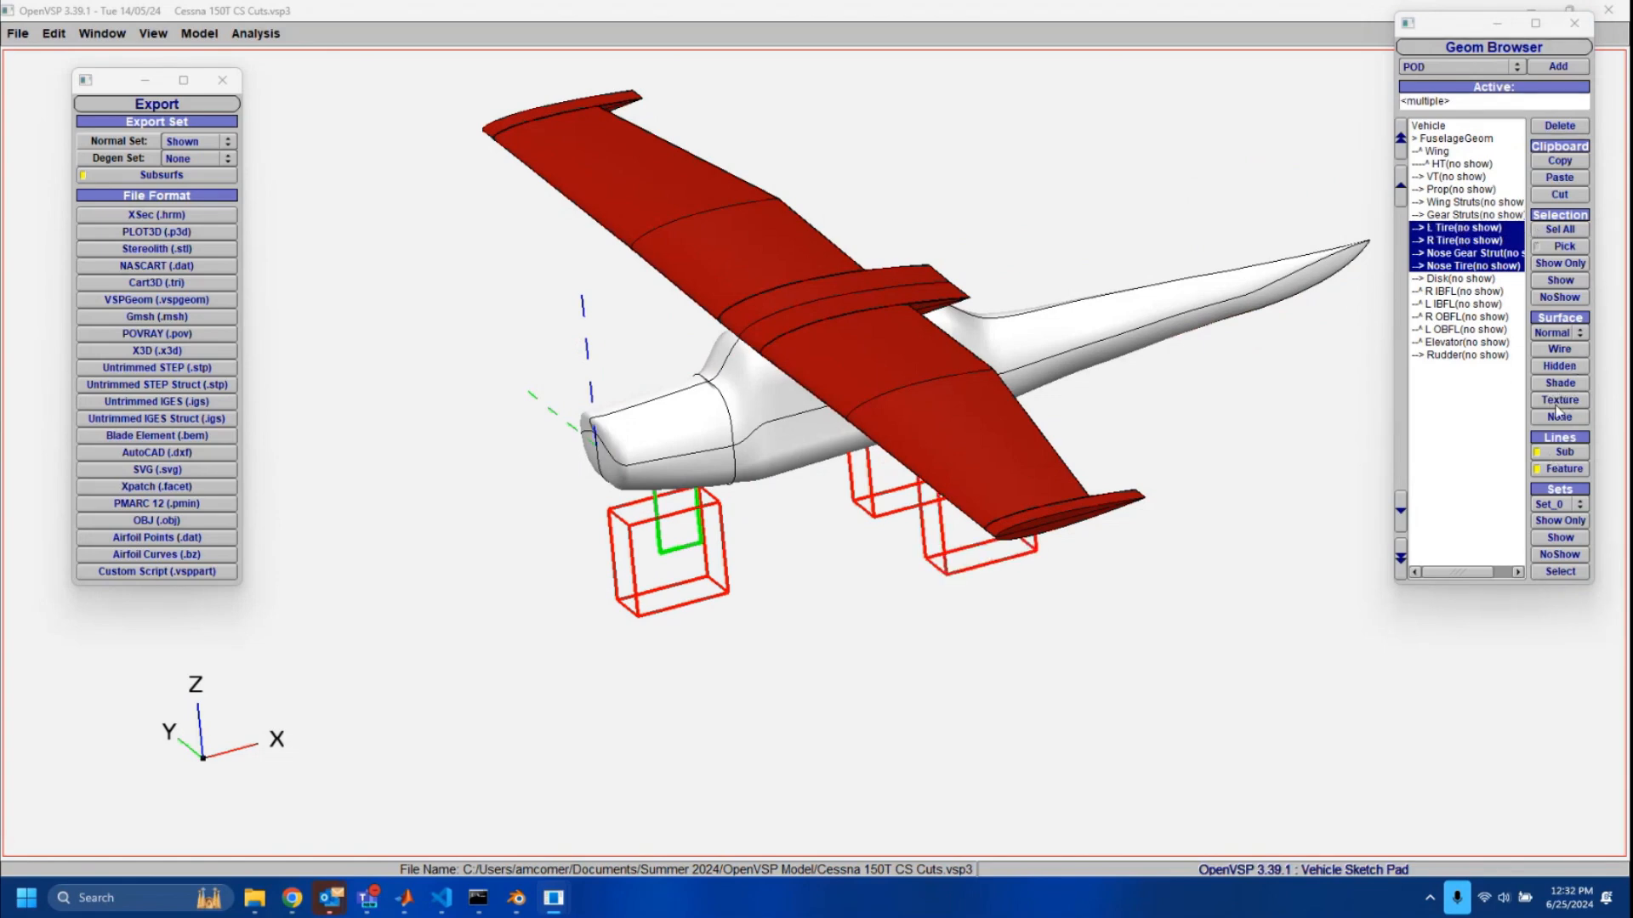
click(1557, 282)
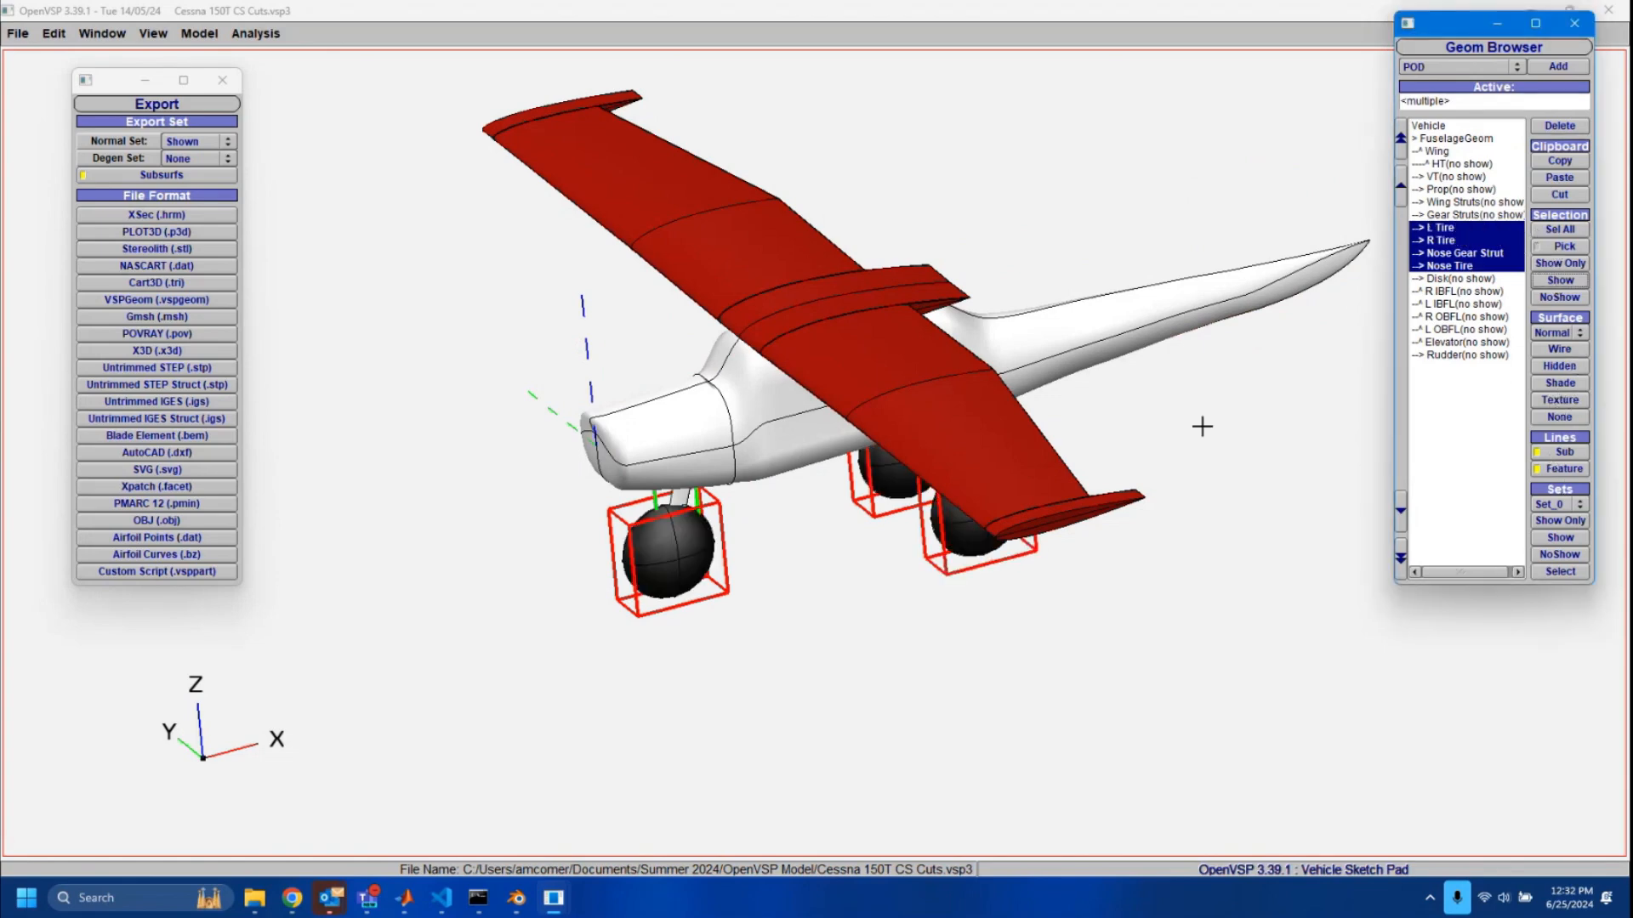
Add the Wing Struts and Gear Struts components to the shown geometry.
drag(1203, 419, 1207, 340)
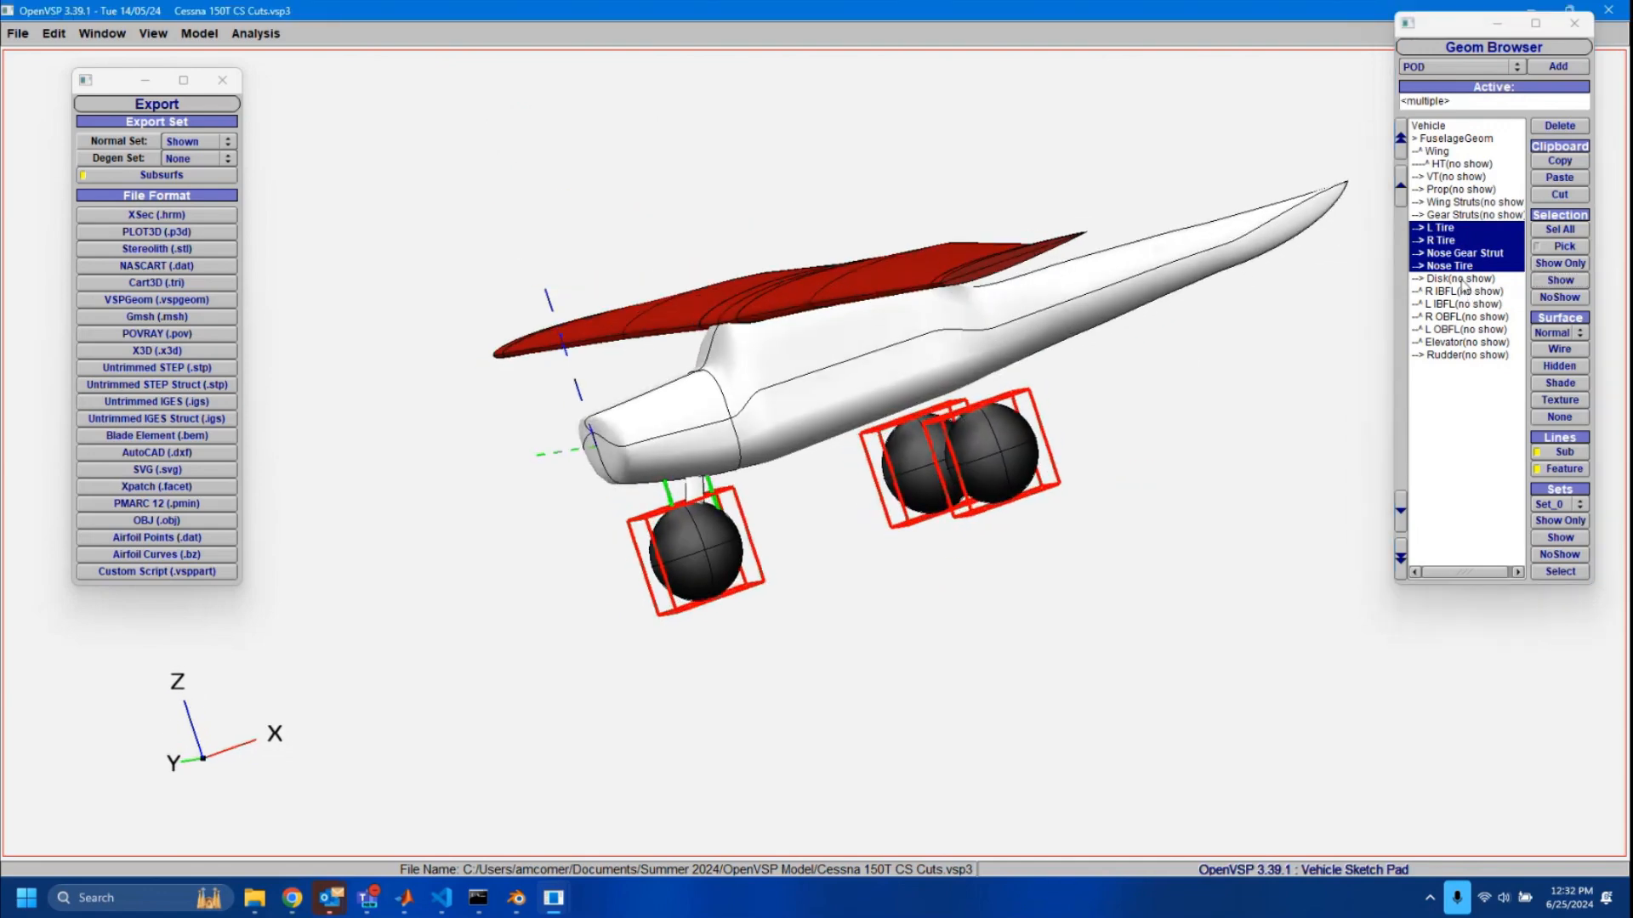
click(1453, 214)
ctrl+click(1455, 203)
click(1559, 280)
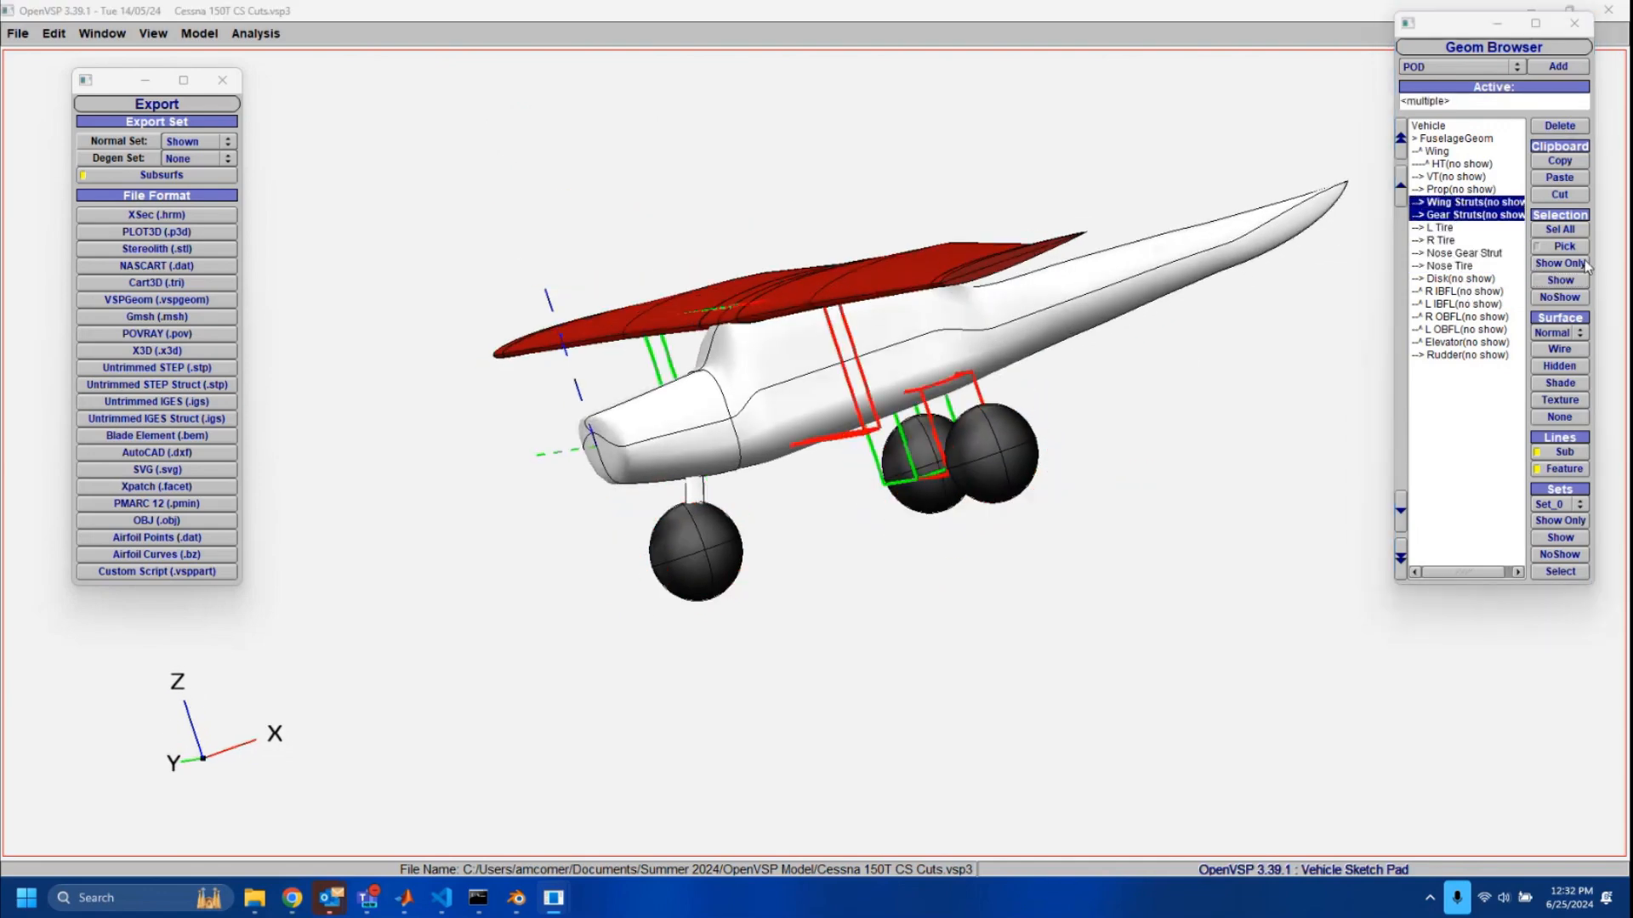
Add the VT and HT tail components to the shown geometry.
click(1198, 390)
drag(1198, 390, 1196, 452)
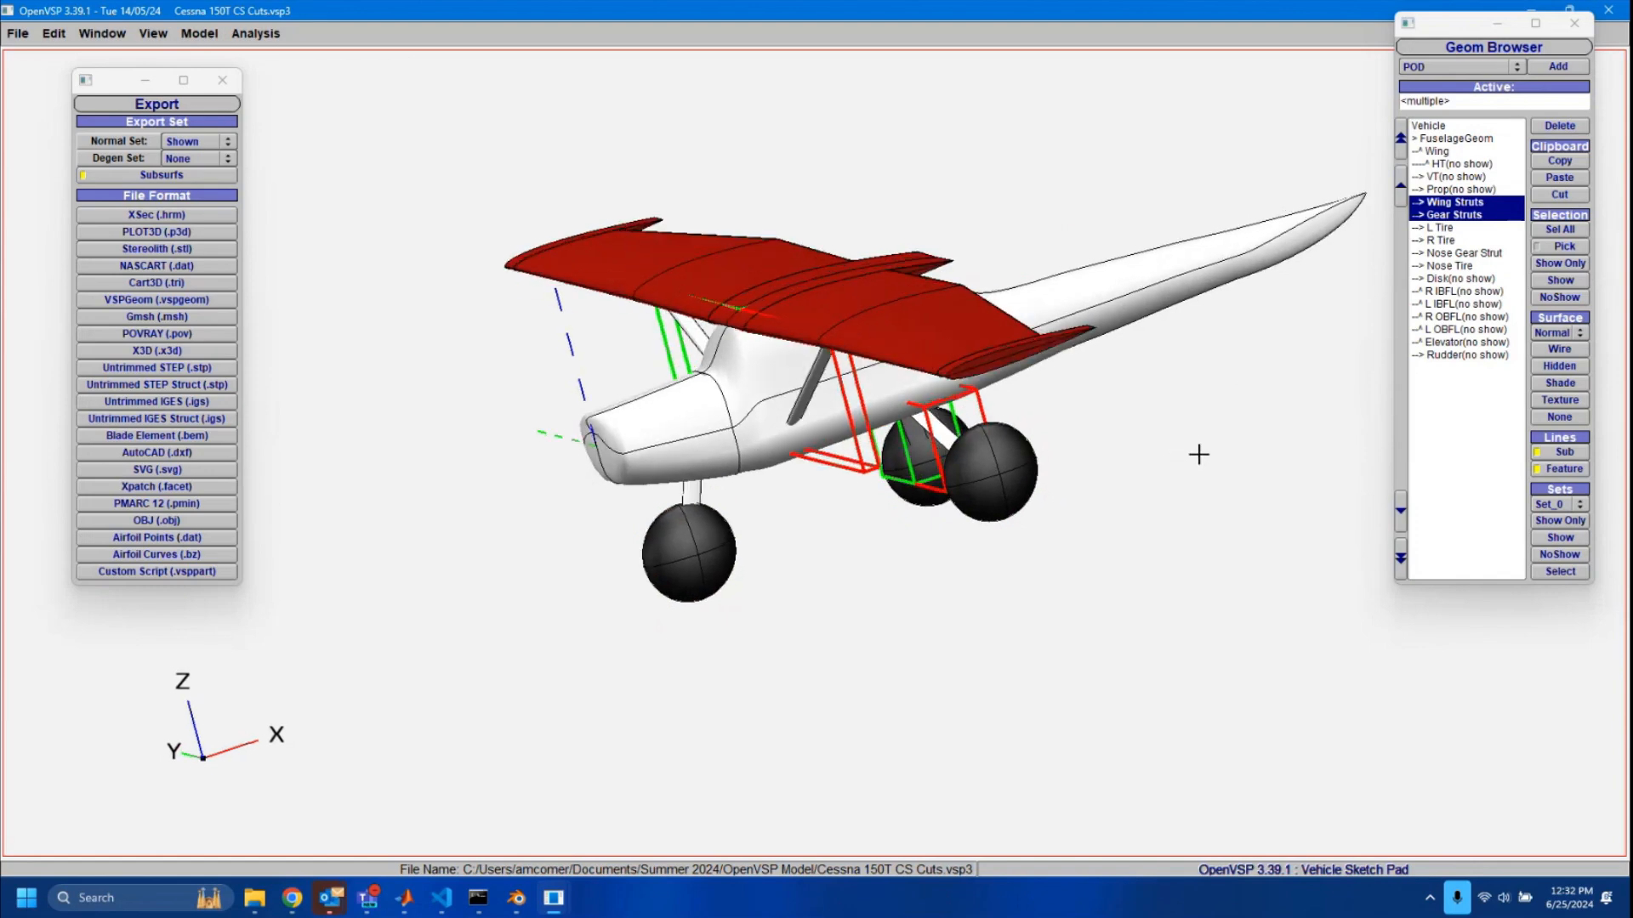
click(1456, 177)
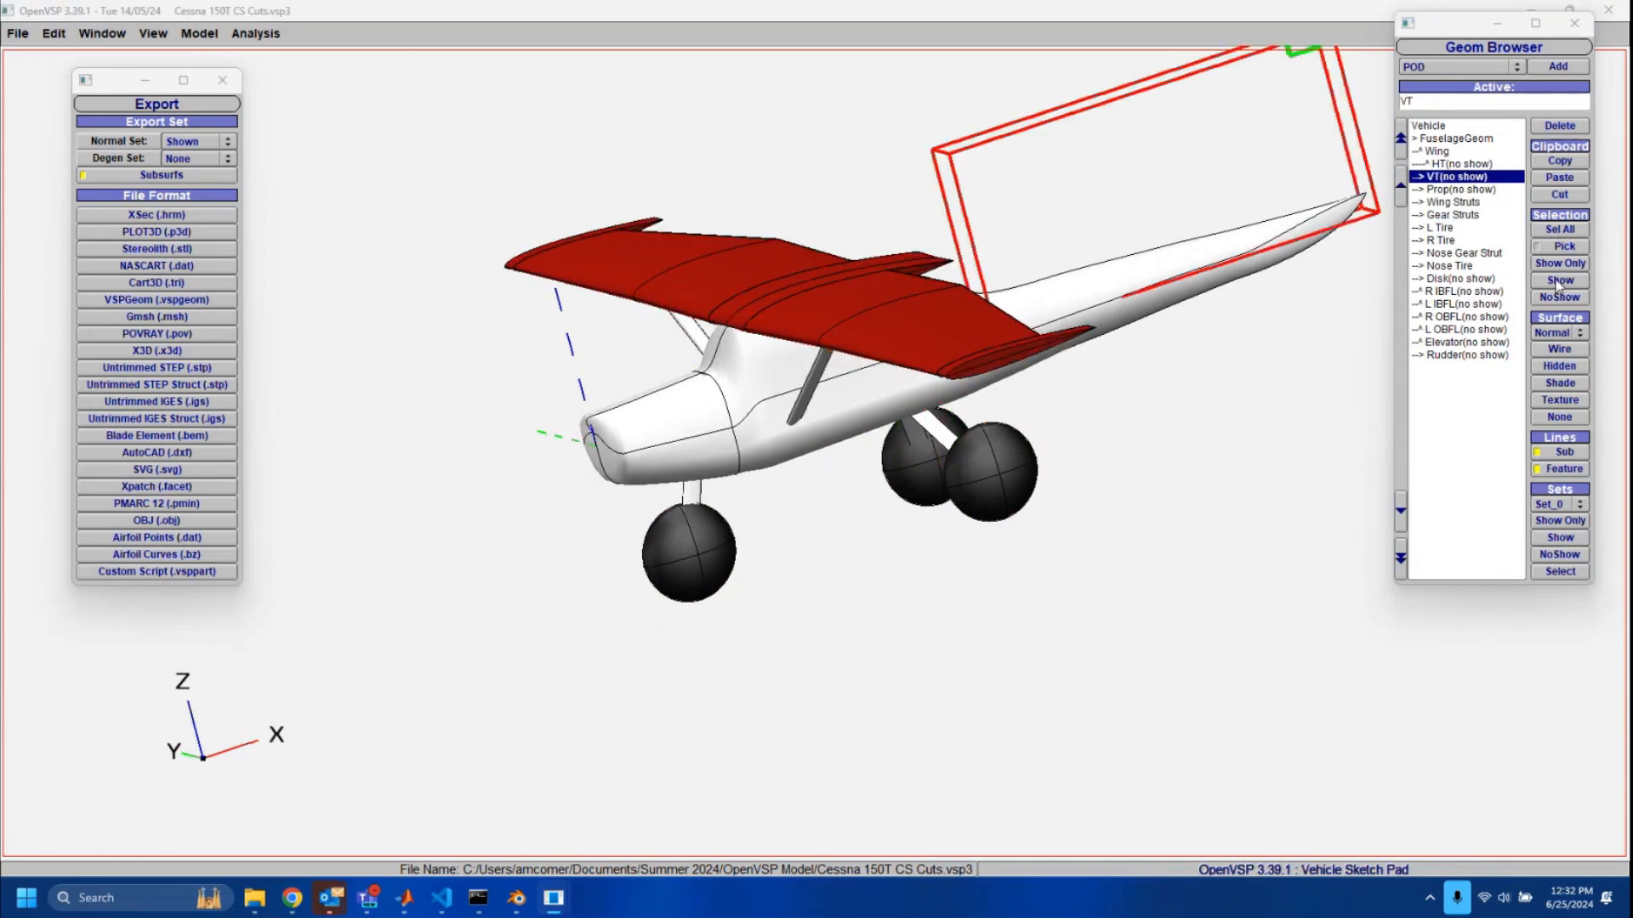
ctrl+click(1455, 163)
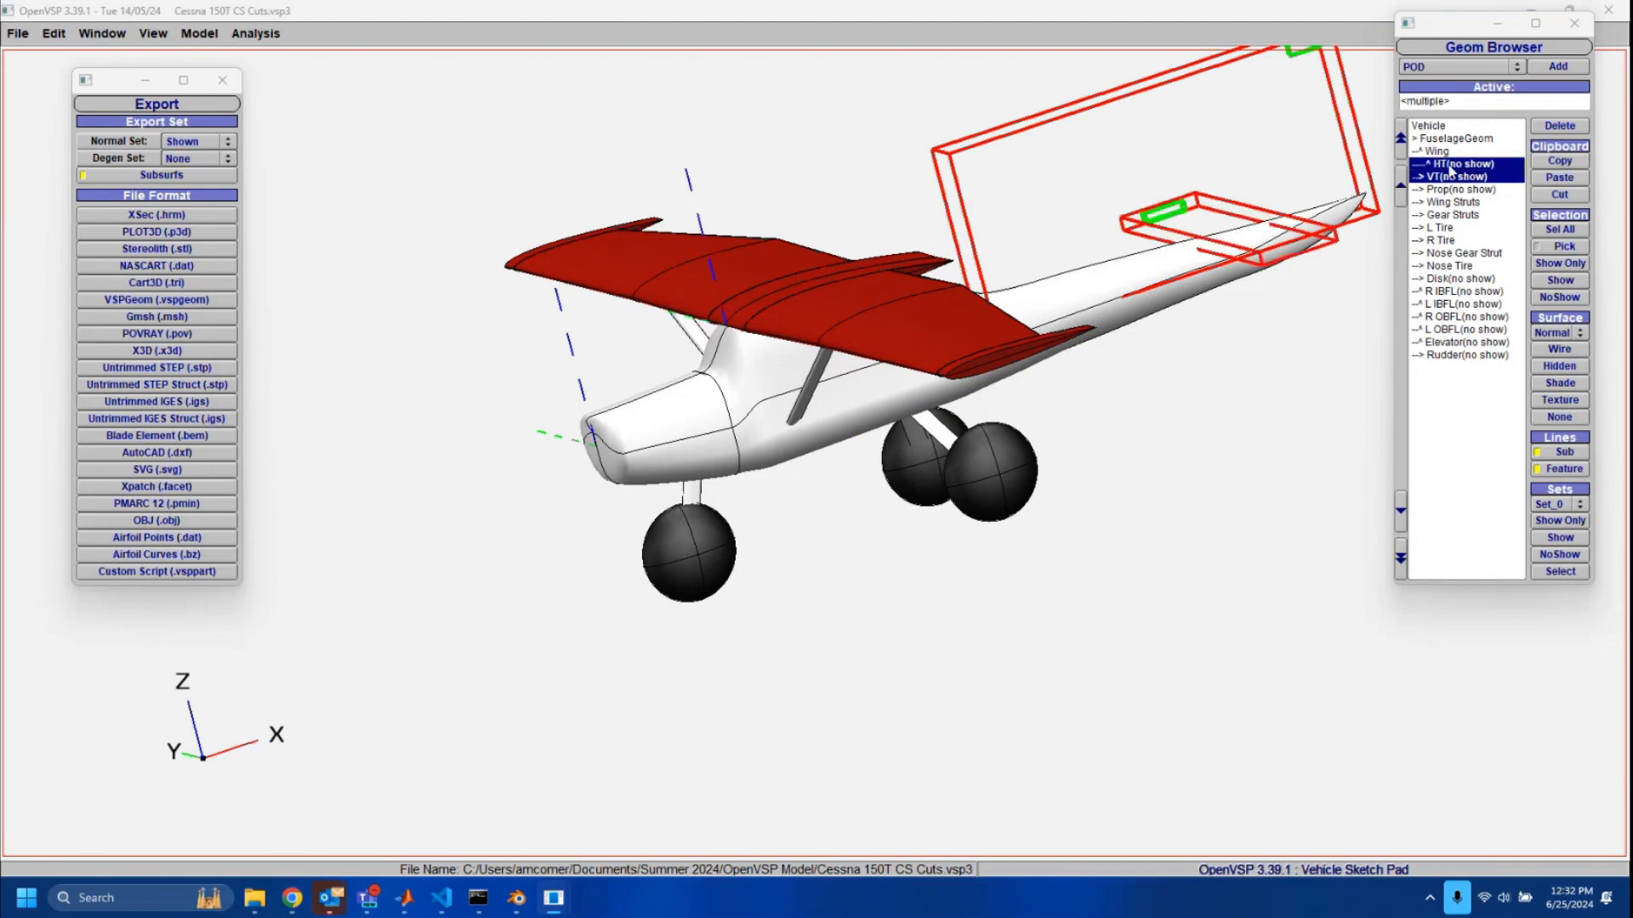
click(1559, 281)
Export all shown fixed components as a Stereolith STL file named FIXED in the OpenVSP Model folder.
mouse_move(1272, 401)
mouse_down()
mouse_move(1258, 467)
mouse_move(1316, 478)
mouse_move(1283, 404)
mouse_up()
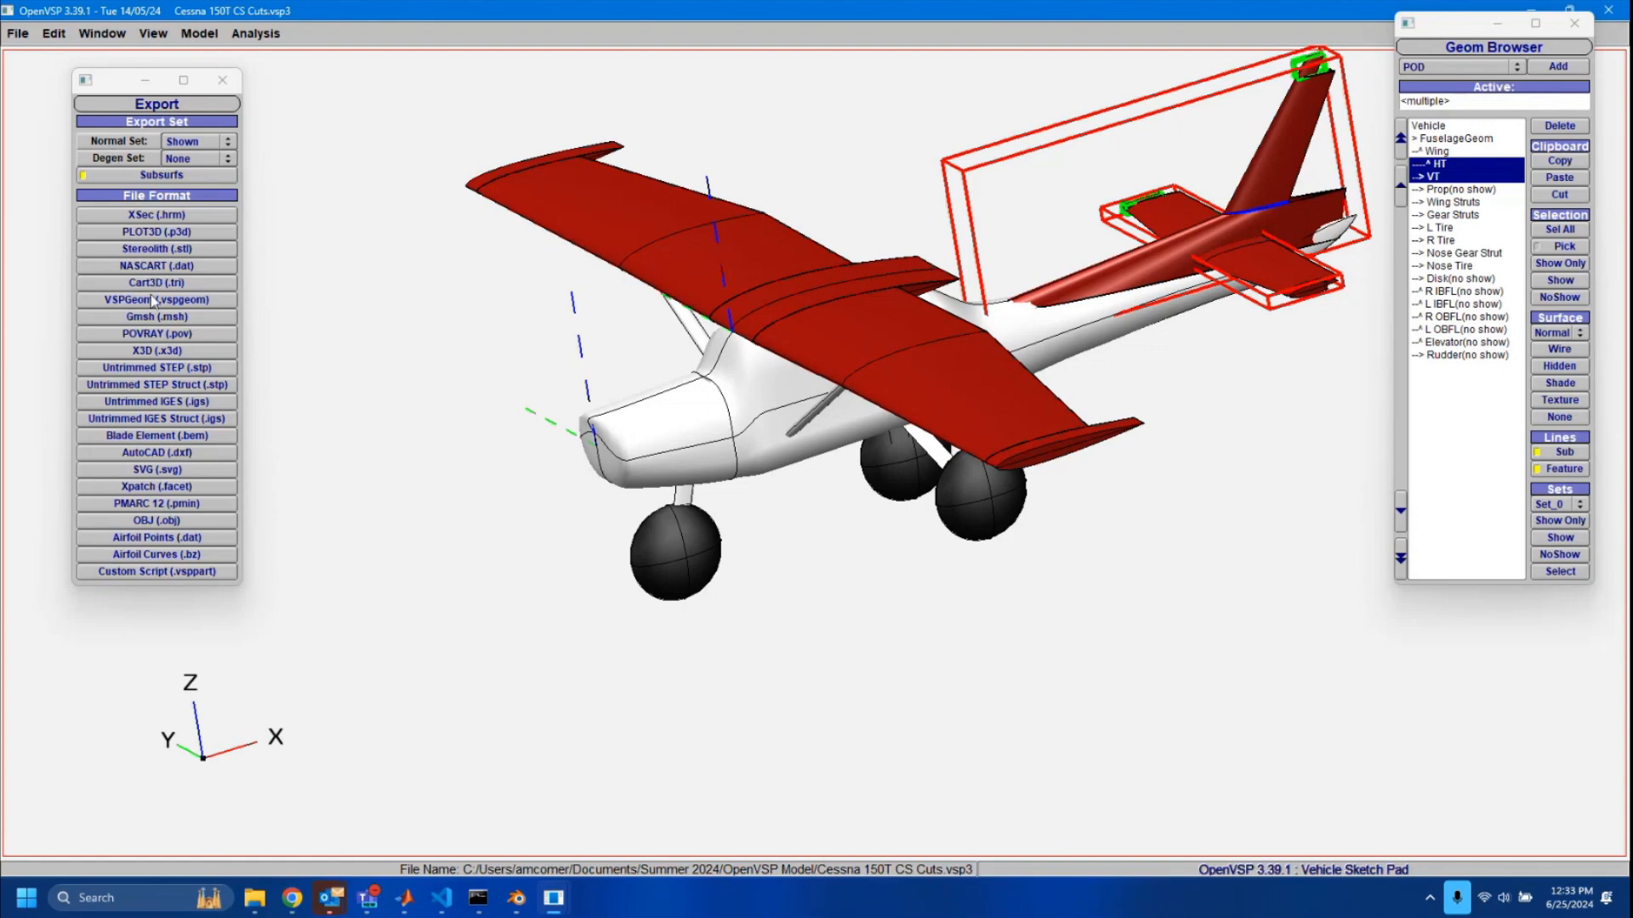
click(178, 252)
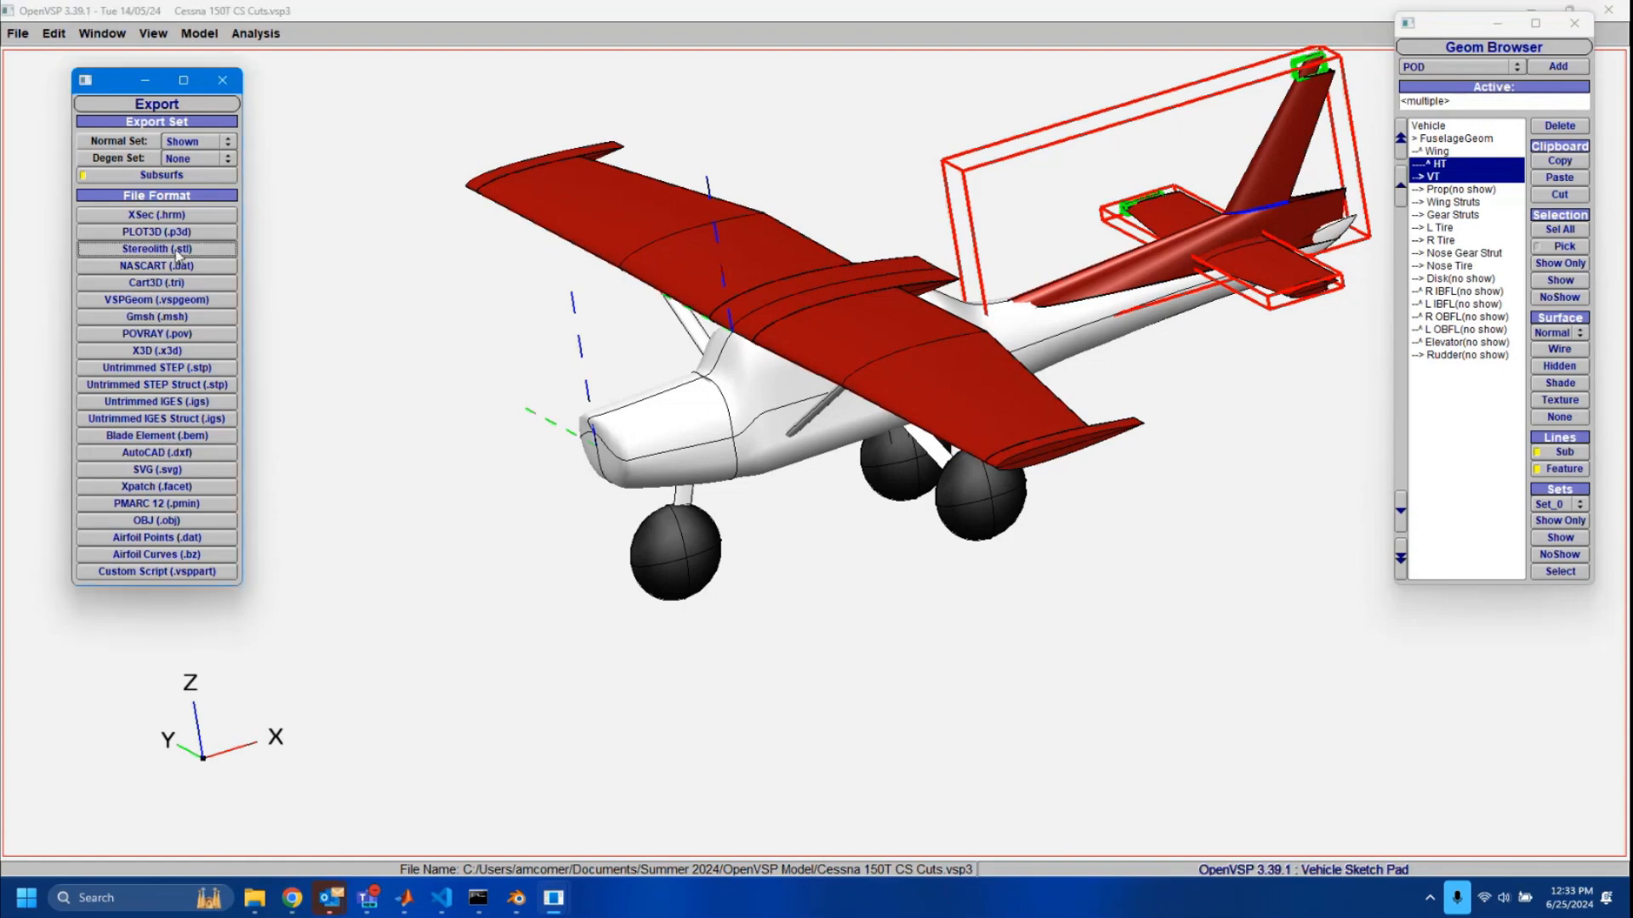
click(173, 248)
click(146, 327)
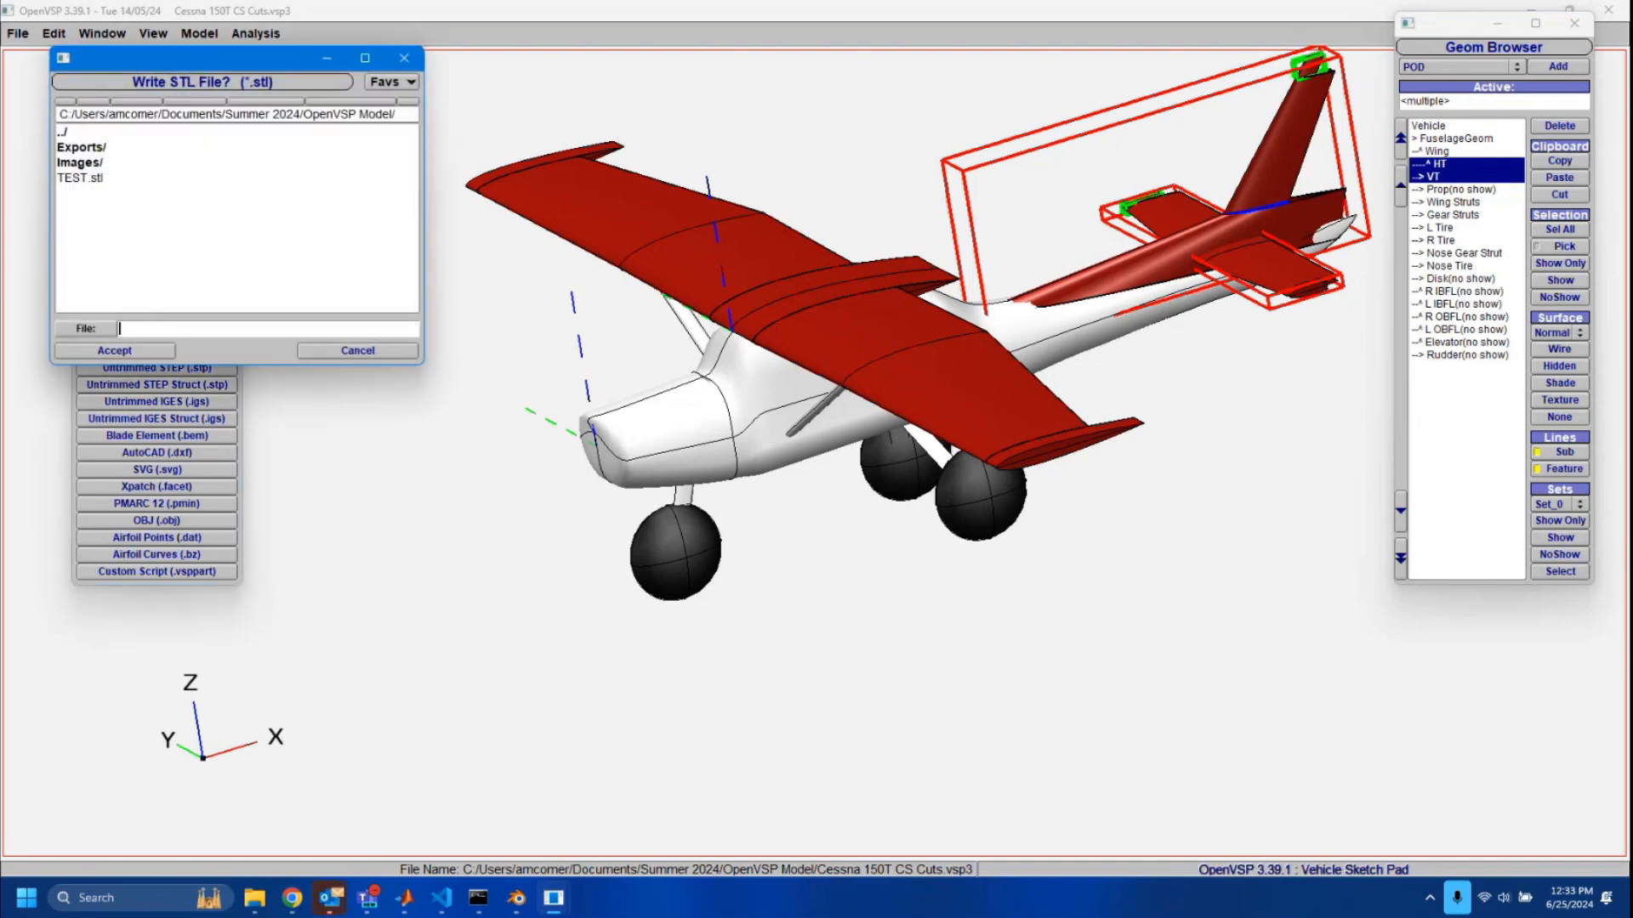
text(FIXED)
key(Return)
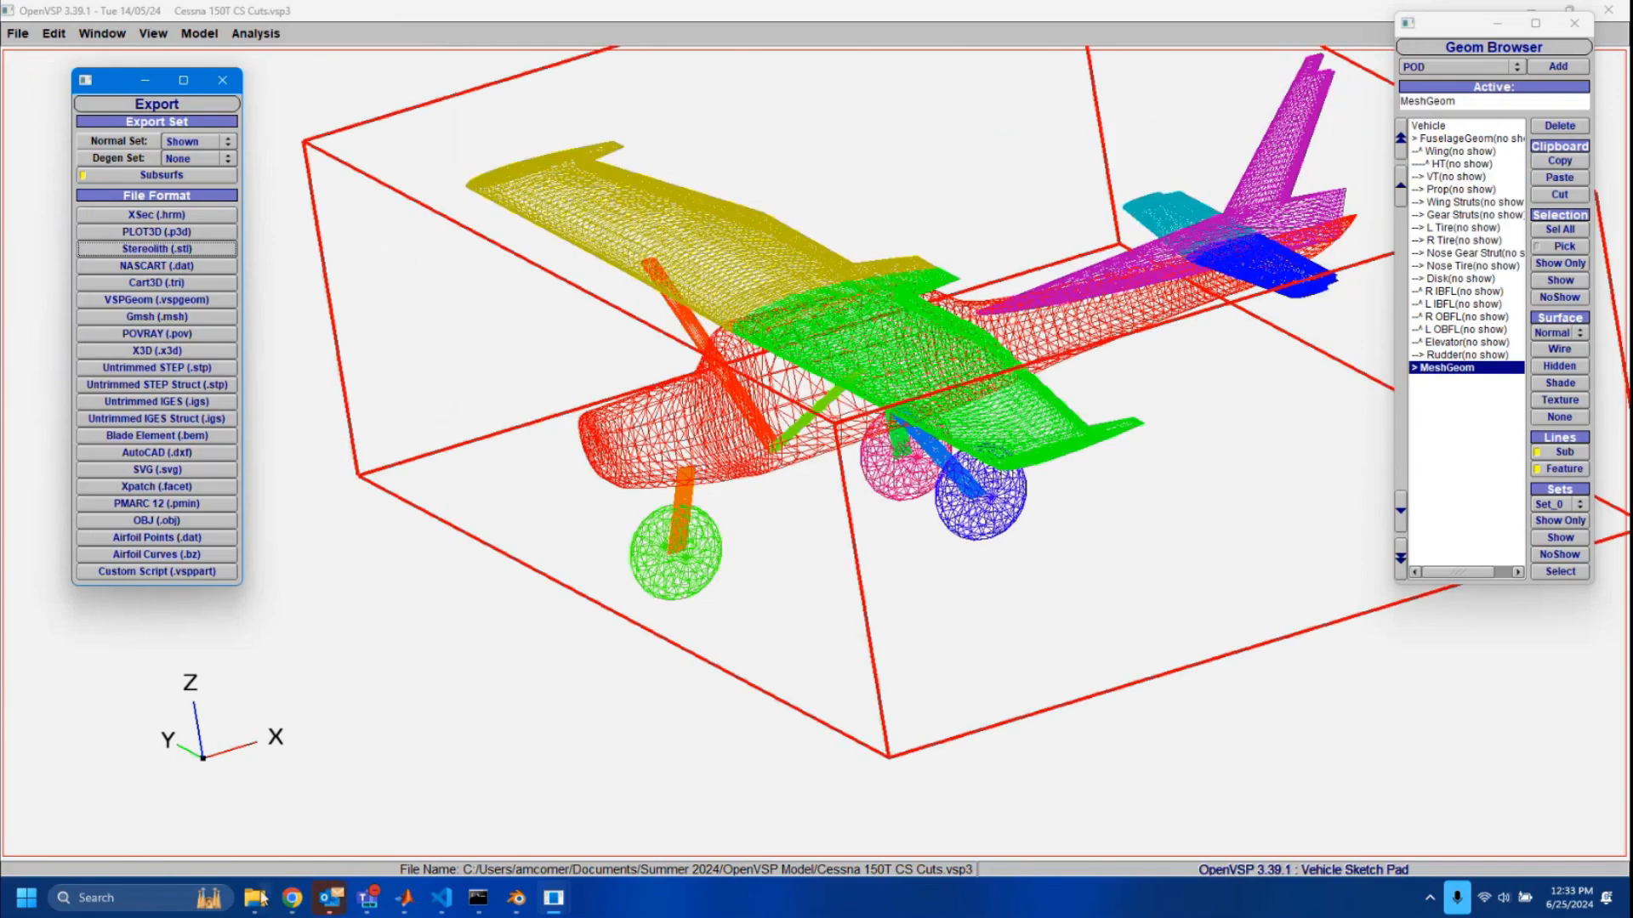
Open the exported FIXED file from the OpenVSP Model folder in 3D Viewer, inspect the aircraft from several angles and close it.
click(254, 898)
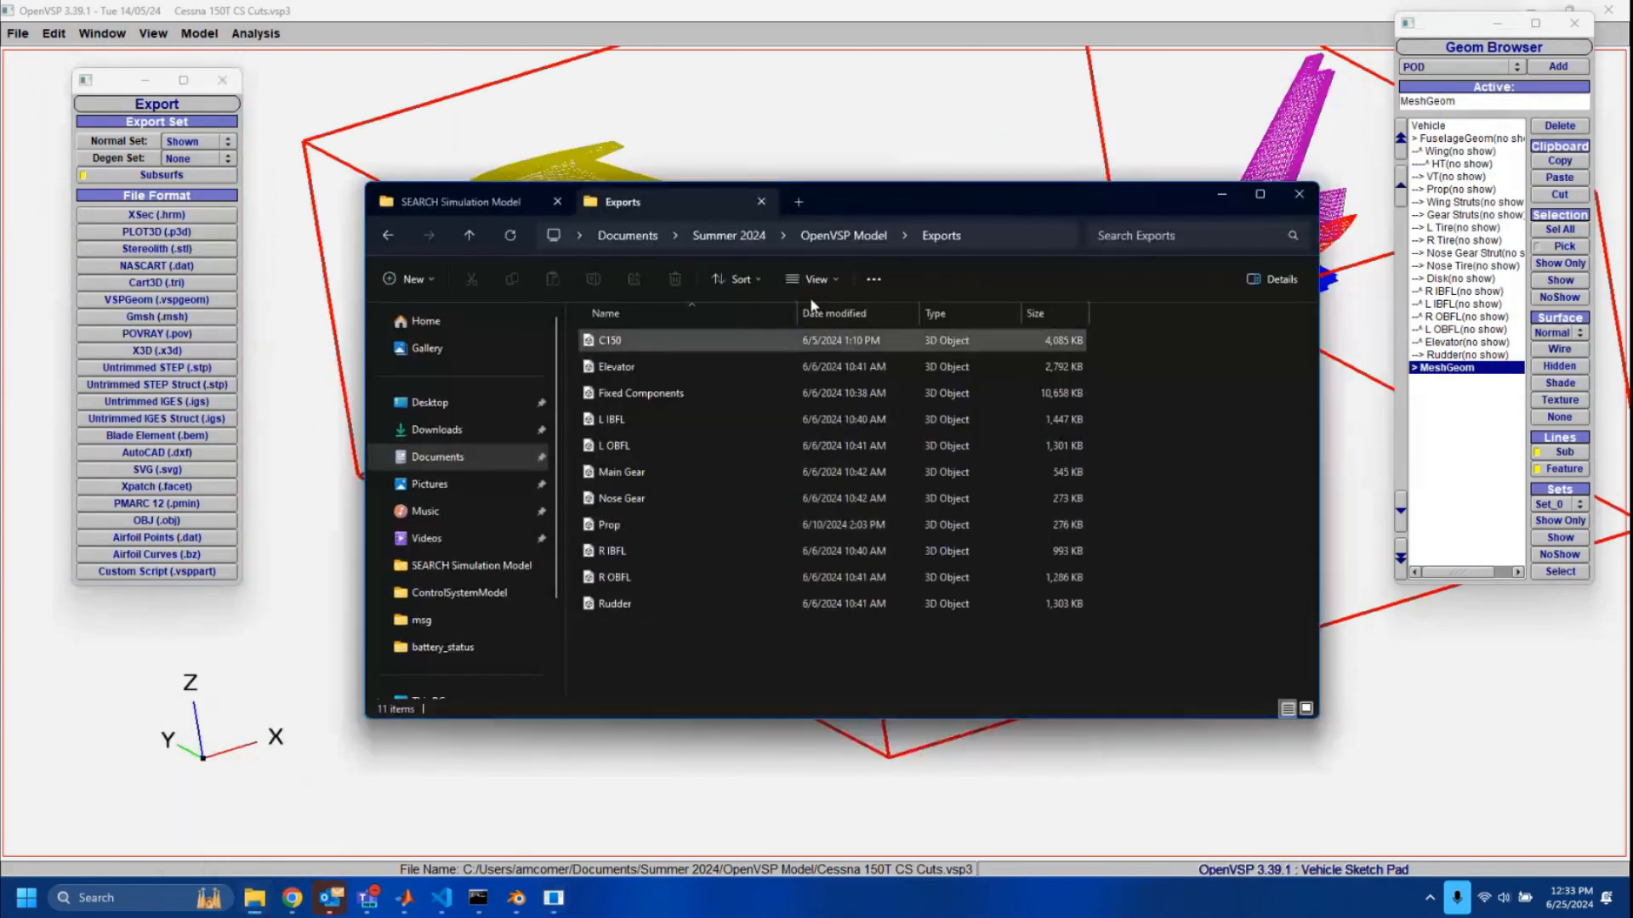
click(819, 236)
double_click(649, 453)
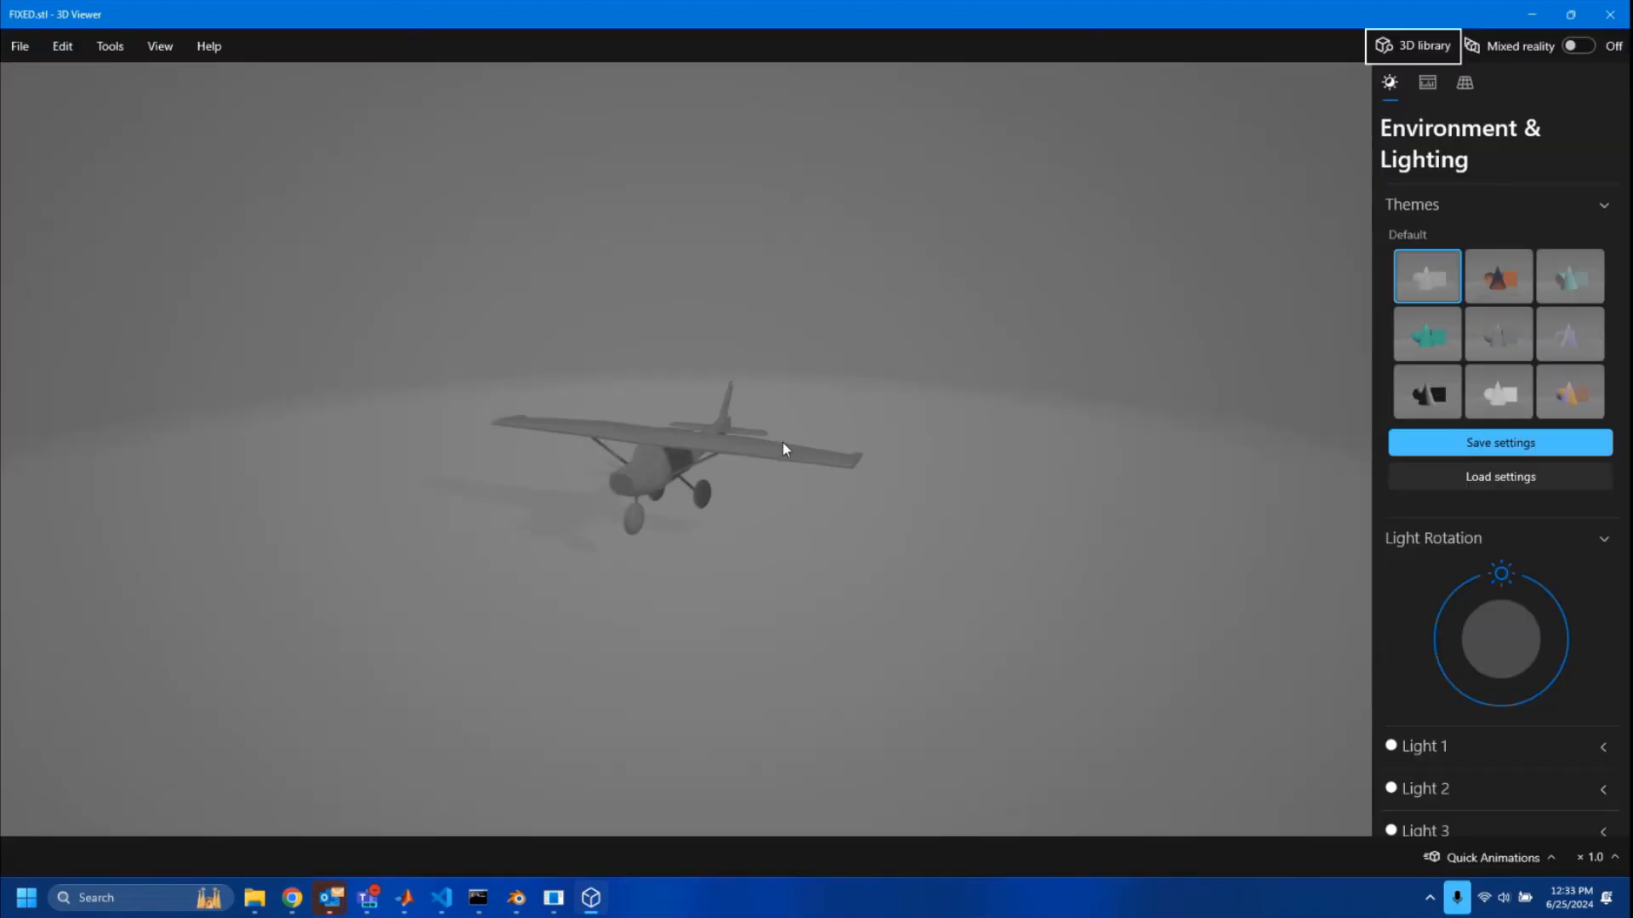
drag(783, 444, 857, 455)
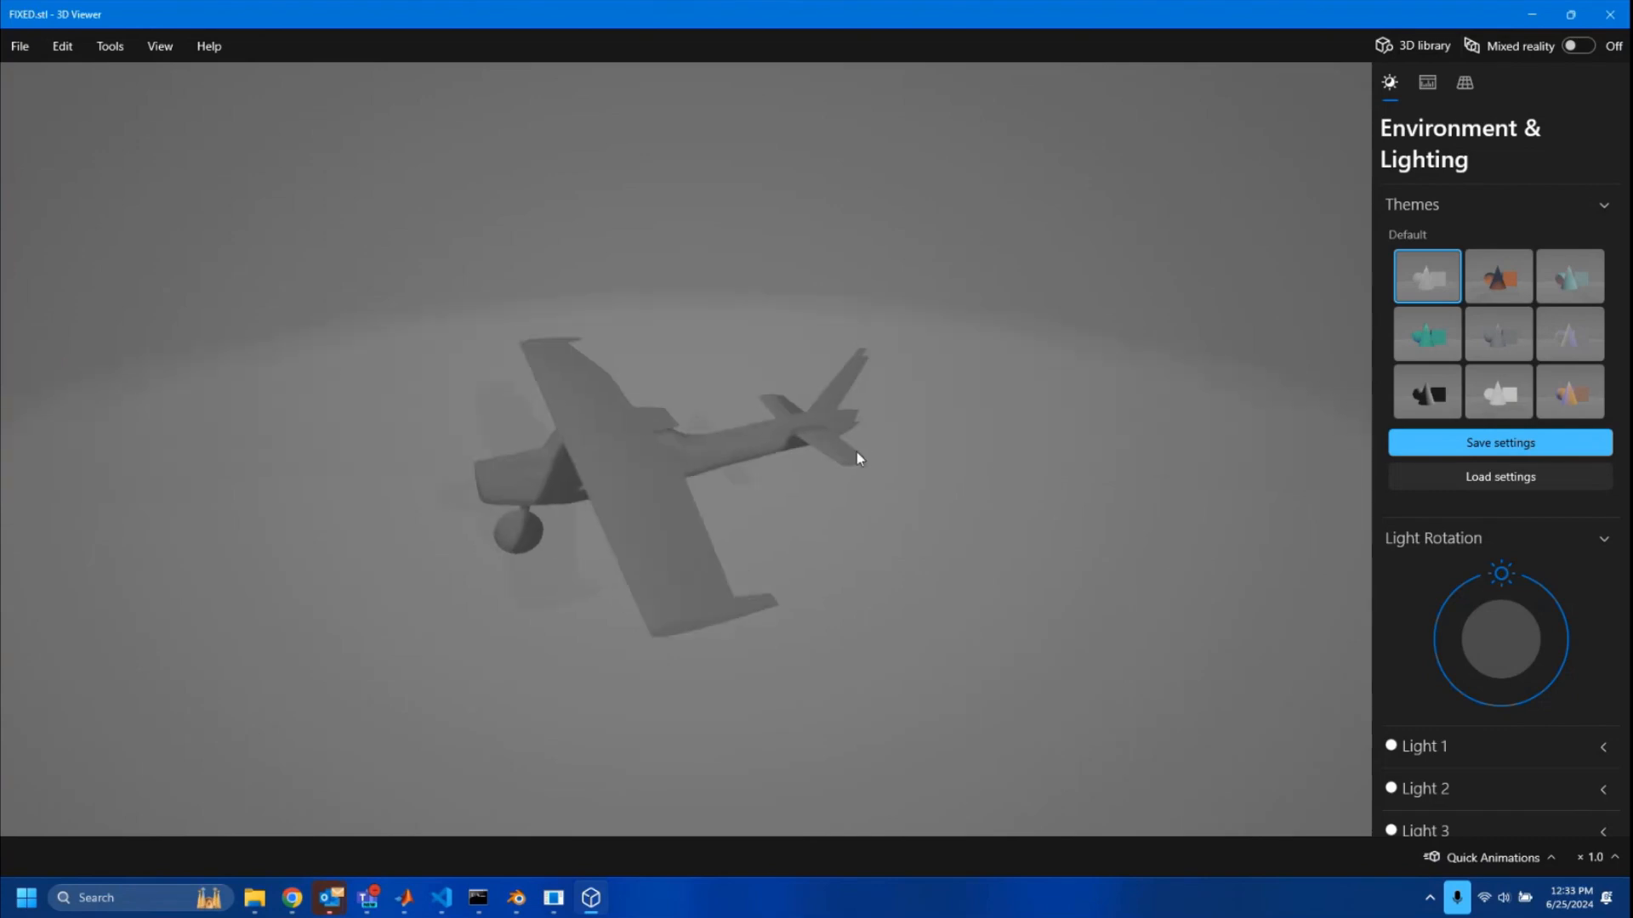
drag(738, 581, 819, 437)
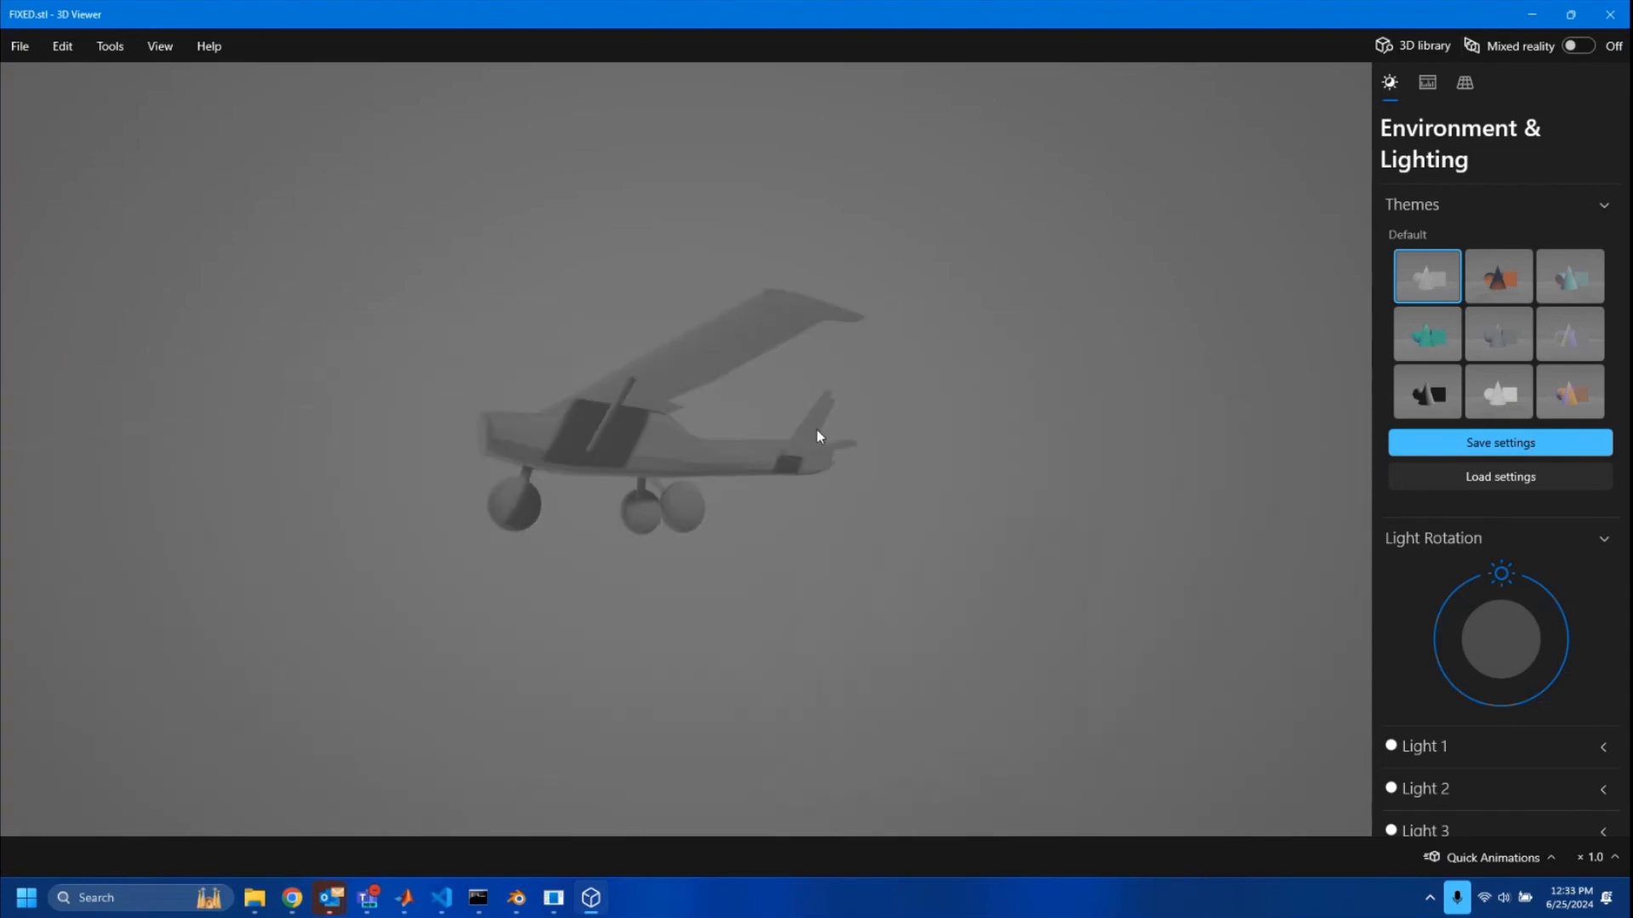
click(1610, 14)
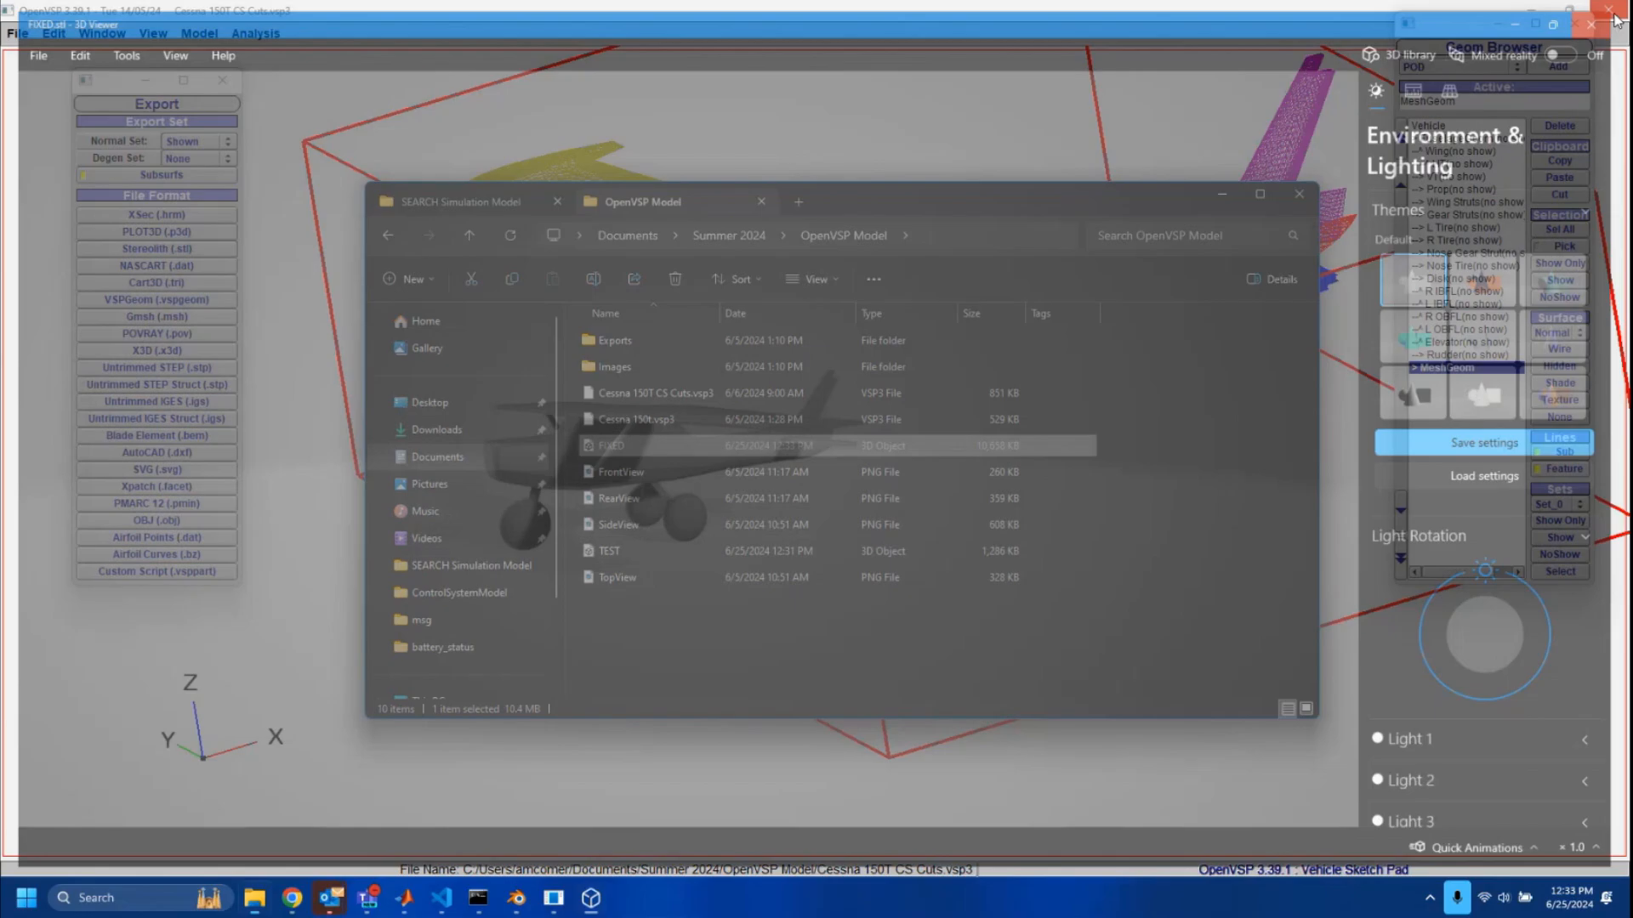
Open the TEST STL file in 3D Viewer, inspect the exported flap and close the viewer.
double_click(627, 545)
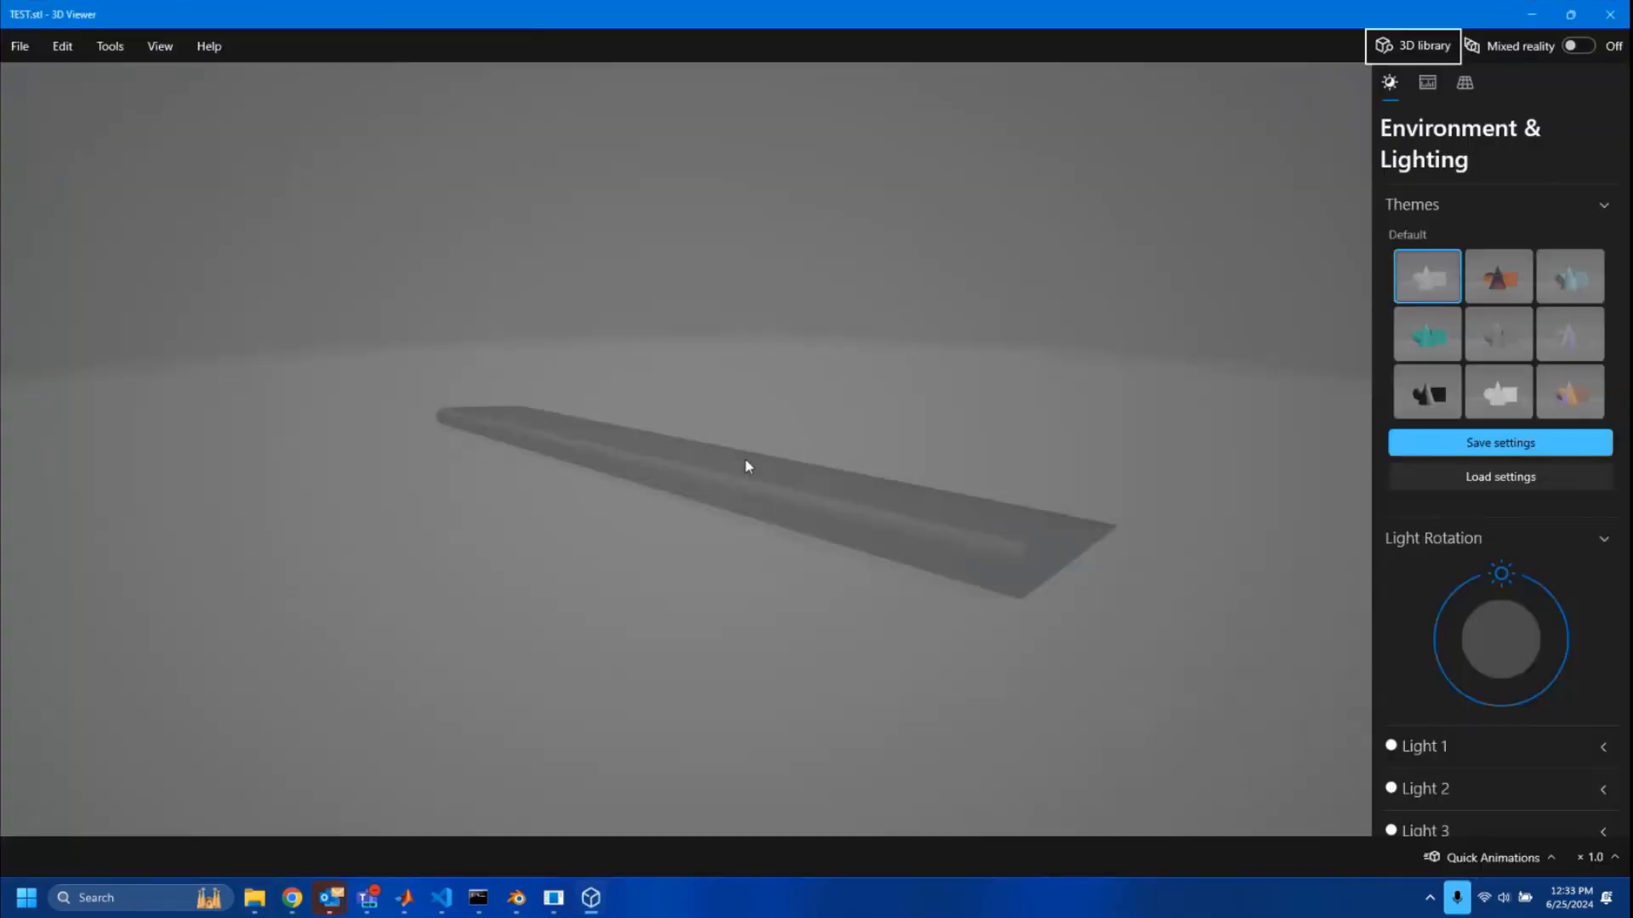
drag(745, 459, 842, 451)
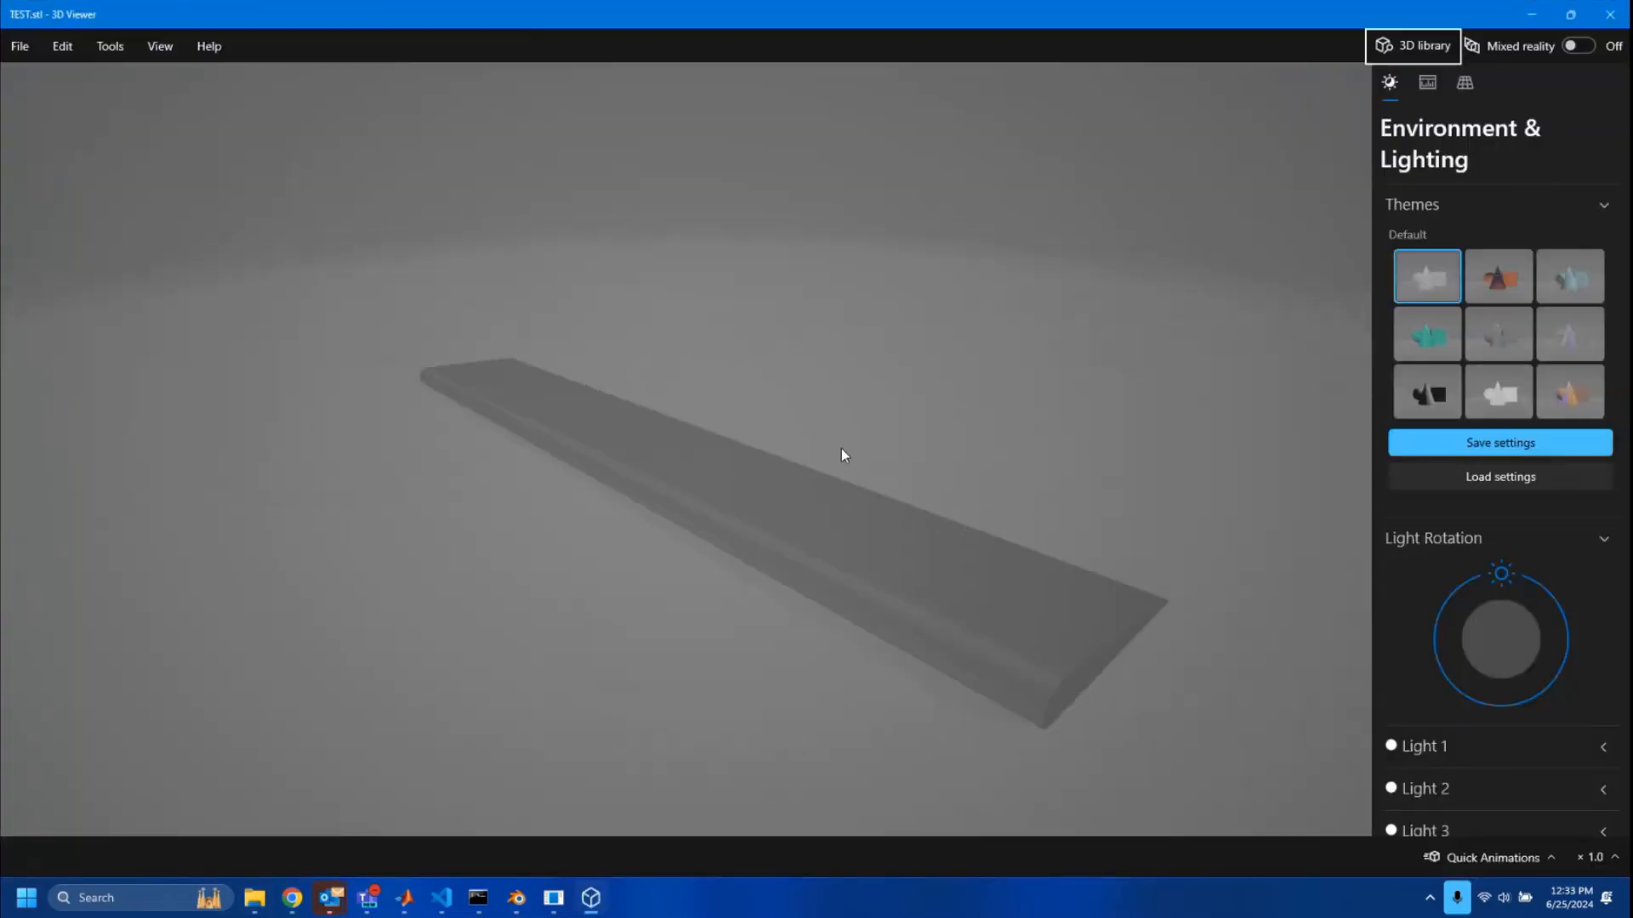
click(1599, 19)
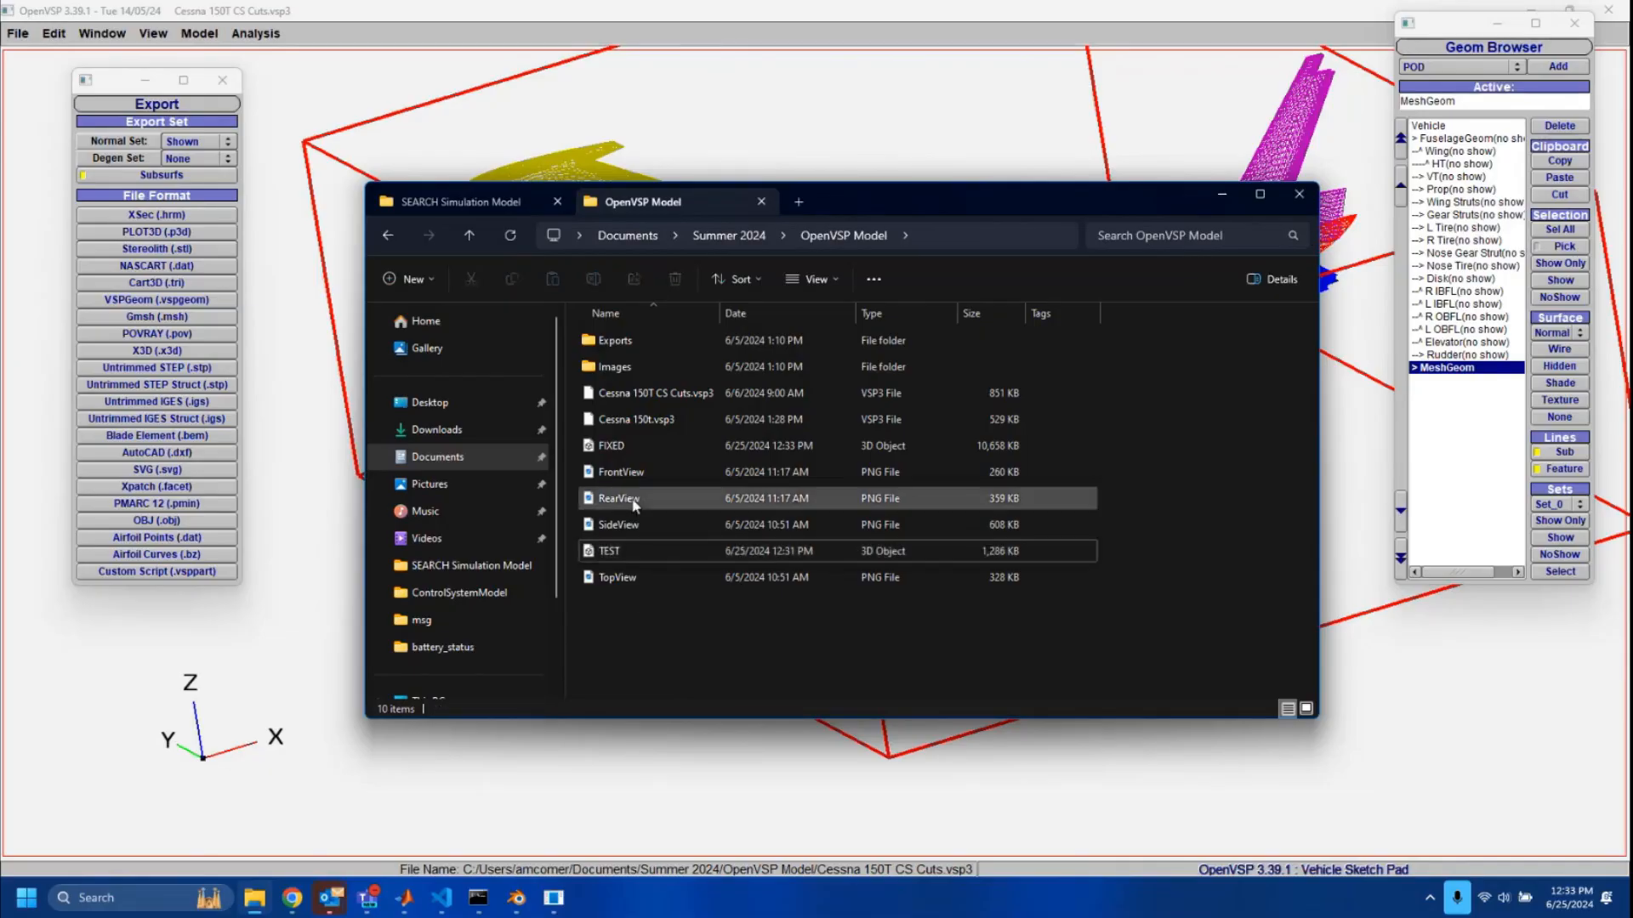
Delete the FIXED and TEST STL files from the OpenVSP Model folder and return to OpenVSP.
click(665, 449)
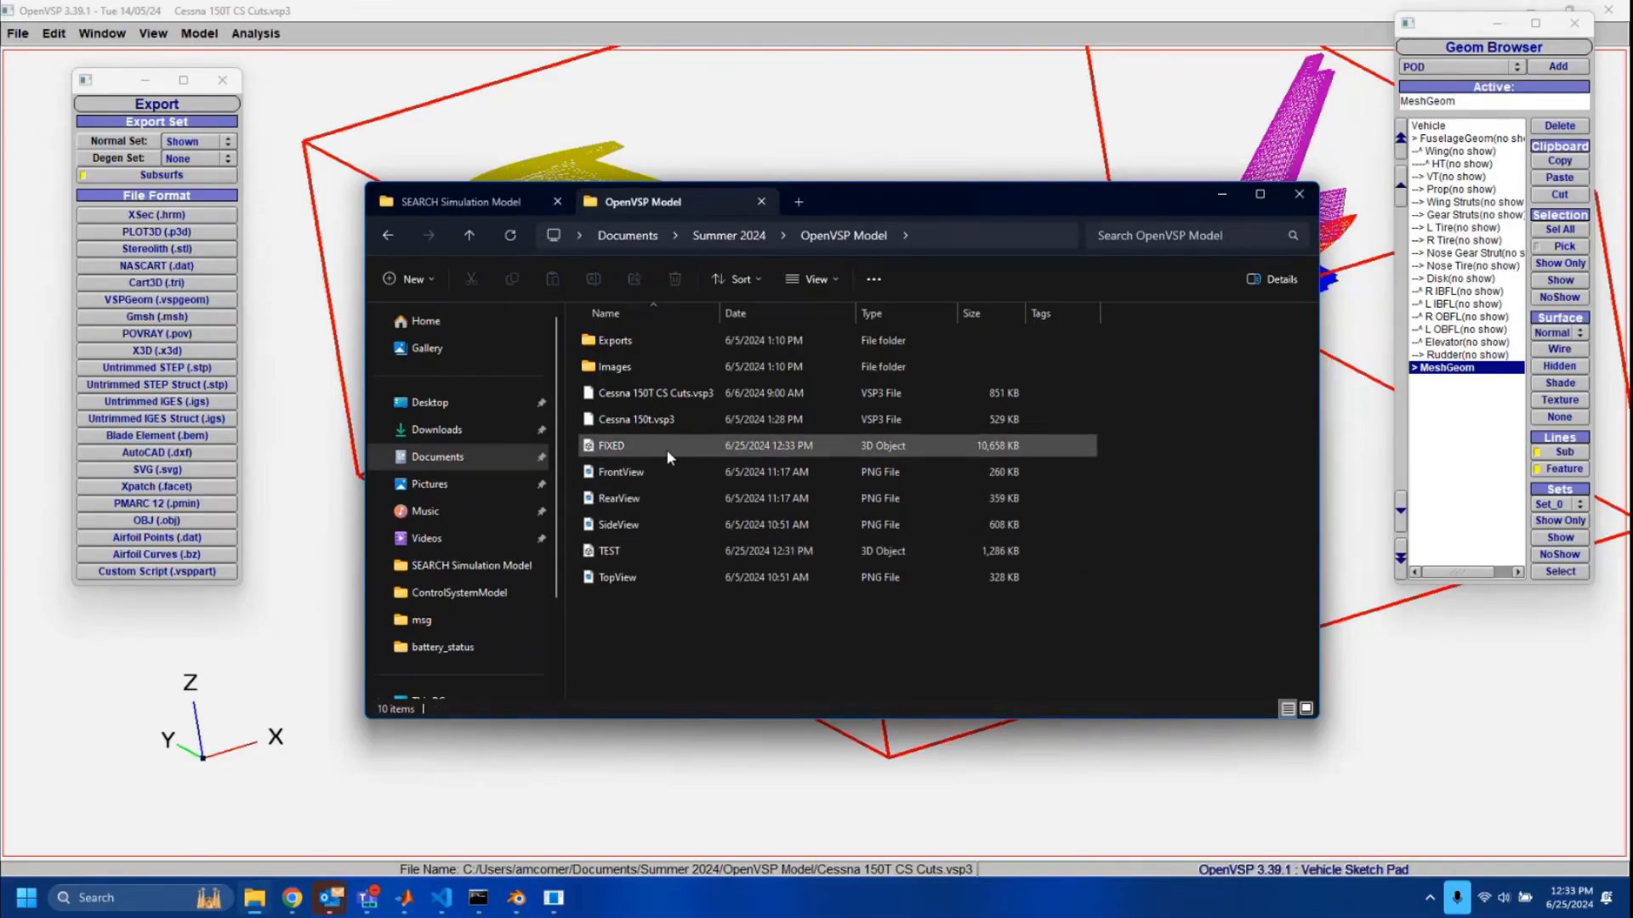
ctrl+click(628, 557)
key(Delete)
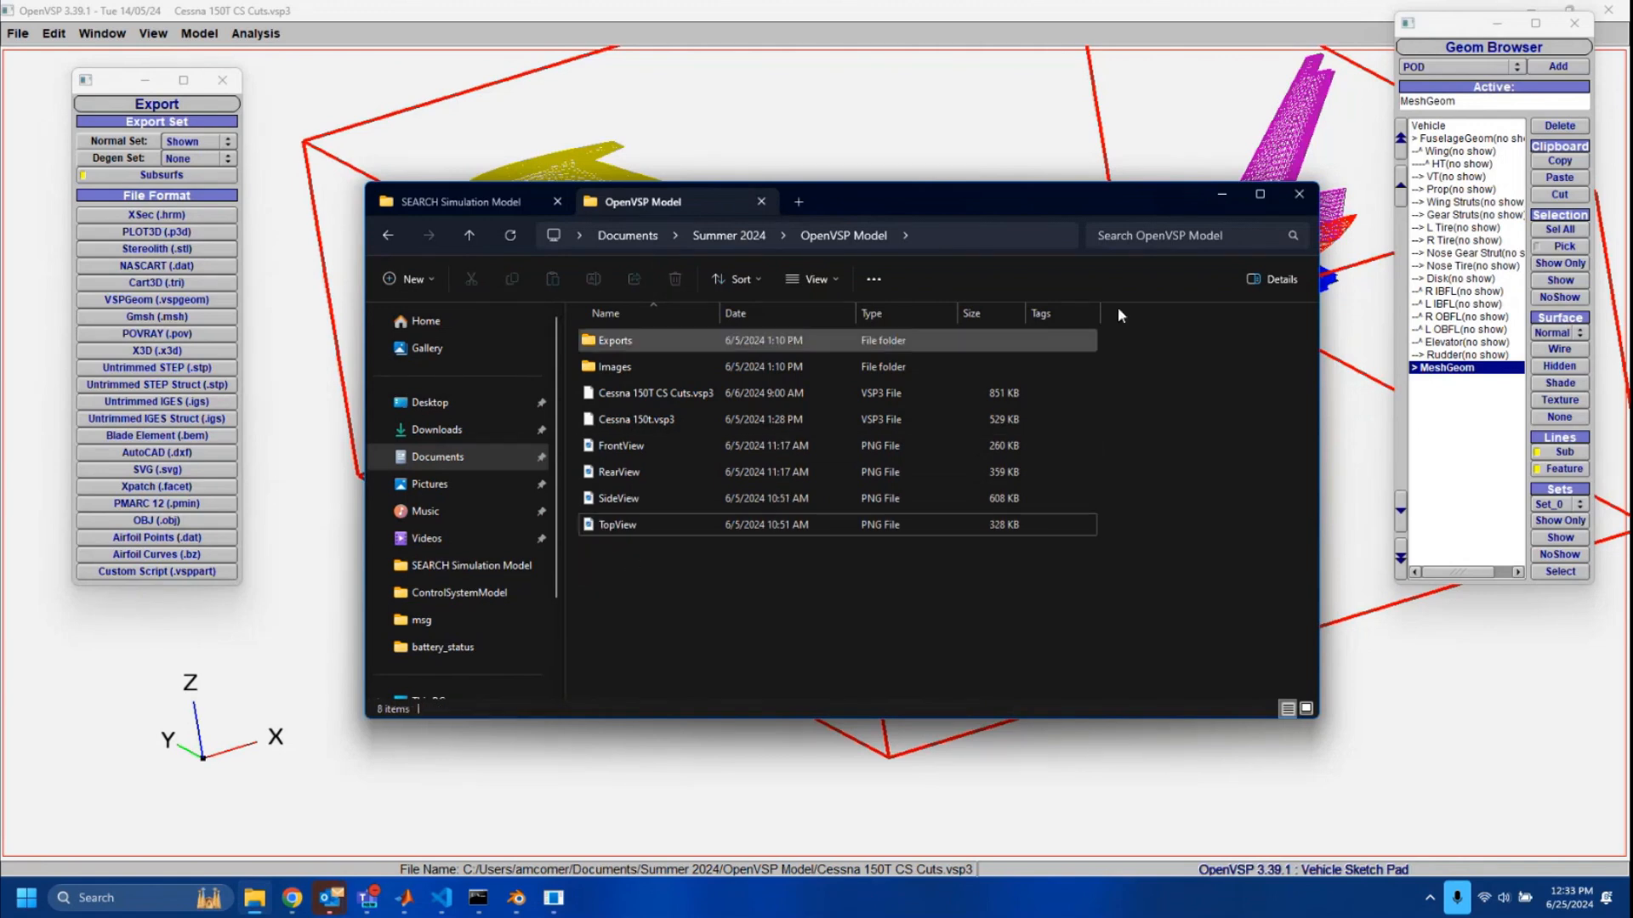
click(1230, 194)
Select the MeshGeom generated by the fixed-components export and delete it.
click(1463, 379)
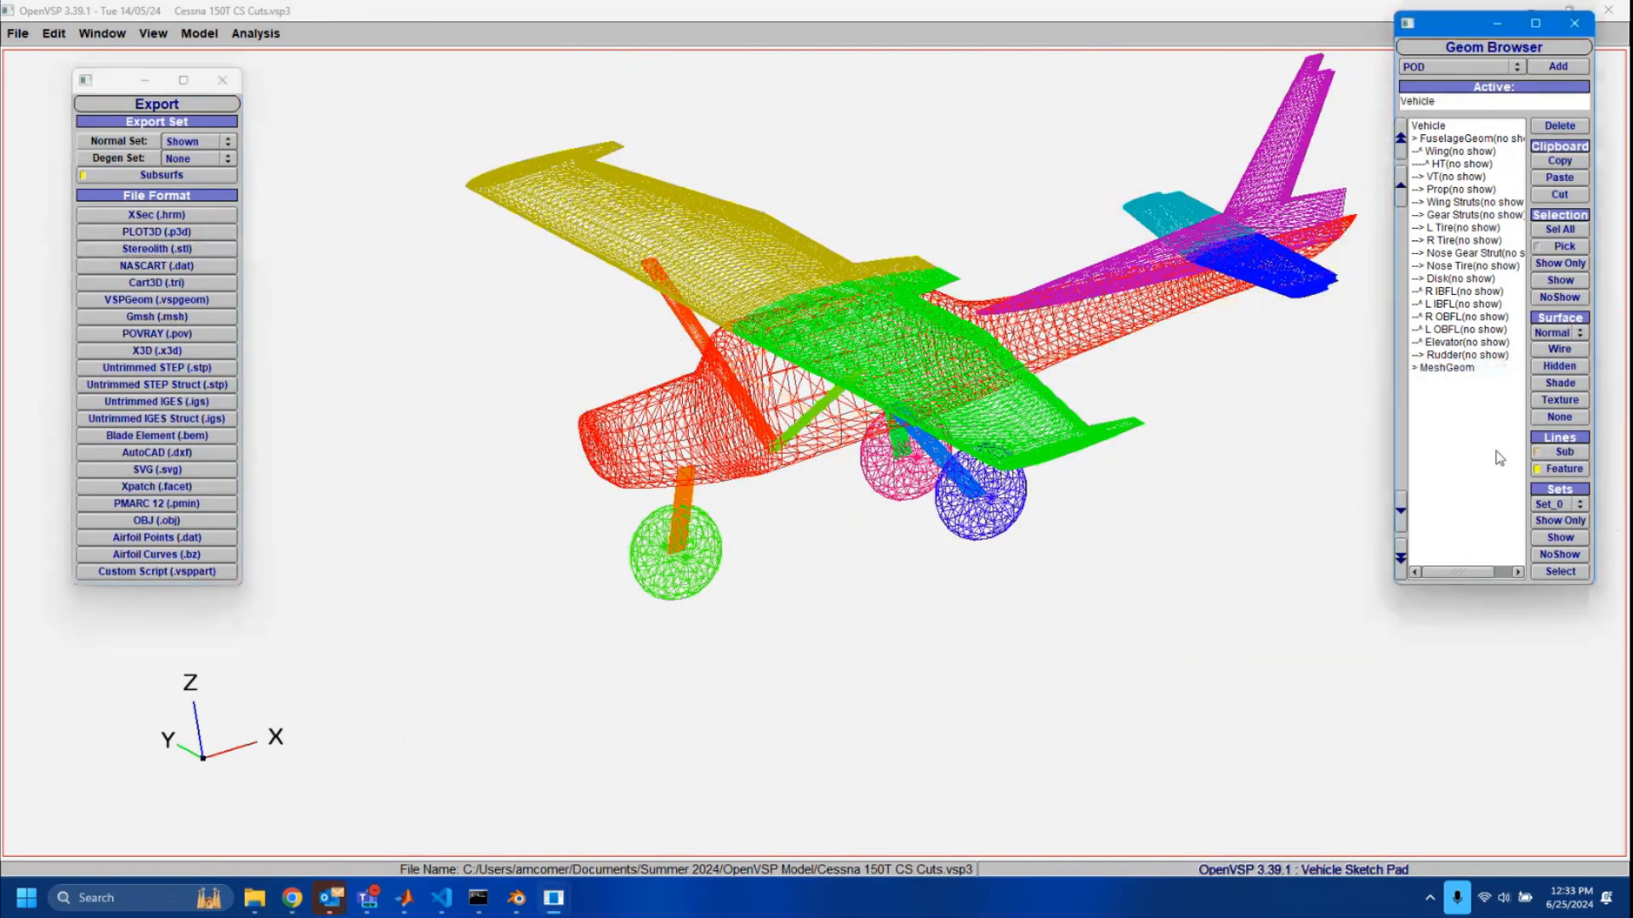
click(1458, 373)
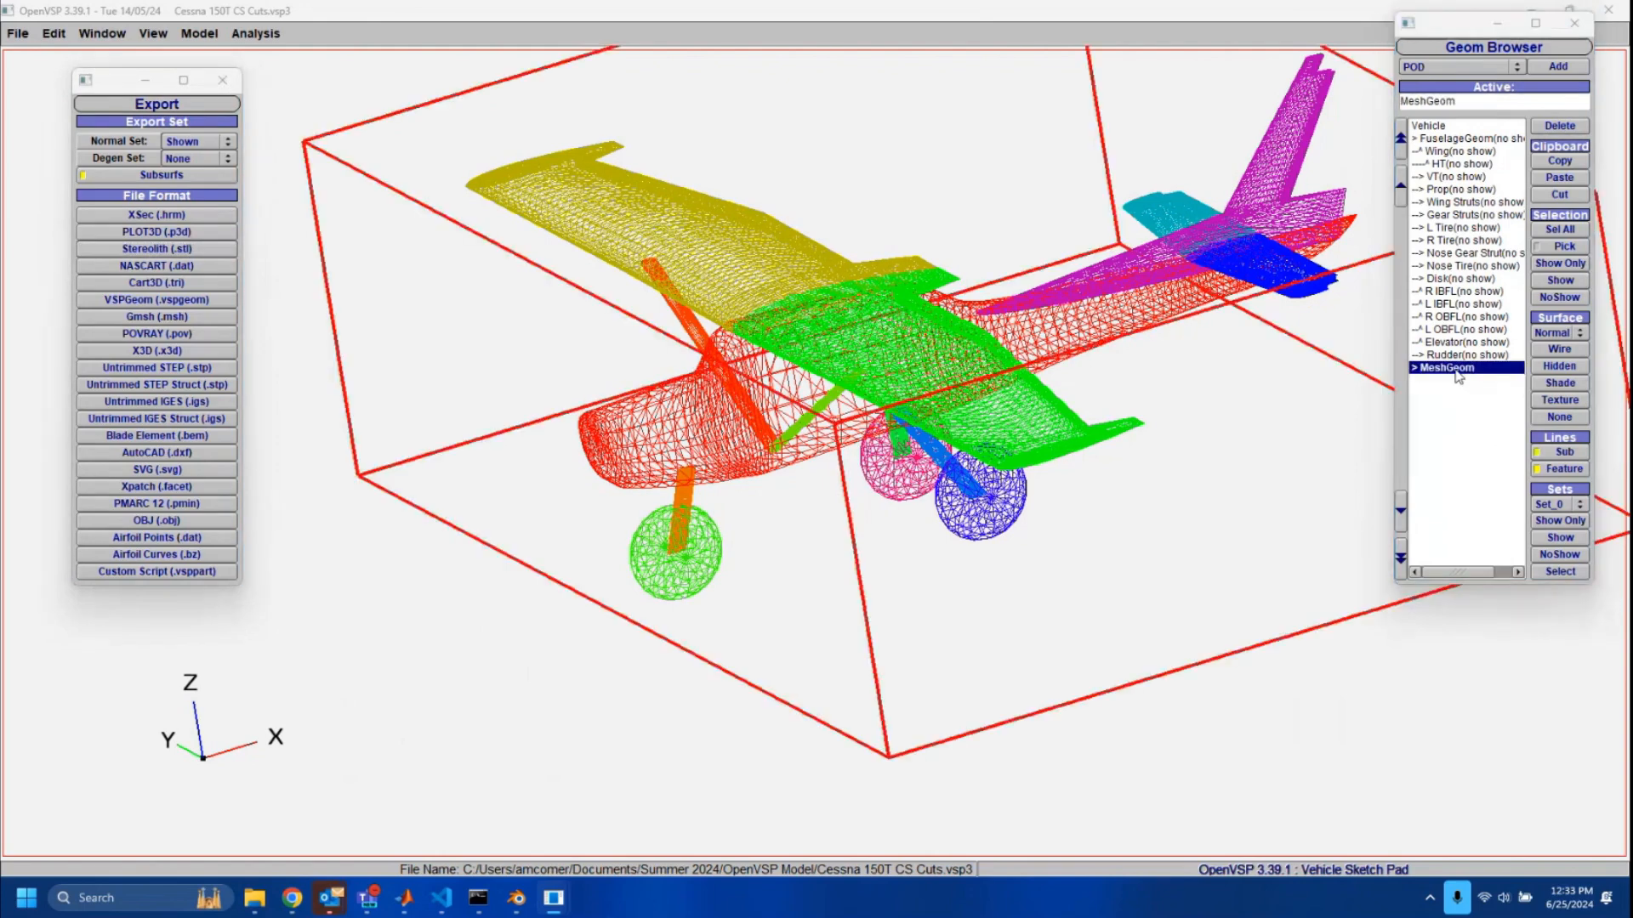
click(1560, 194)
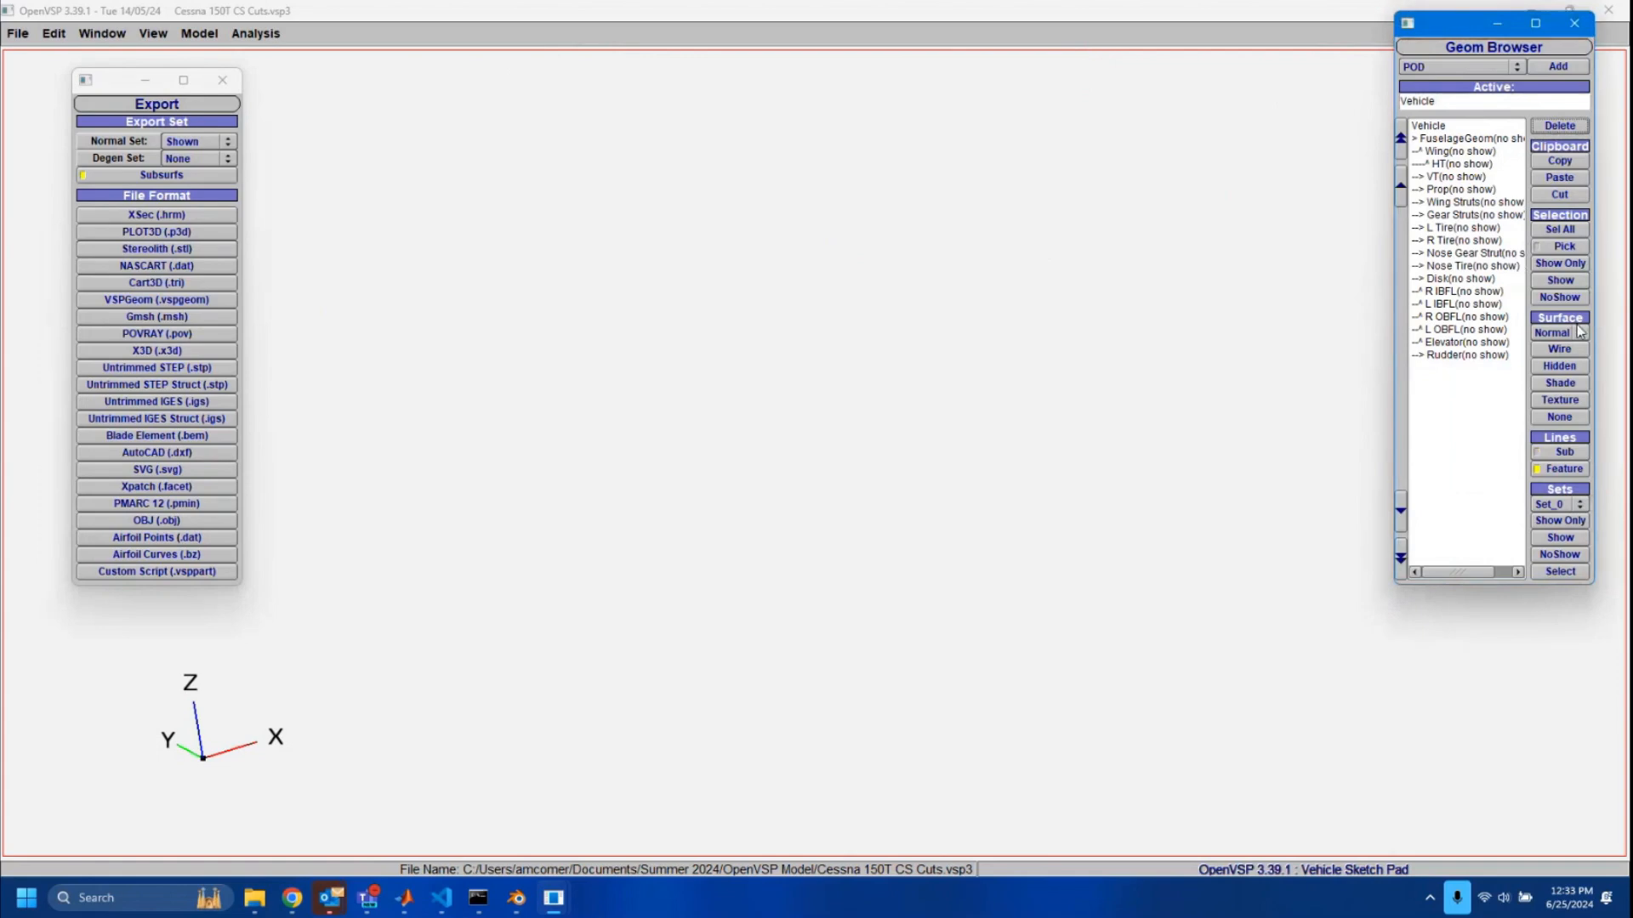
Show every component from FuselageGeom through Rudder and close the Geom Browser.
click(1459, 355)
shift+click(1461, 138)
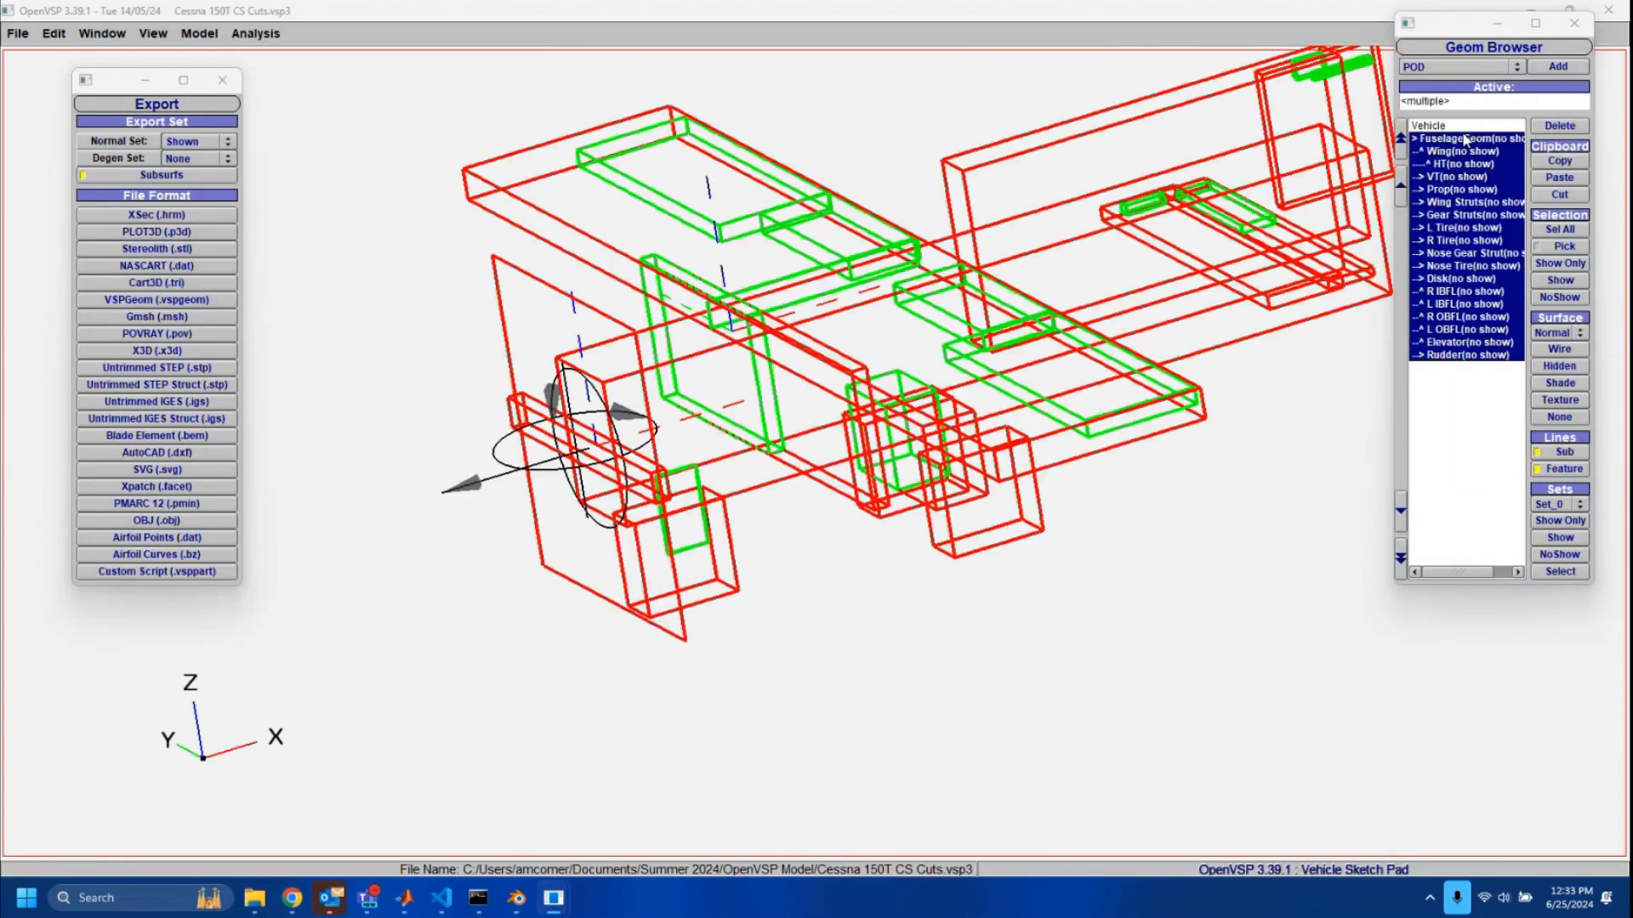
click(1560, 280)
click(1204, 500)
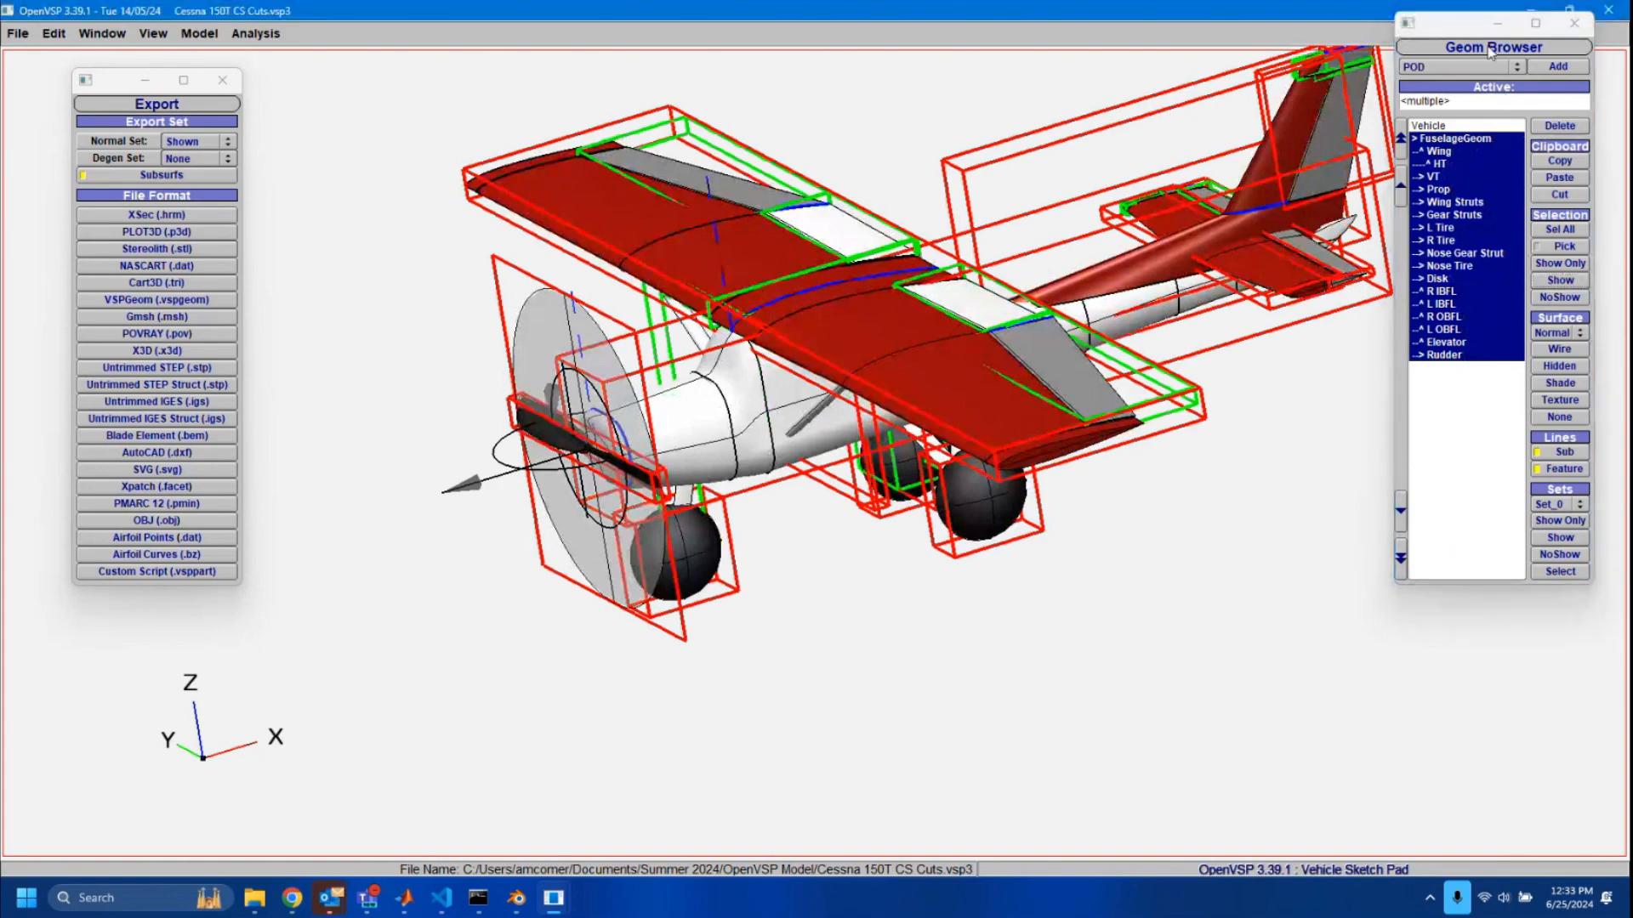
click(1574, 23)
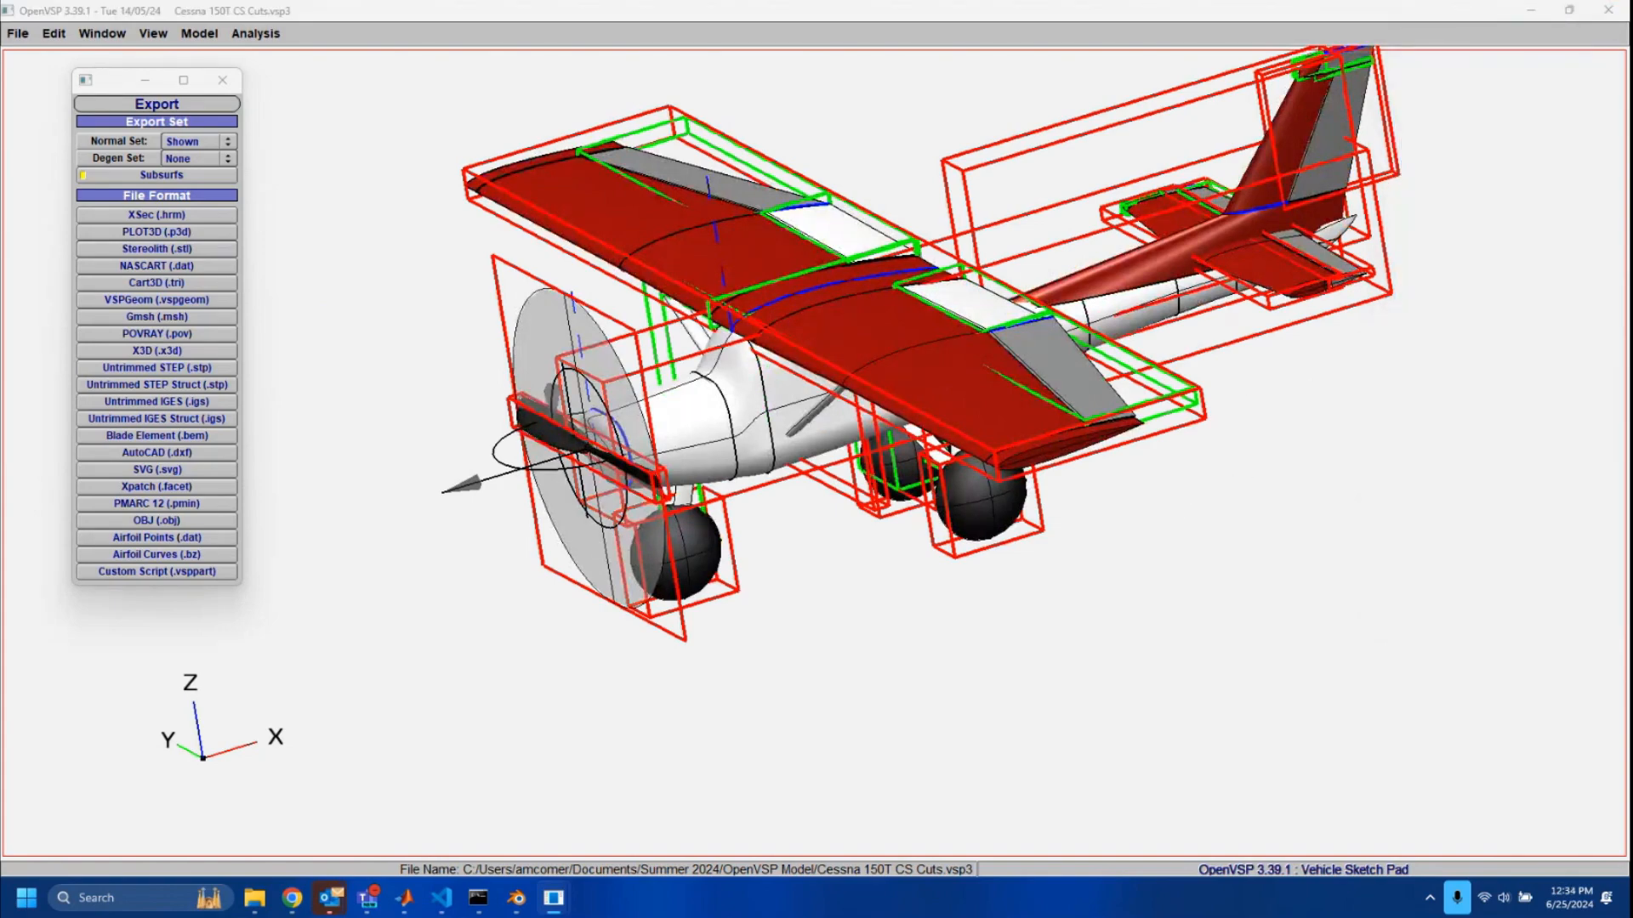
Examine the control-surface cuts on the full aircraft and bring up the R IBFL component's general properties.
drag(1195, 440, 933, 357)
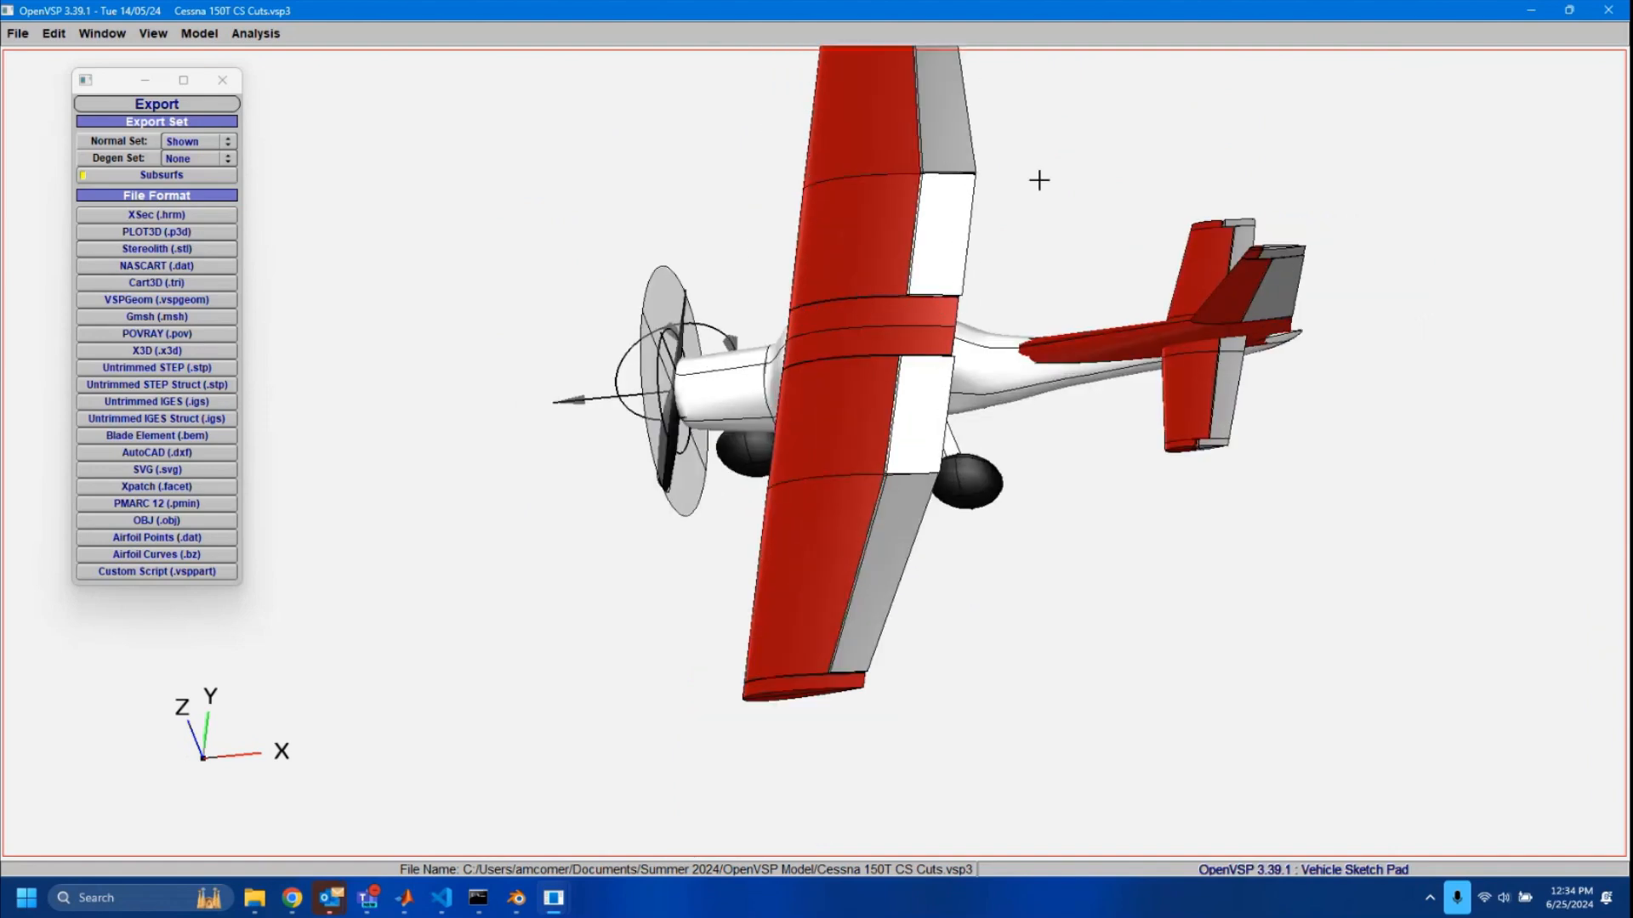
drag(1119, 190, 1580, 364)
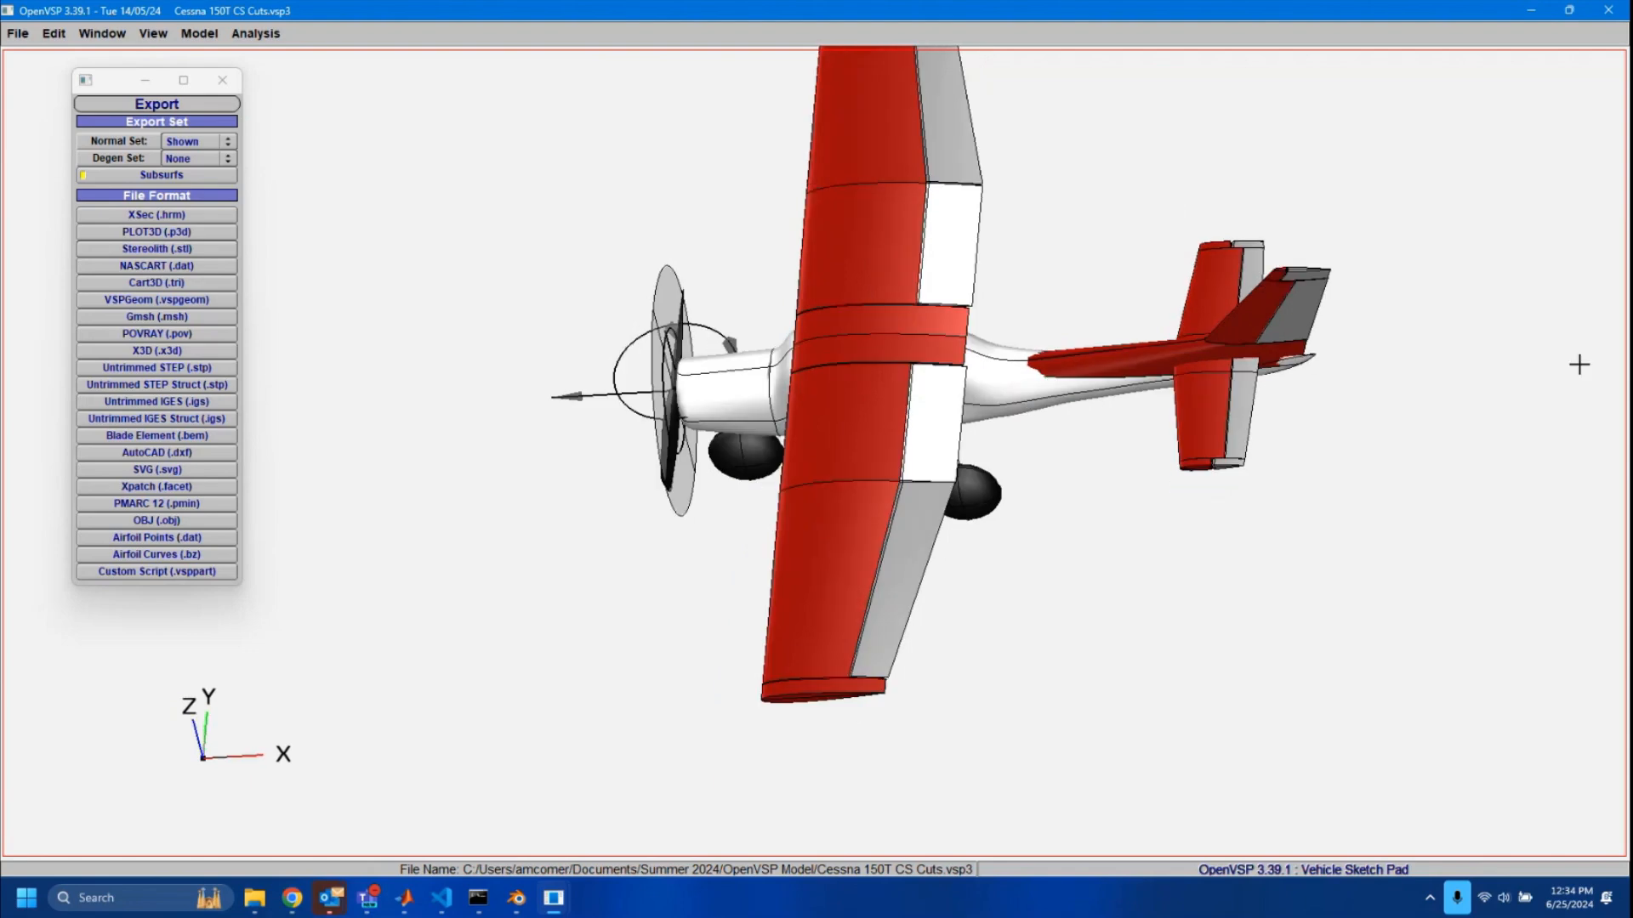
click(859, 431)
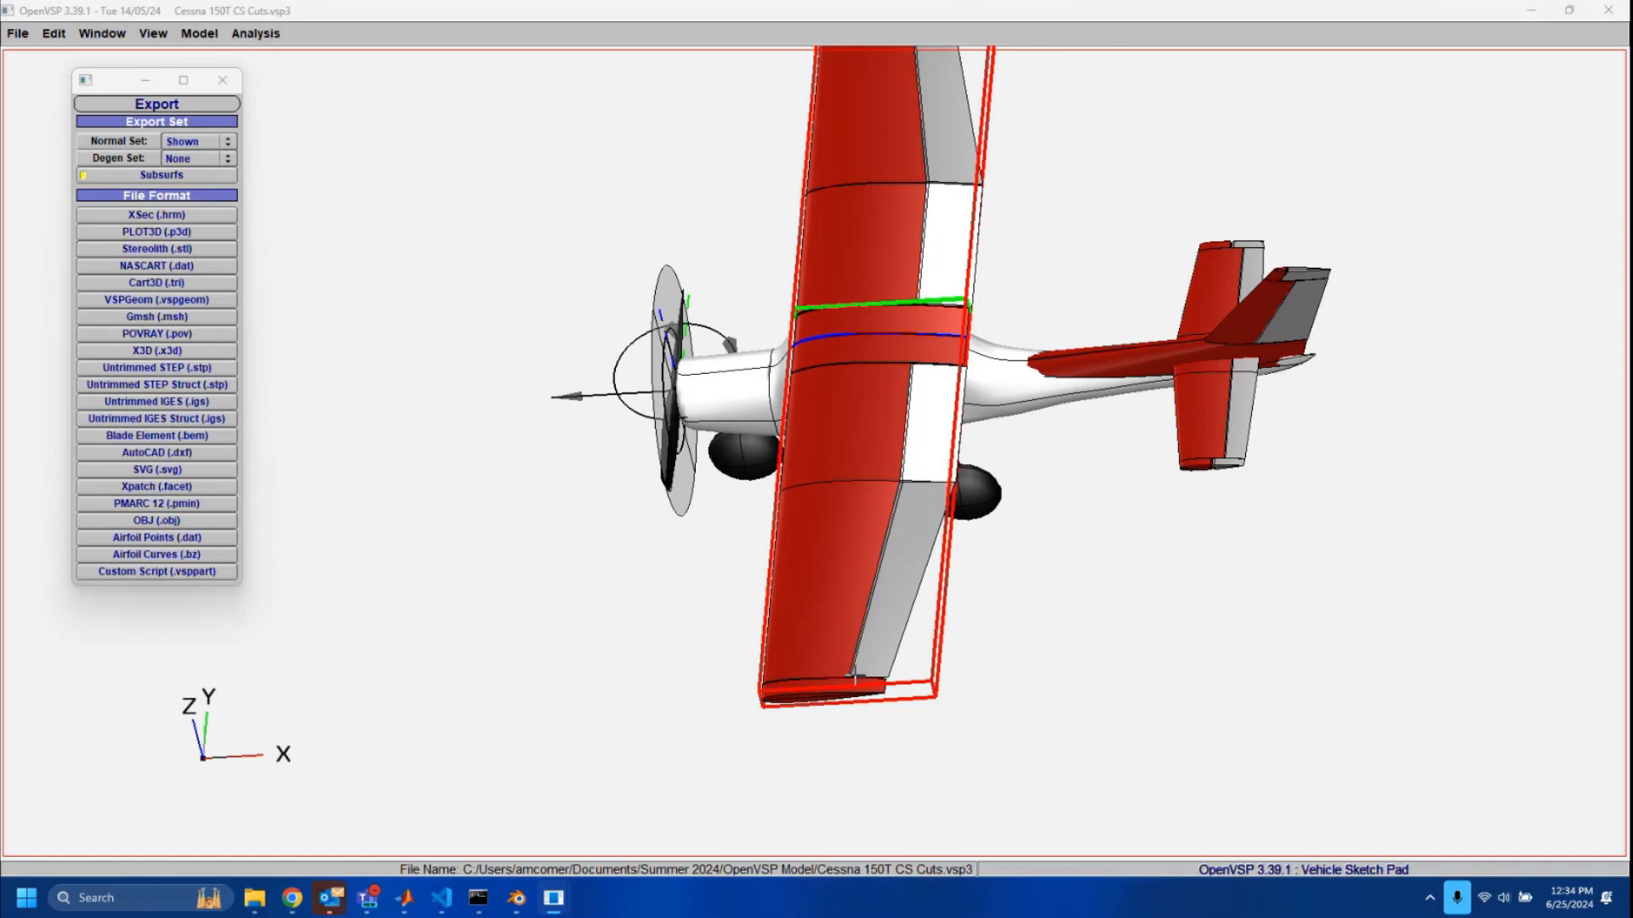
drag(1082, 561, 1073, 424)
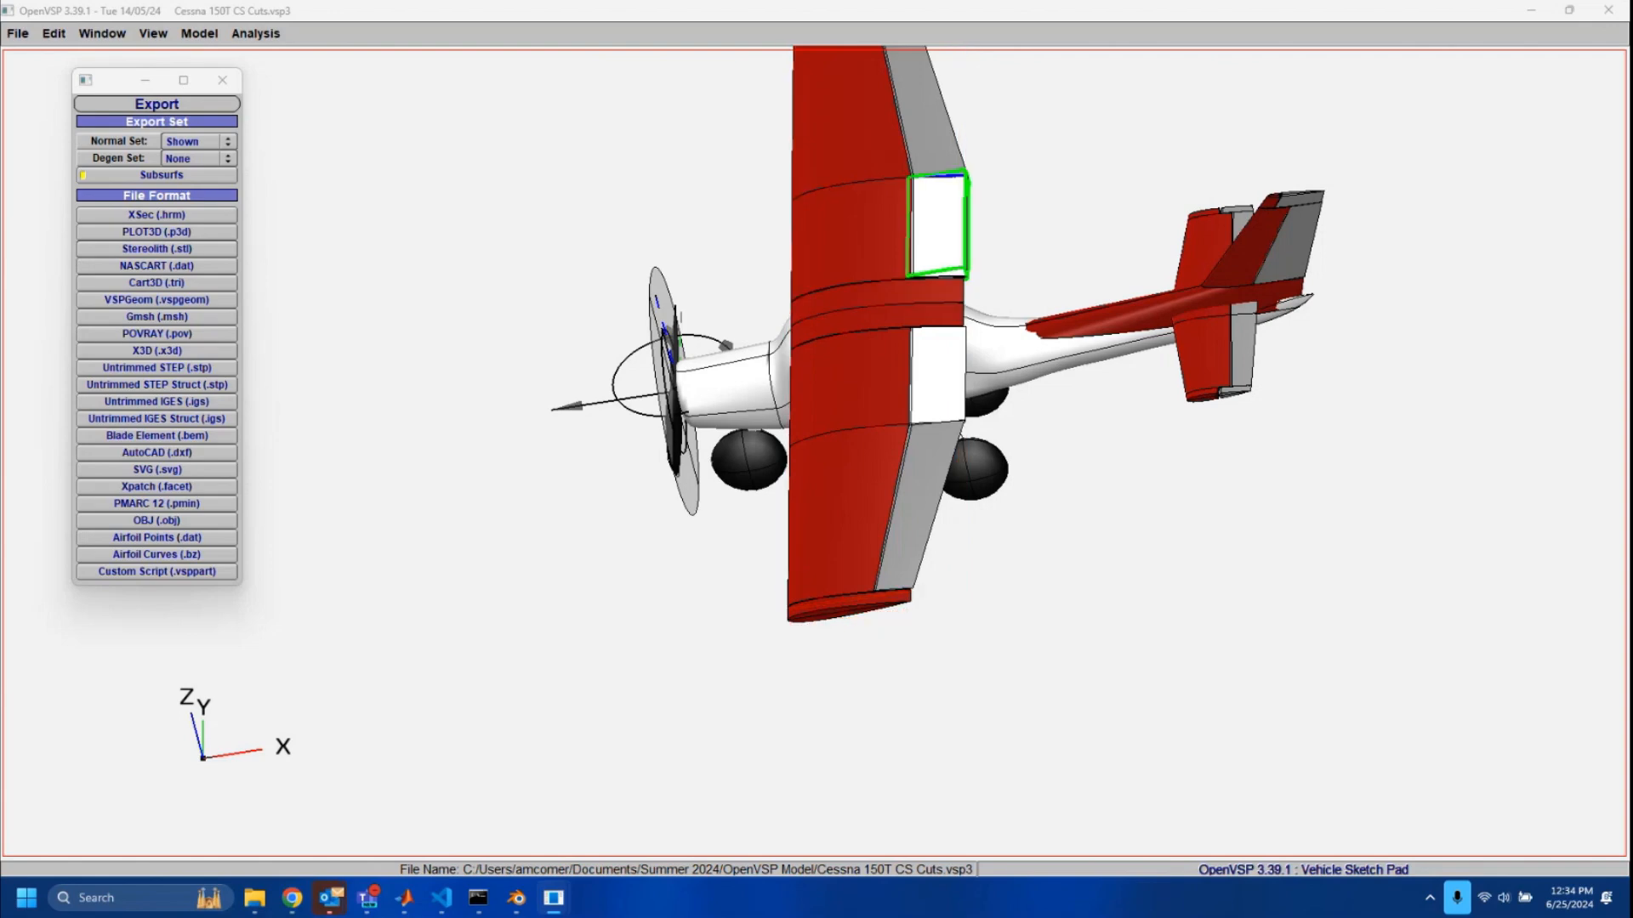
scroll(1130, 164, up, 3)
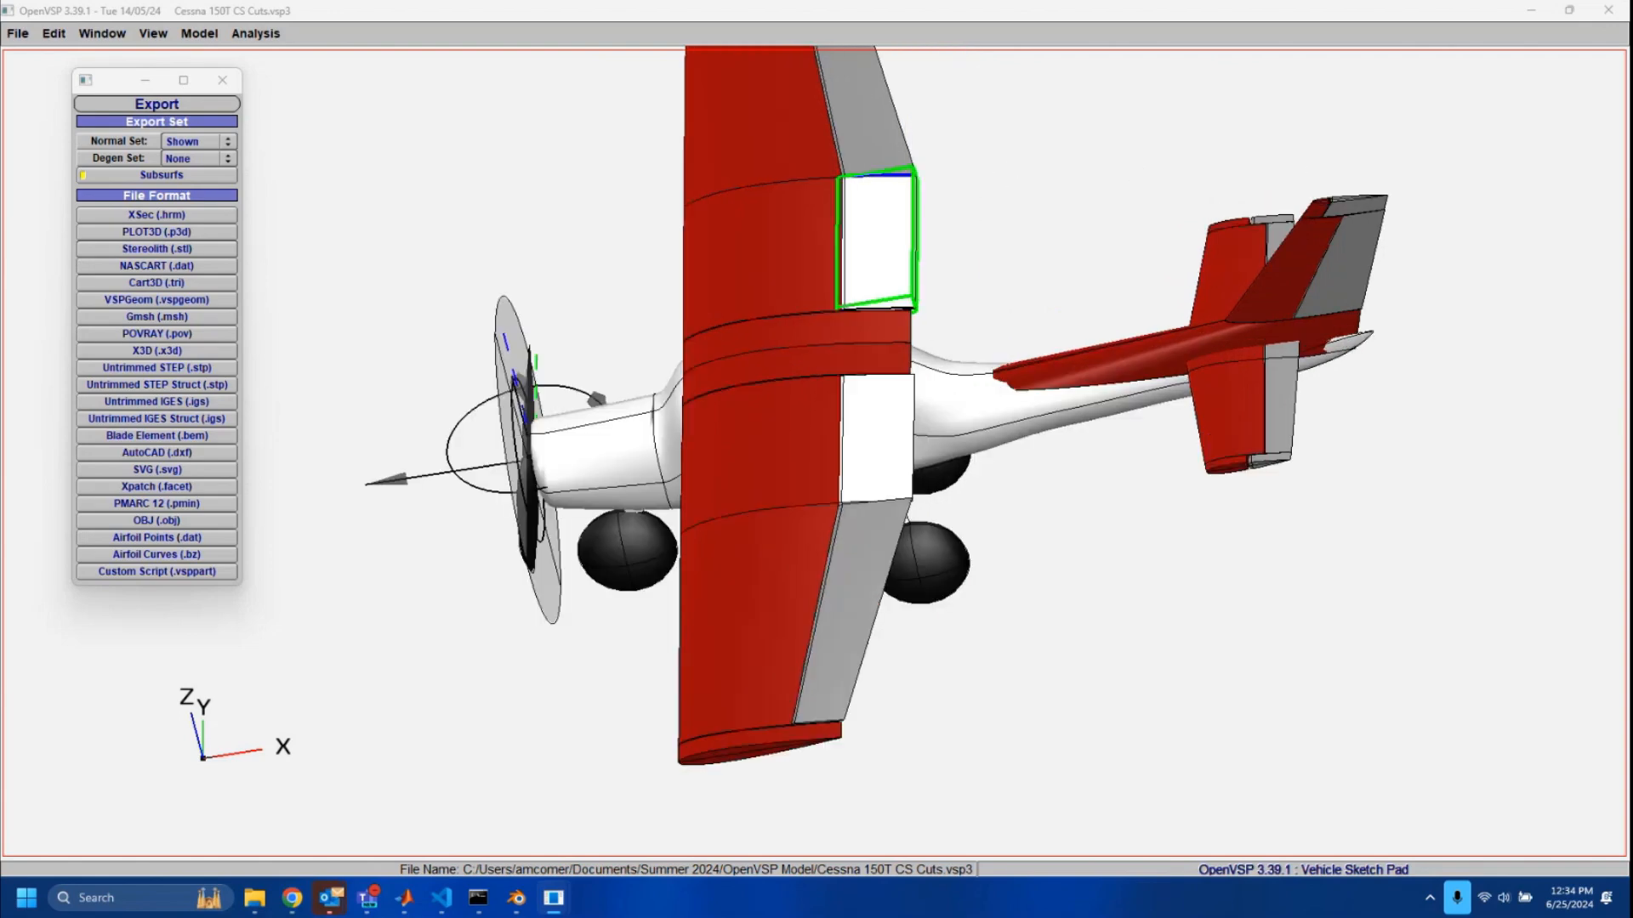
drag(1101, 202, 1127, 103)
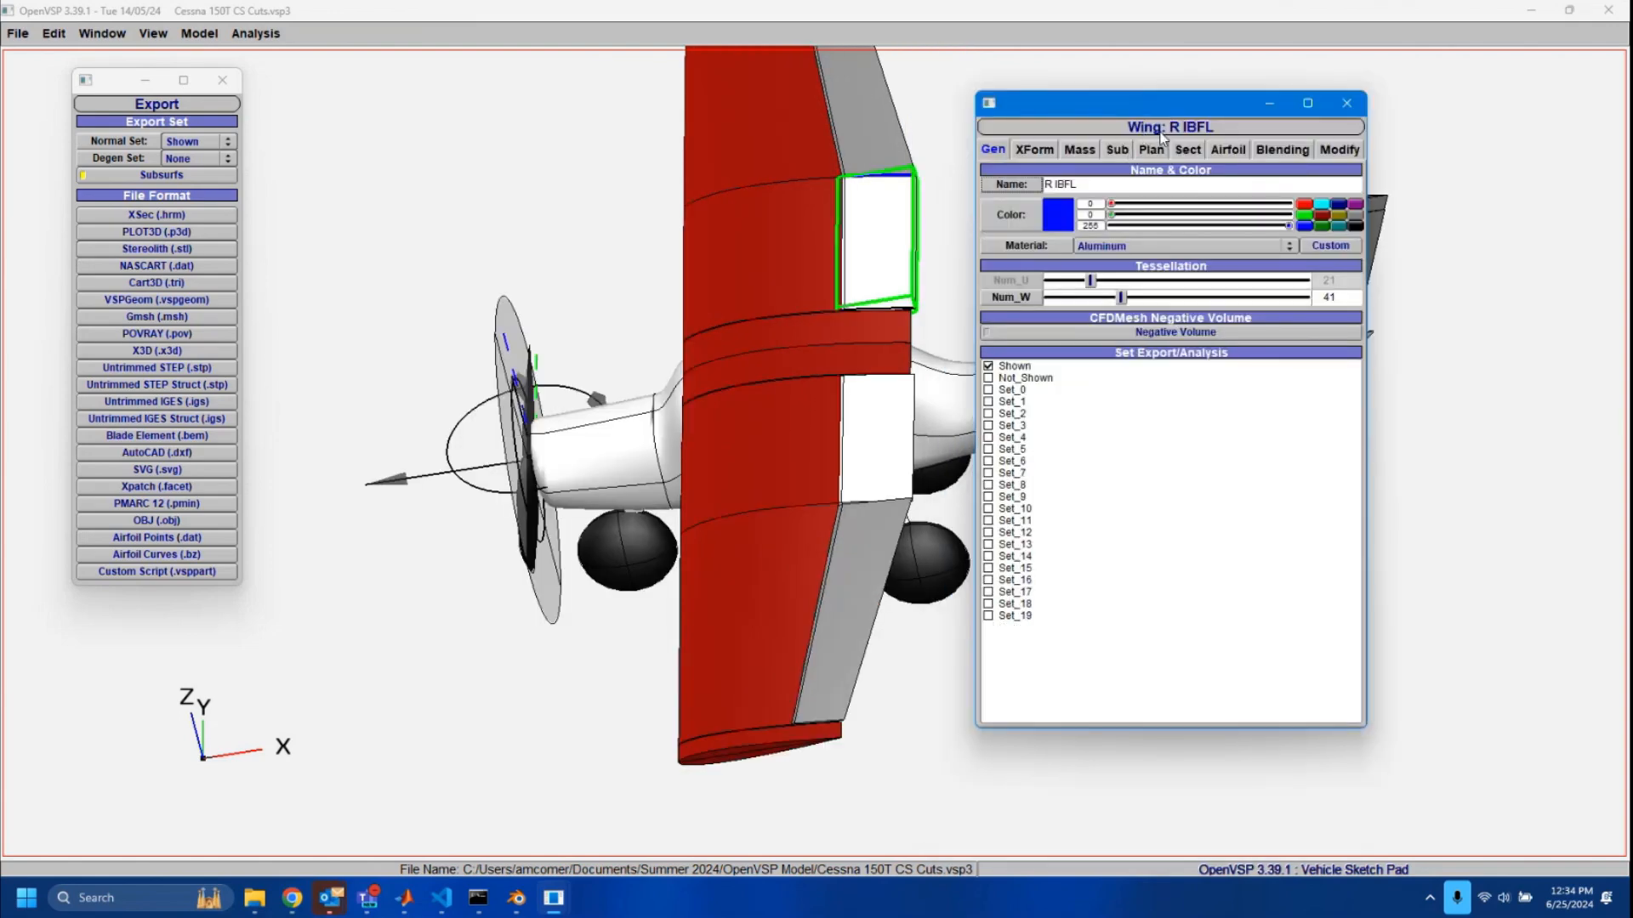
Review the R IBFL component's airfoil, blending and edge modification settings, and move its properties window off the model.
click(1227, 150)
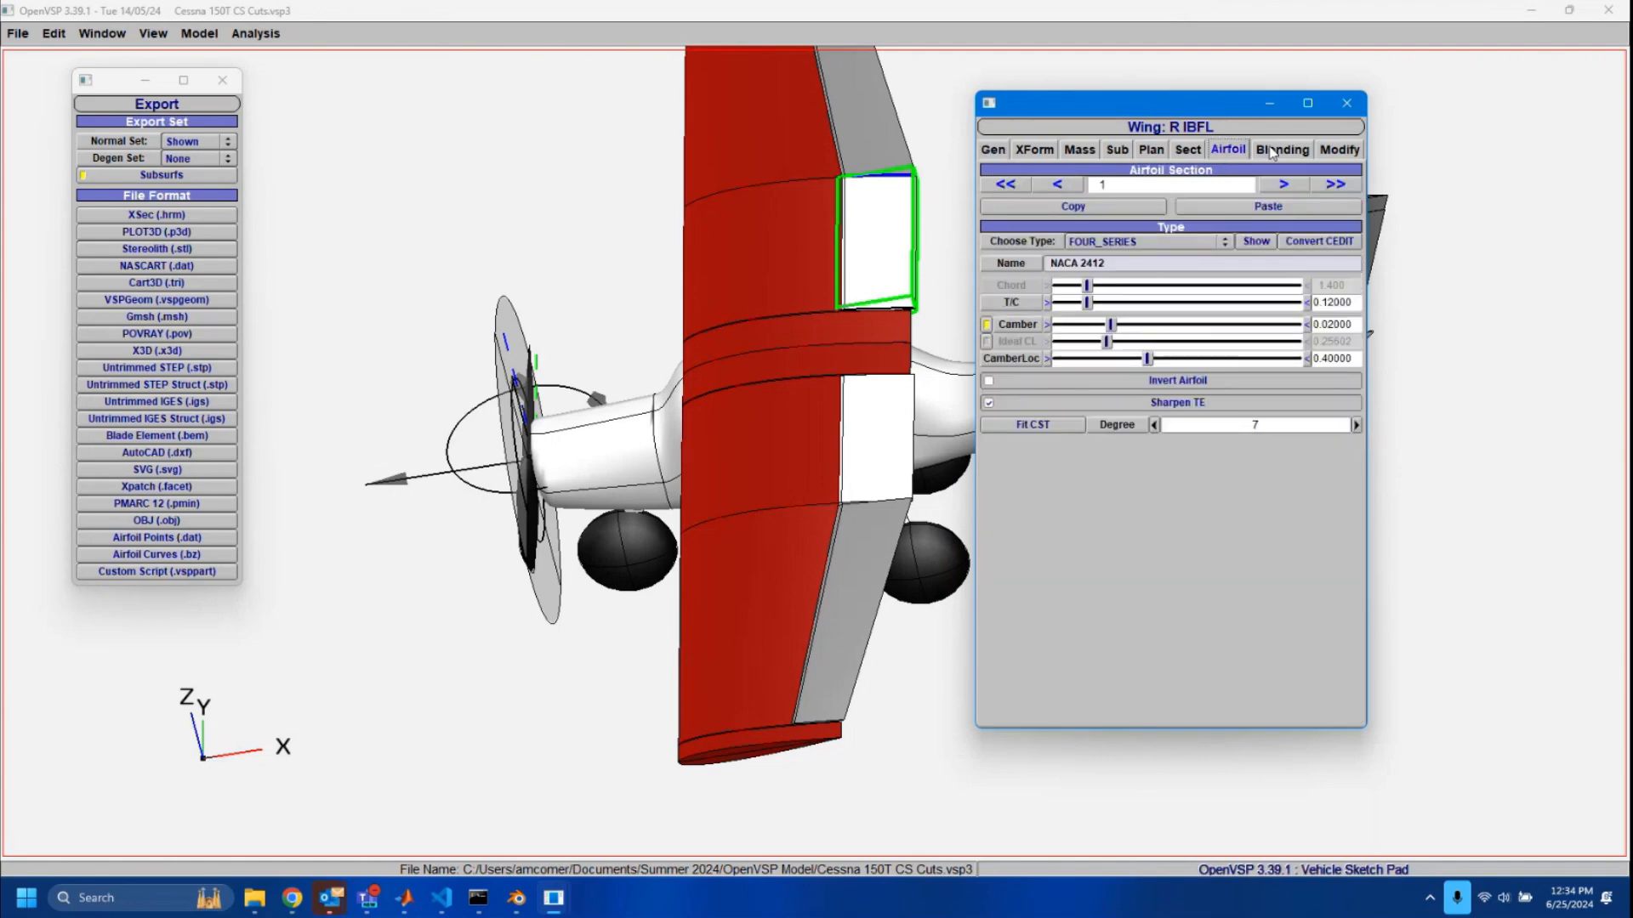
click(1279, 149)
click(1340, 150)
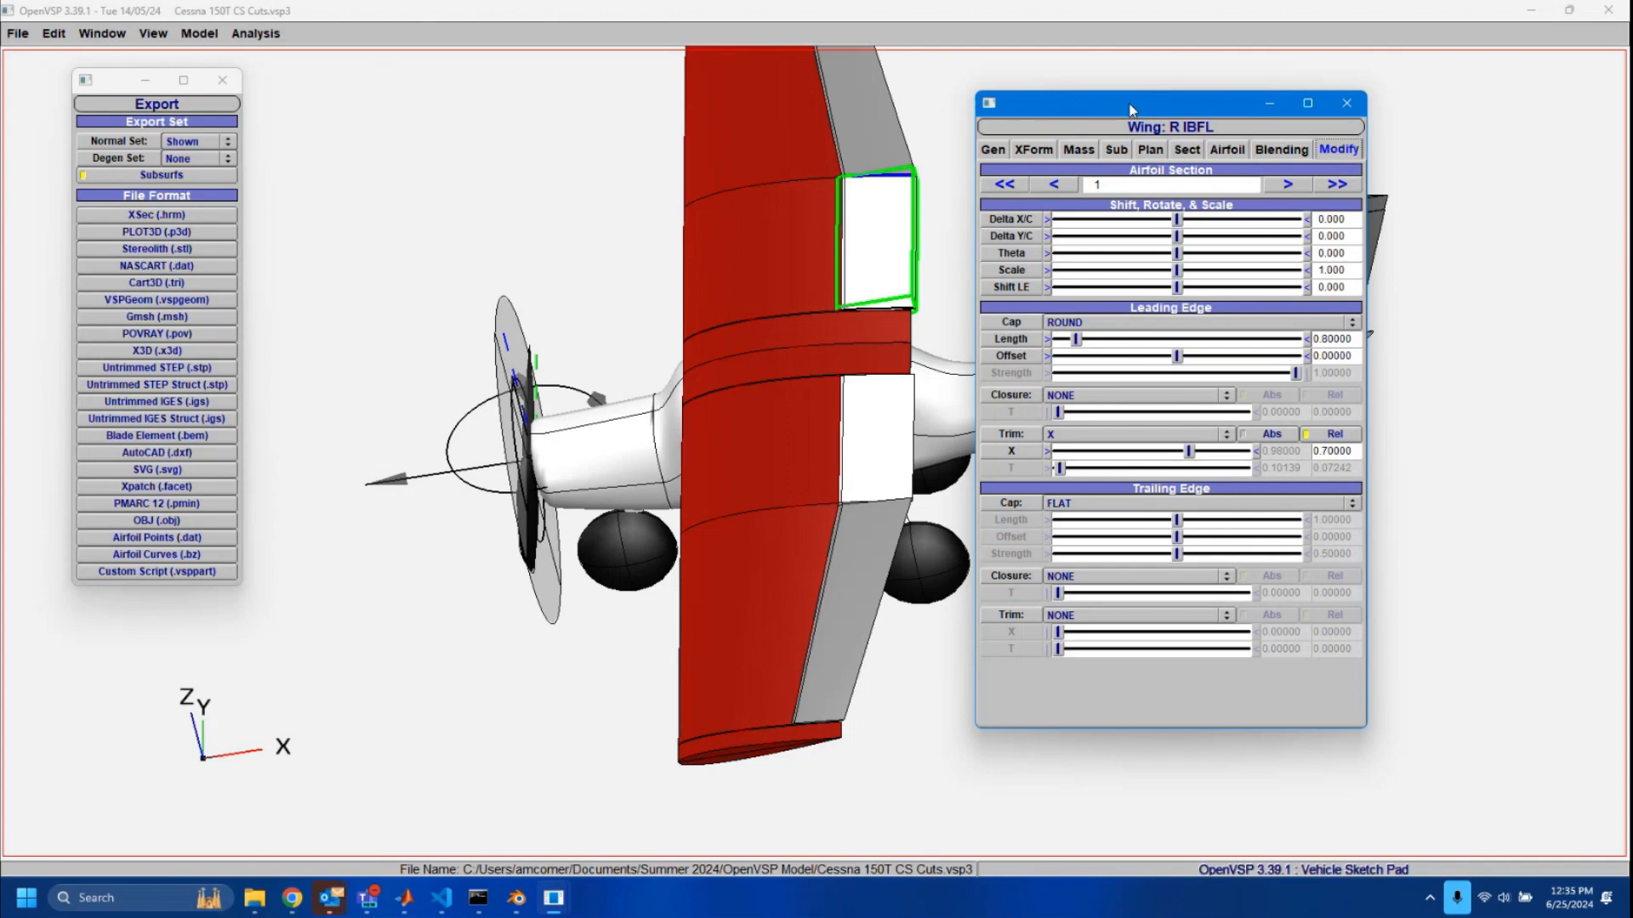
drag(1129, 111, 1632, 9)
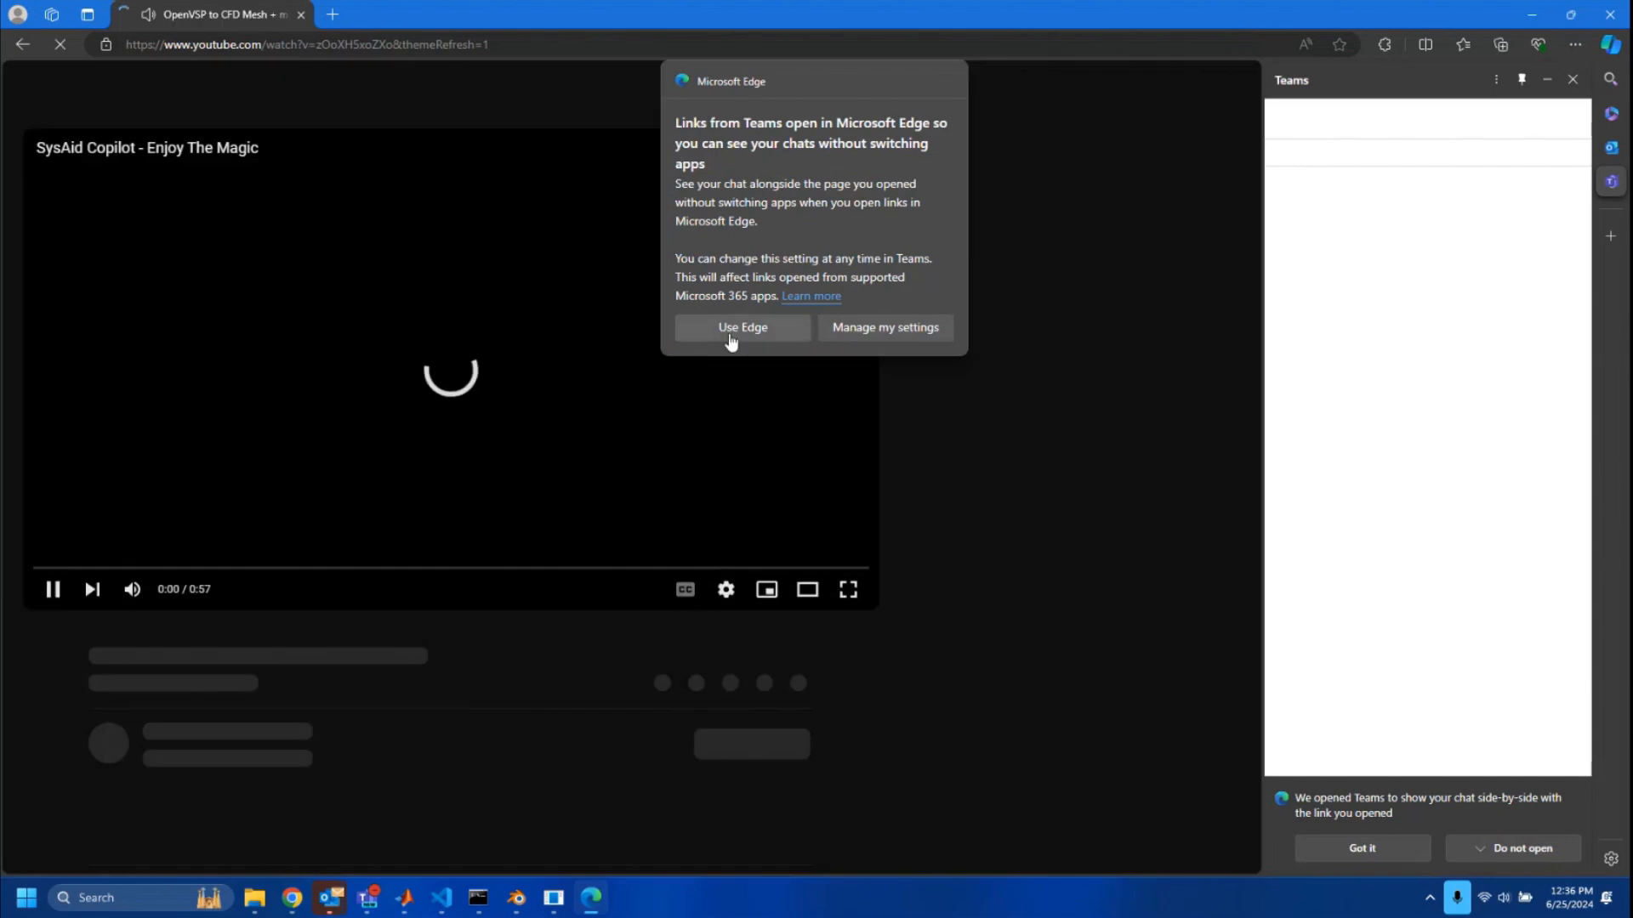
Accept opening Teams links in Edge, skim the OpenVSP to CFD Mesh video's chapters and pause it at 11:43.
click(730, 335)
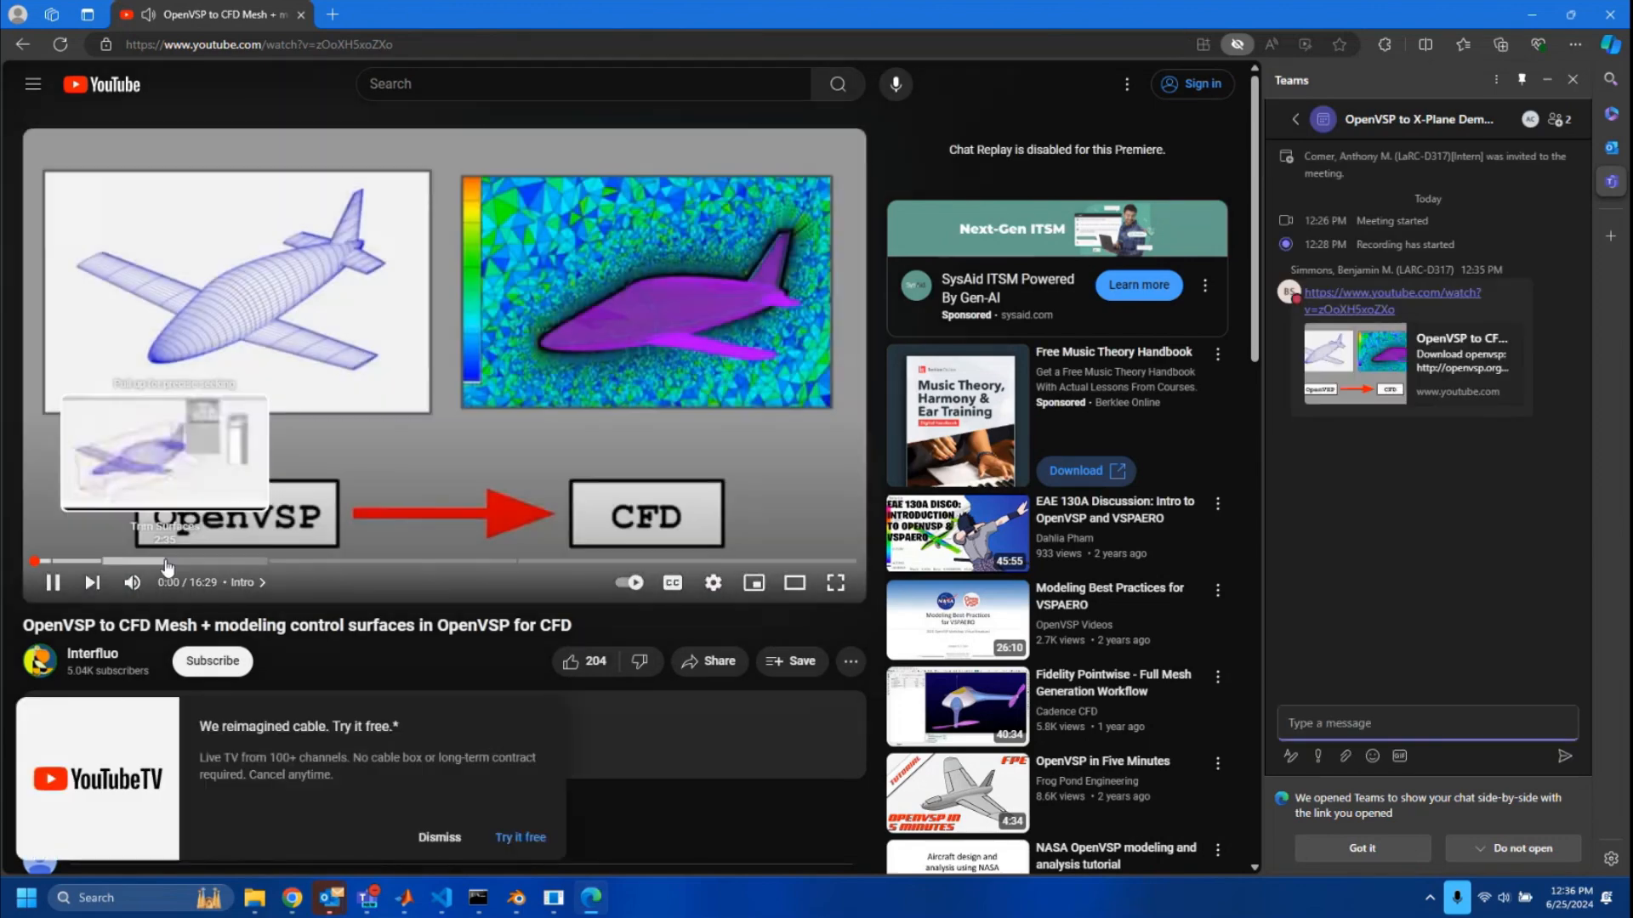
click(166, 562)
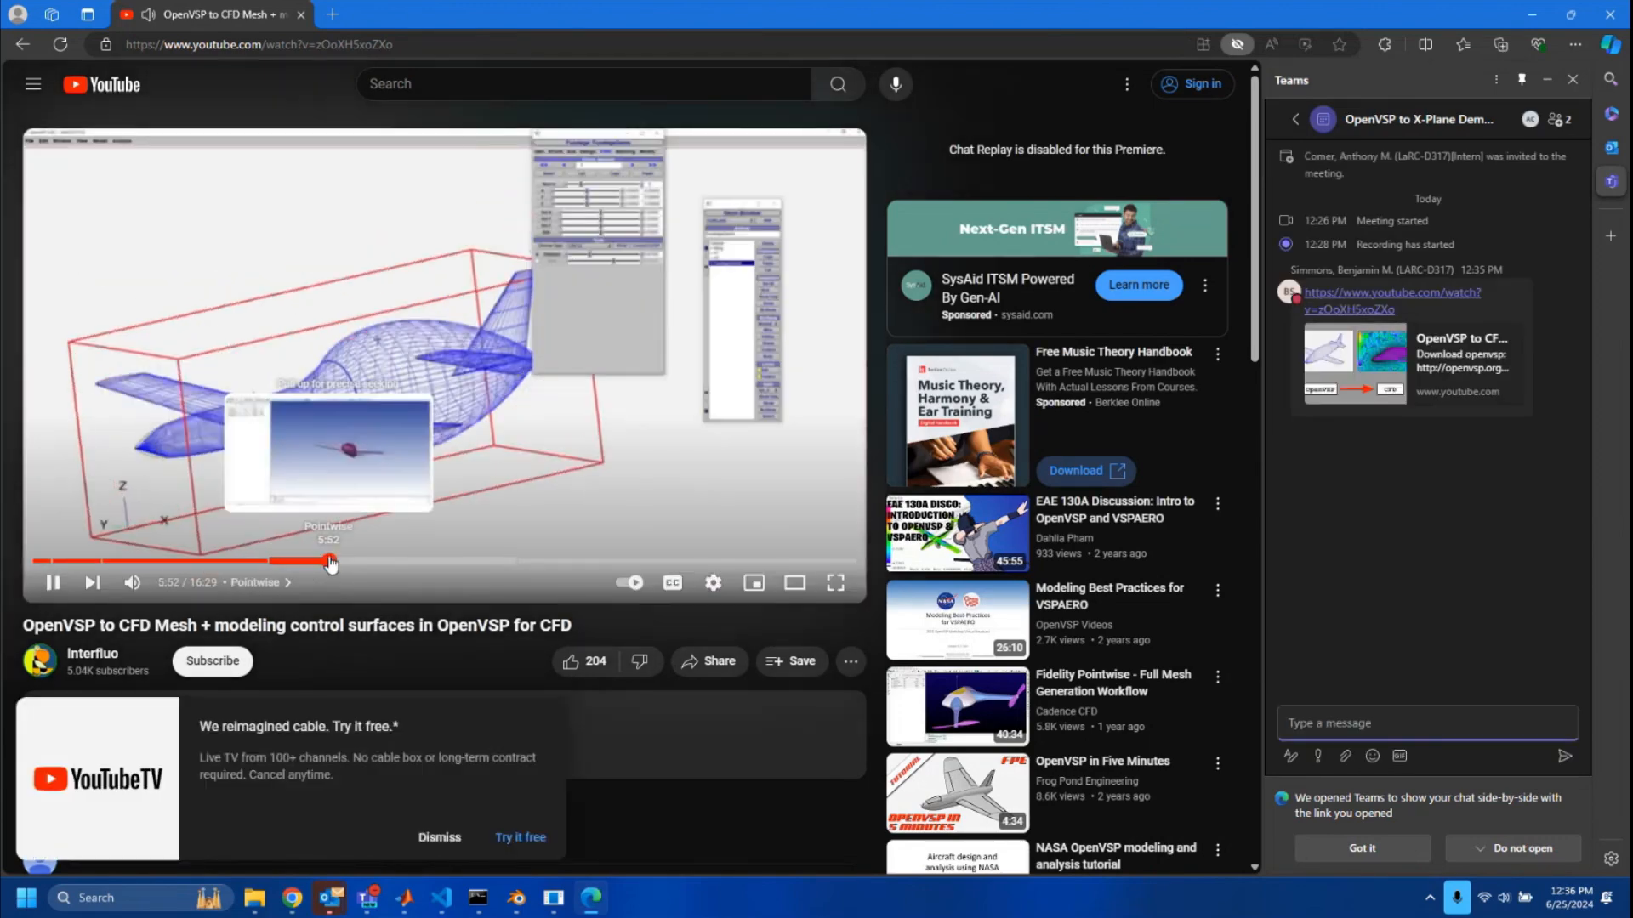
click(406, 562)
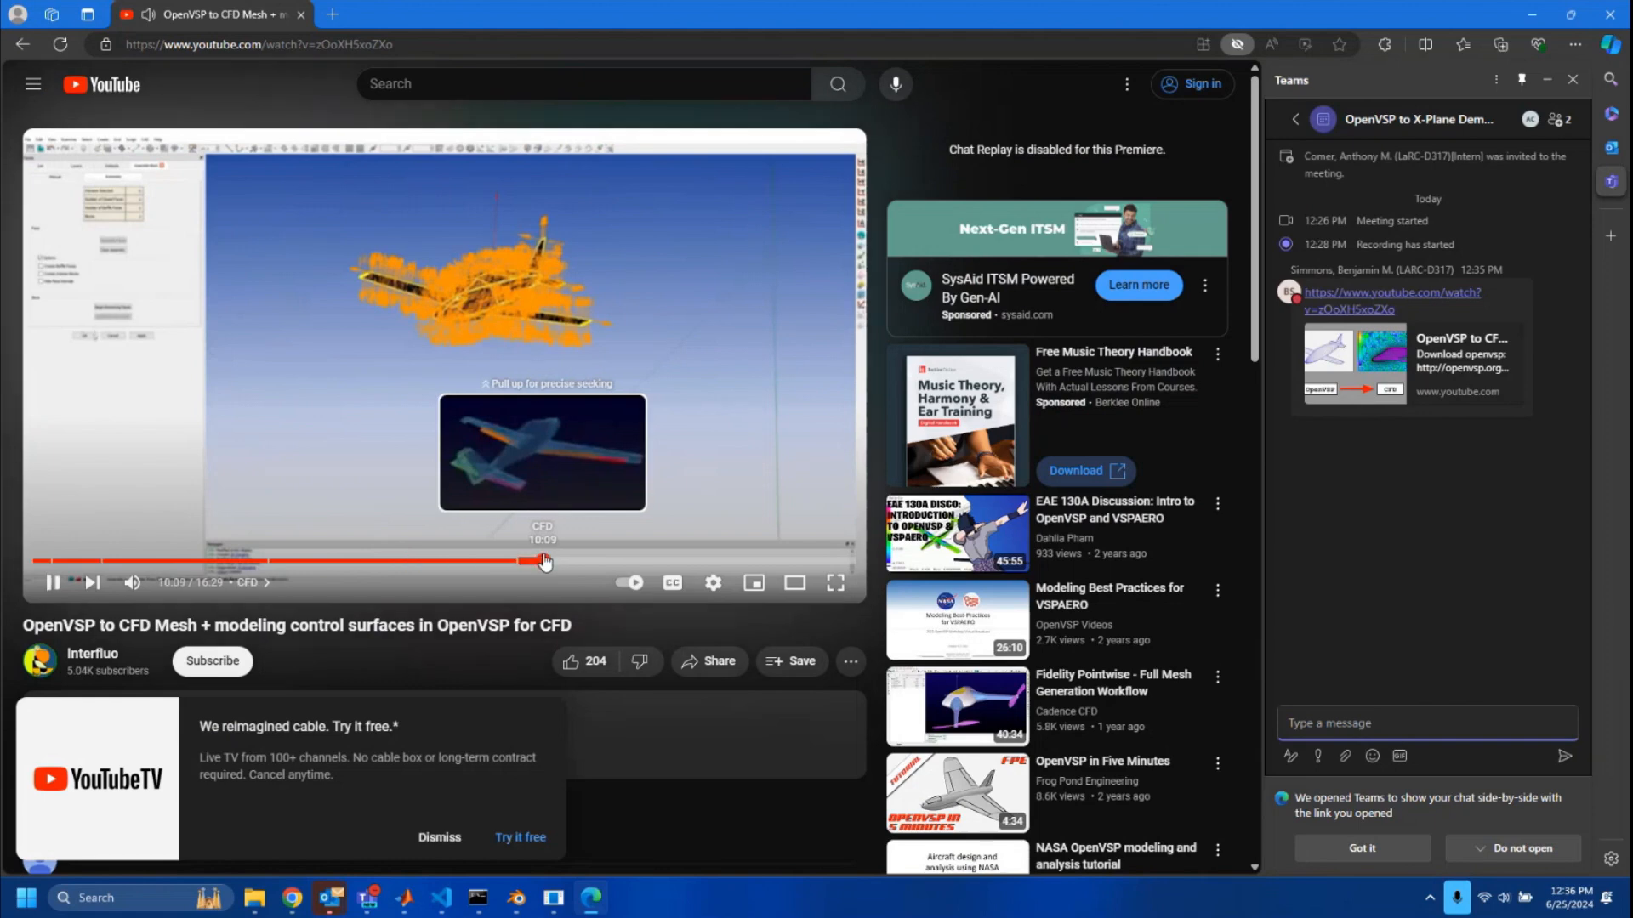
click(544, 562)
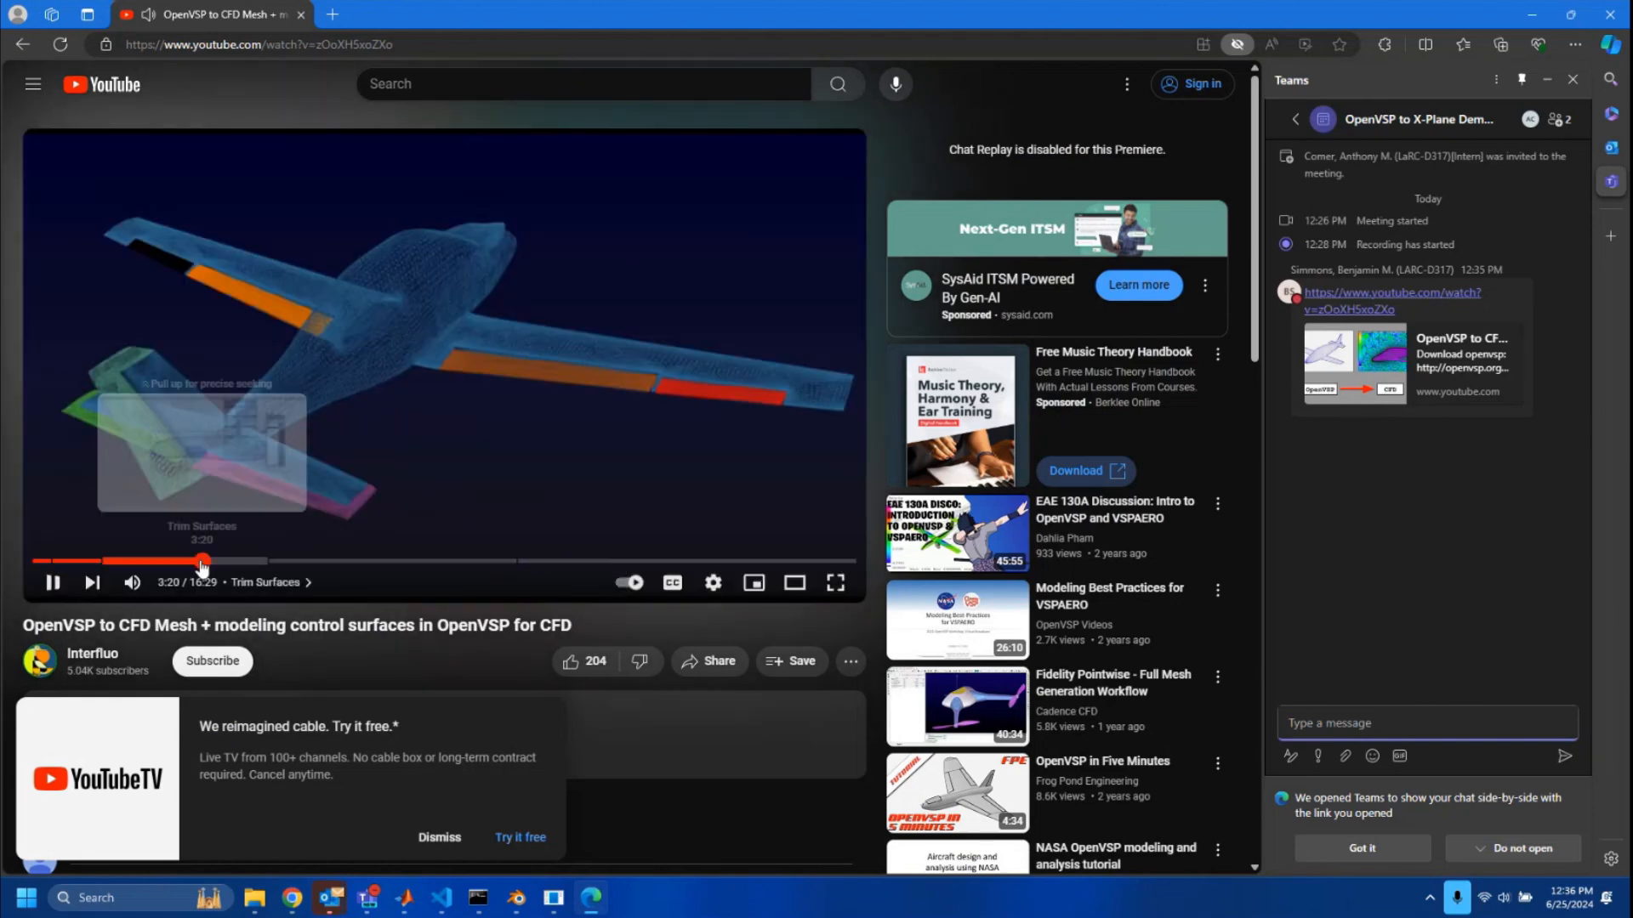
click(140, 562)
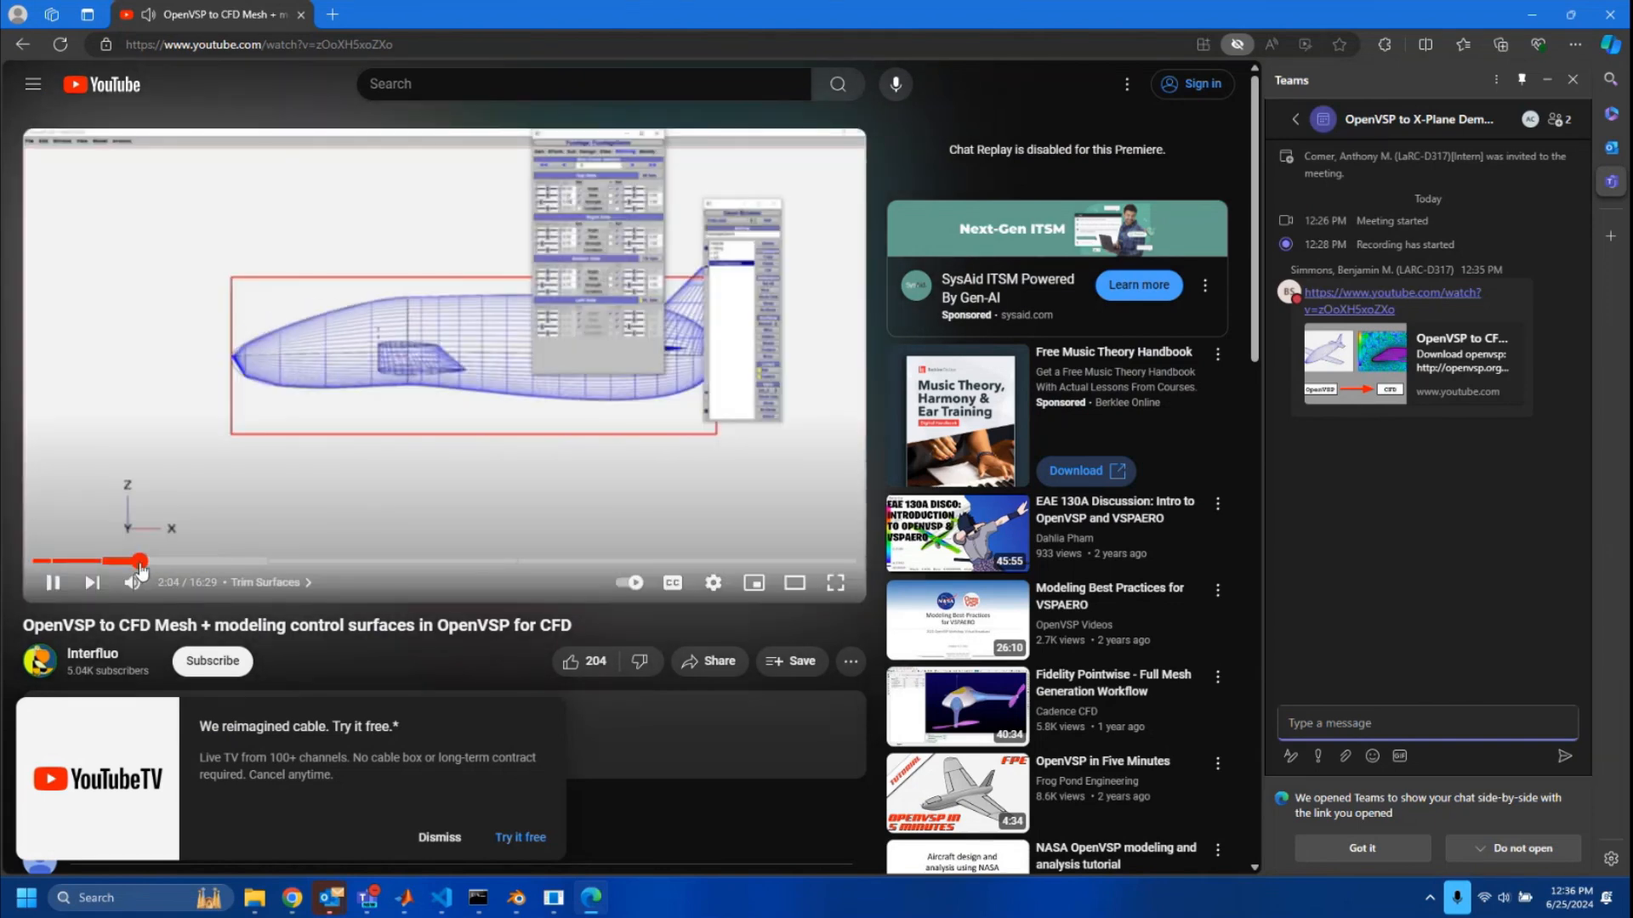
click(316, 562)
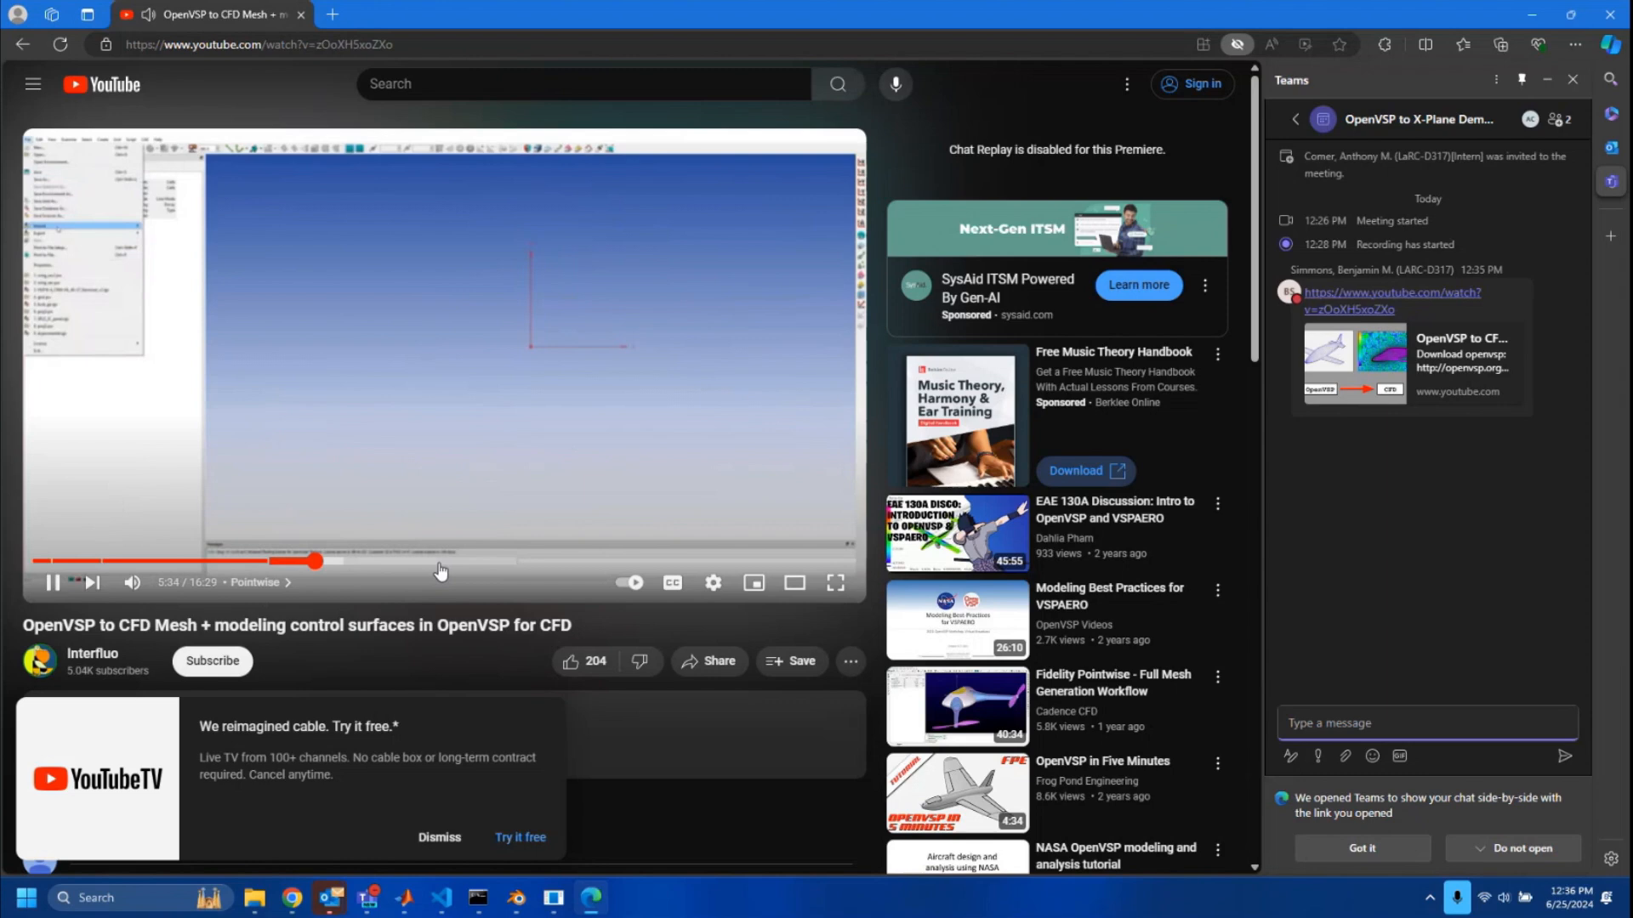
click(452, 562)
click(543, 562)
click(620, 562)
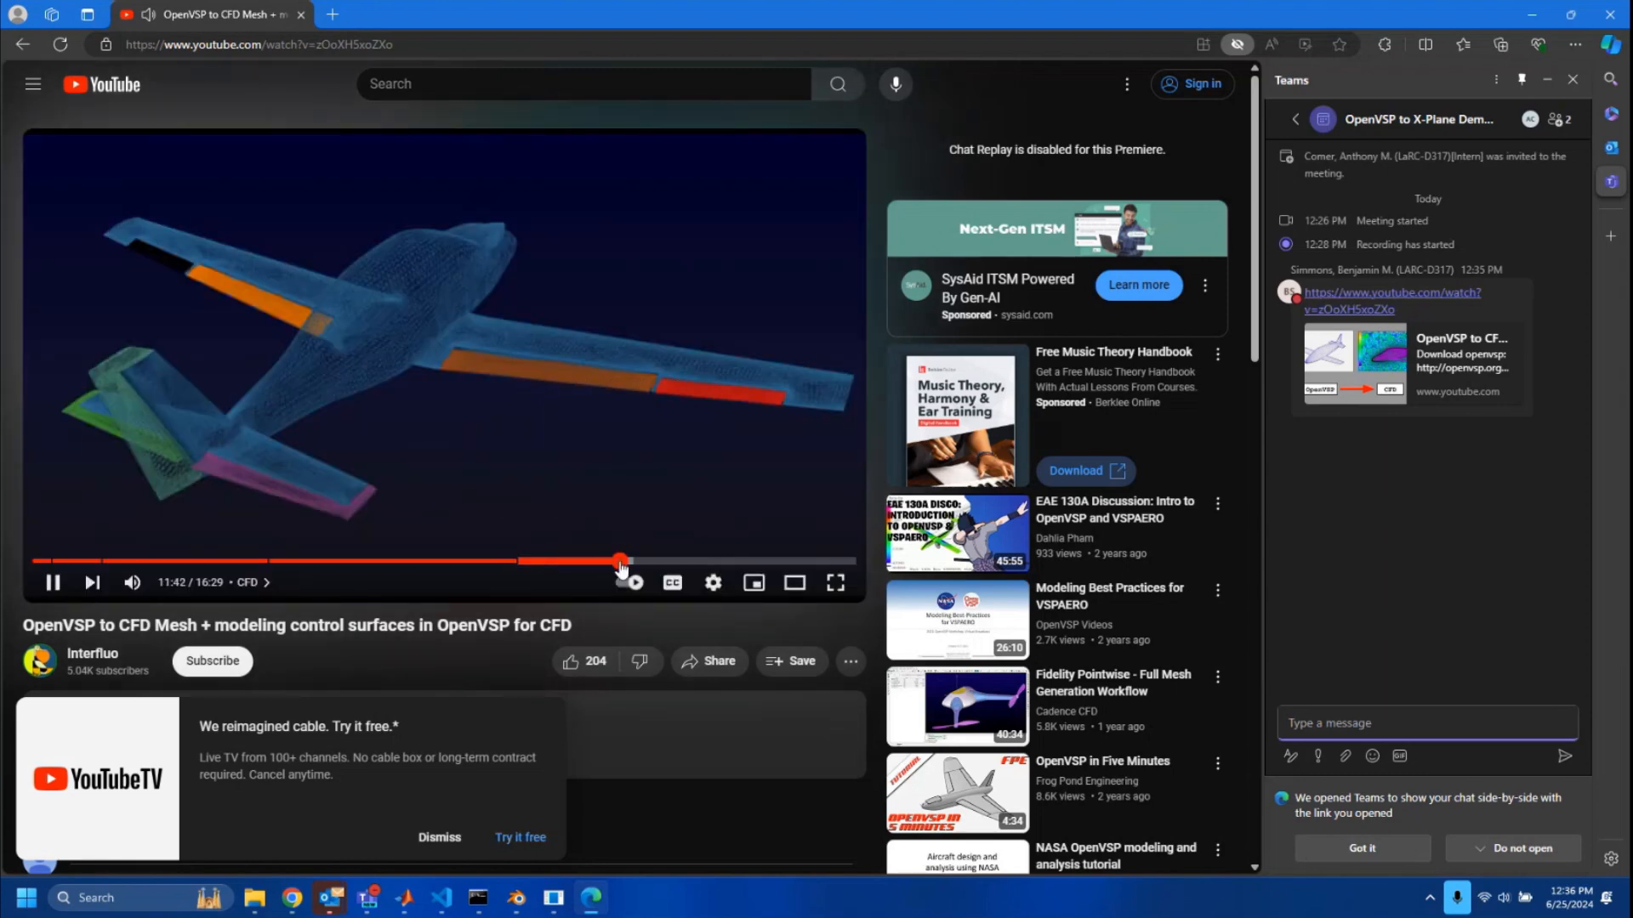
click(495, 451)
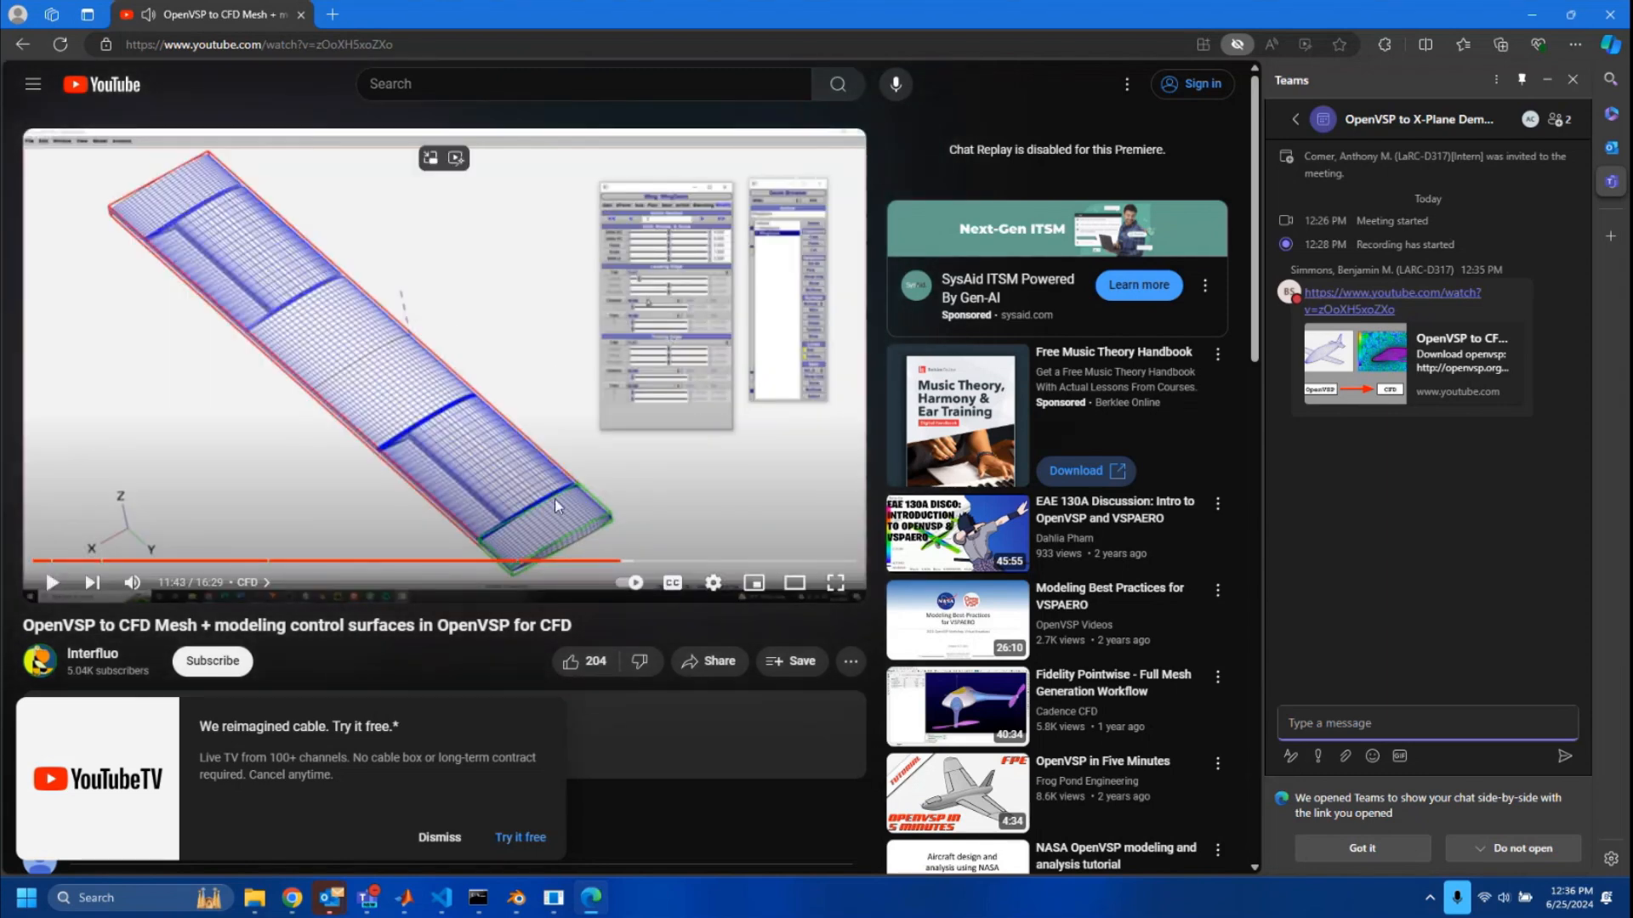
Show the paused video in full screen and set its quality to 1440p60.
drag(620, 562, 618, 566)
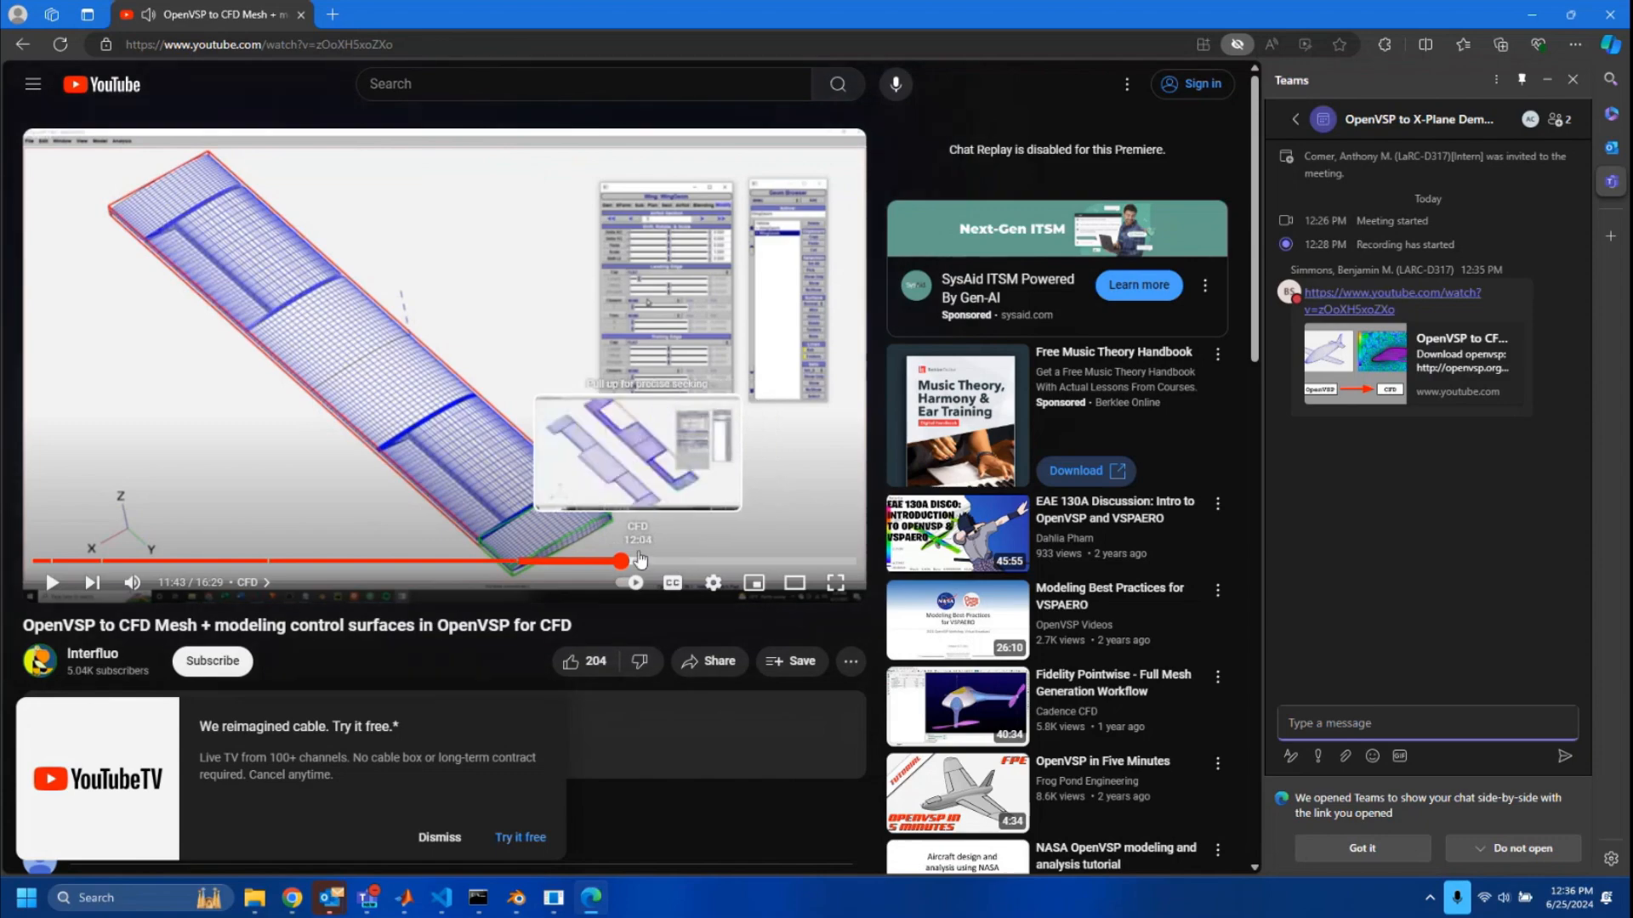
click(835, 582)
click(1539, 895)
click(1479, 831)
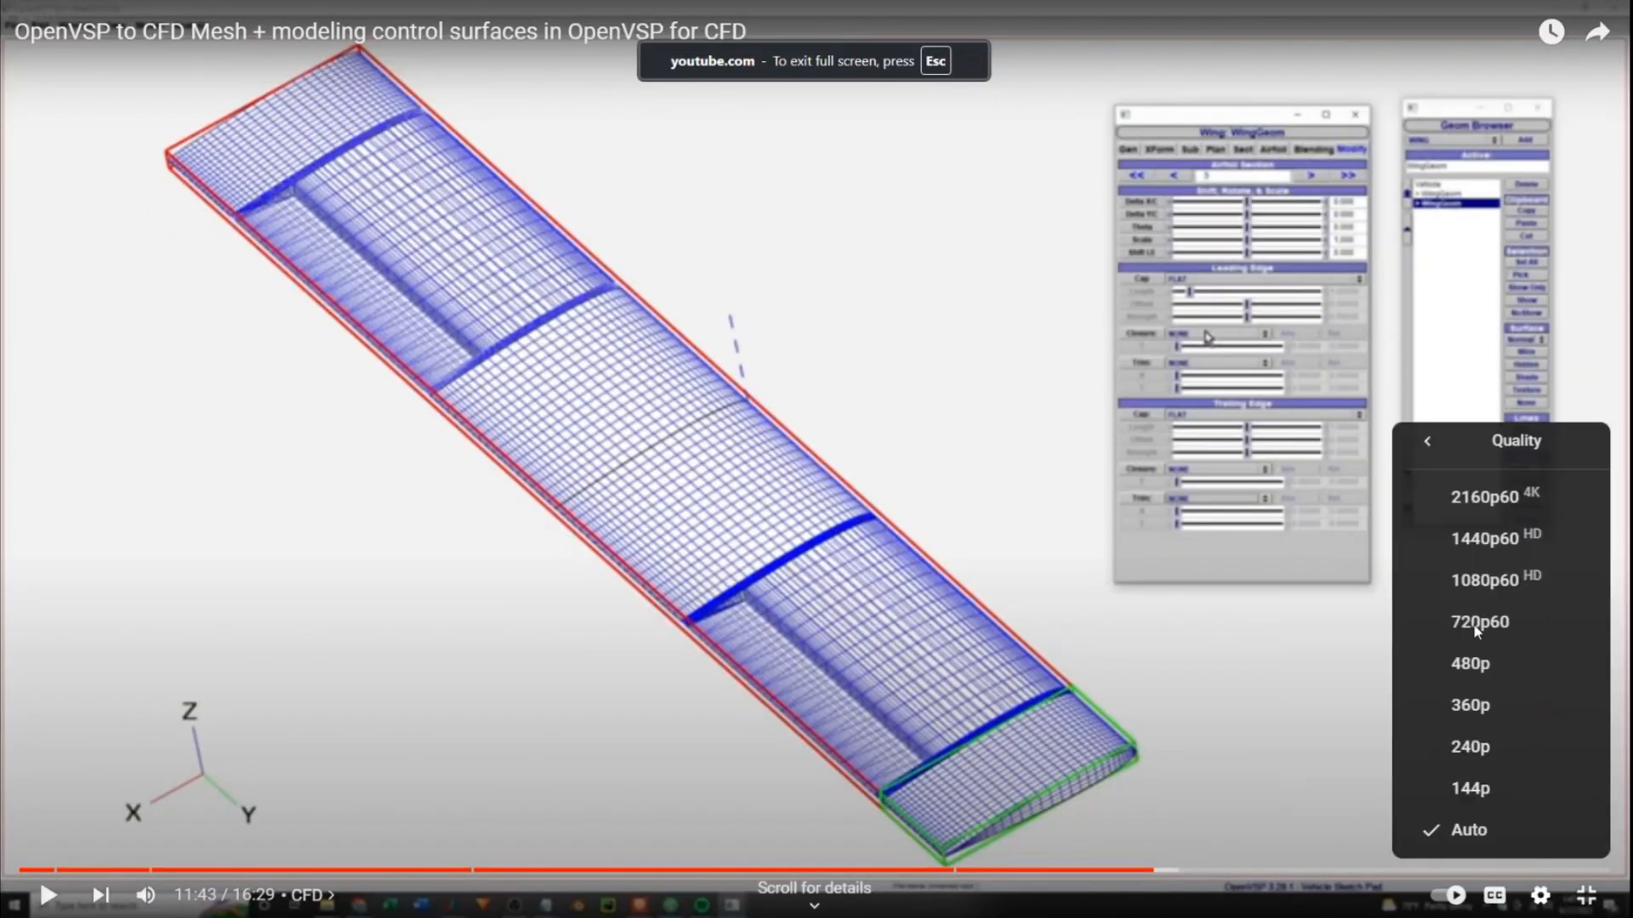
click(1487, 539)
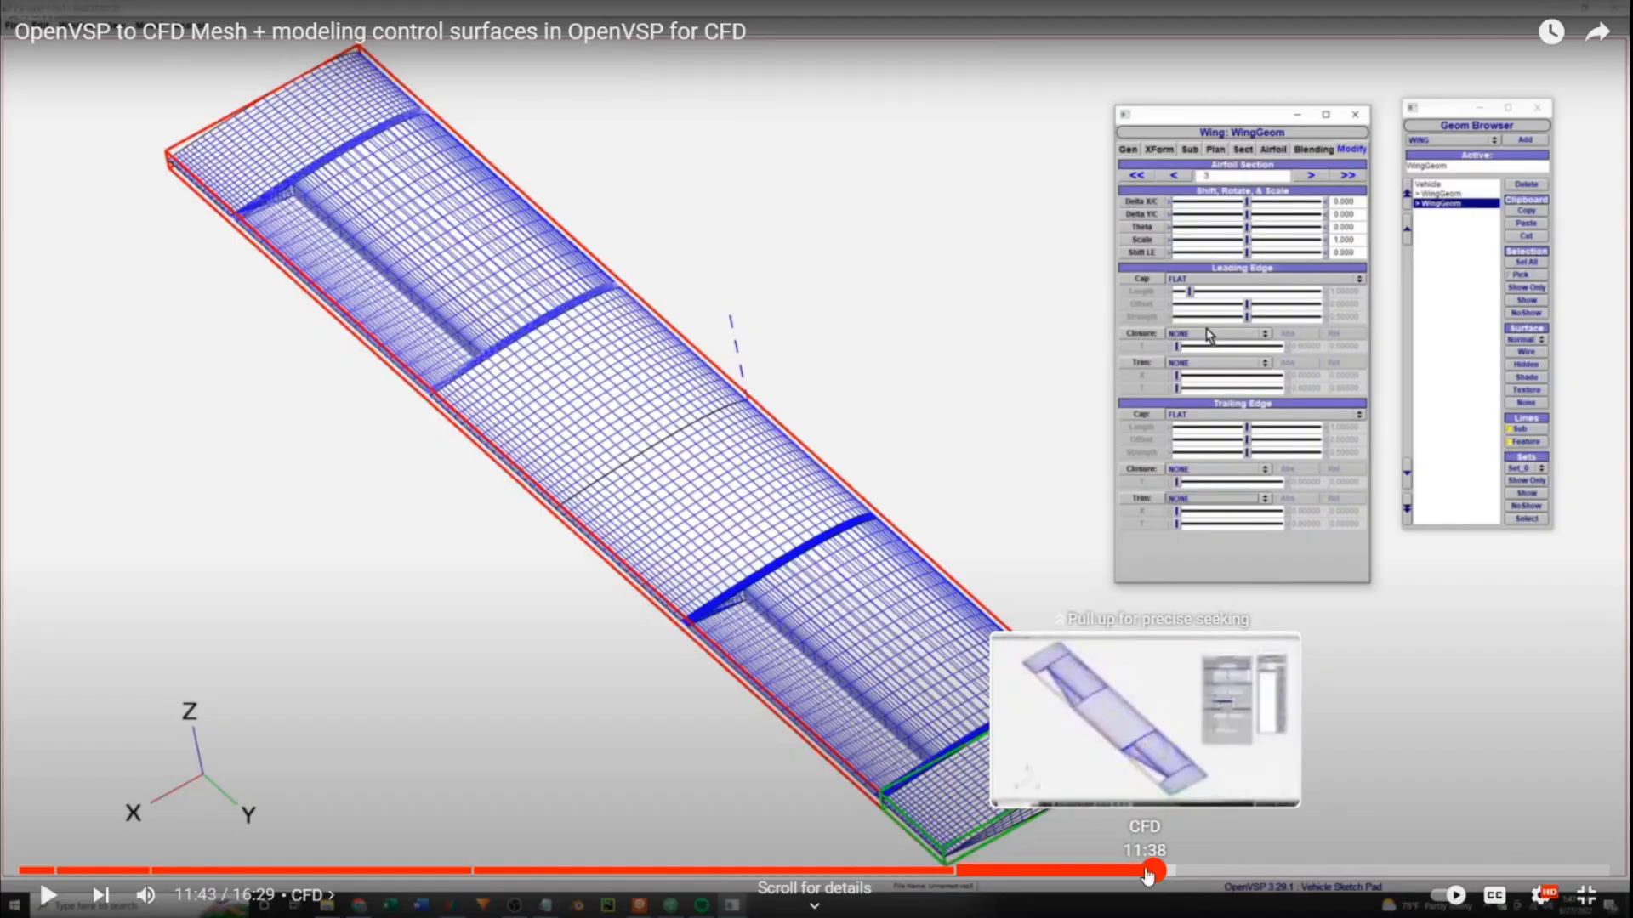
Review the video's control-surface modeling between 11:05 and 14:54, pause it, exit full screen and return to OpenVSP.
drag(1135, 872, 1088, 876)
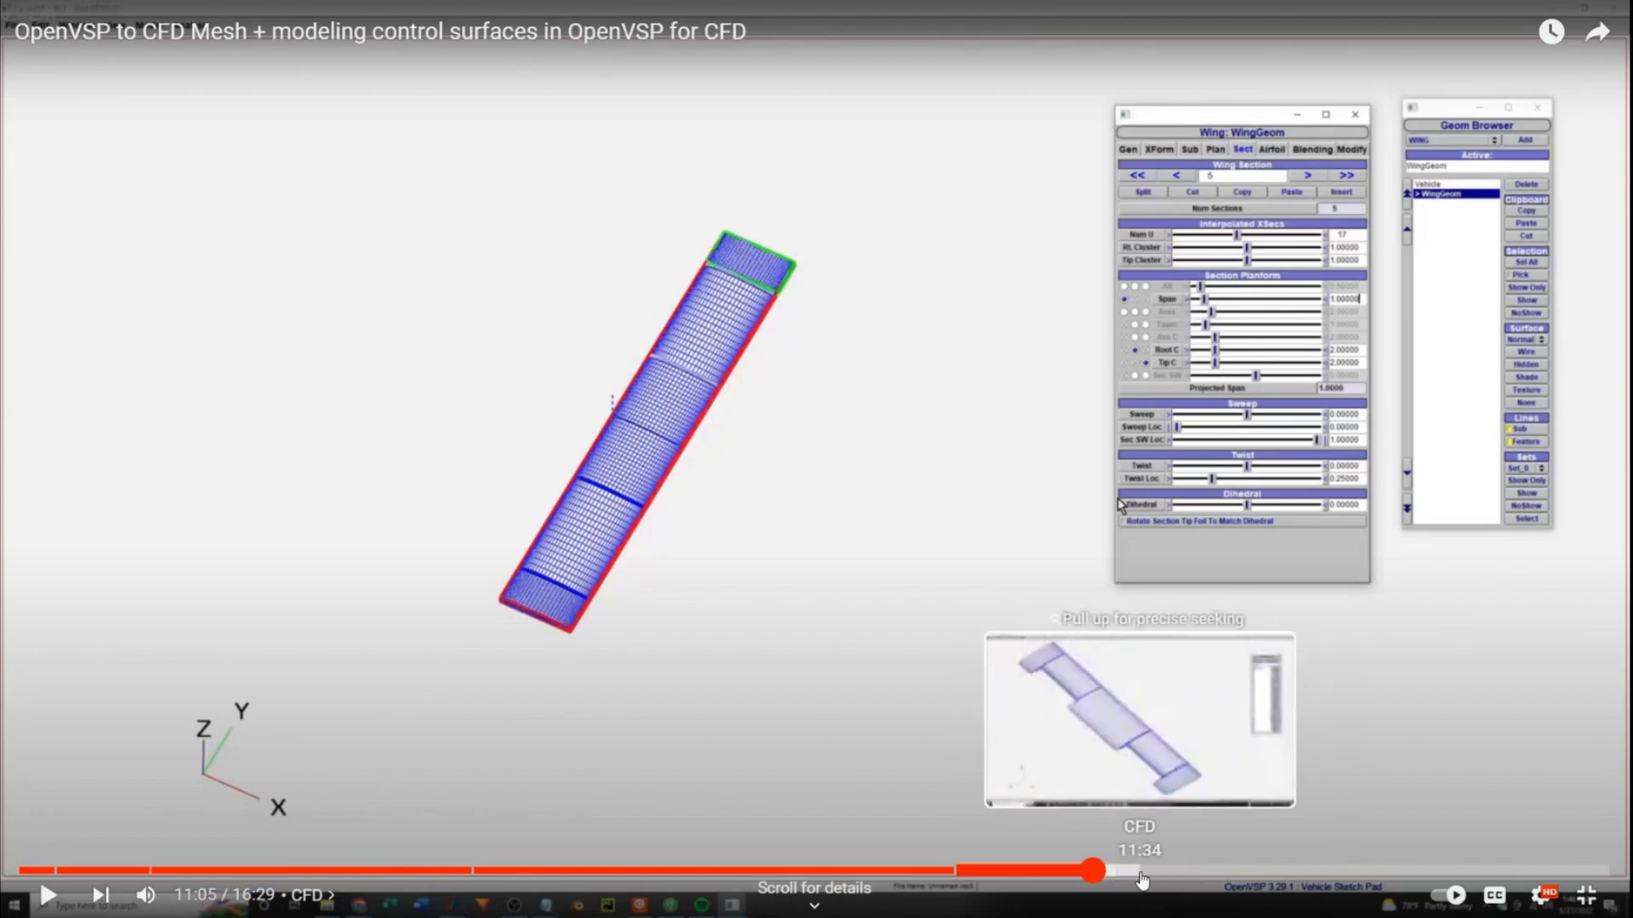
click(1117, 873)
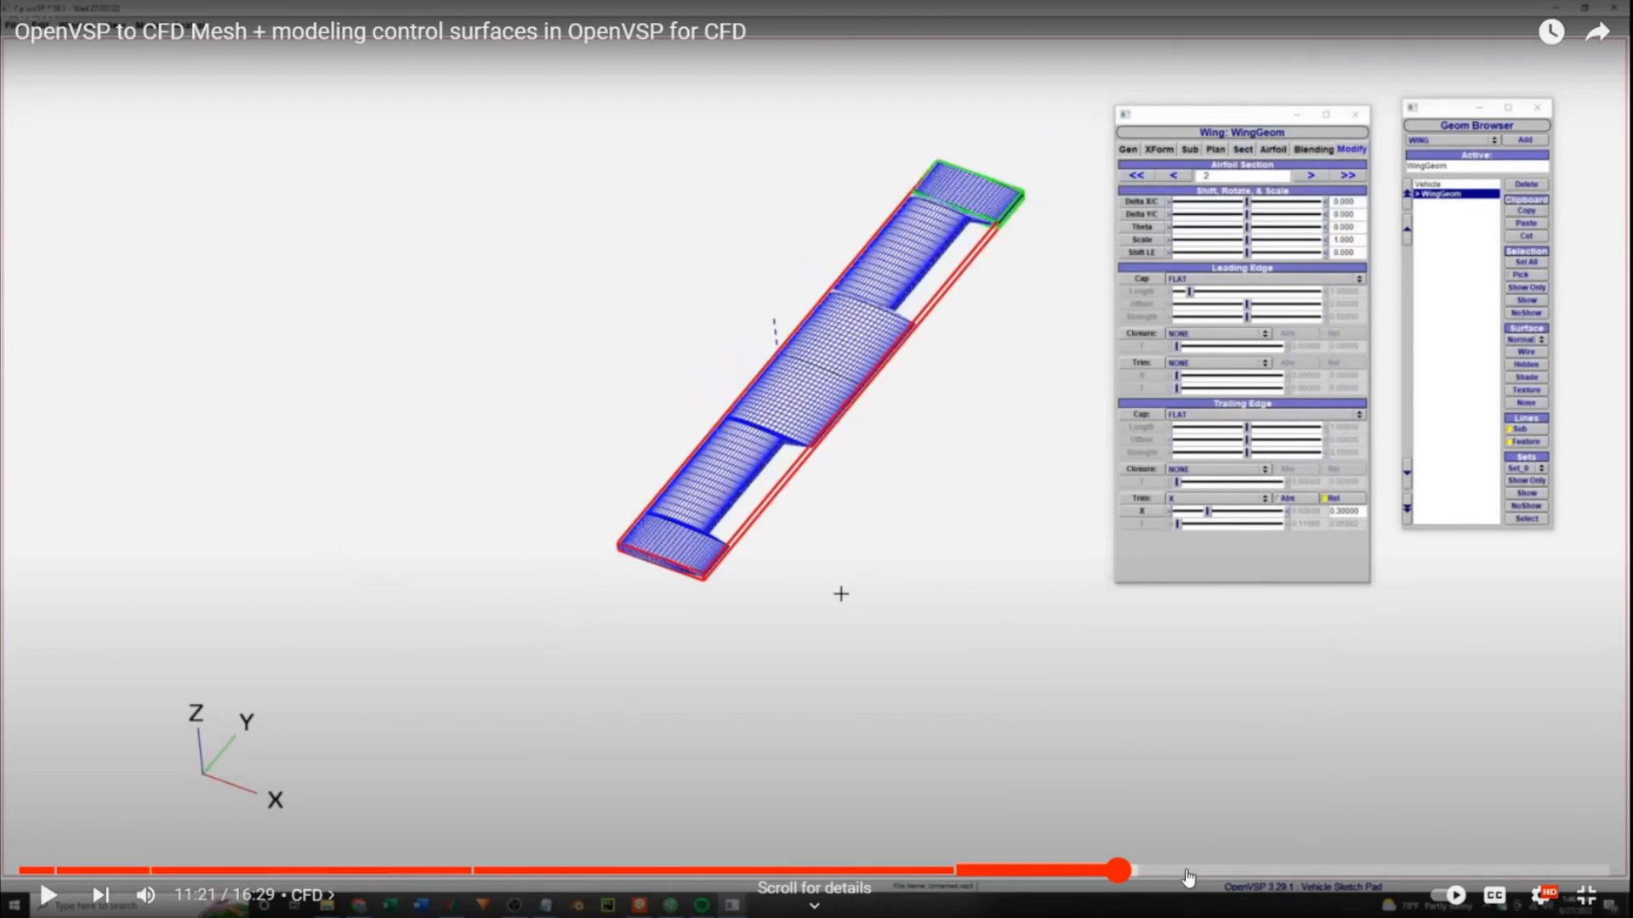
drag(1222, 874, 1302, 878)
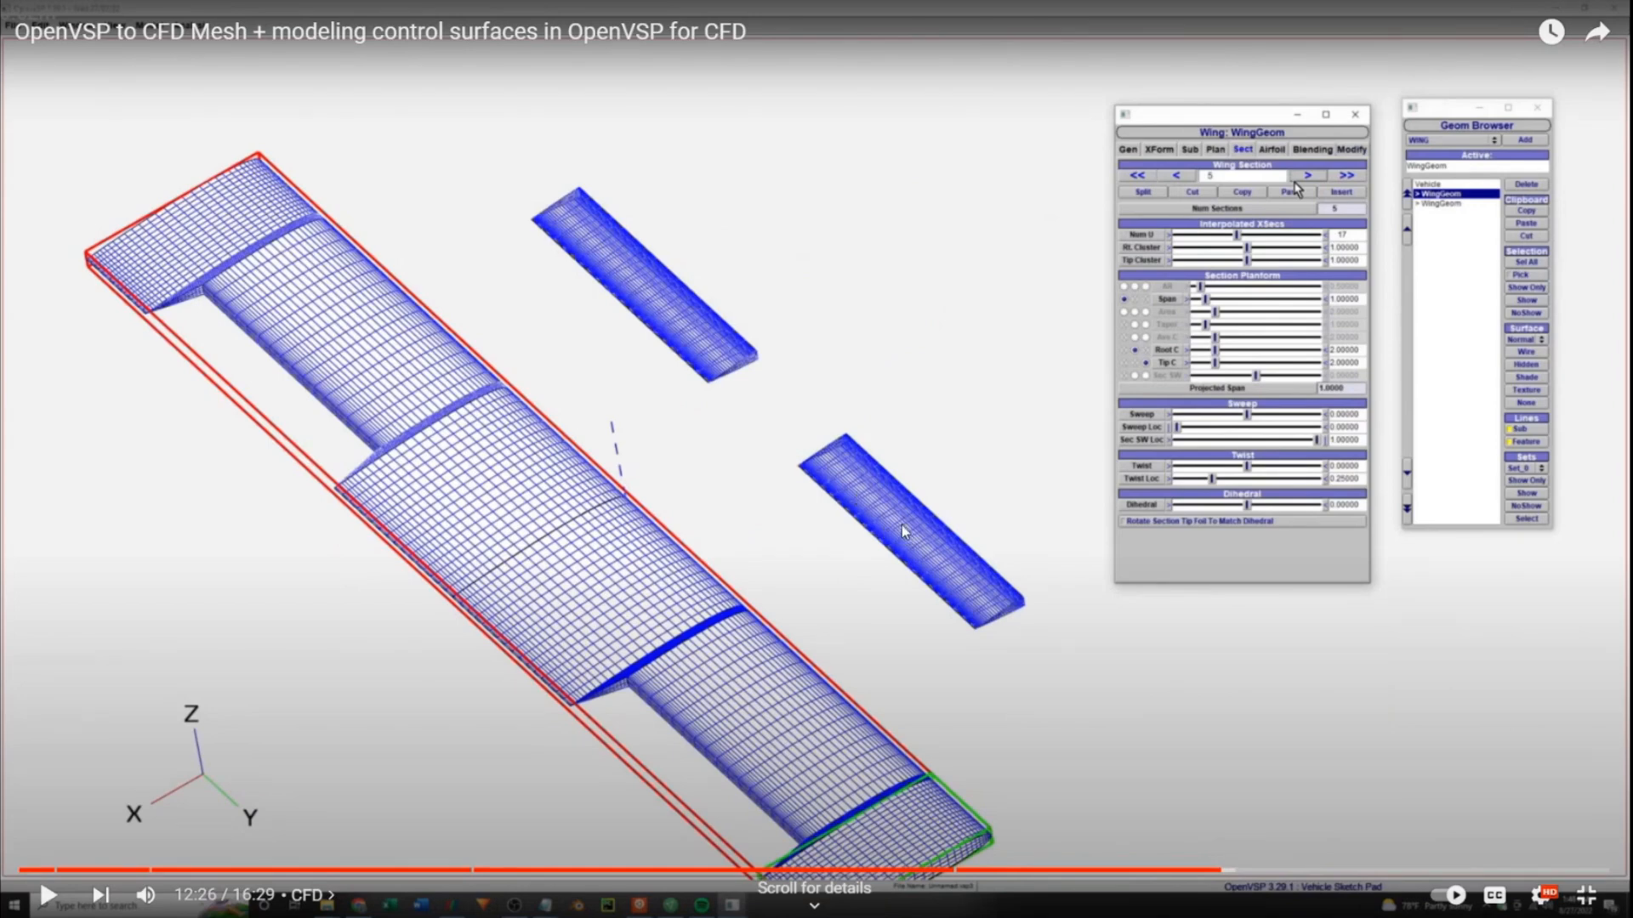
click(1359, 874)
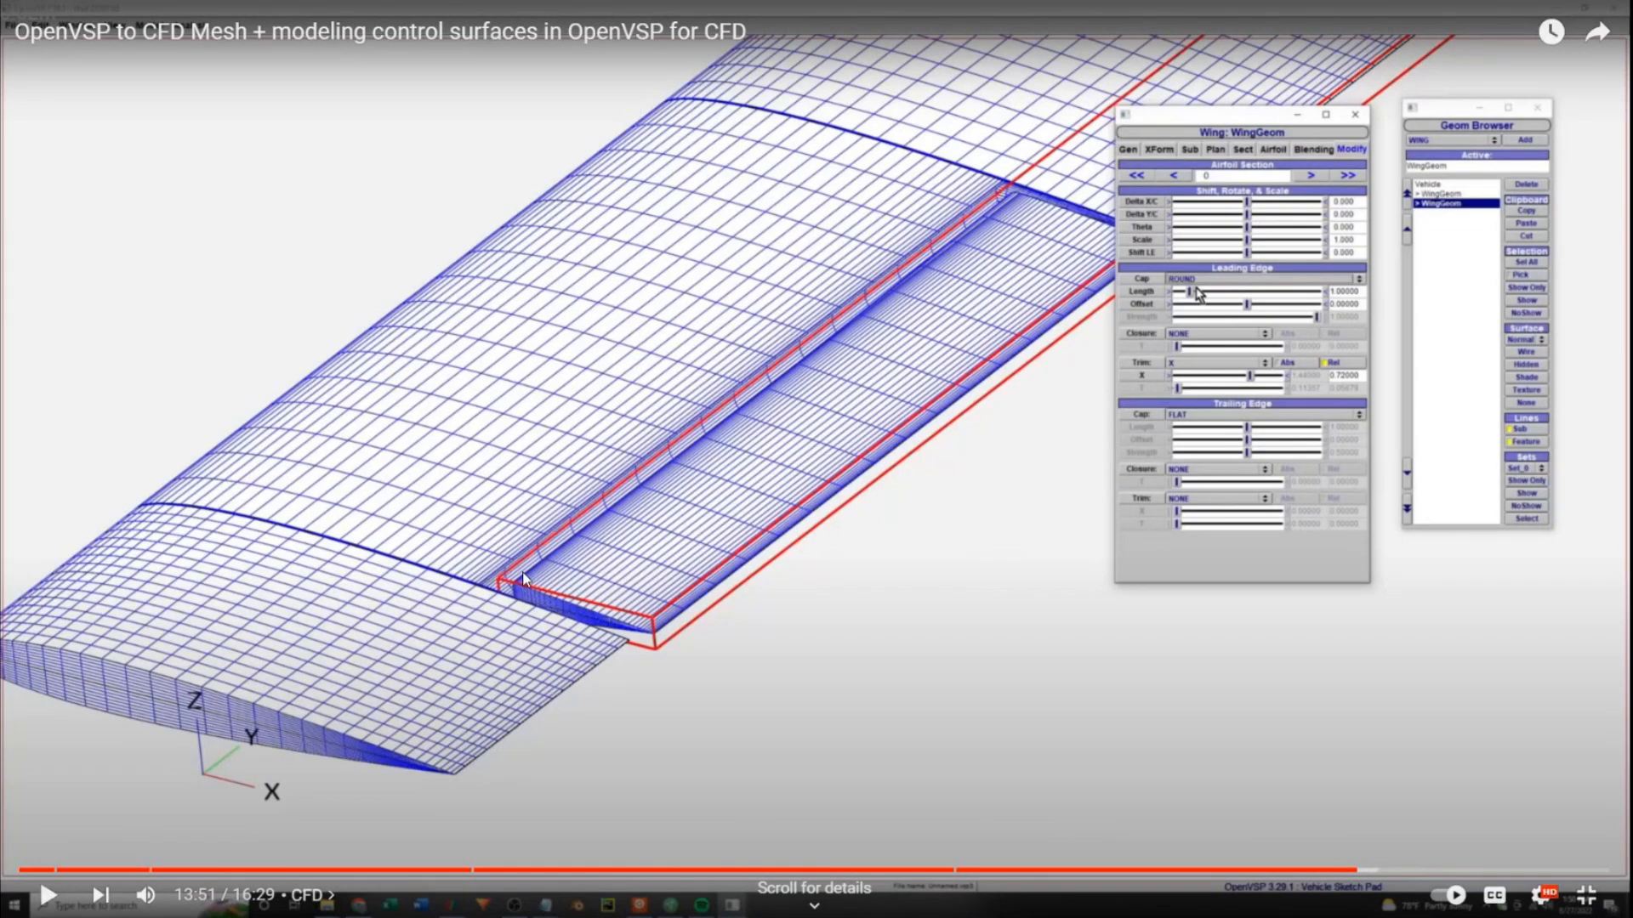
click(1405, 871)
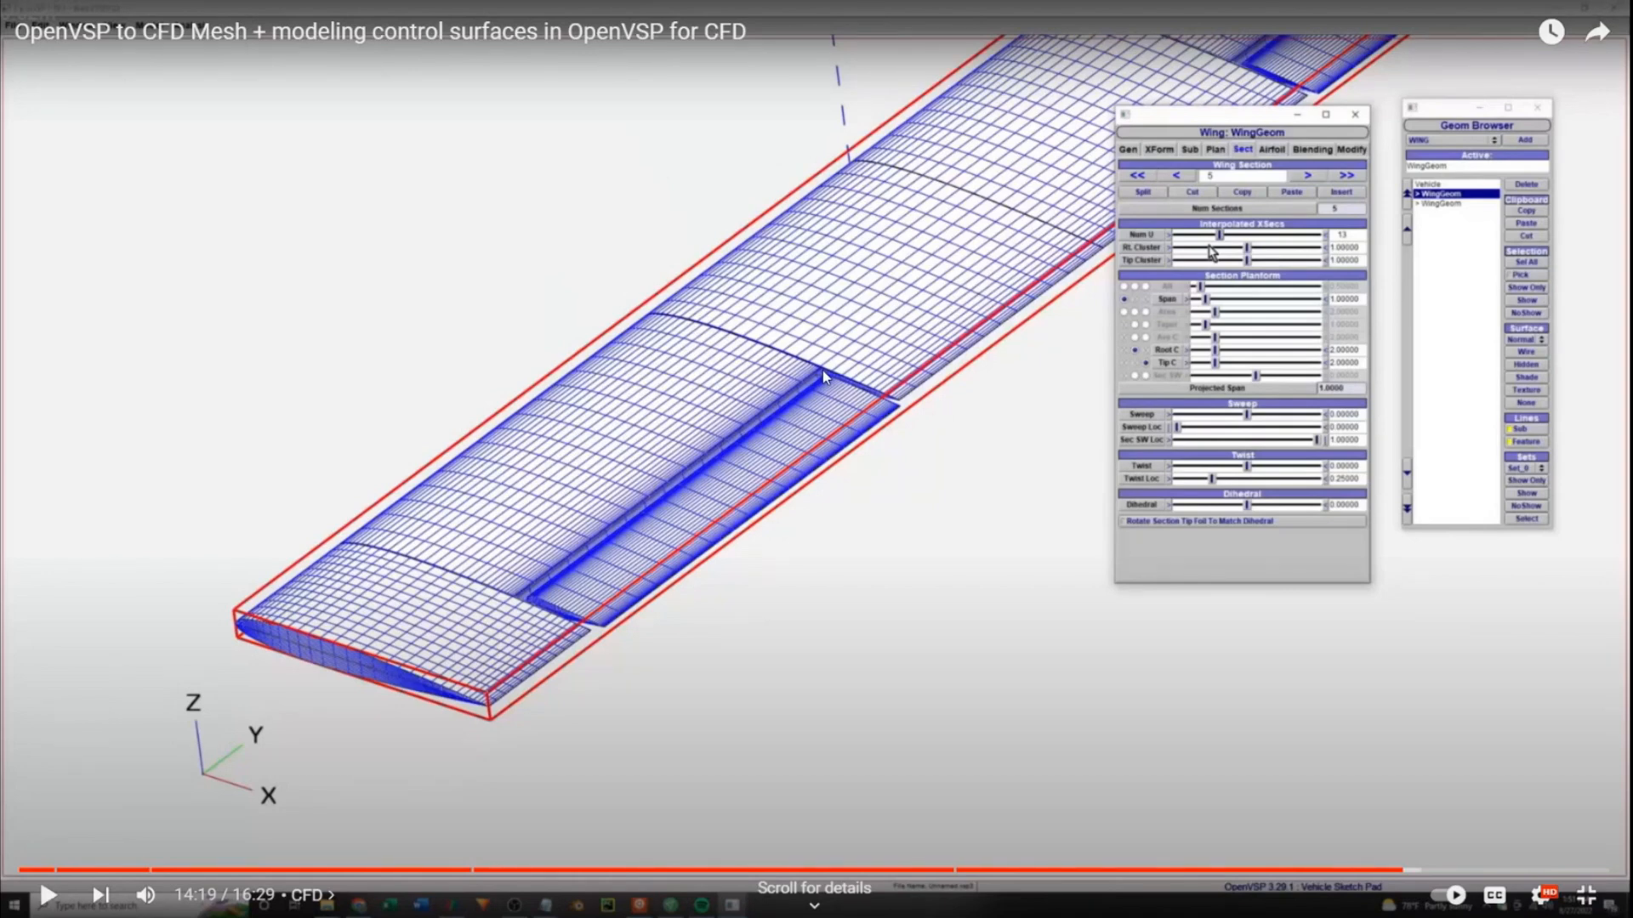
click(1458, 867)
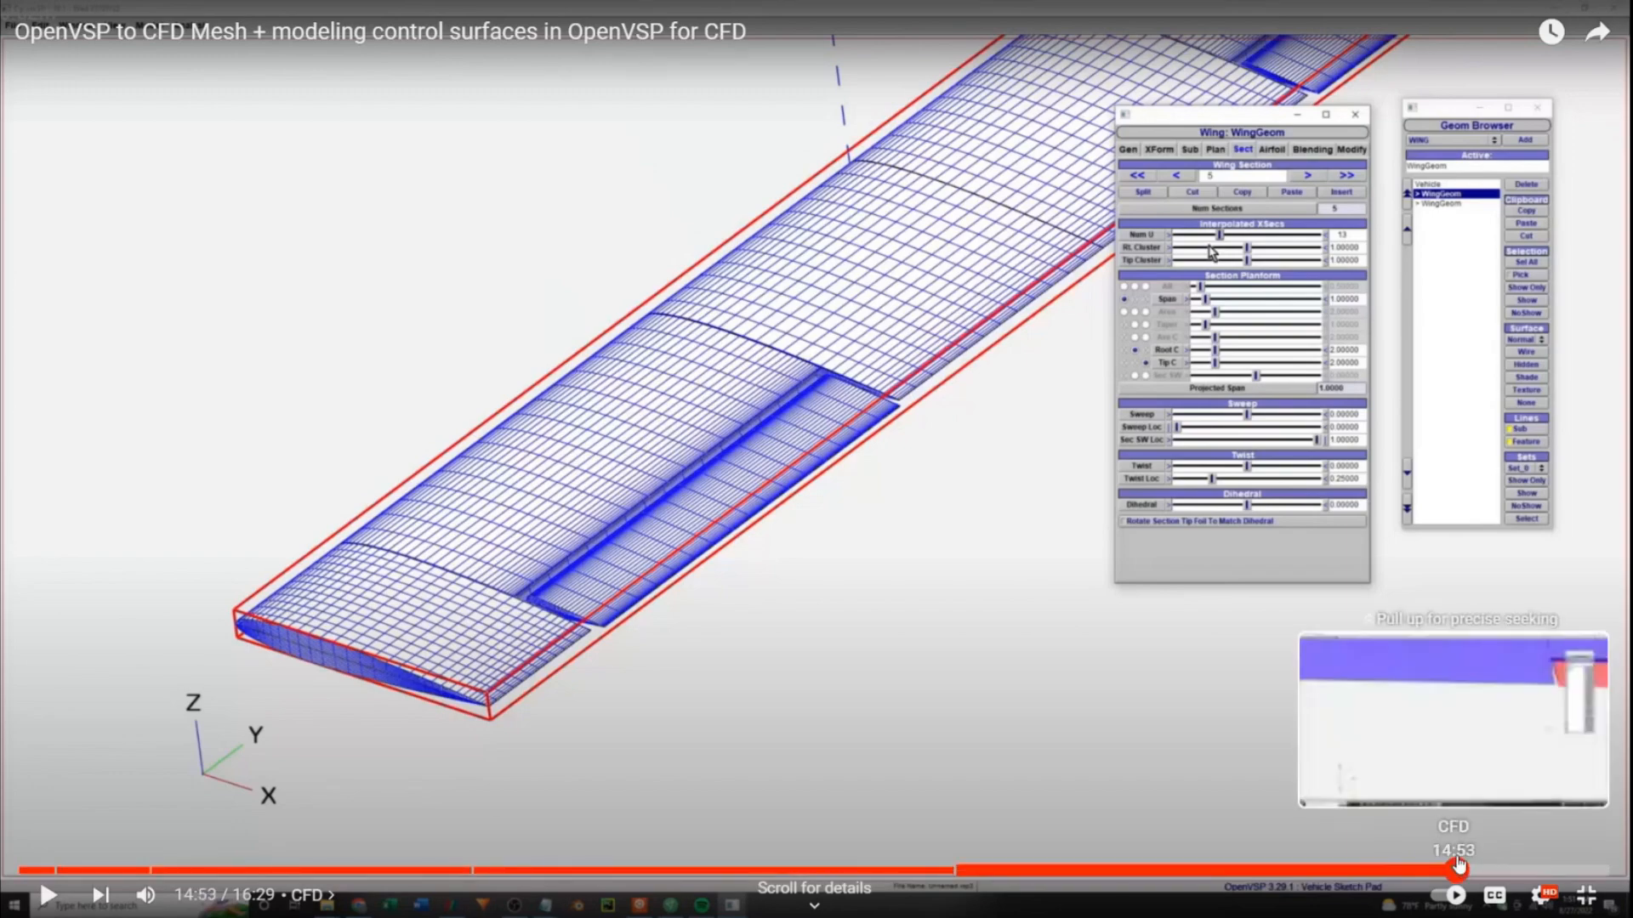
click(1150, 716)
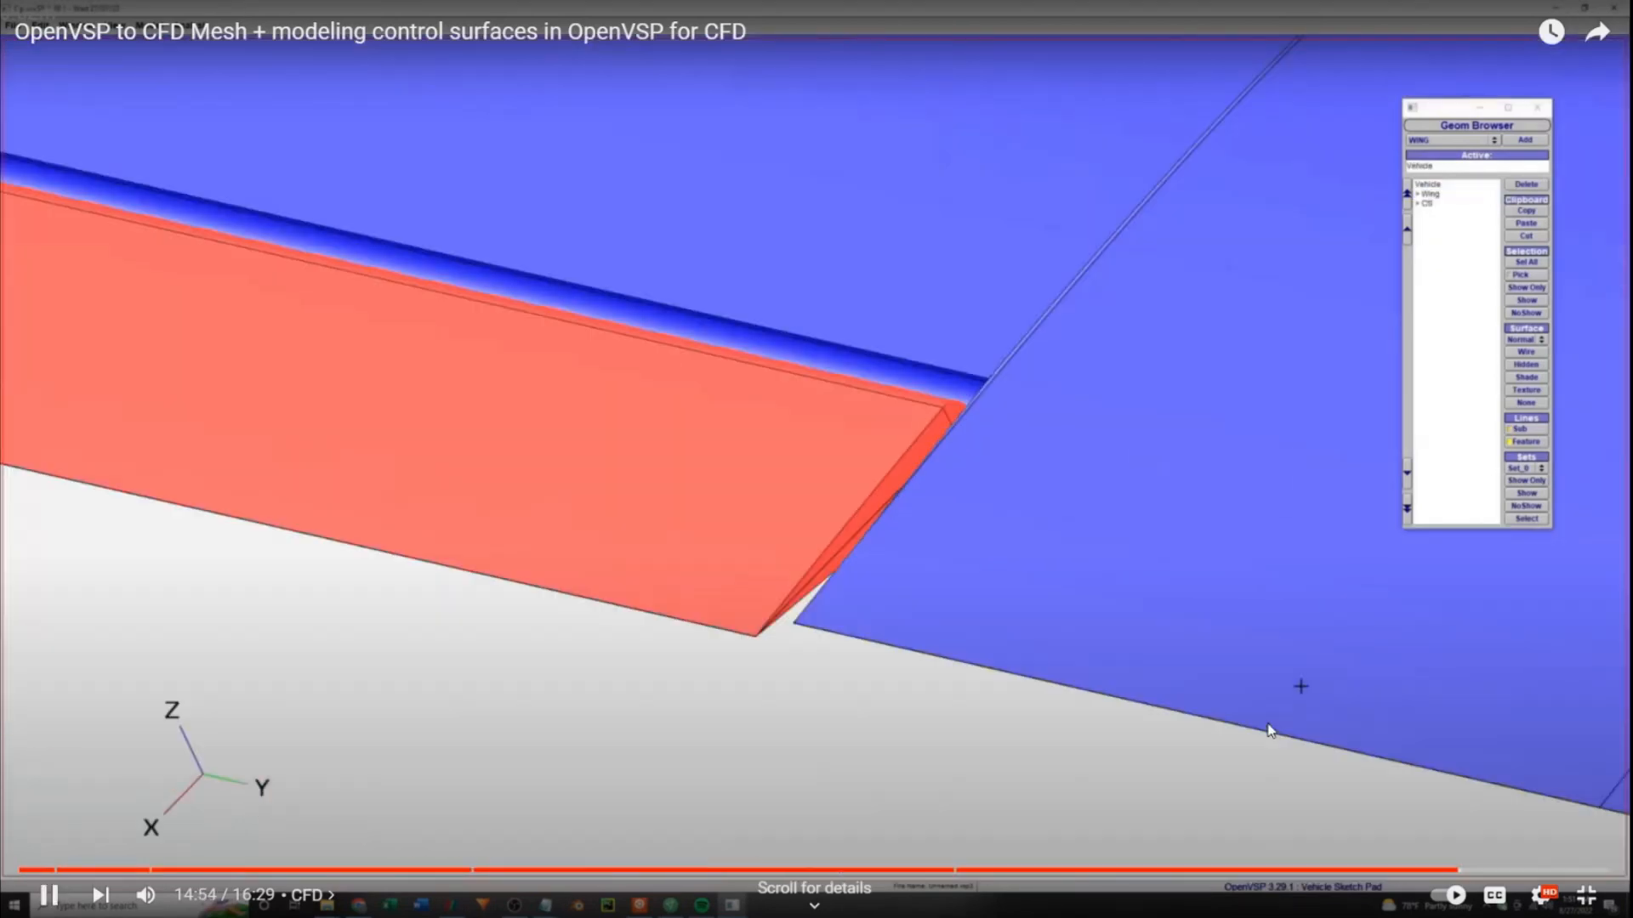
click(1268, 729)
key(Escape)
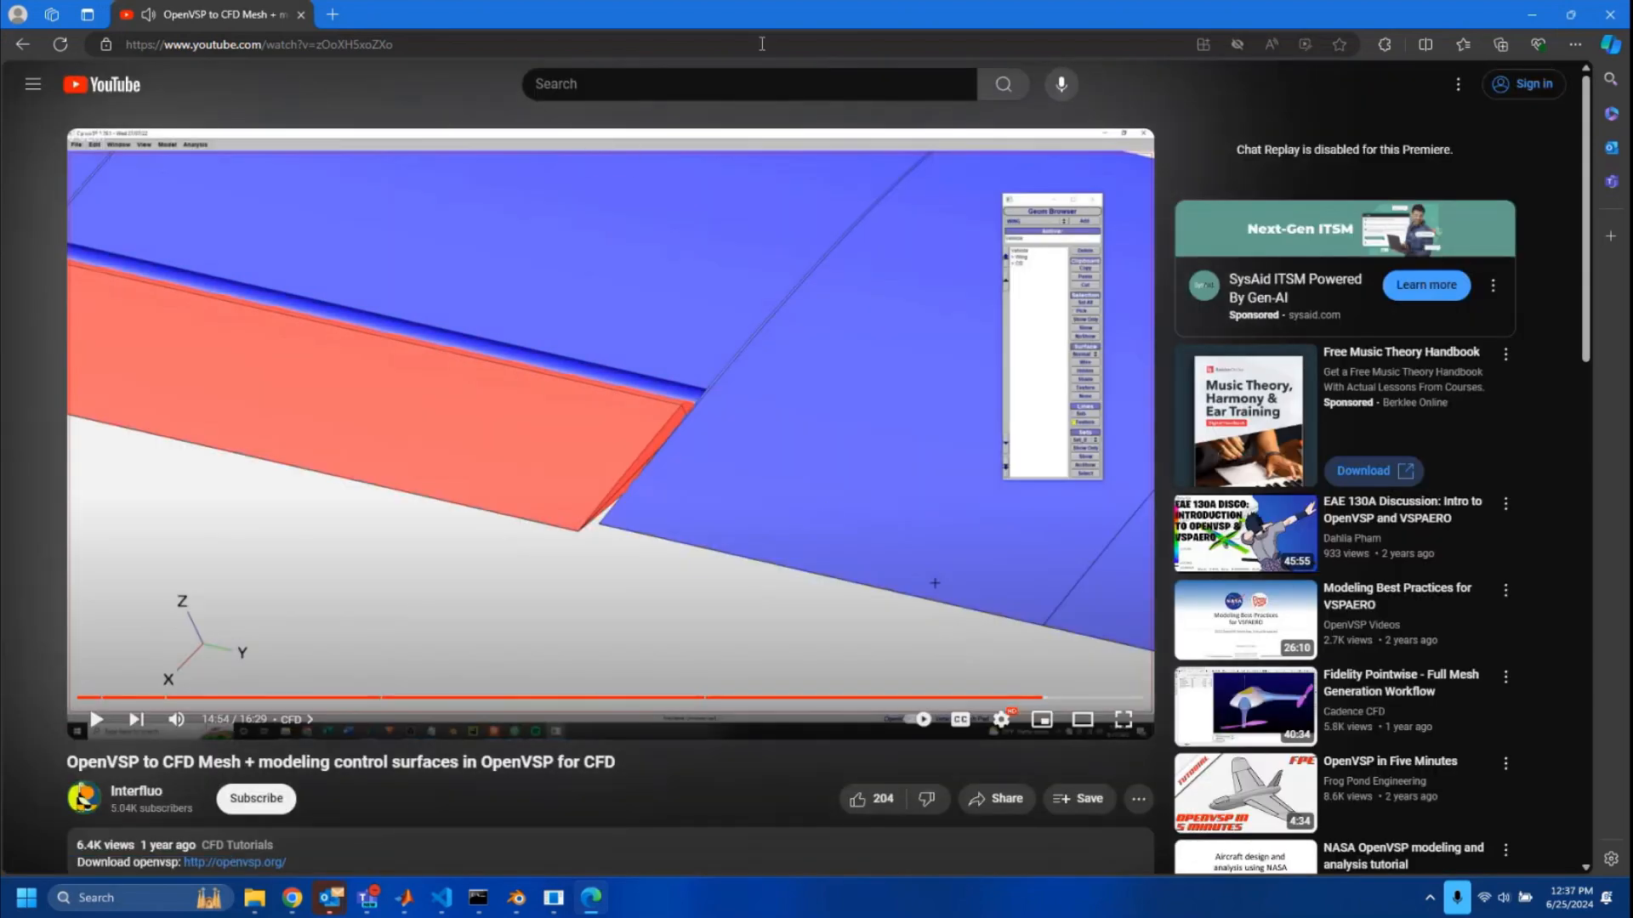
drag(765, 22, 0, 166)
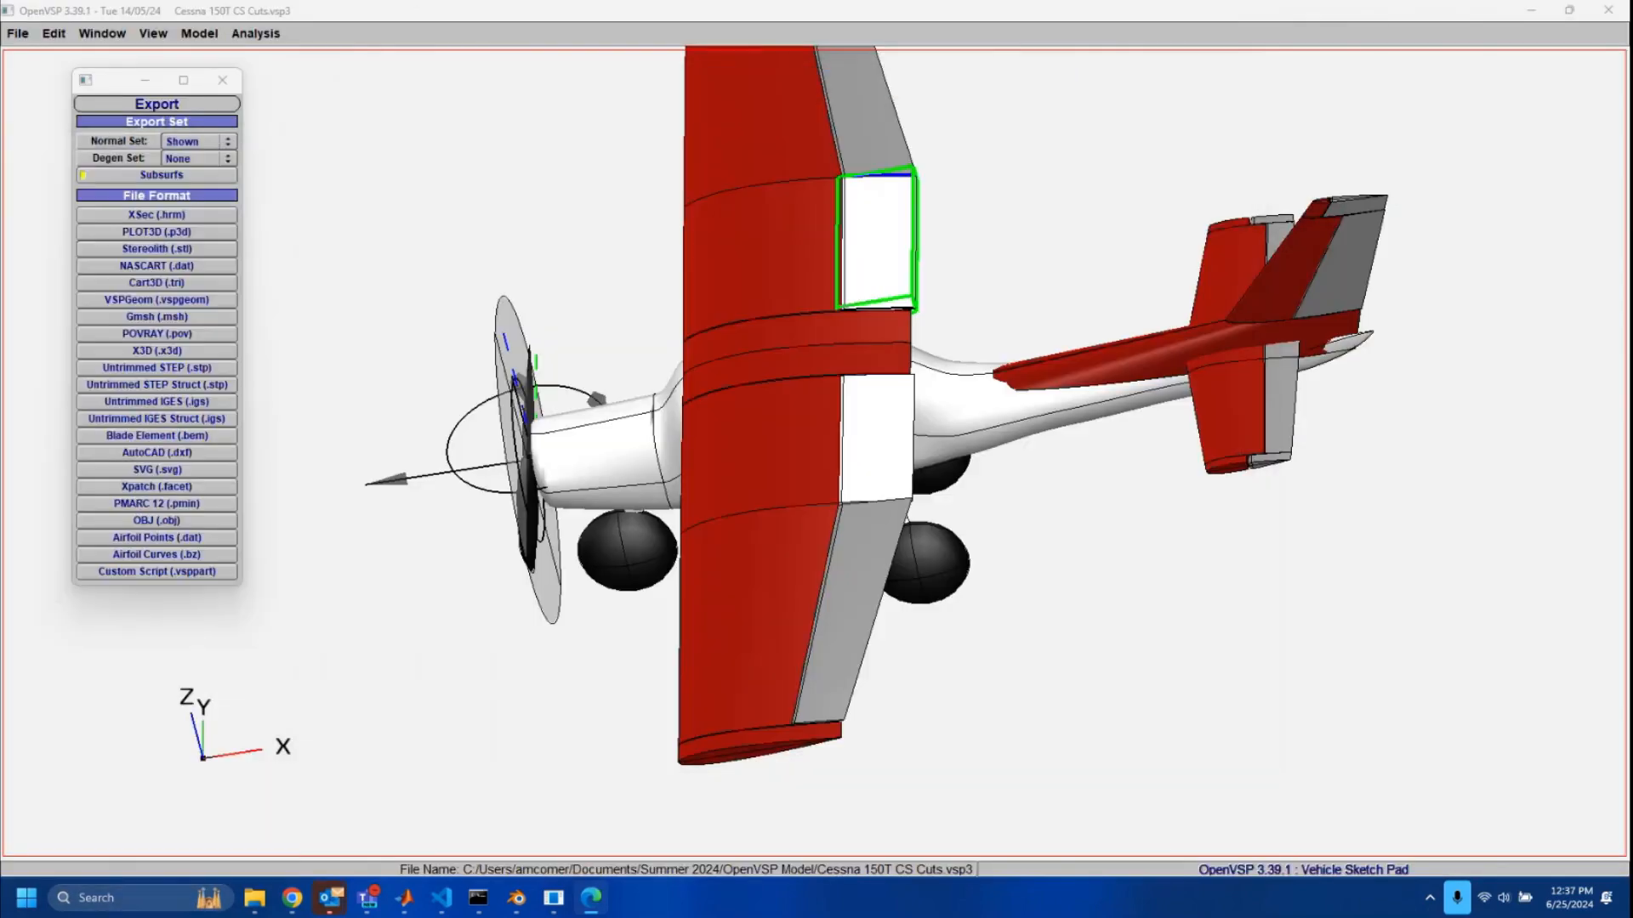
Examine the full Cessna 150T and its control surfaces from an elevated front-side angle.
click(577, 672)
scroll(577, 672, down, 1)
scroll(595, 659, down, 2)
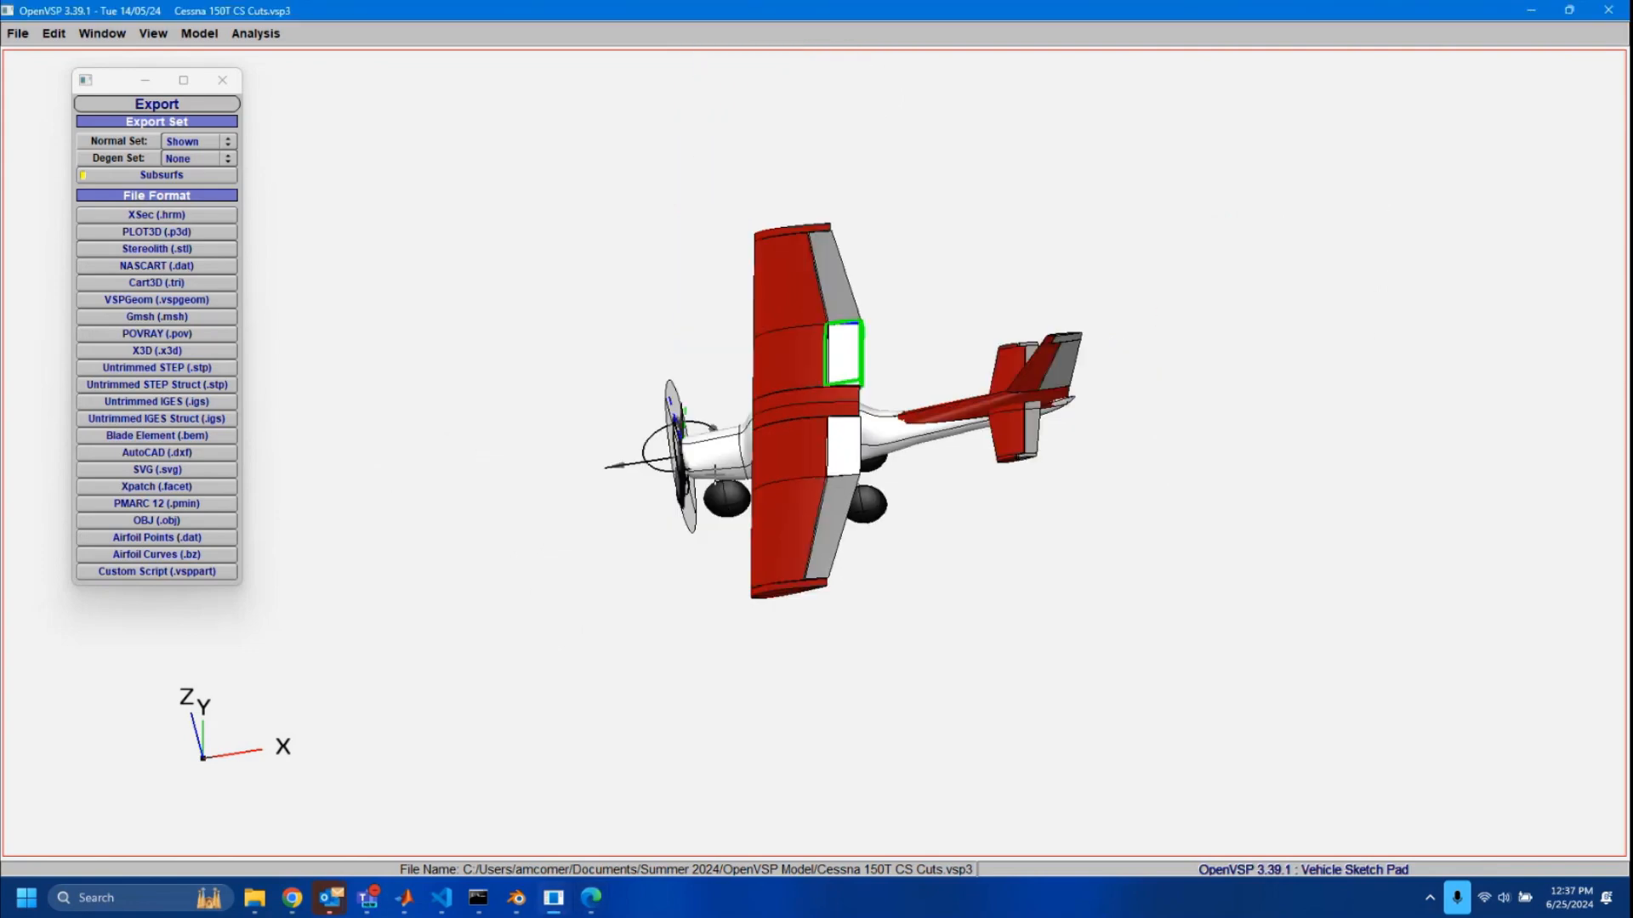
scroll(732, 493, up, 3)
drag(779, 529, 1220, 347)
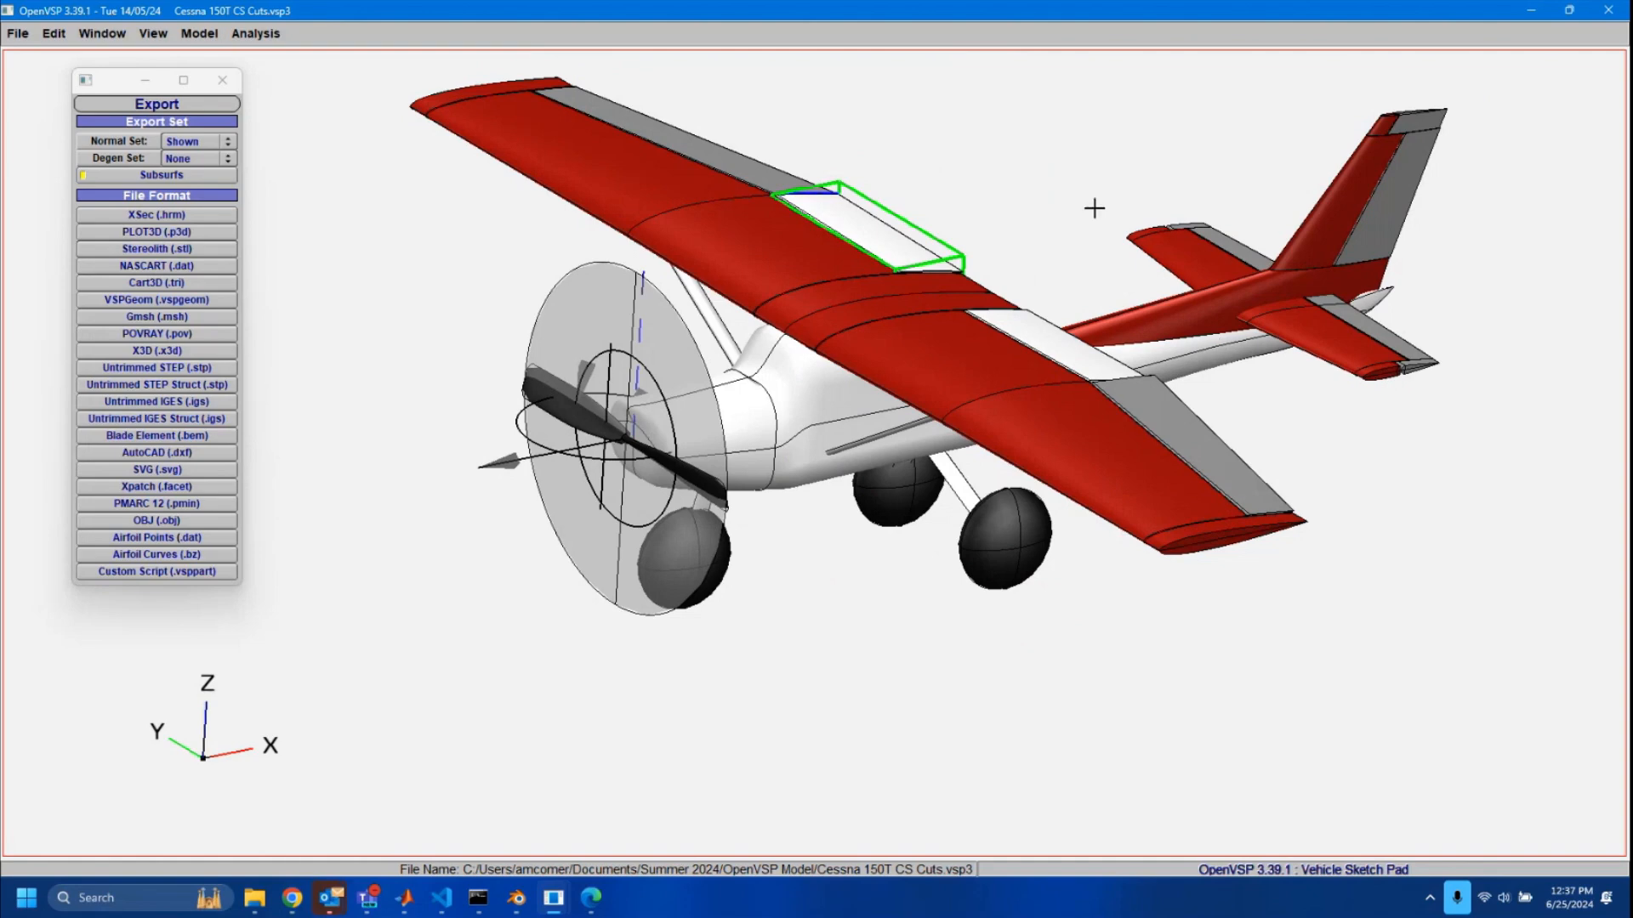
right_drag(1093, 161, 1084, 239)
middle_drag(1084, 239, 1057, 395)
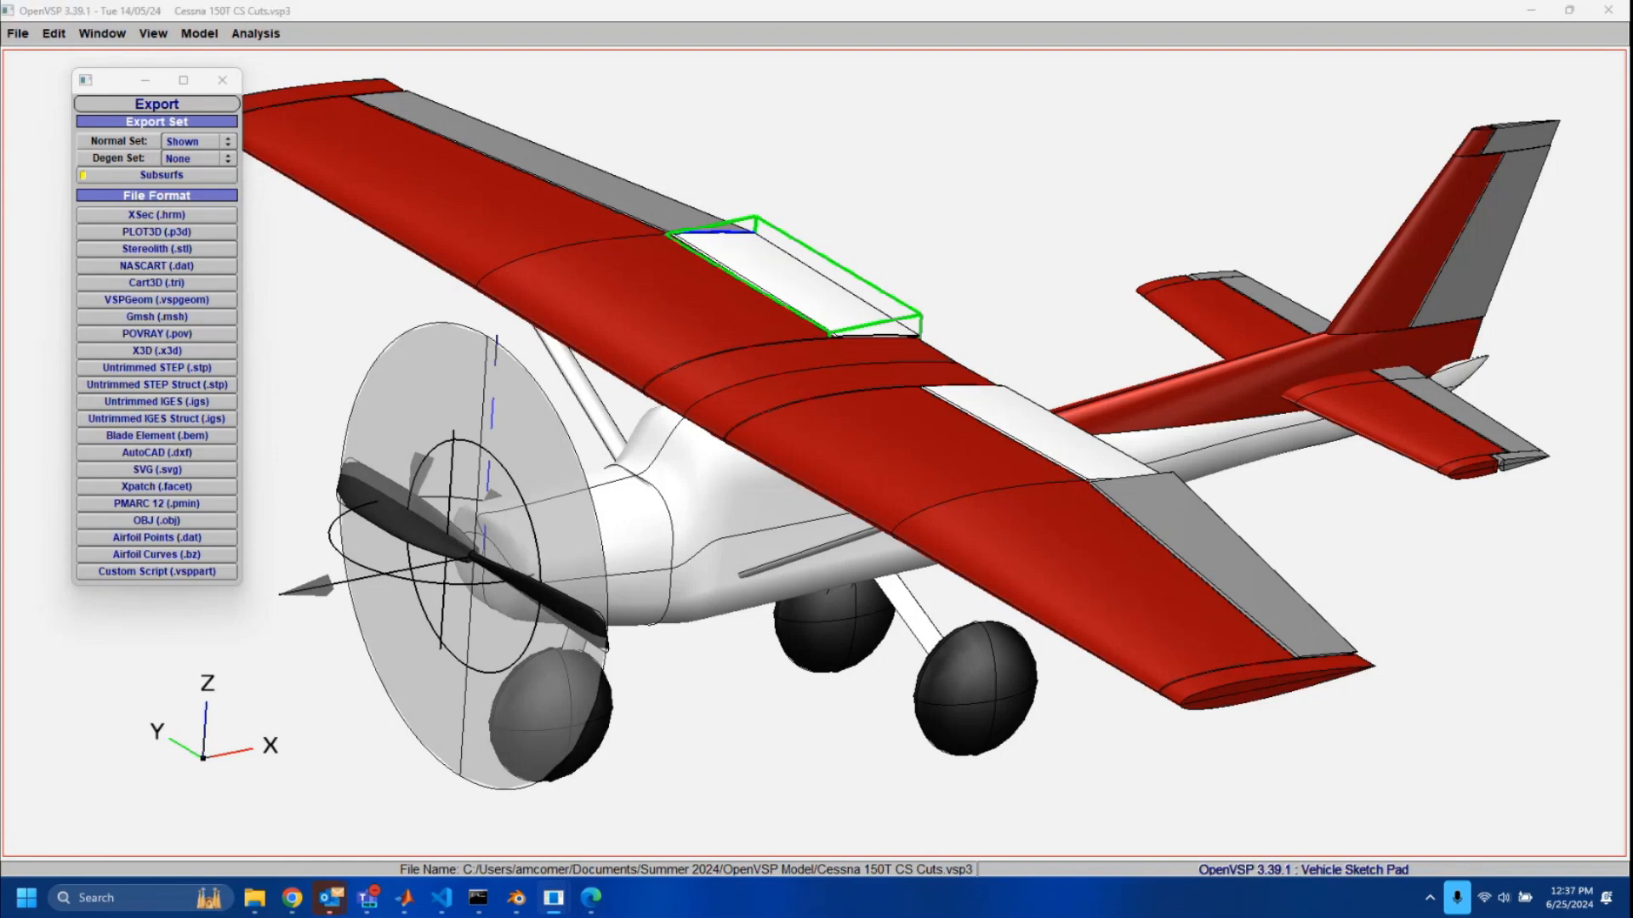
Bring the Geom Browser beside the aircraft, select the Prop component and examine the propeller blades up close.
drag(1632, 136, 1430, 69)
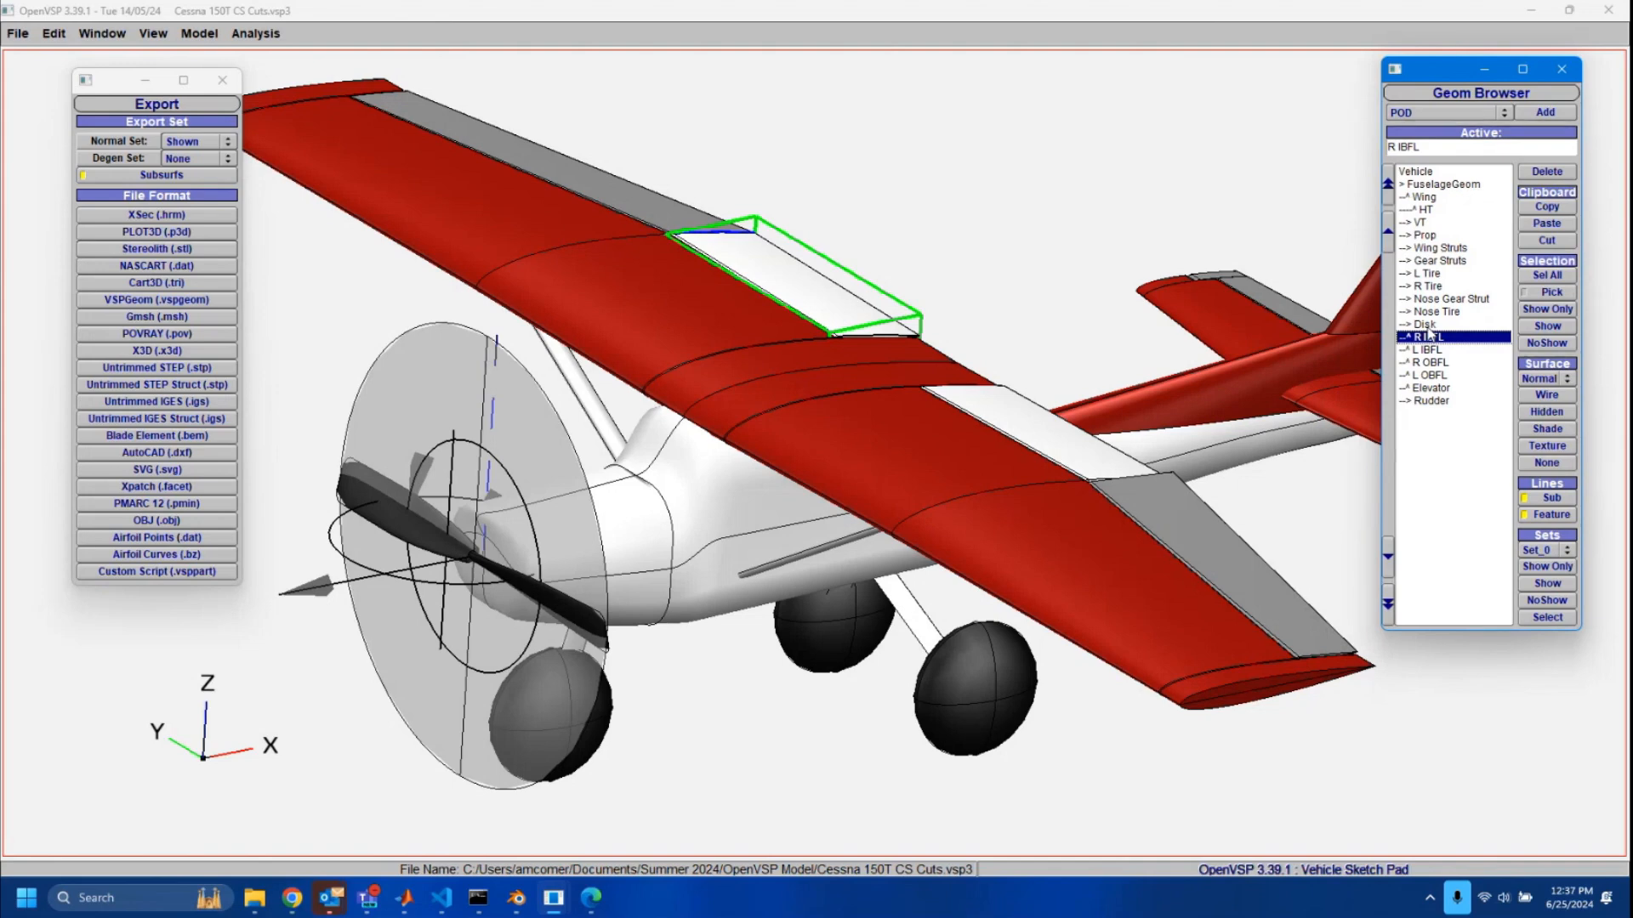
click(1427, 238)
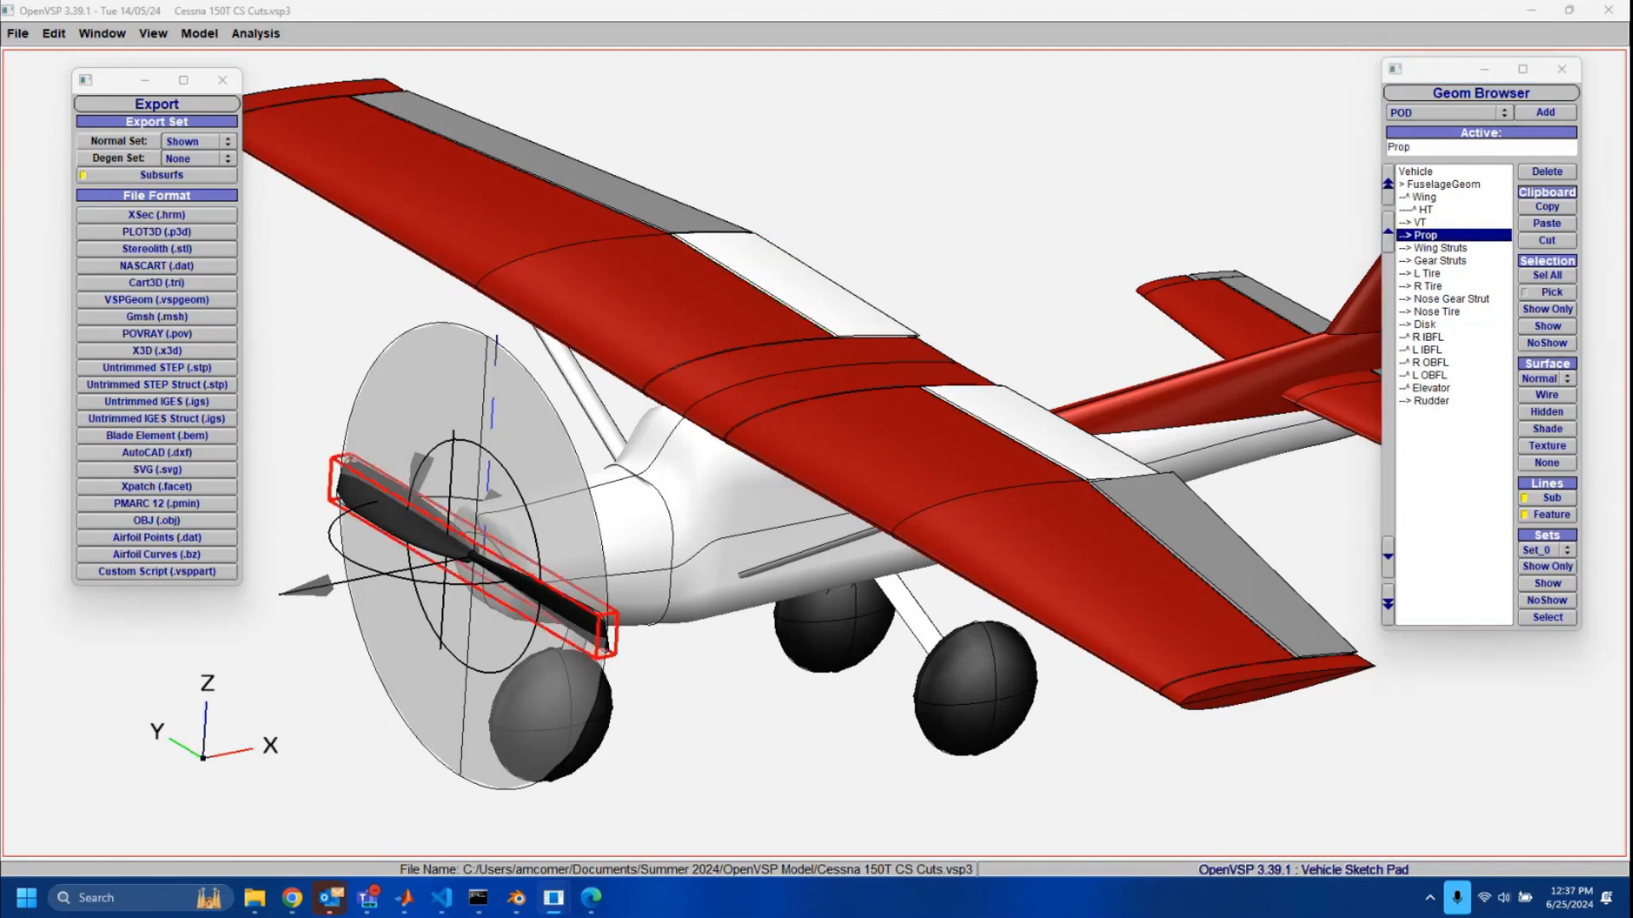
scroll(621, 605, up, 5)
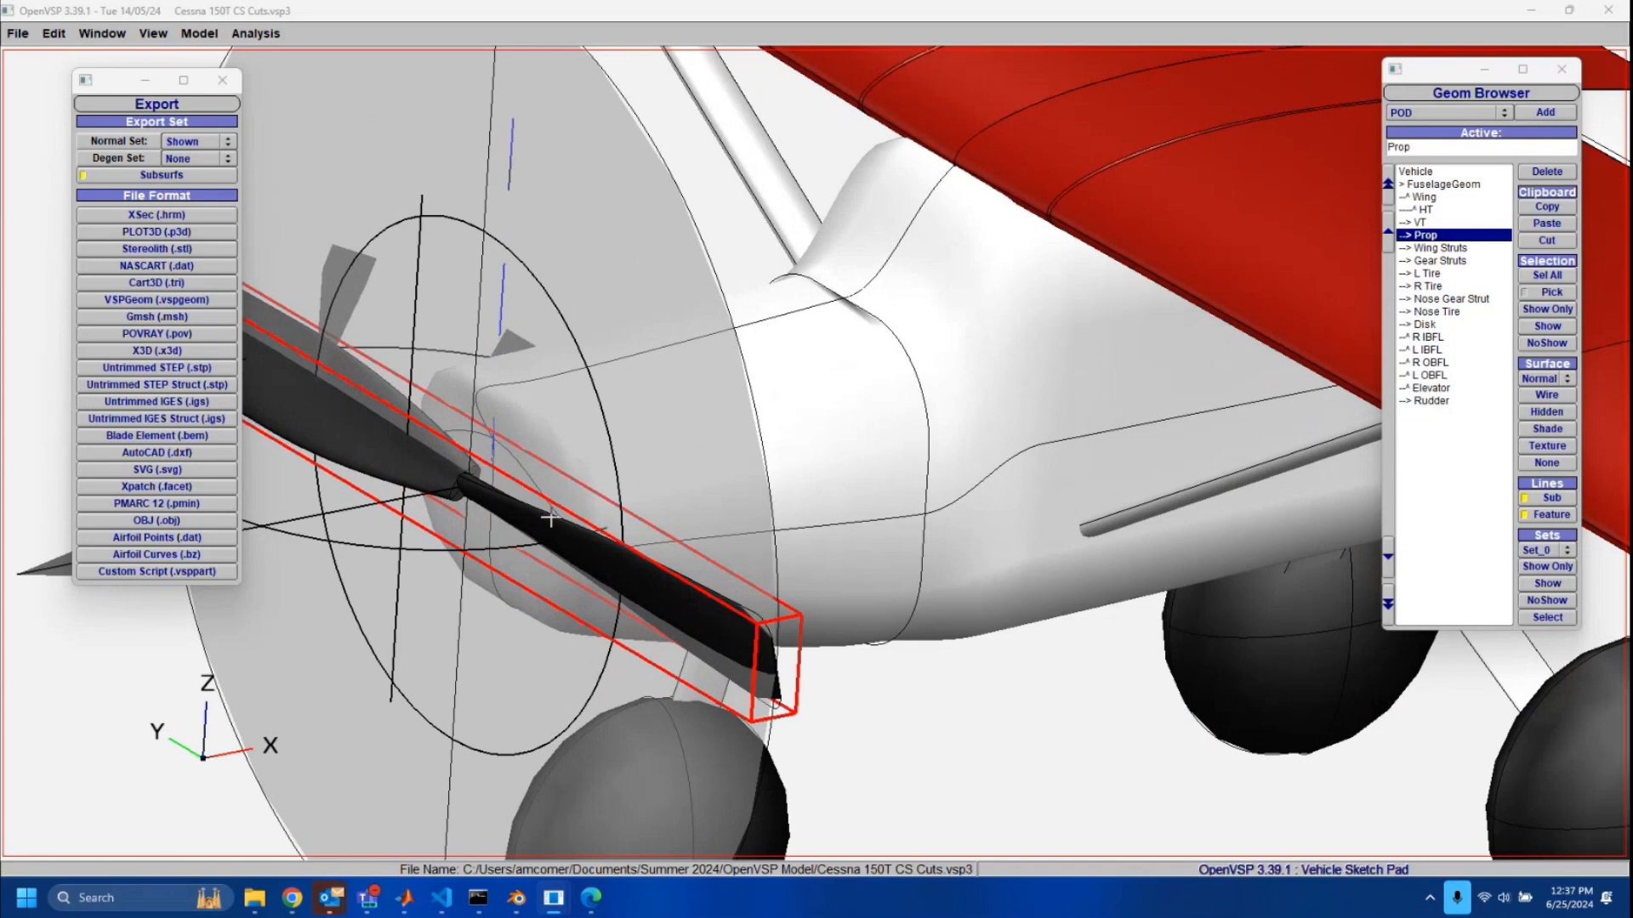
scroll(468, 482, down, 3)
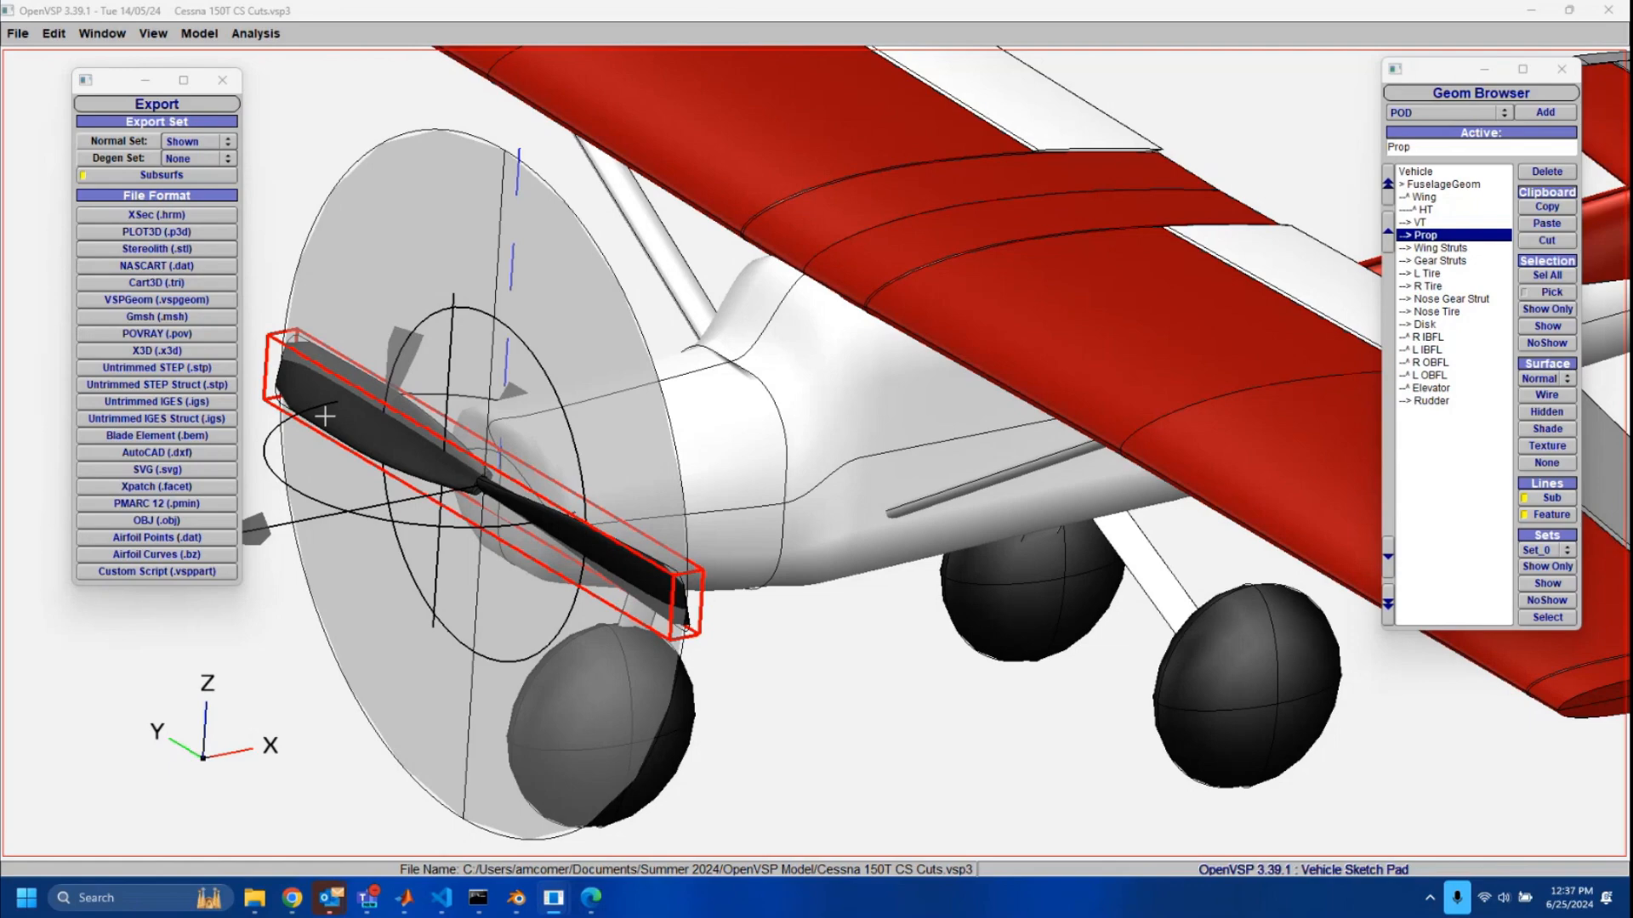
scroll(519, 493, up, 2)
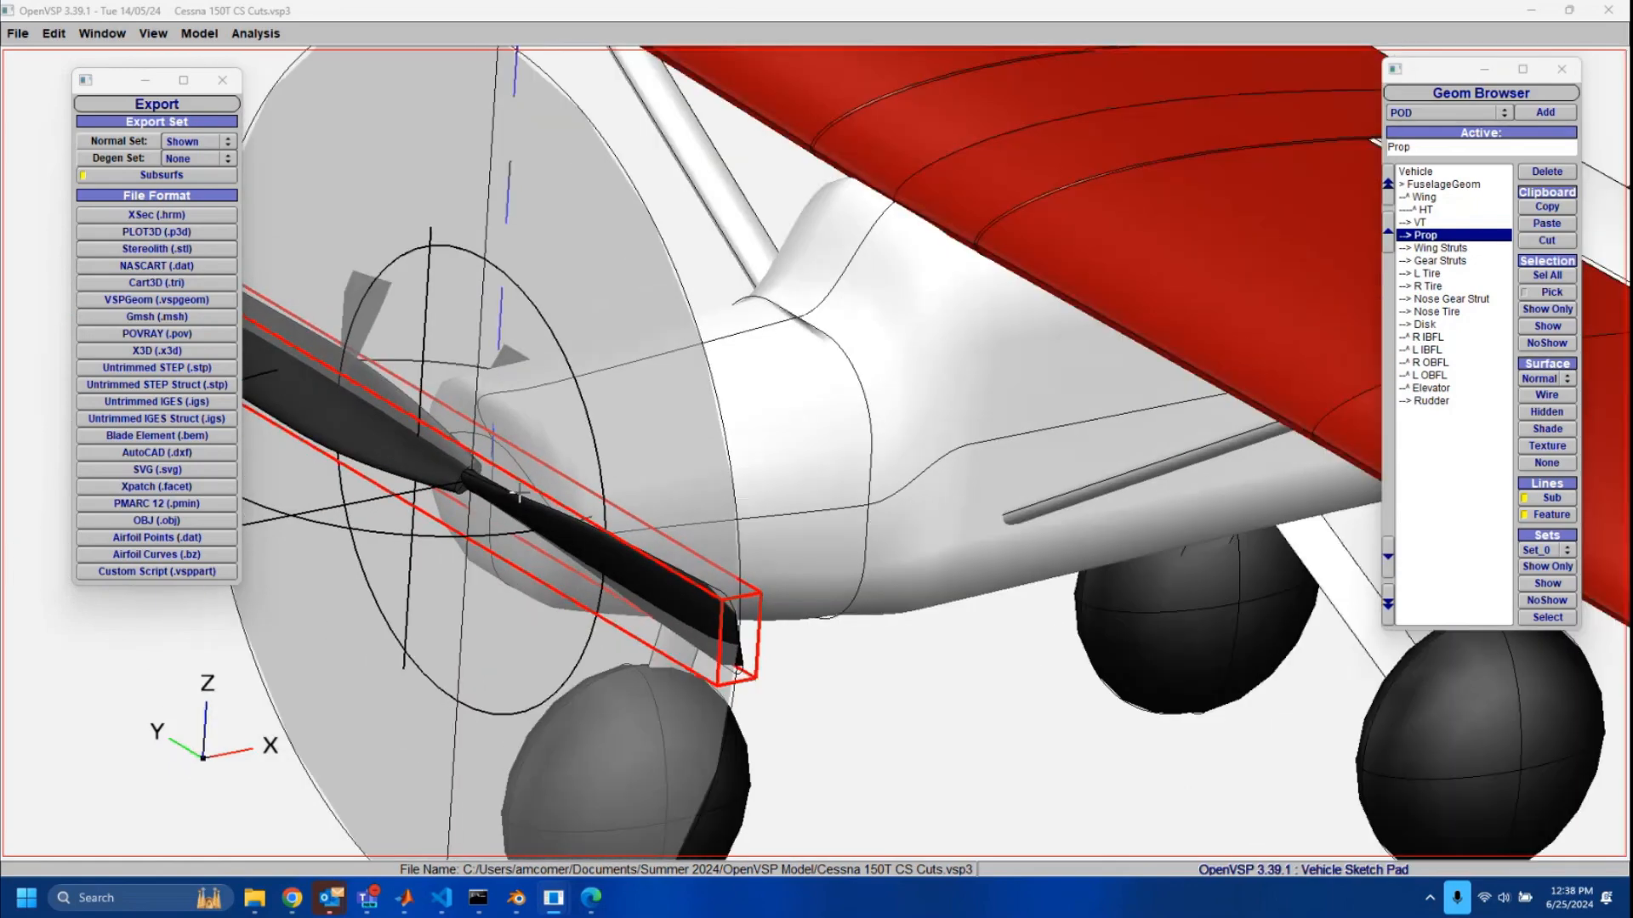
scroll(519, 493, down, 2)
scroll(544, 506, down, 2)
scroll(553, 520, up, 3)
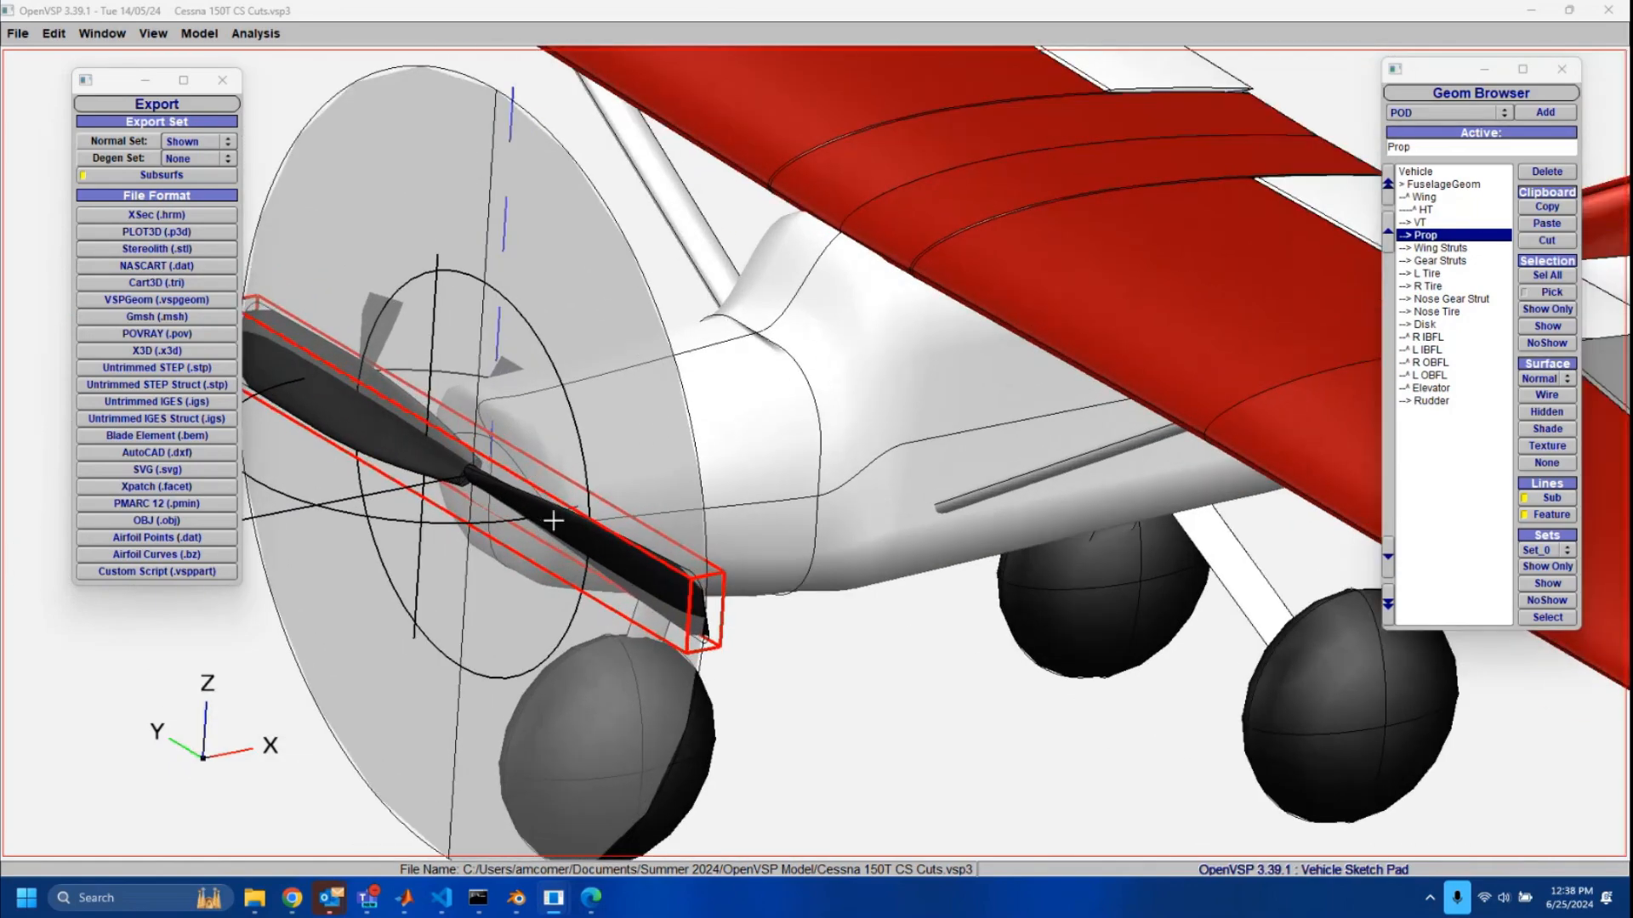
scroll(542, 518, down, 3)
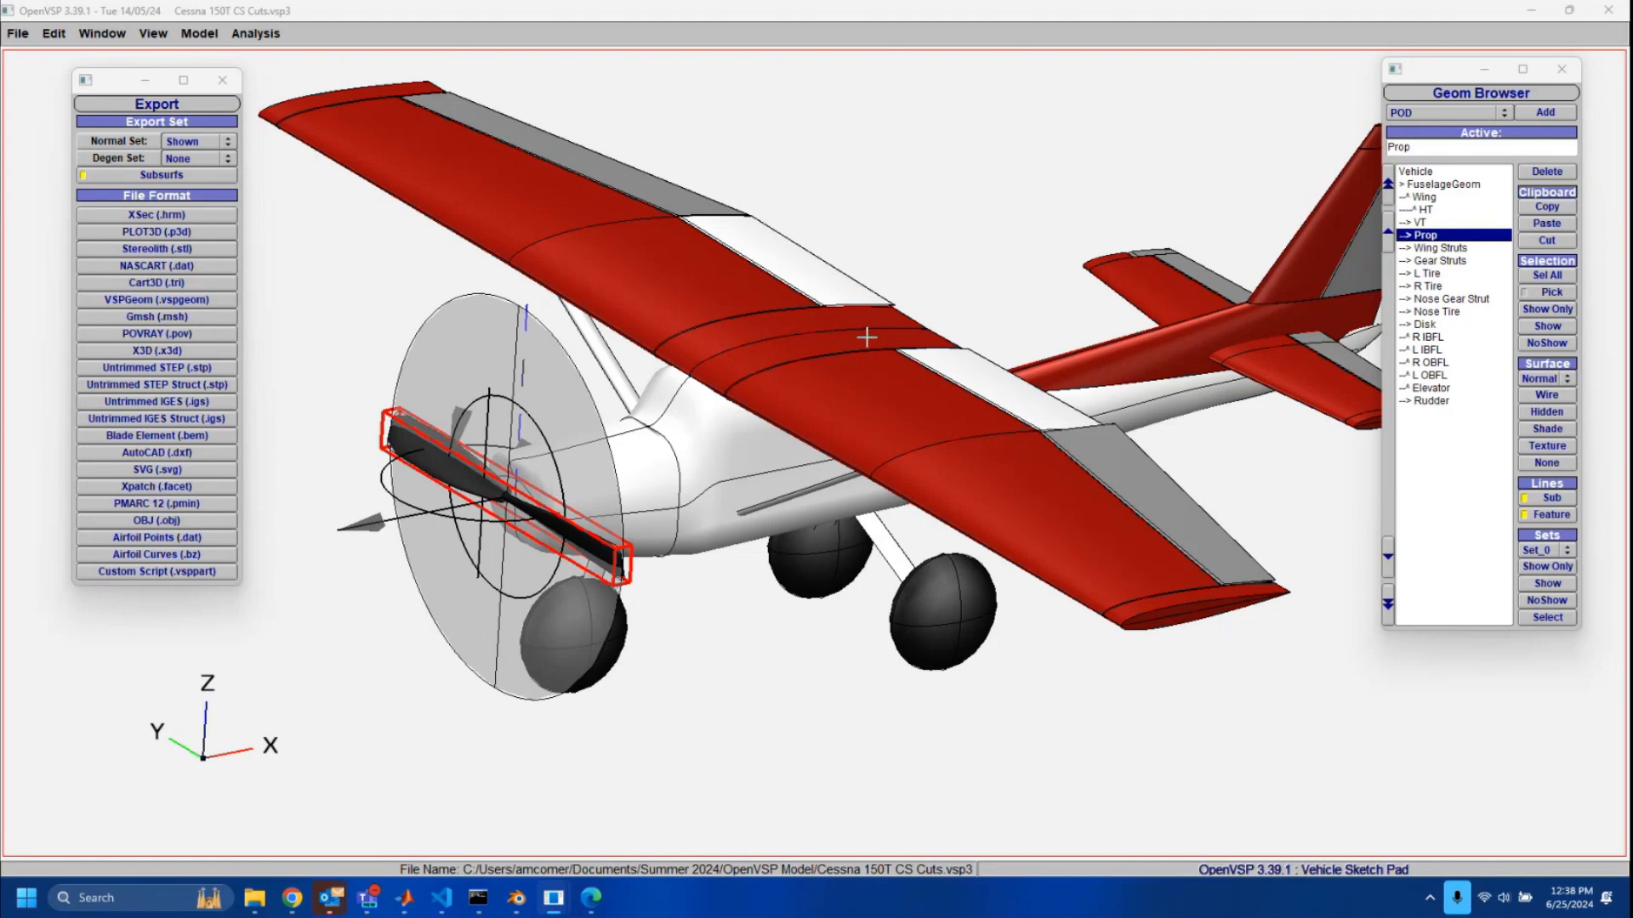
Switch to File Explorer, open the Exports folder and select the 3D object files from Elevator through Rudder.
click(253, 898)
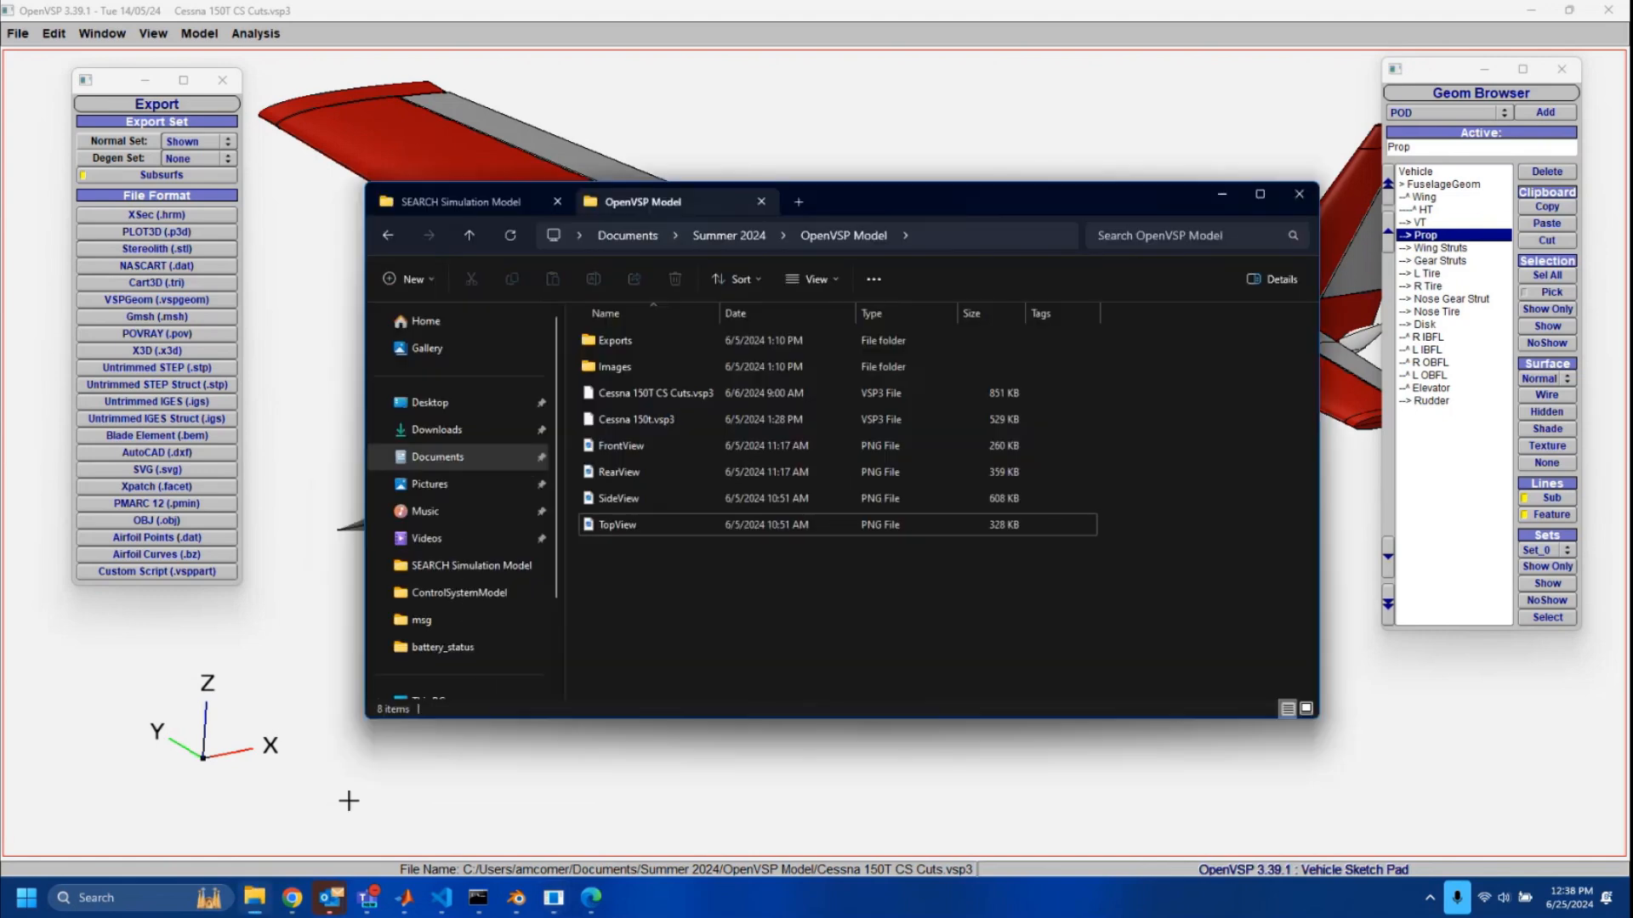
double_click(635, 350)
drag(635, 349, 701, 635)
drag(632, 354, 633, 355)
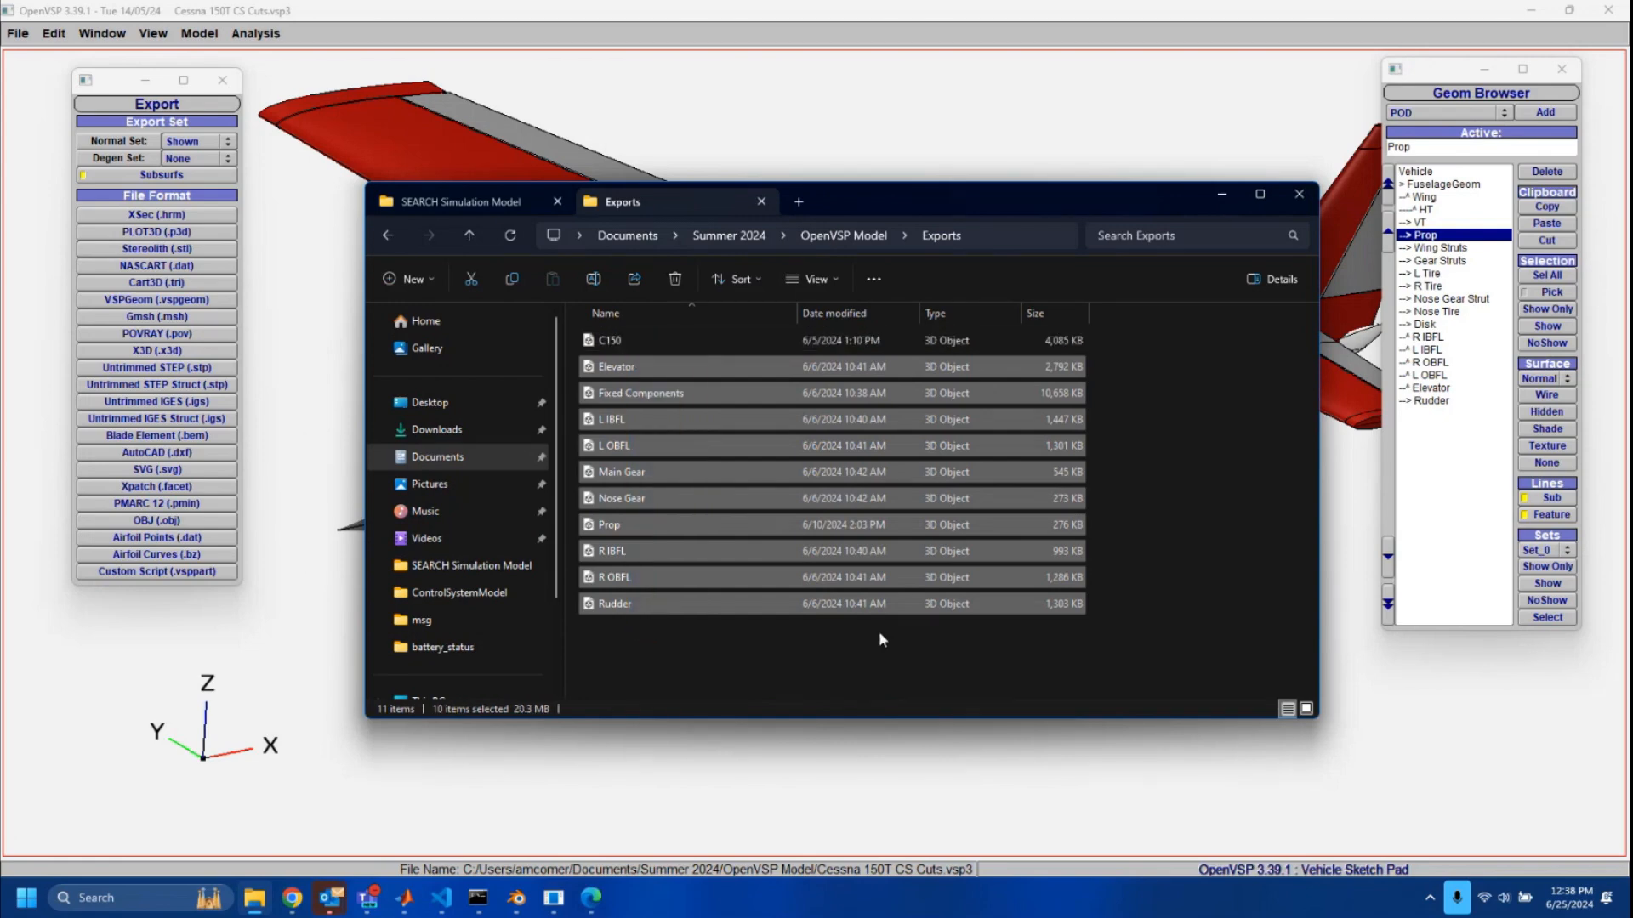
Compare the C150 file with the separate Elevator through Rudder exports by selecting each group, then clear the selection and minimize File Explorer.
click(659, 342)
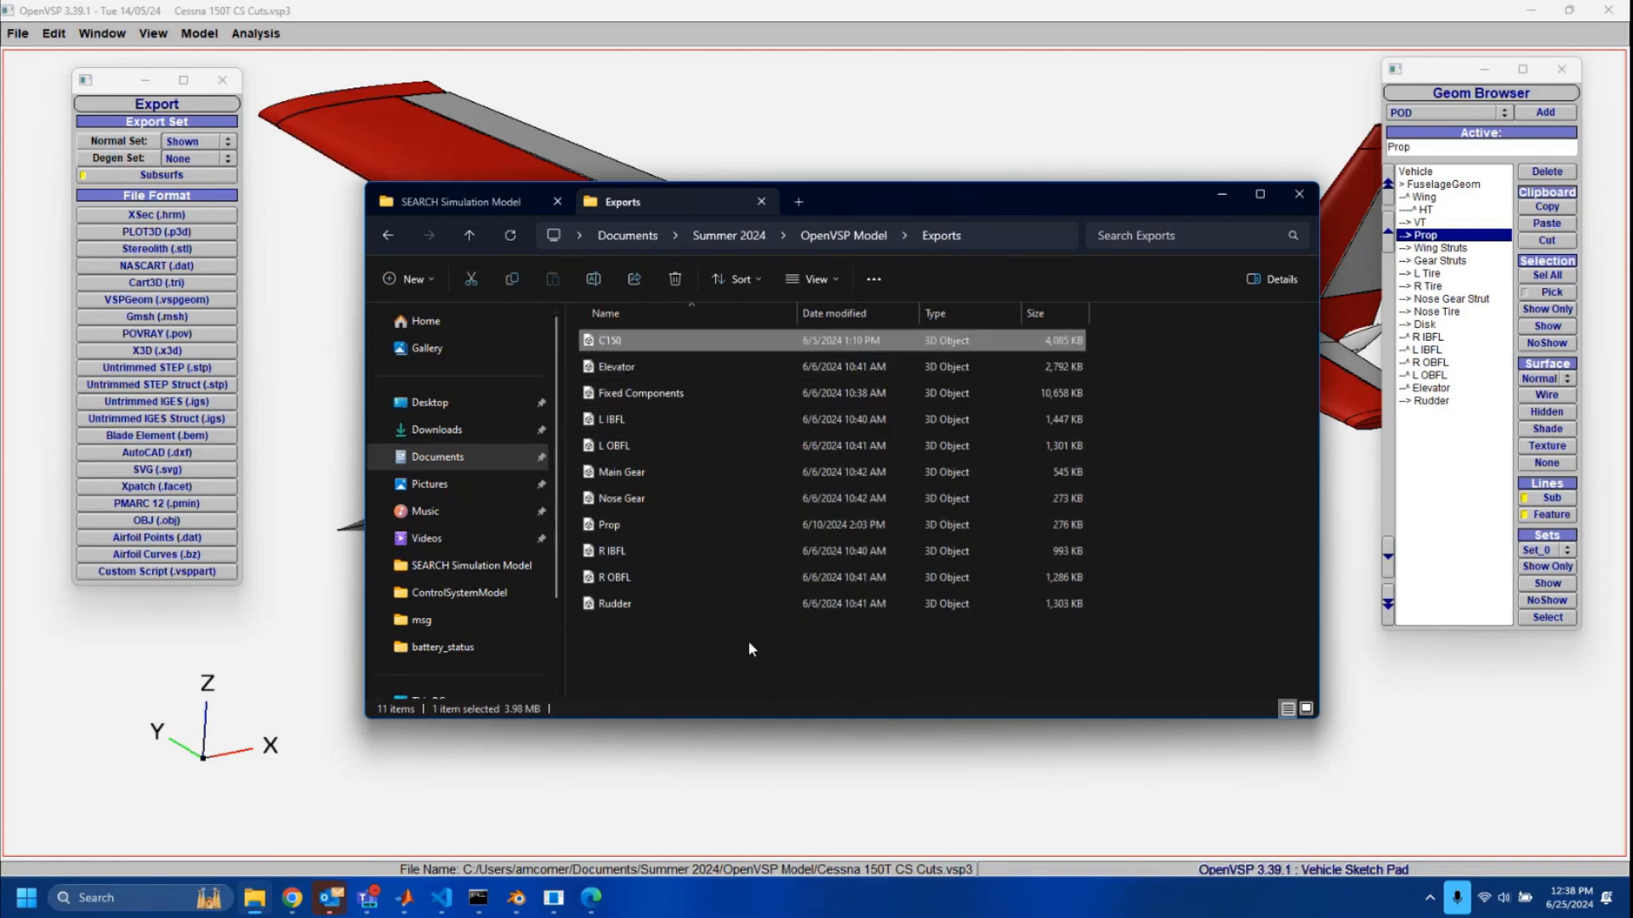
drag(748, 641, 641, 370)
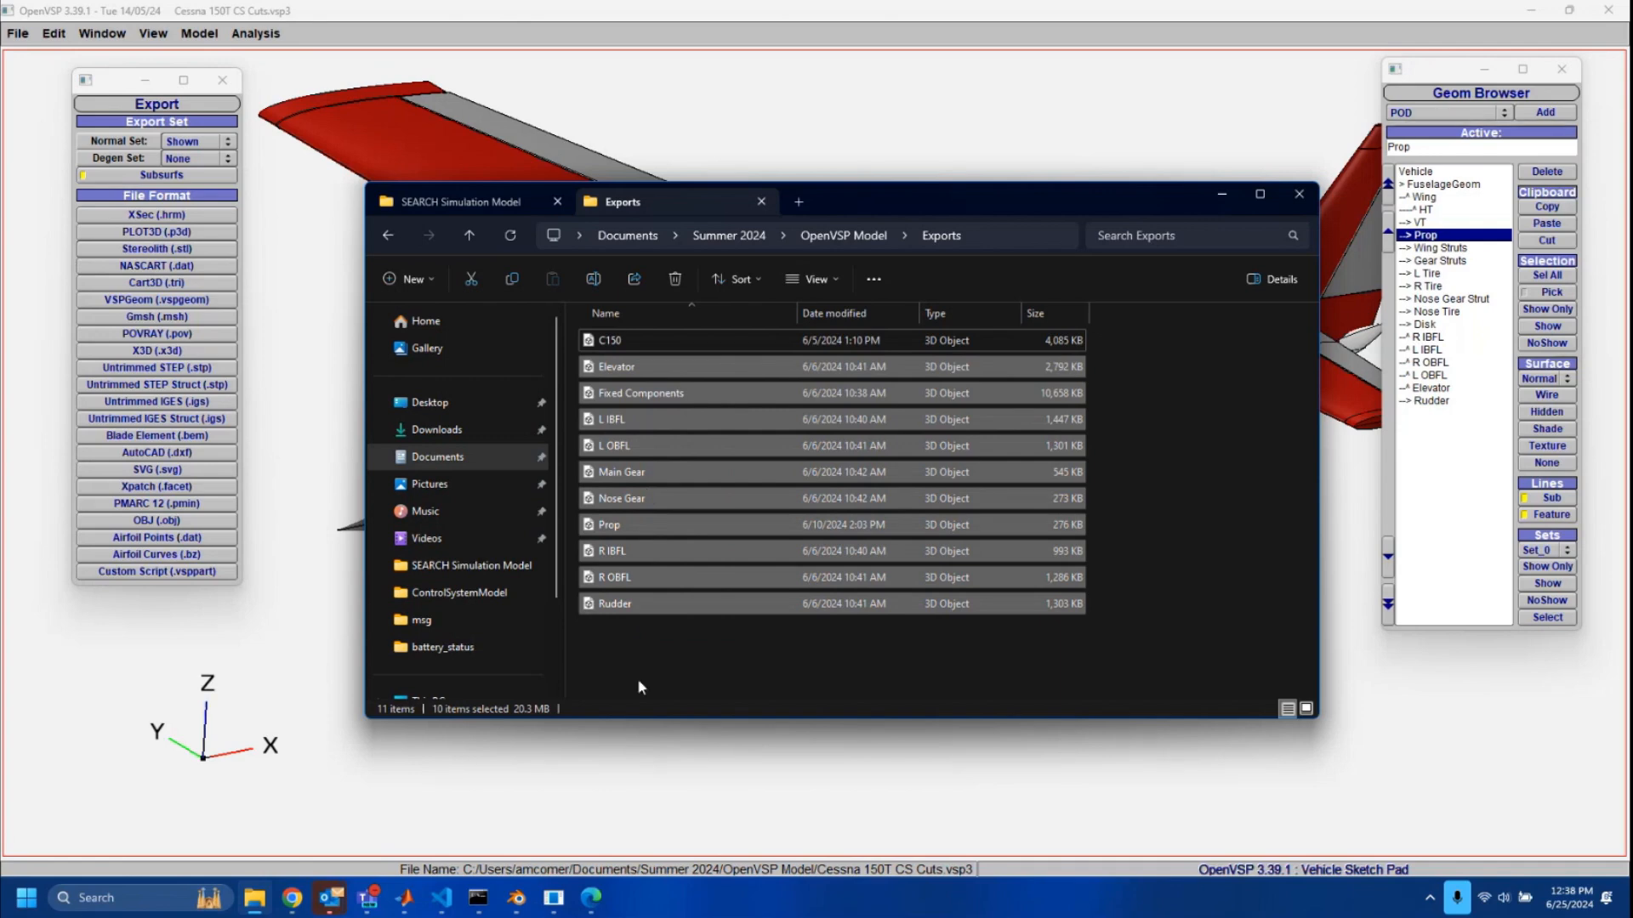
click(660, 678)
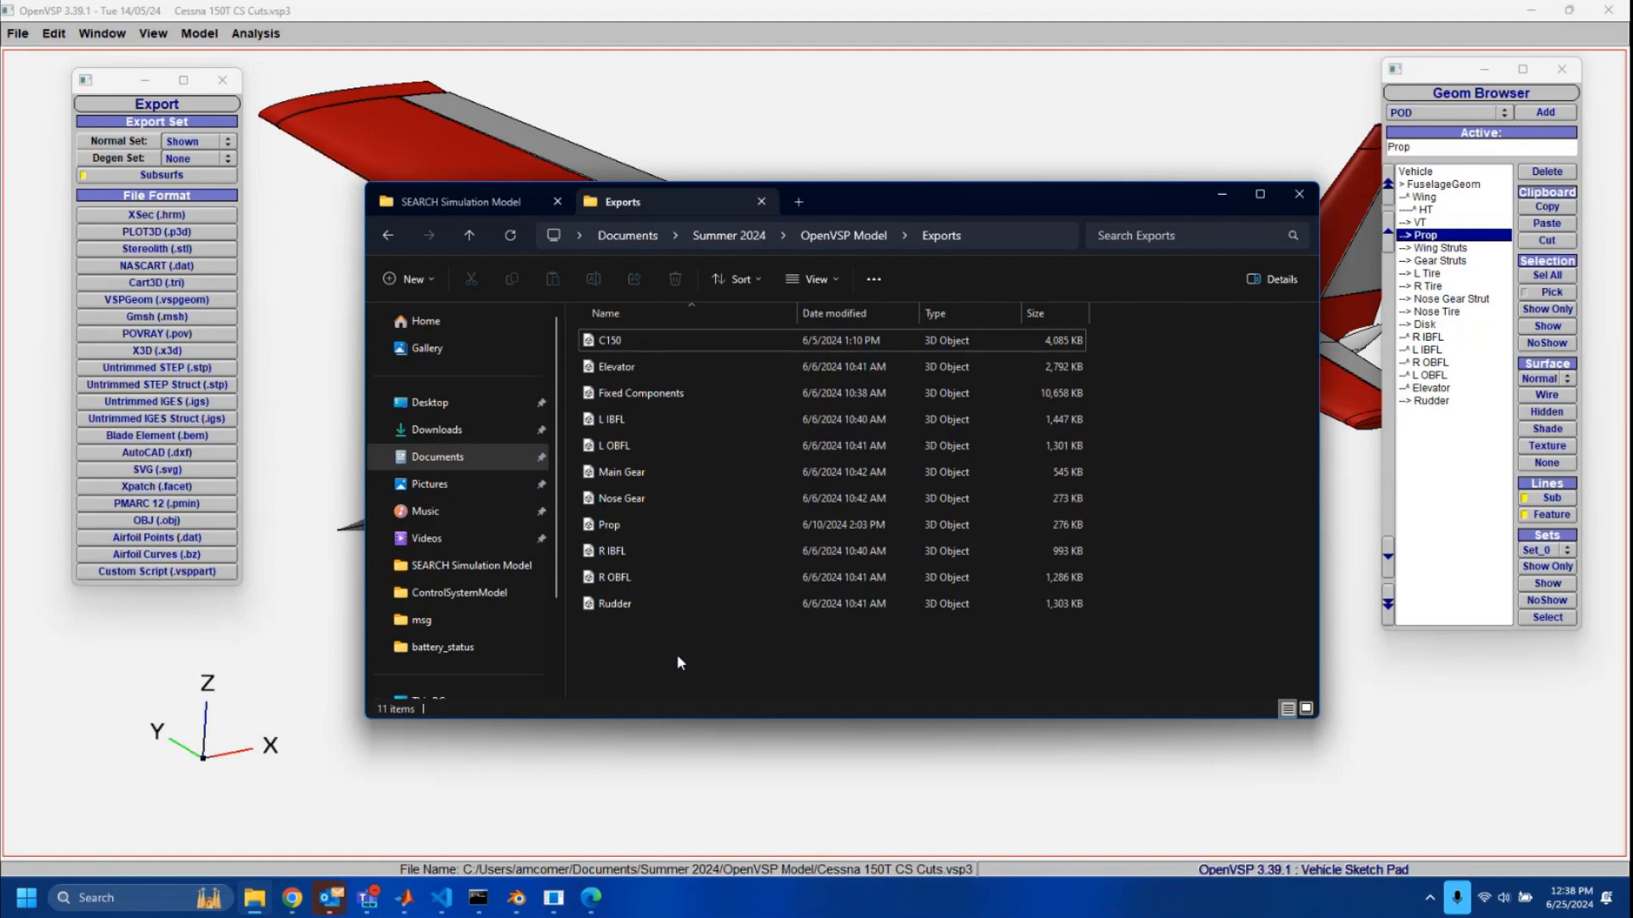
drag(676, 655, 631, 374)
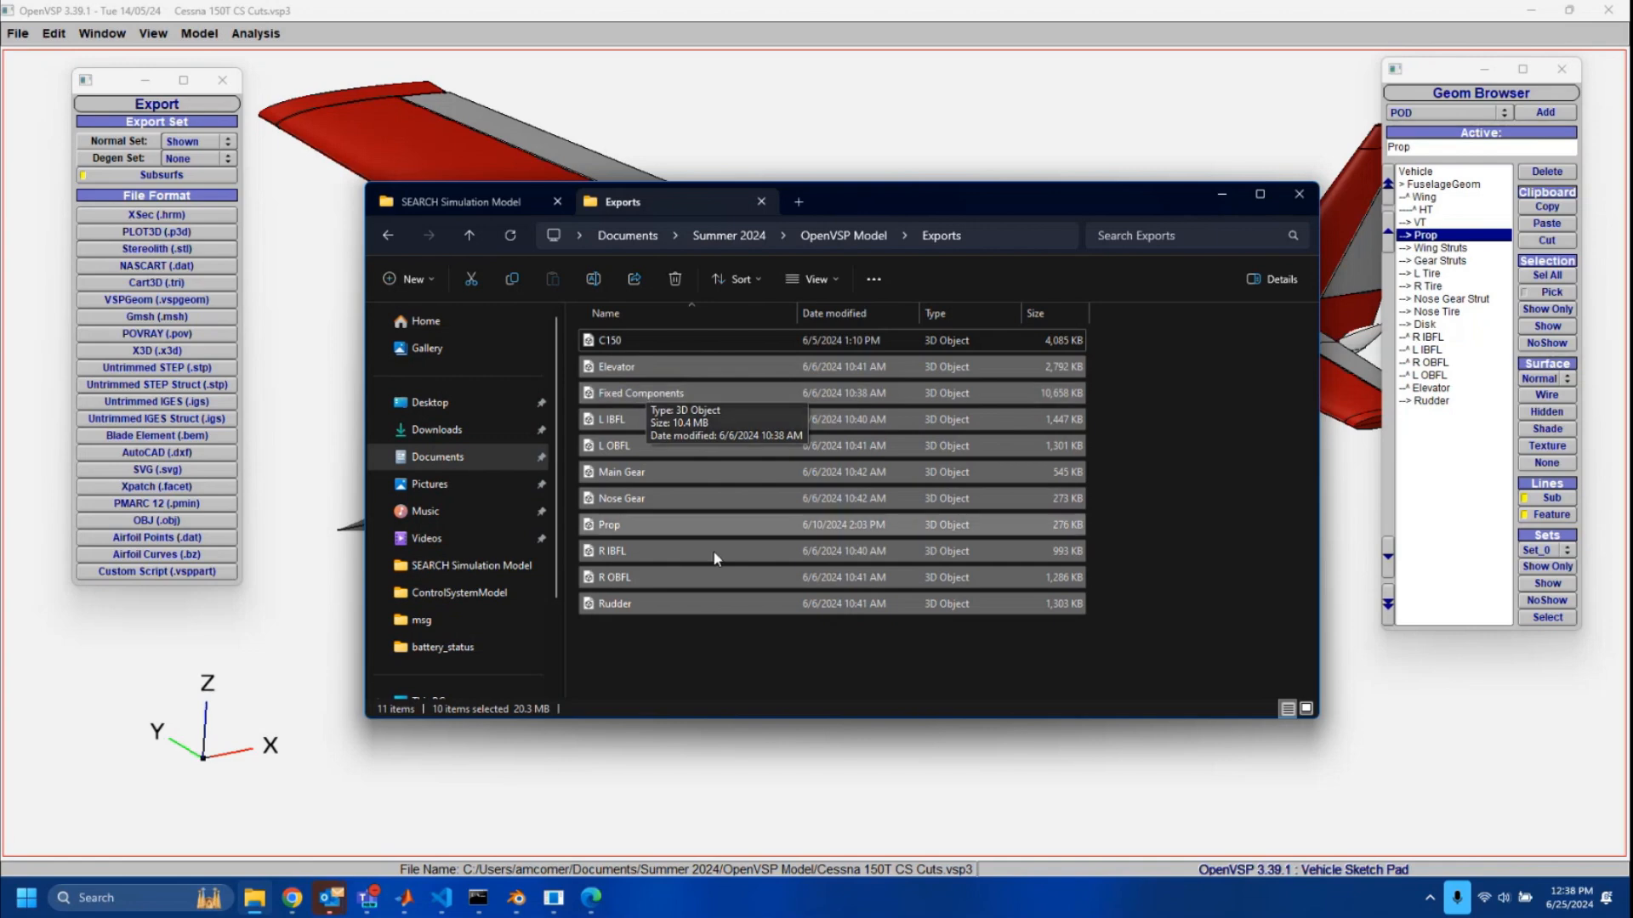
click(712, 624)
click(1219, 201)
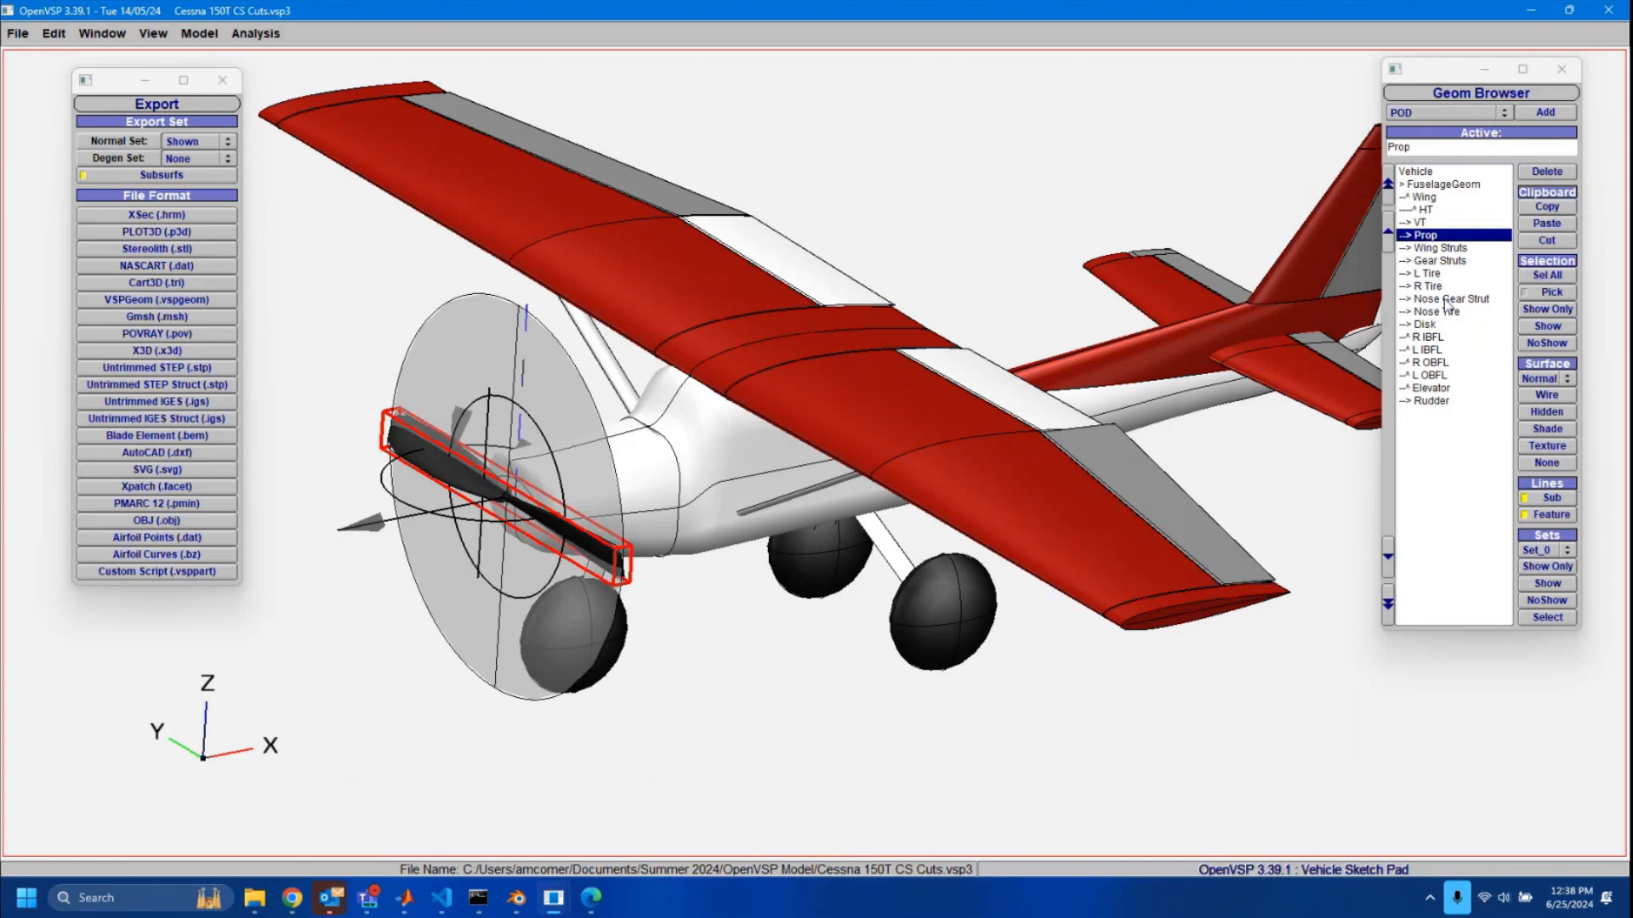
Highlight the Nose Gear Strut and Nose Tire together on the aircraft, then clear the component selection.
click(1446, 299)
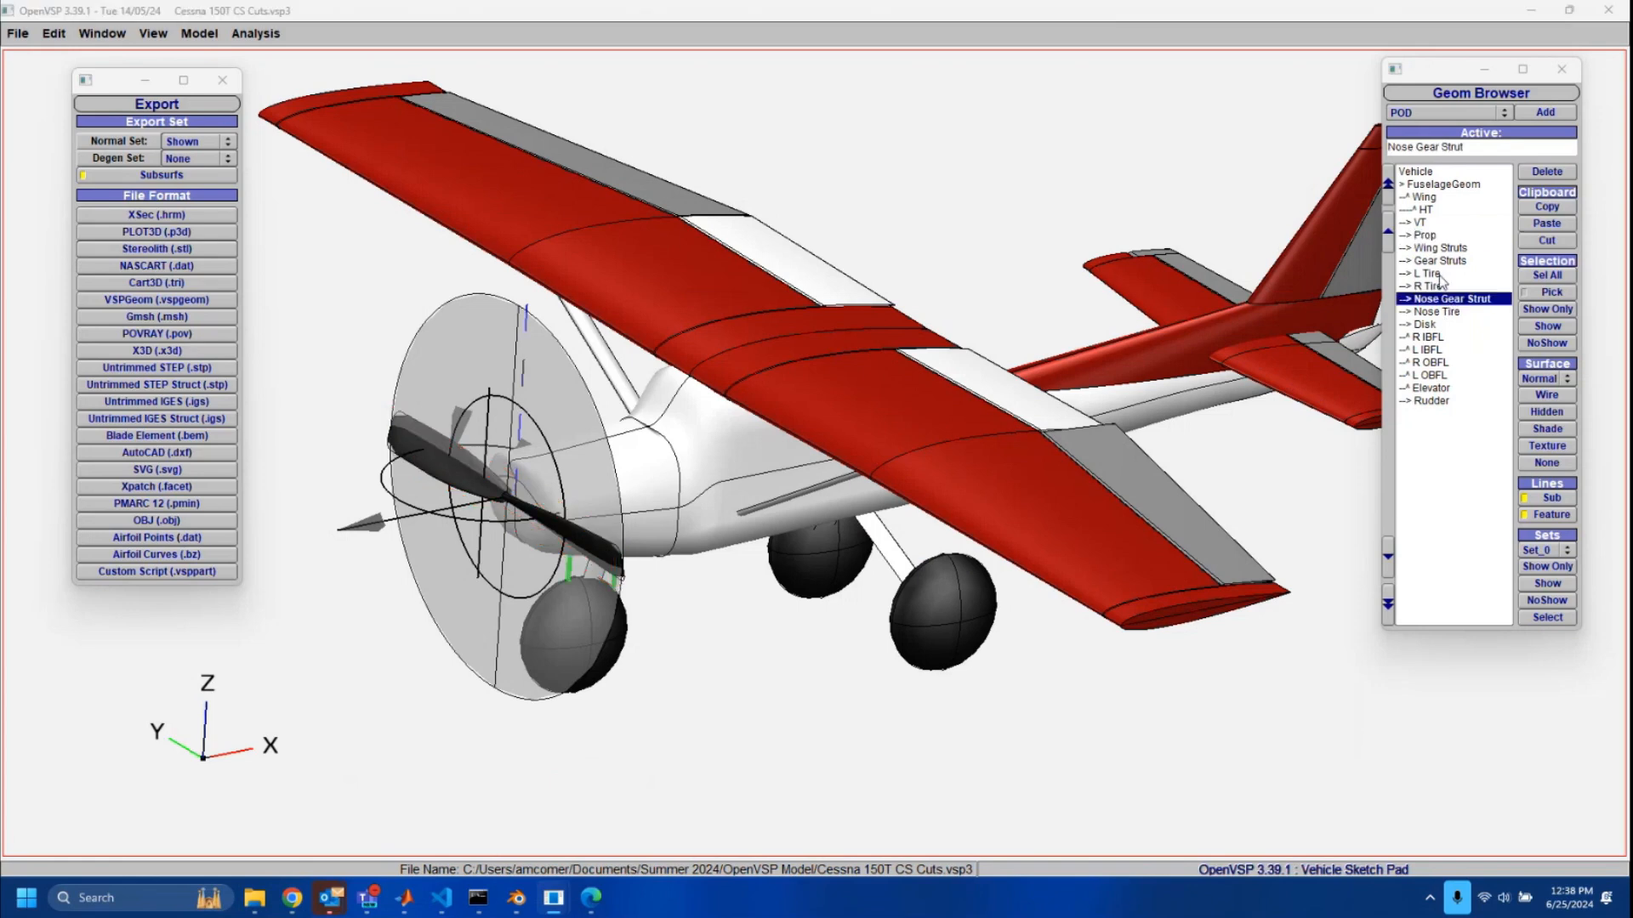
shift+click(1442, 313)
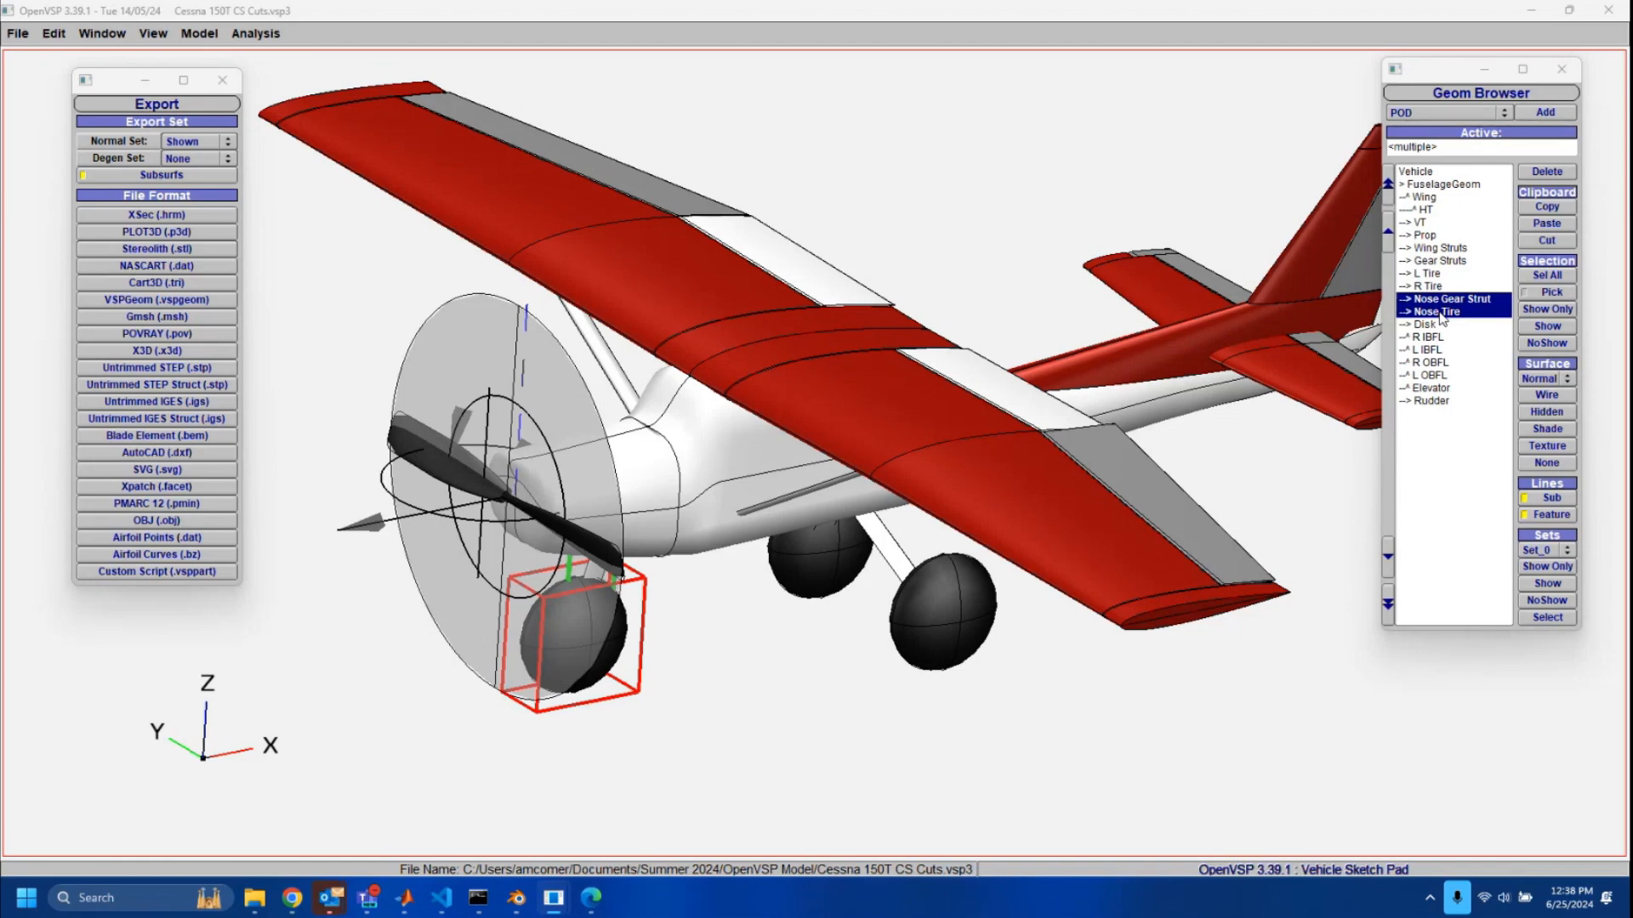
click(1458, 450)
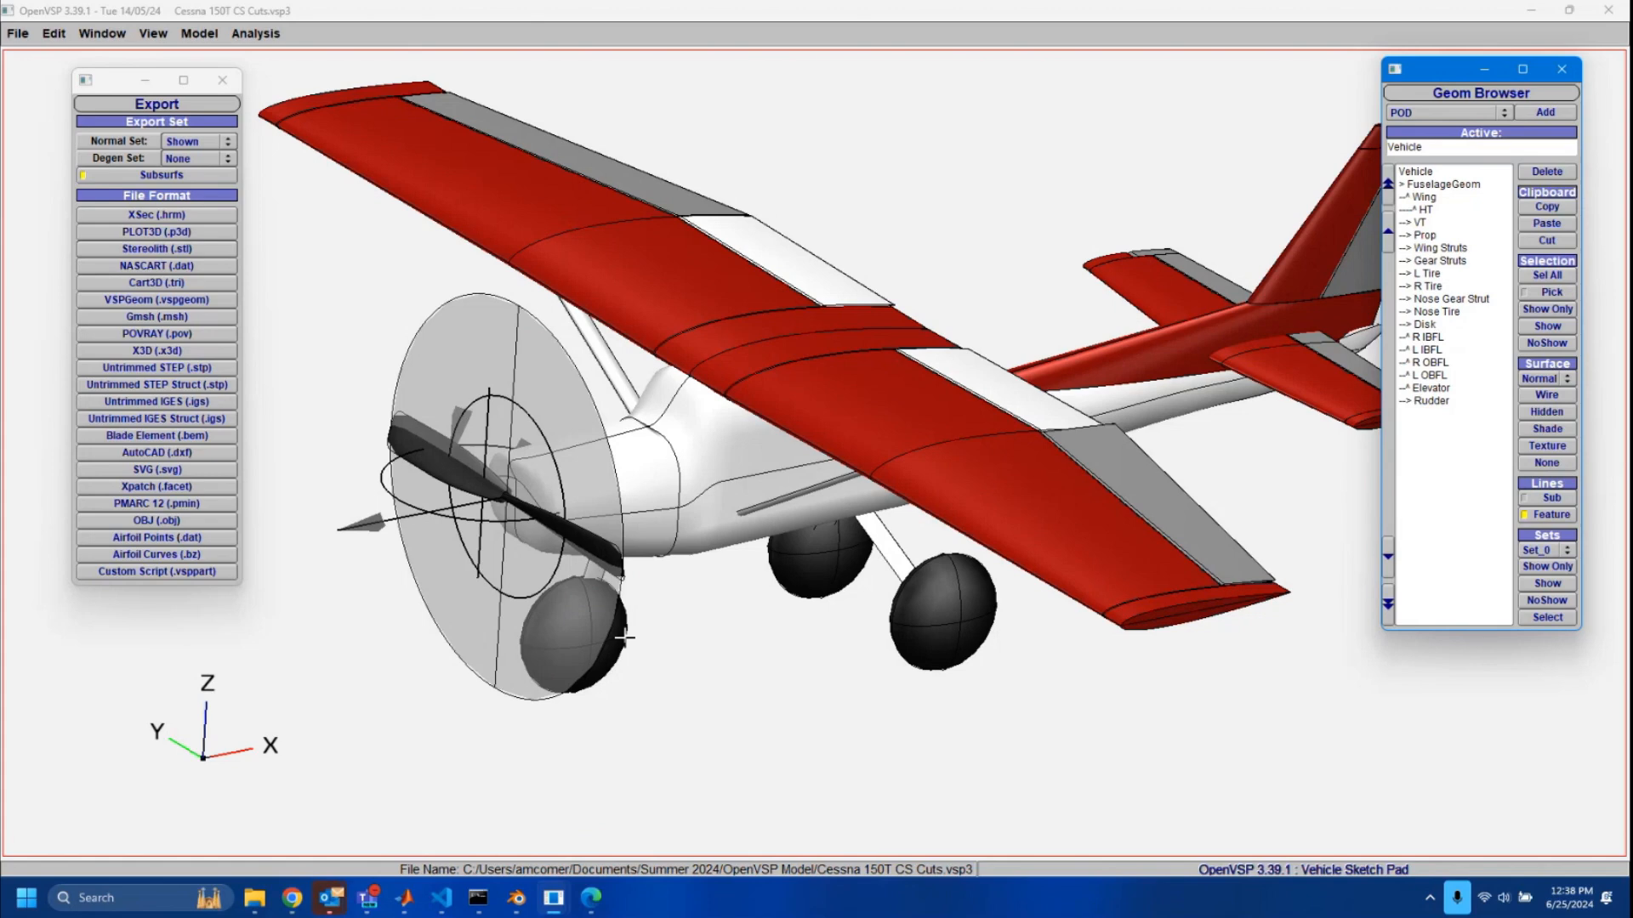
Close the Geom Browser, the Export window and OpenVSP, and switch to Blender.
click(1560, 70)
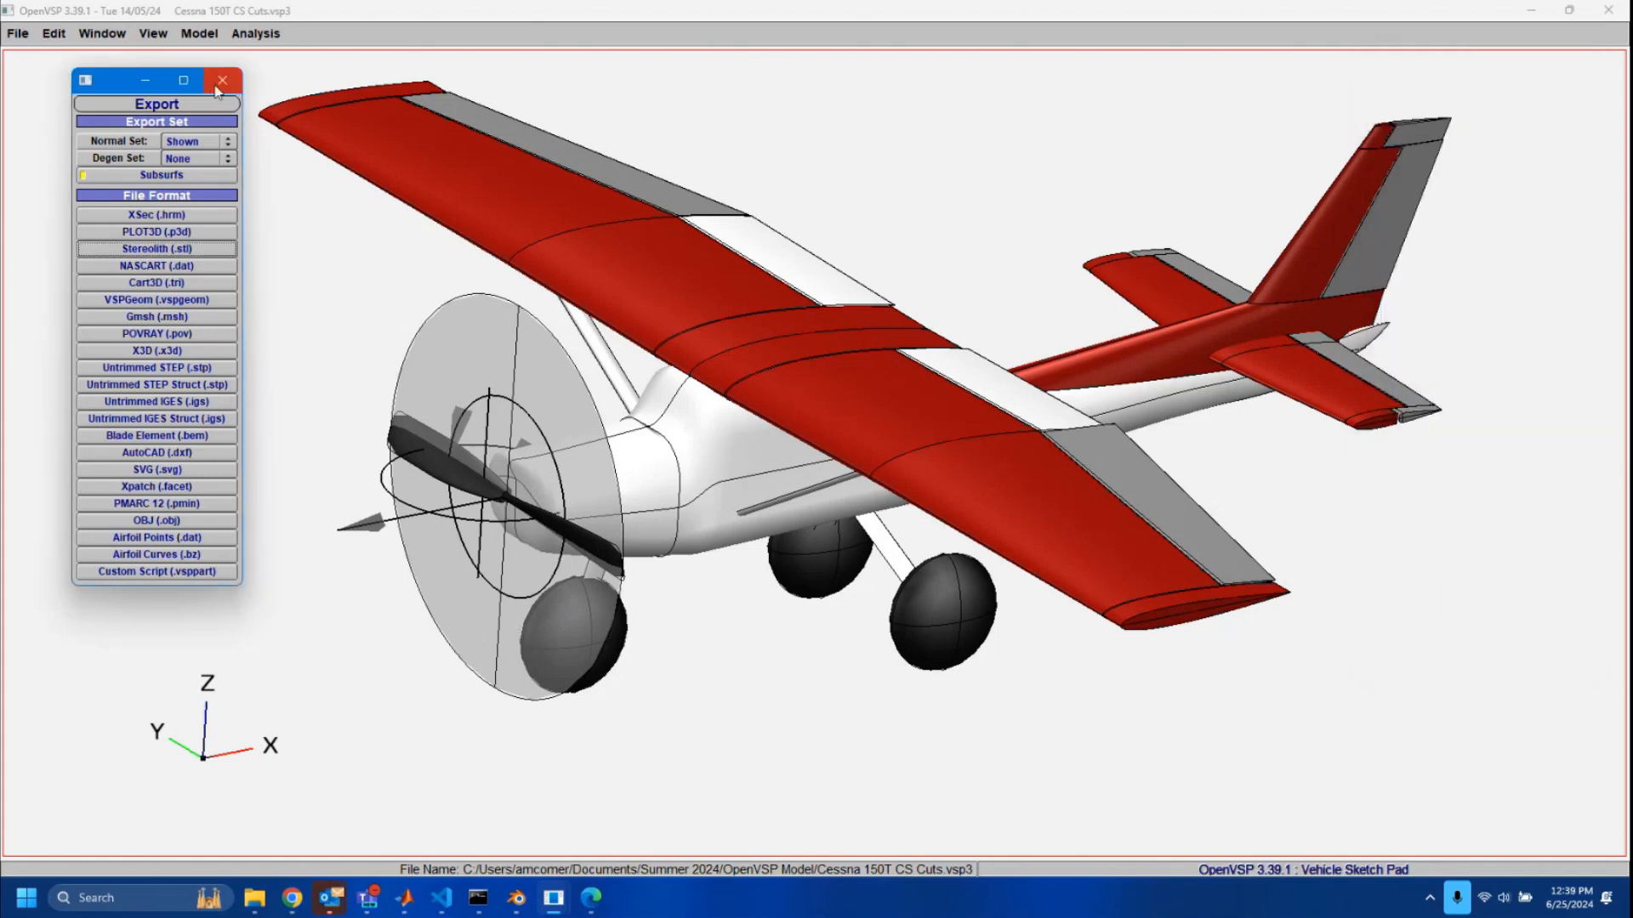
click(1609, 9)
click(1490, 80)
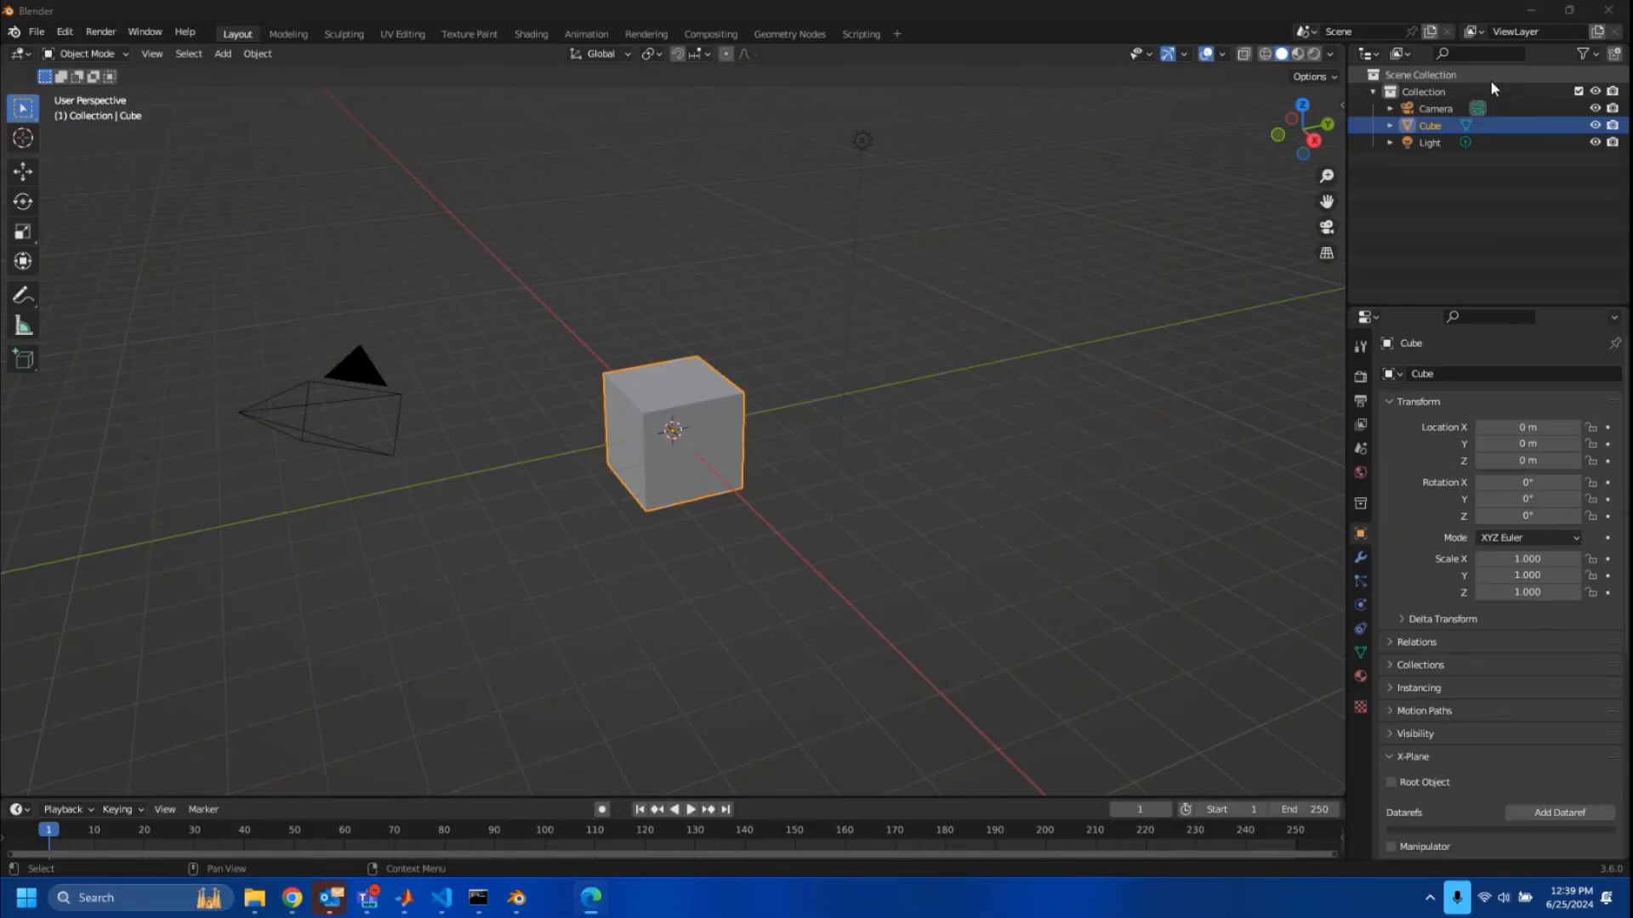
Deselect the default cube and examine the X-Plane section in its object properties.
click(954, 477)
scroll(616, 497, up, 2)
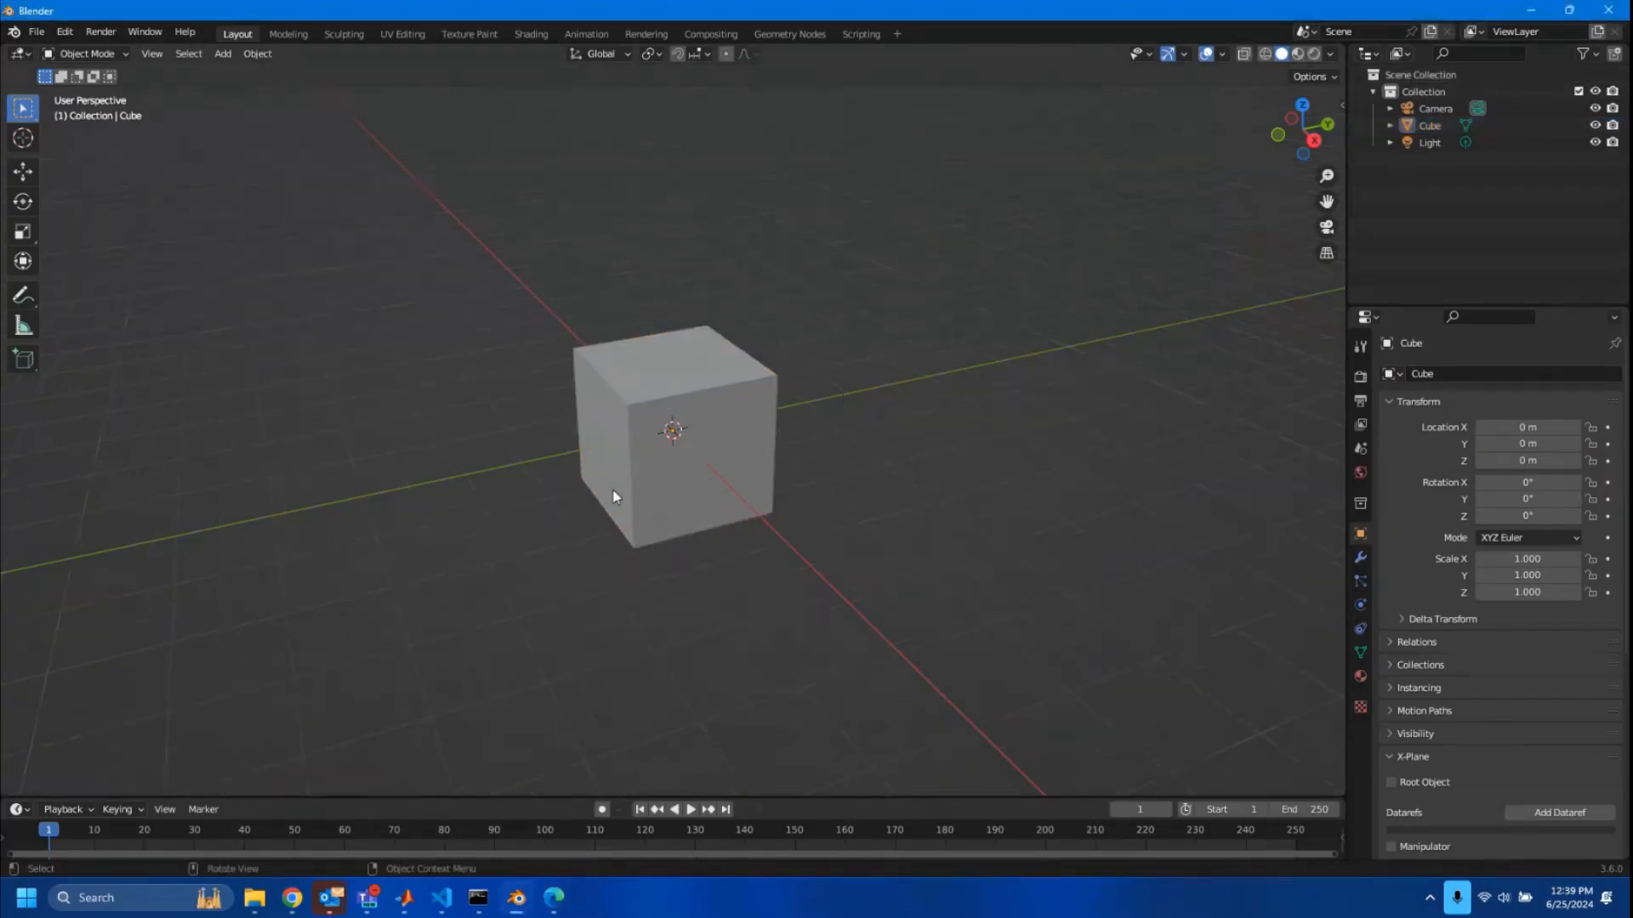
scroll(617, 498, down, 2)
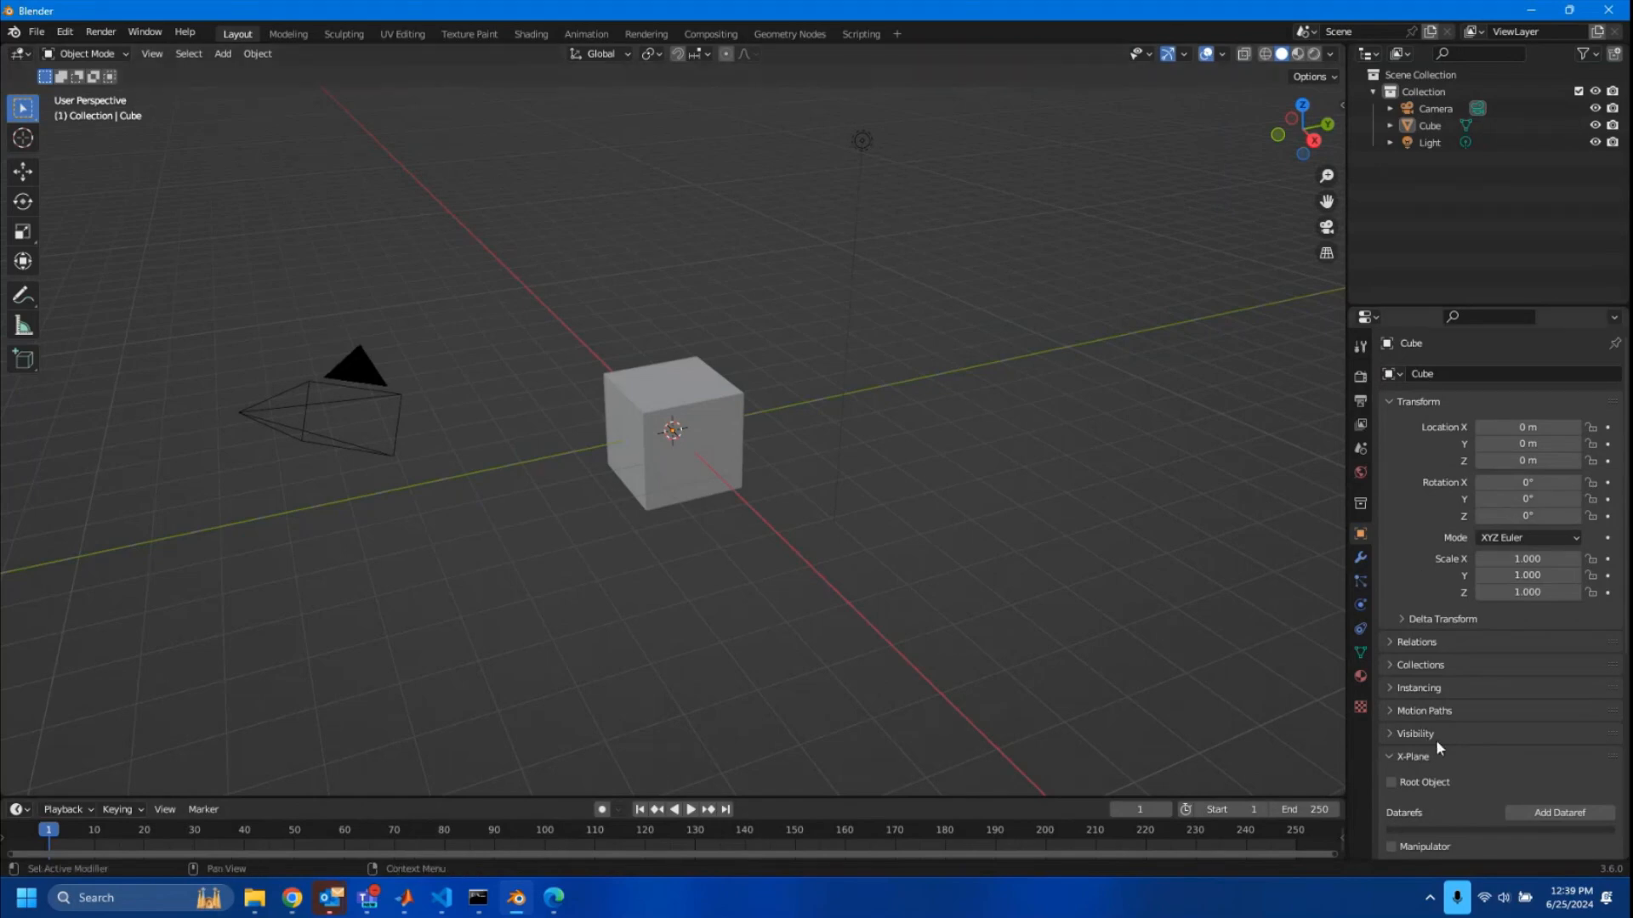
scroll(1439, 749, down, 2)
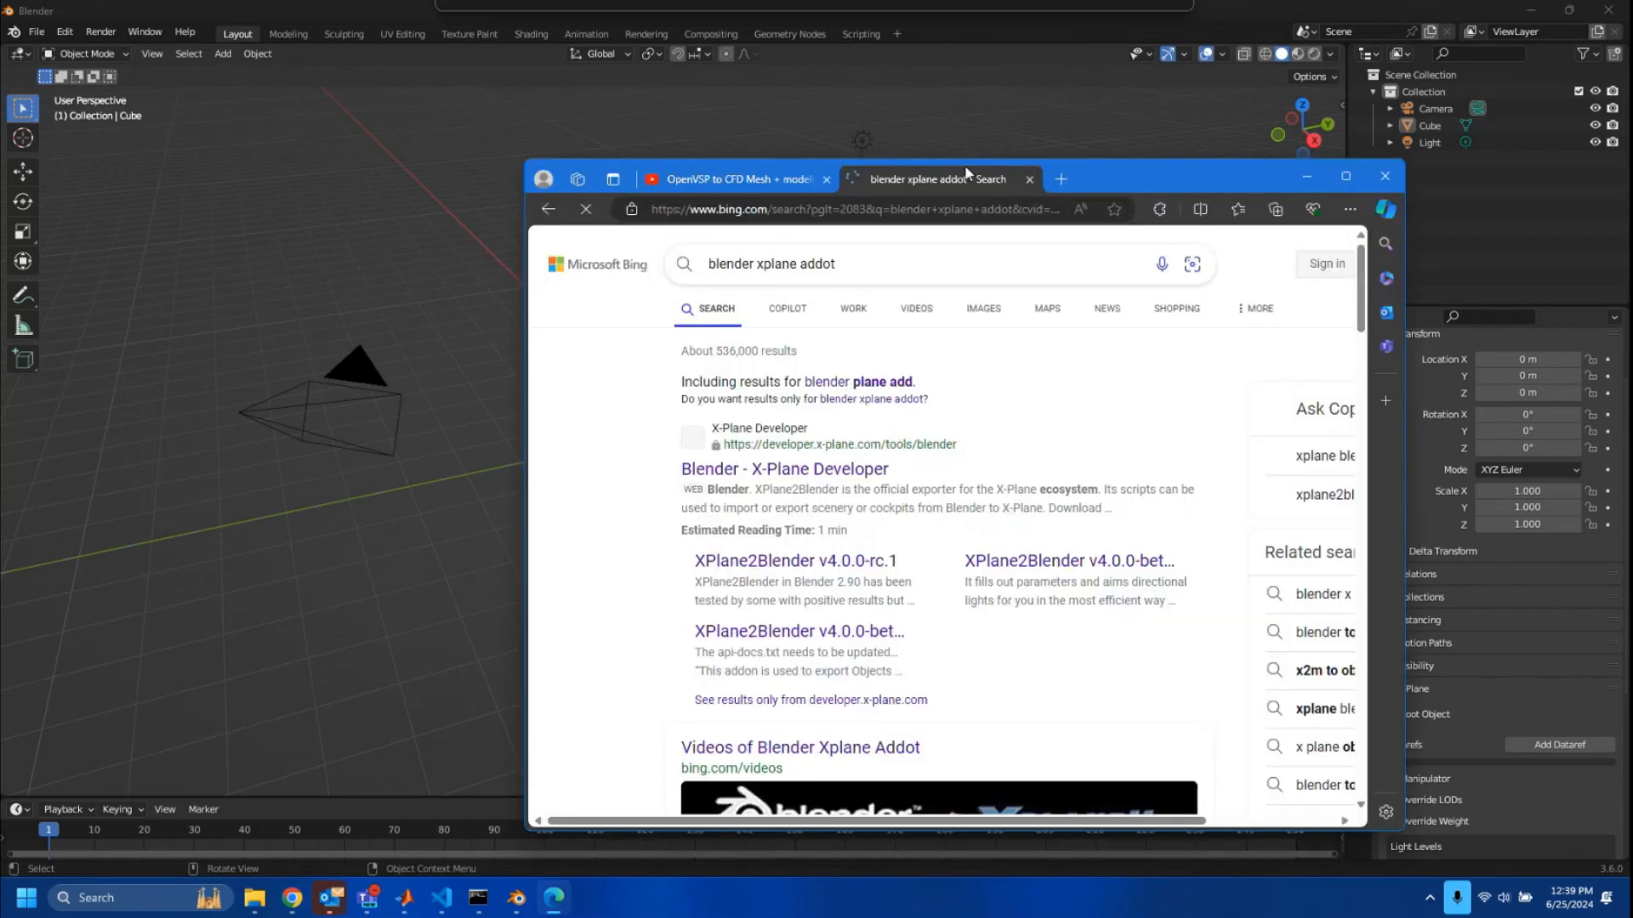
Maximize the Edge browser window and correct the web search to "blender xplane addon".
drag(966, 174, 922, 157)
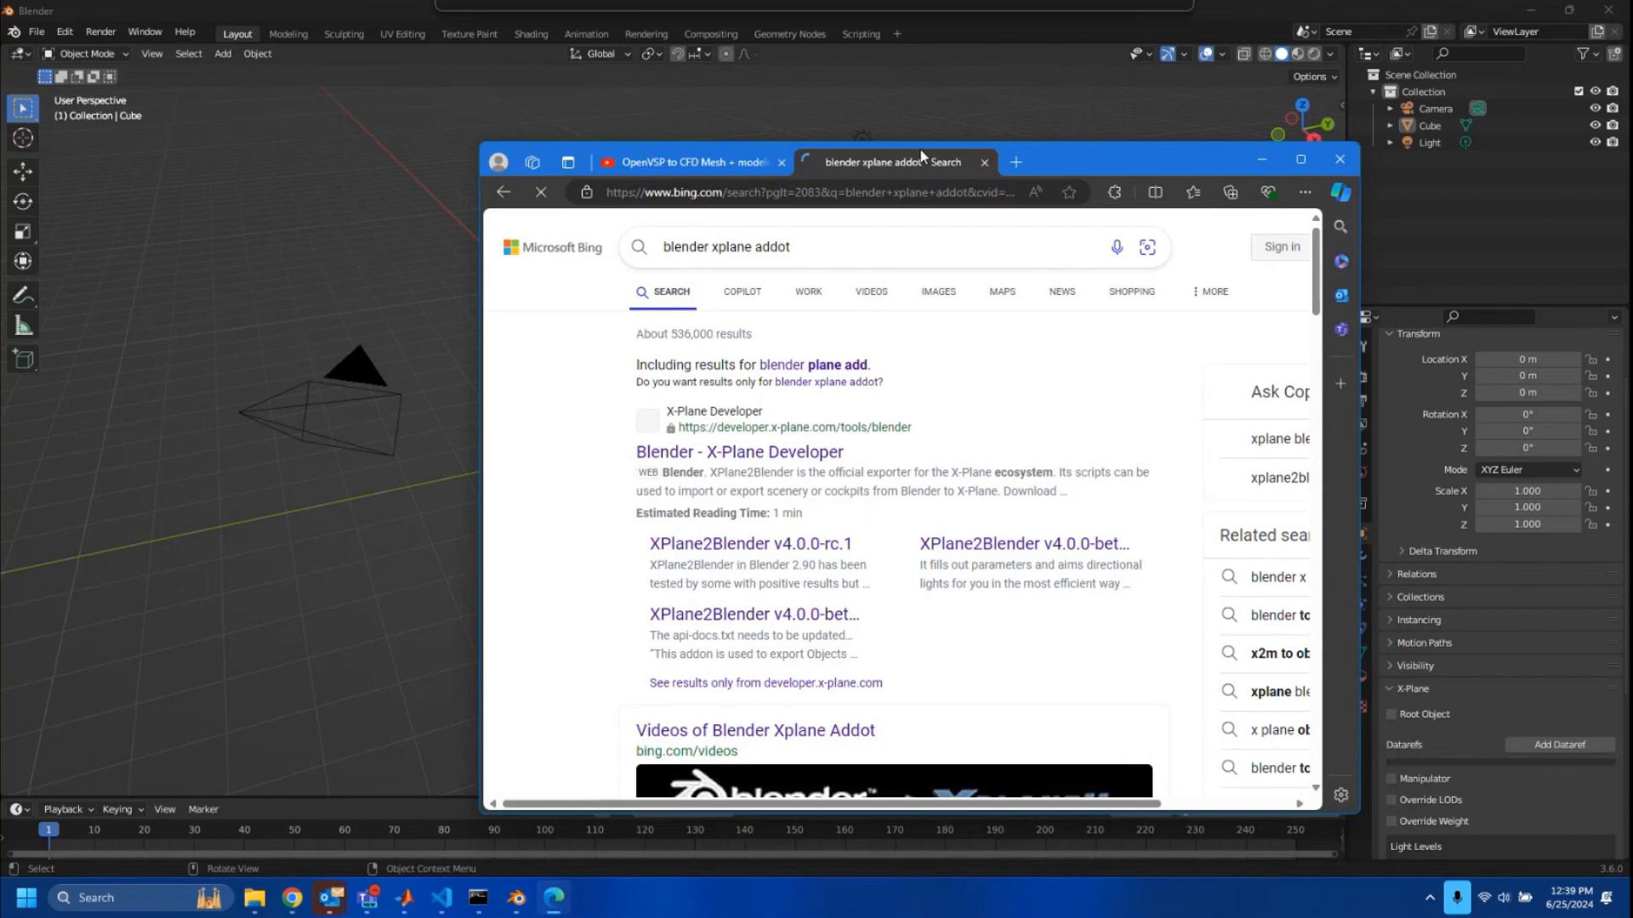
click(1302, 161)
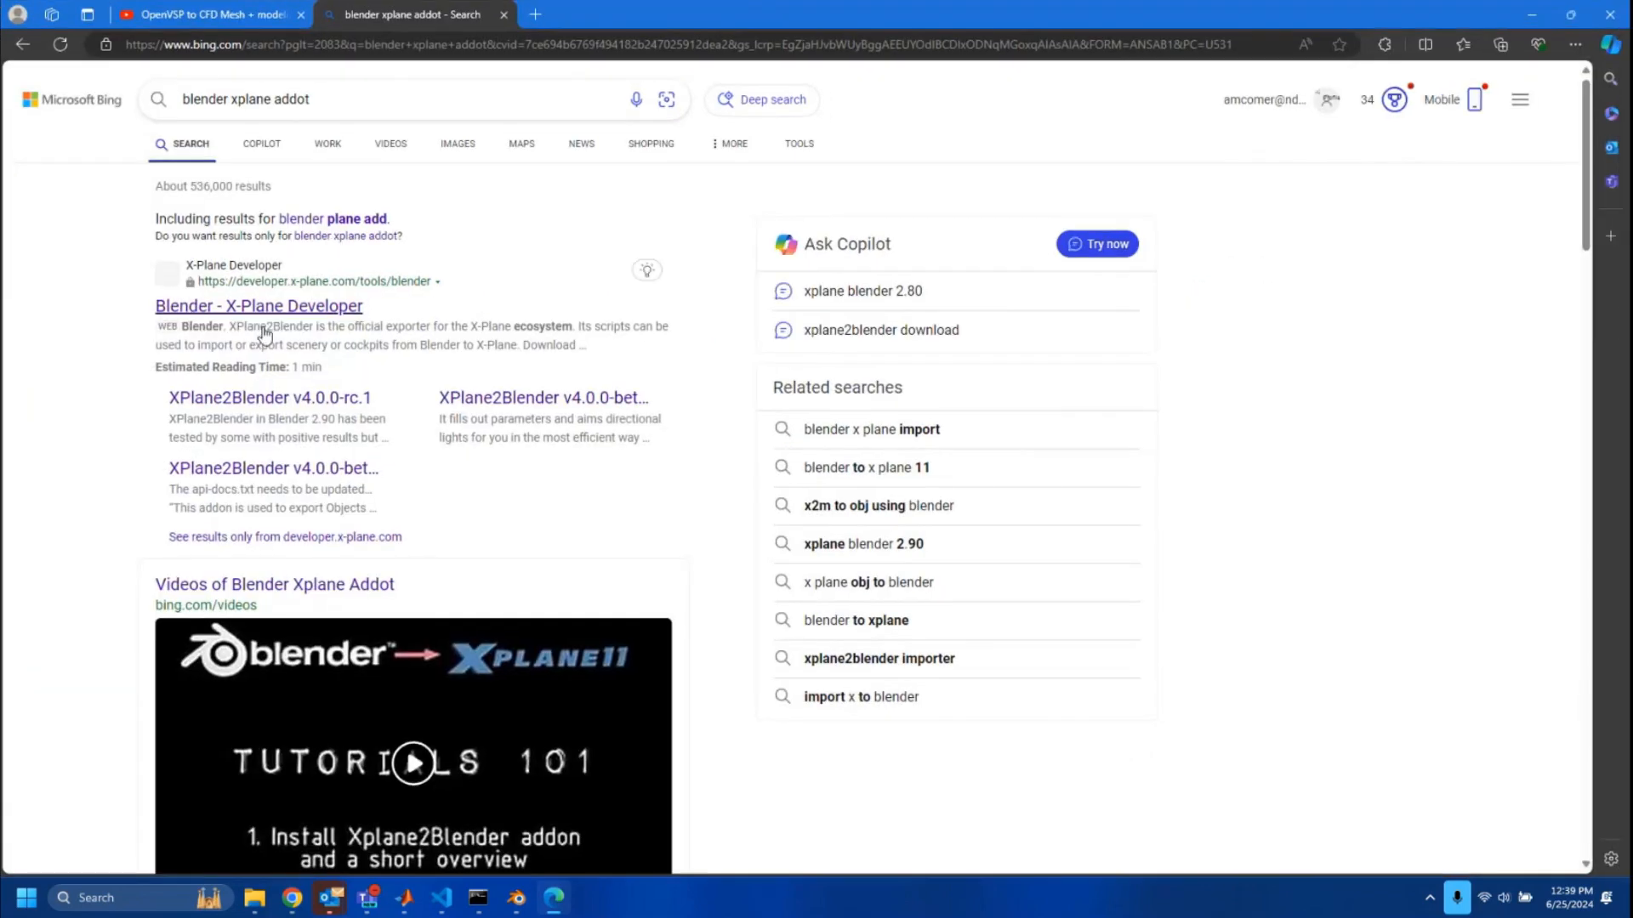
click(310, 101)
key(BackSpace)
text(n)
key(Return)
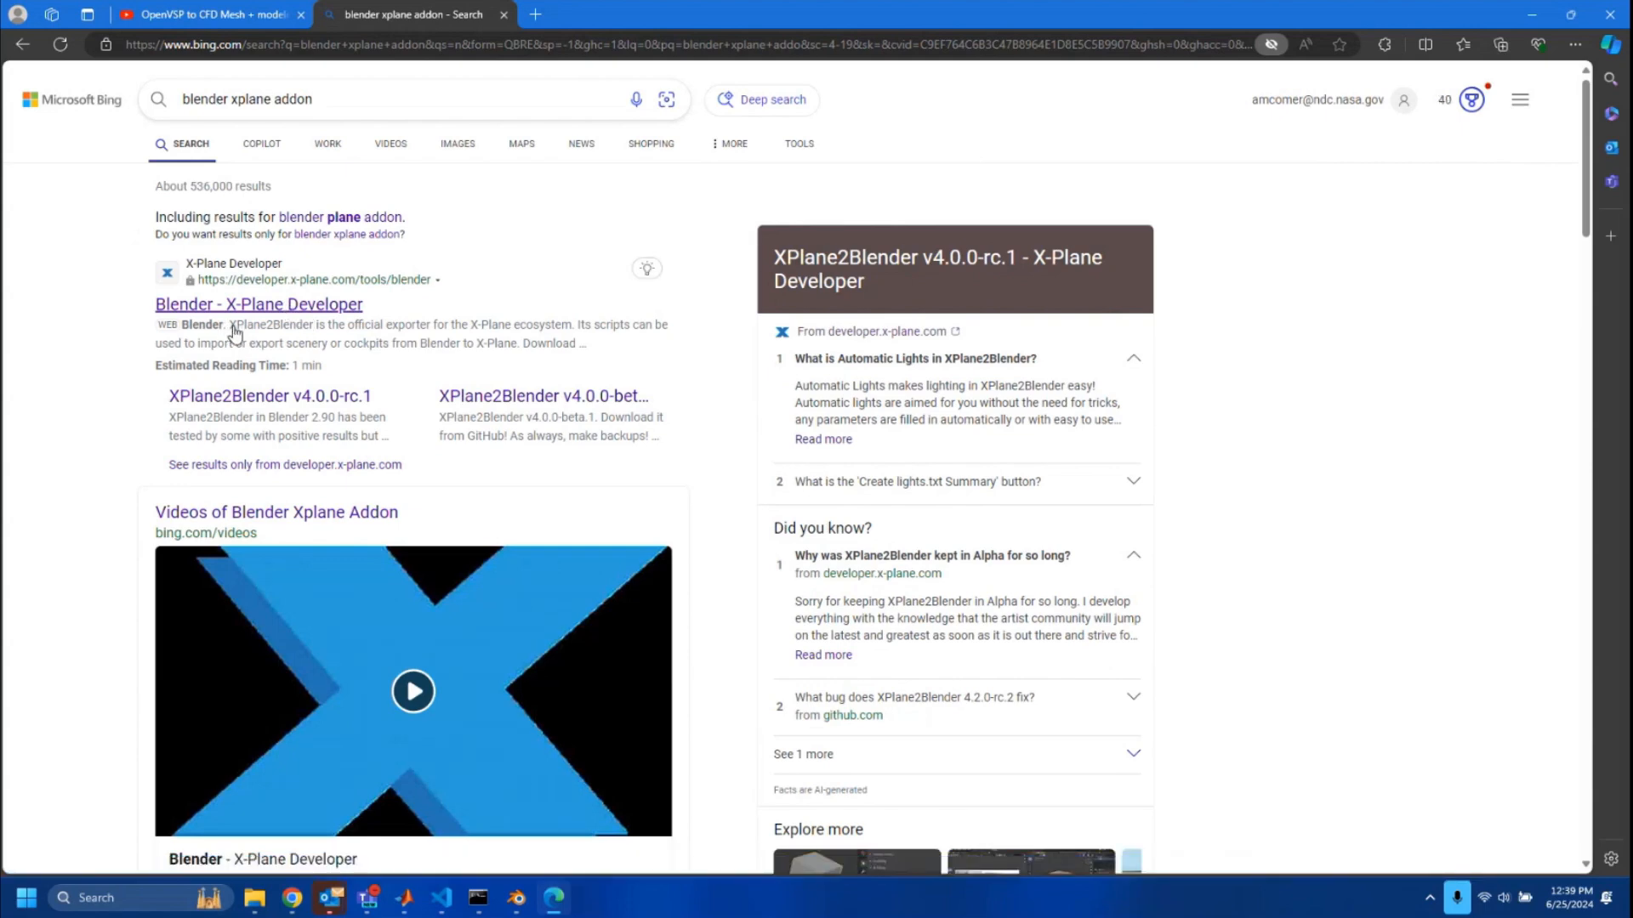
Open the "Blender - X-Plane Developer" result, review the XPlane2Blender download and installation resources, and move the browser away to return to Blender.
click(306, 308)
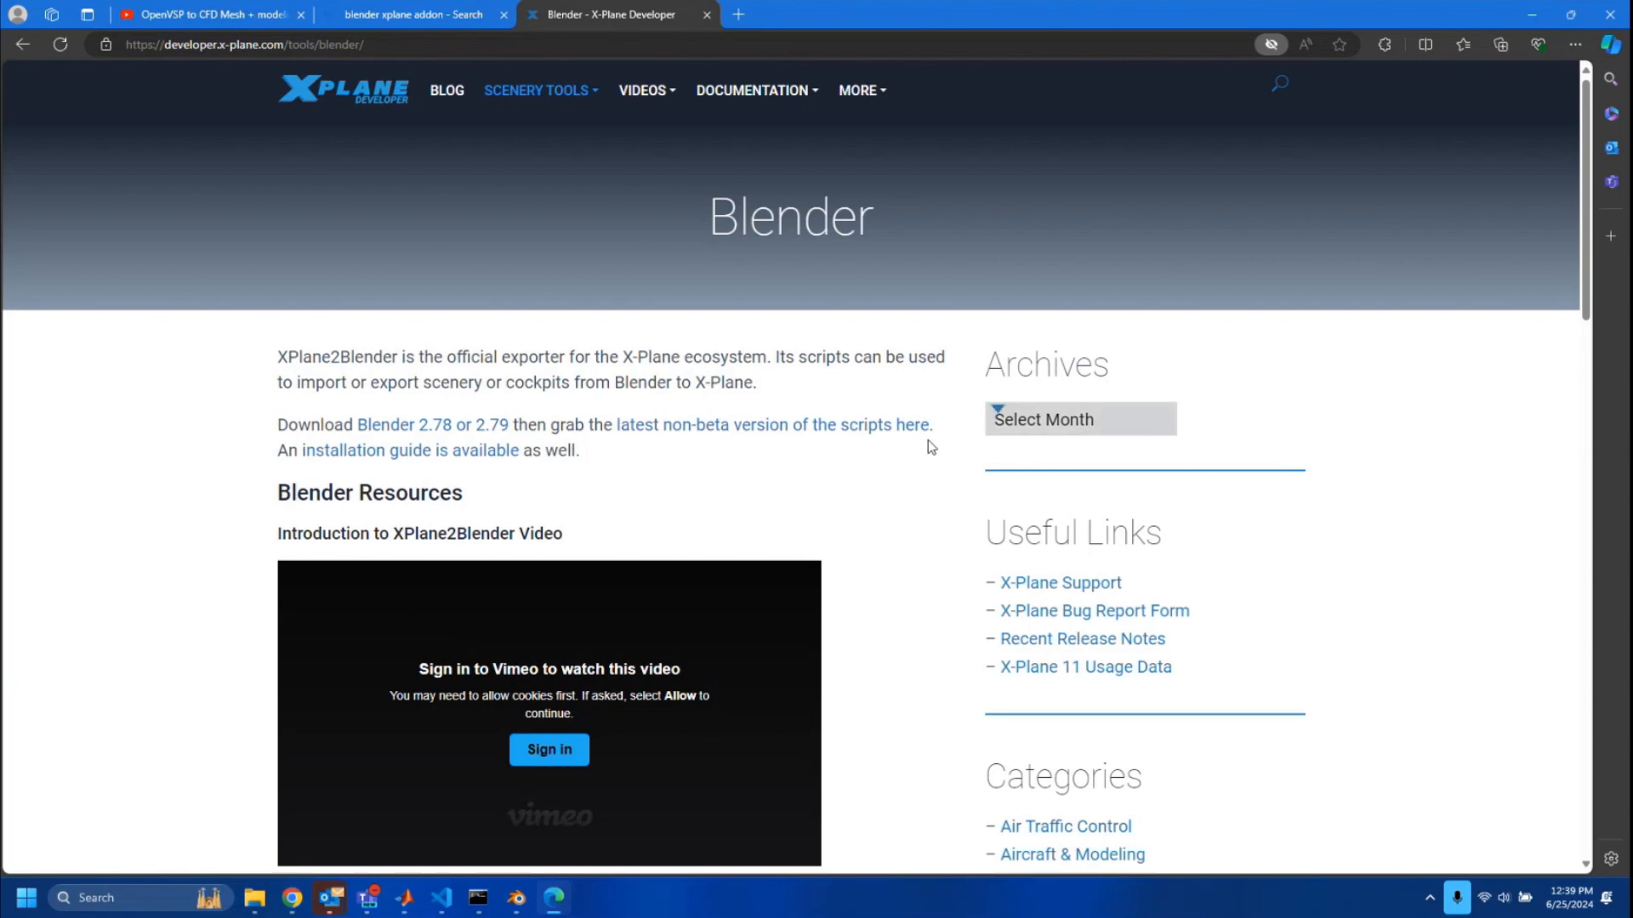
scroll(925, 444, down, 5)
scroll(894, 454, up, 3)
scroll(895, 454, up, 2)
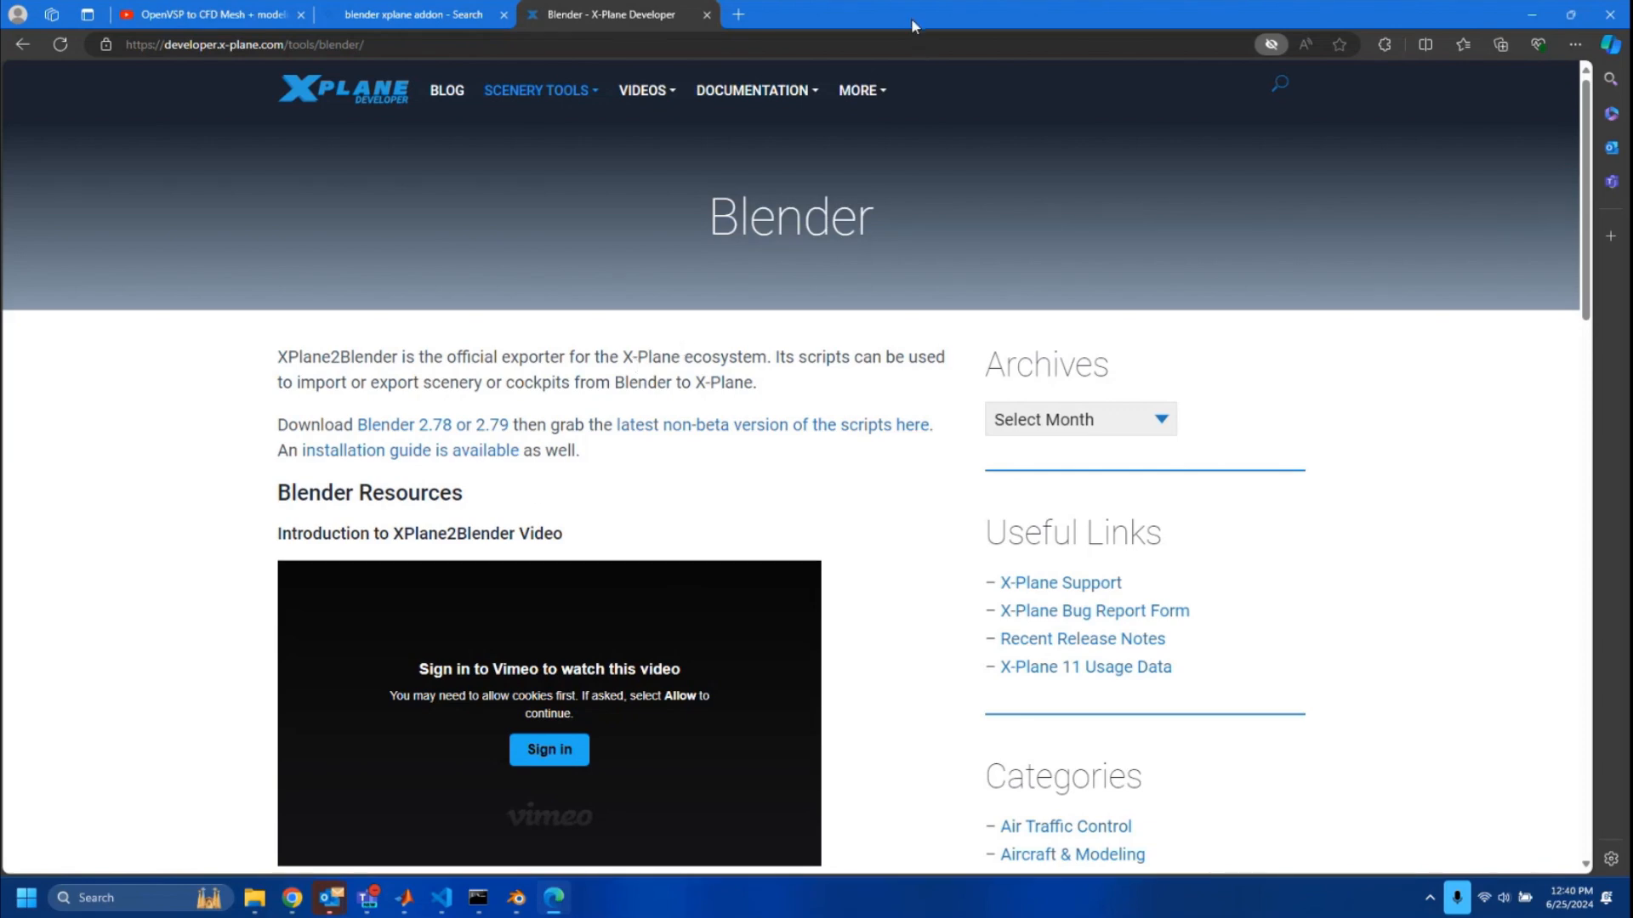
drag(911, 17, 0, 205)
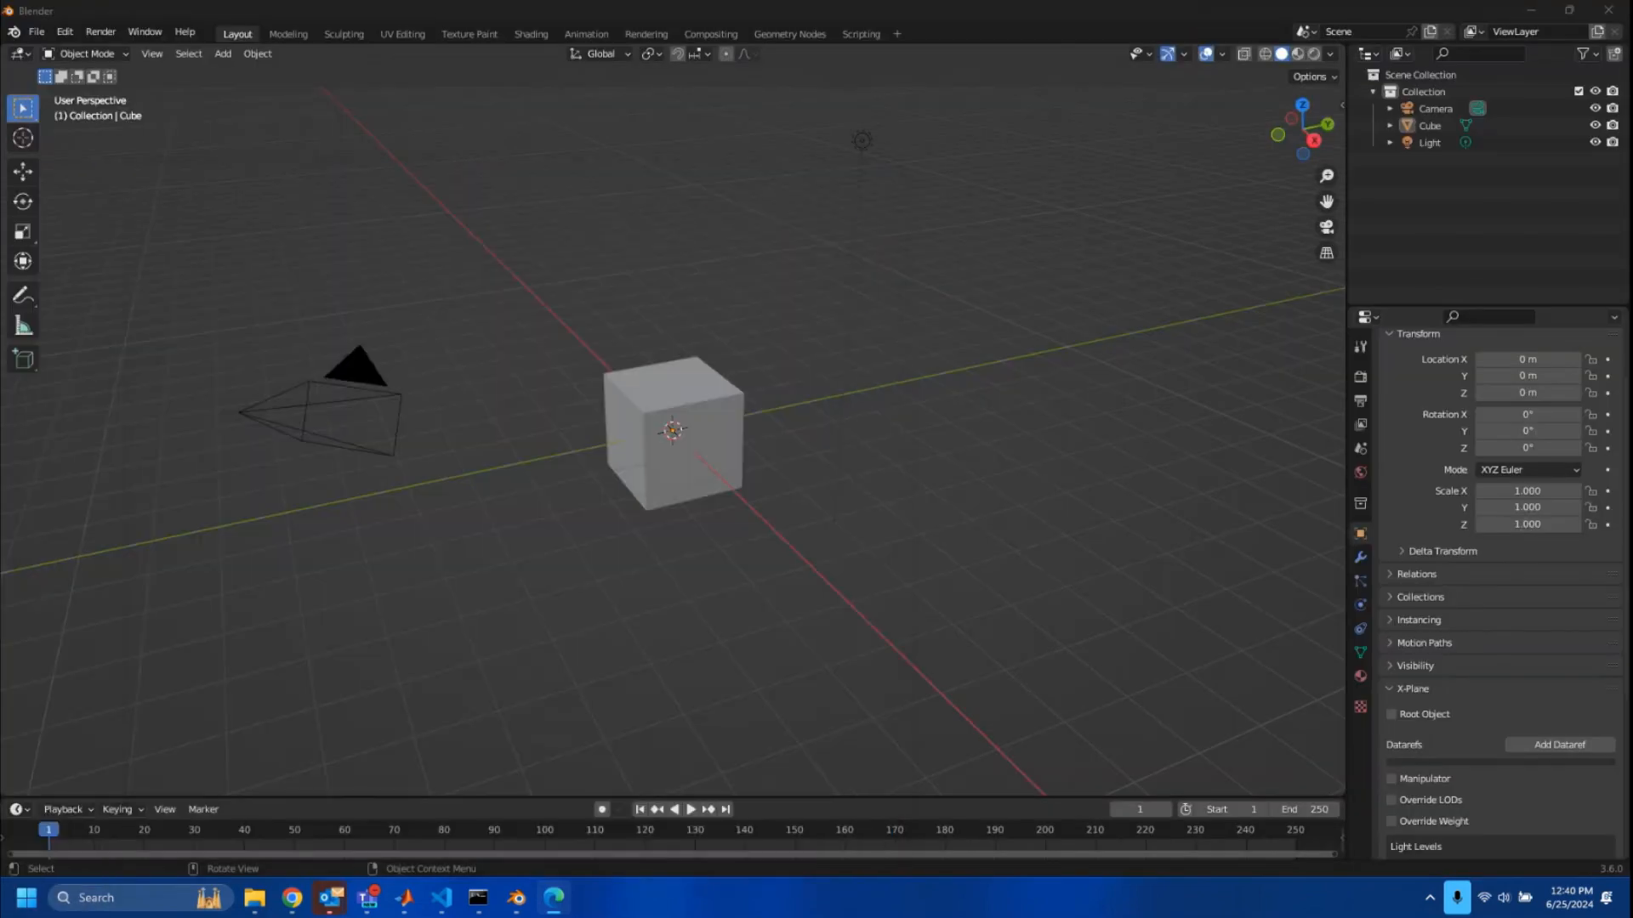
Open the add-on preferences in an enlarged window, list only enabled add-ons and expand the Export: X-Plane (.obj) details.
click(69, 34)
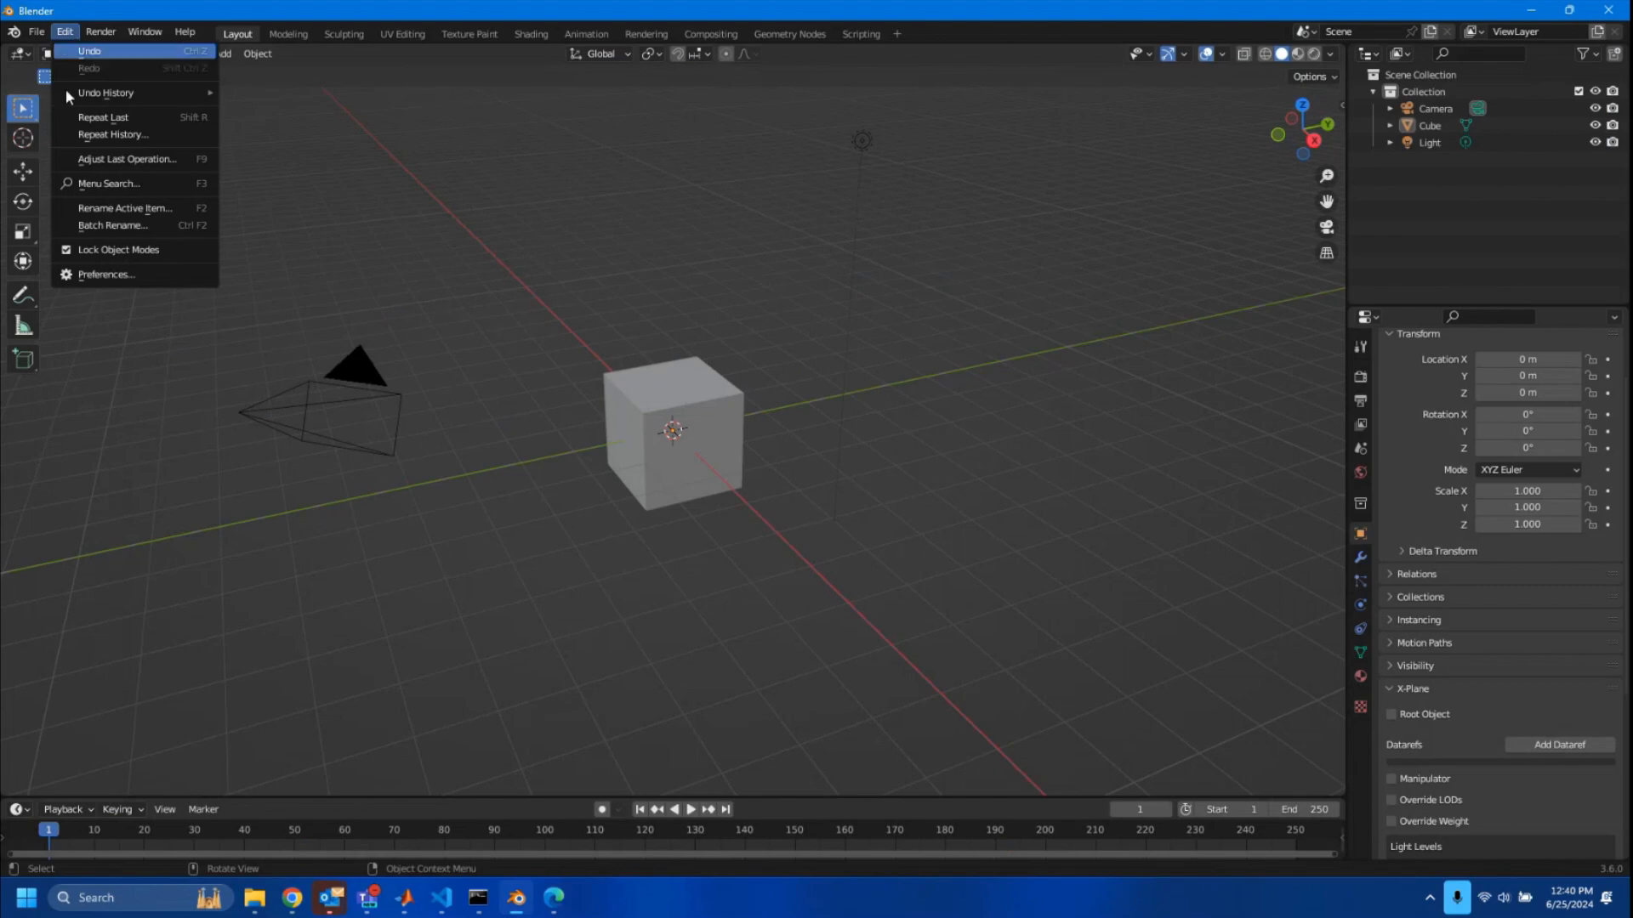
click(78, 275)
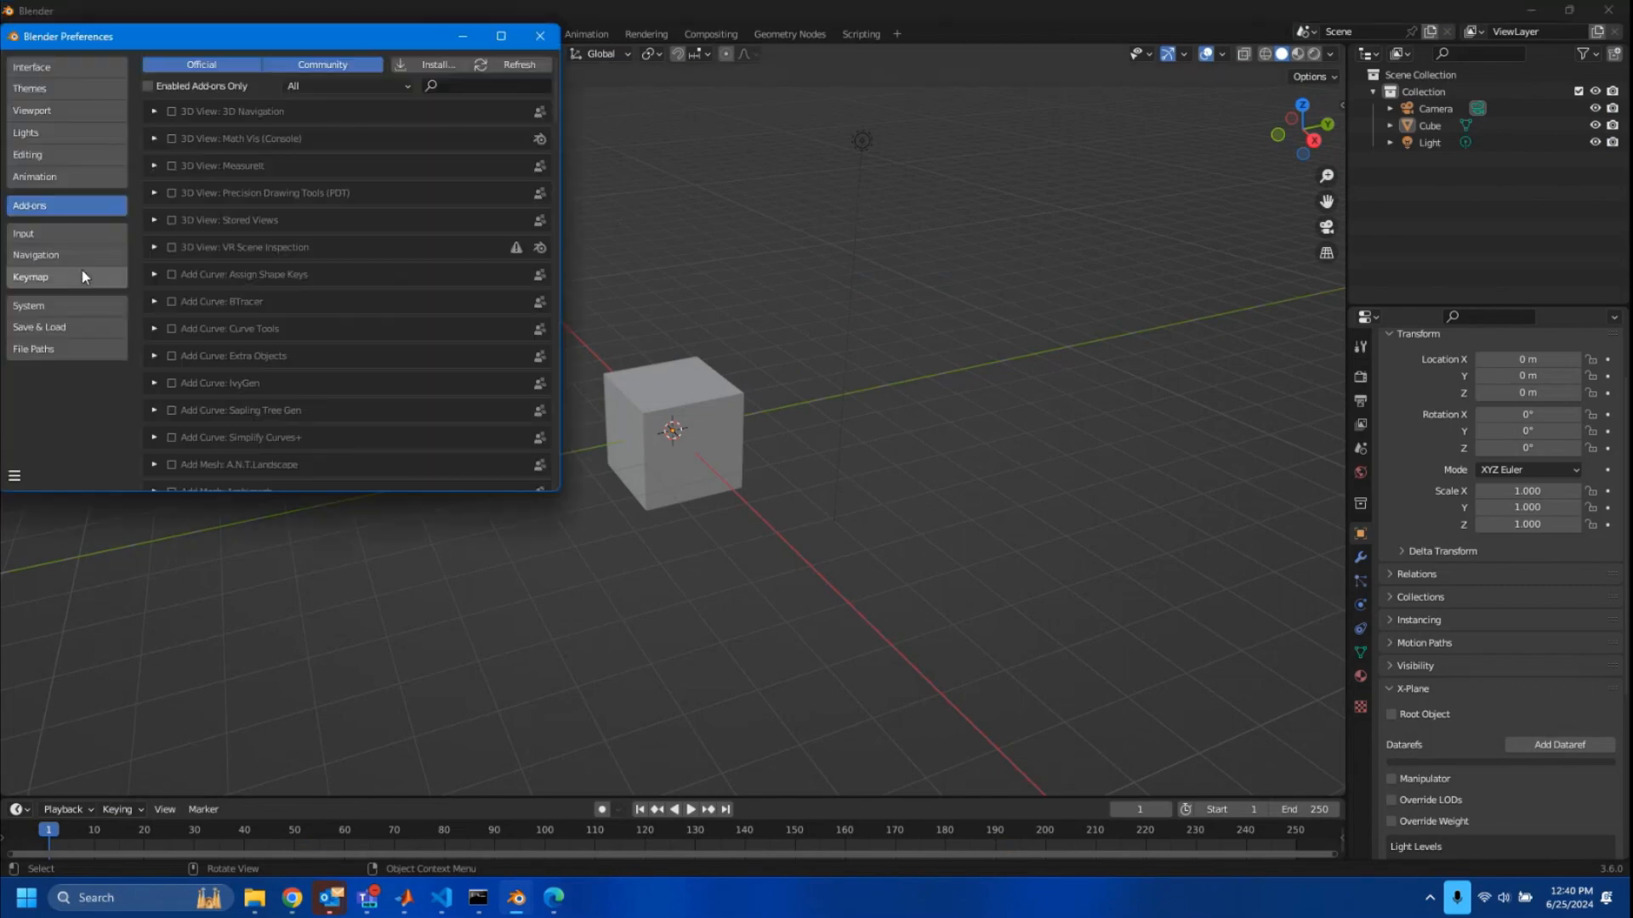
drag(191, 42, 558, 54)
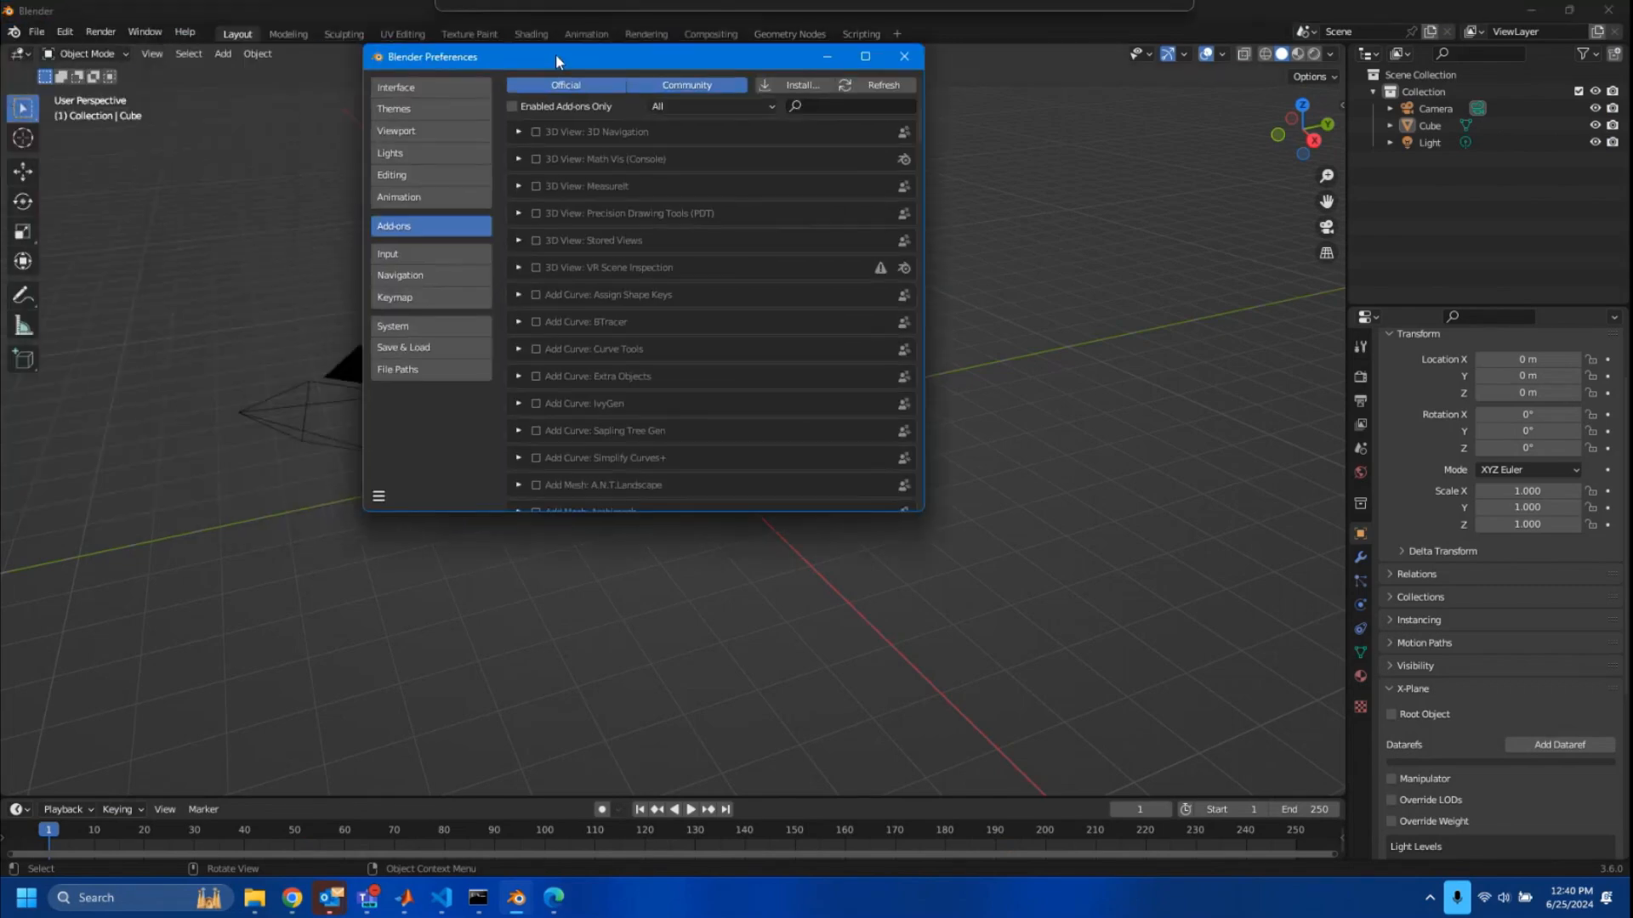
drag(923, 511, 1157, 787)
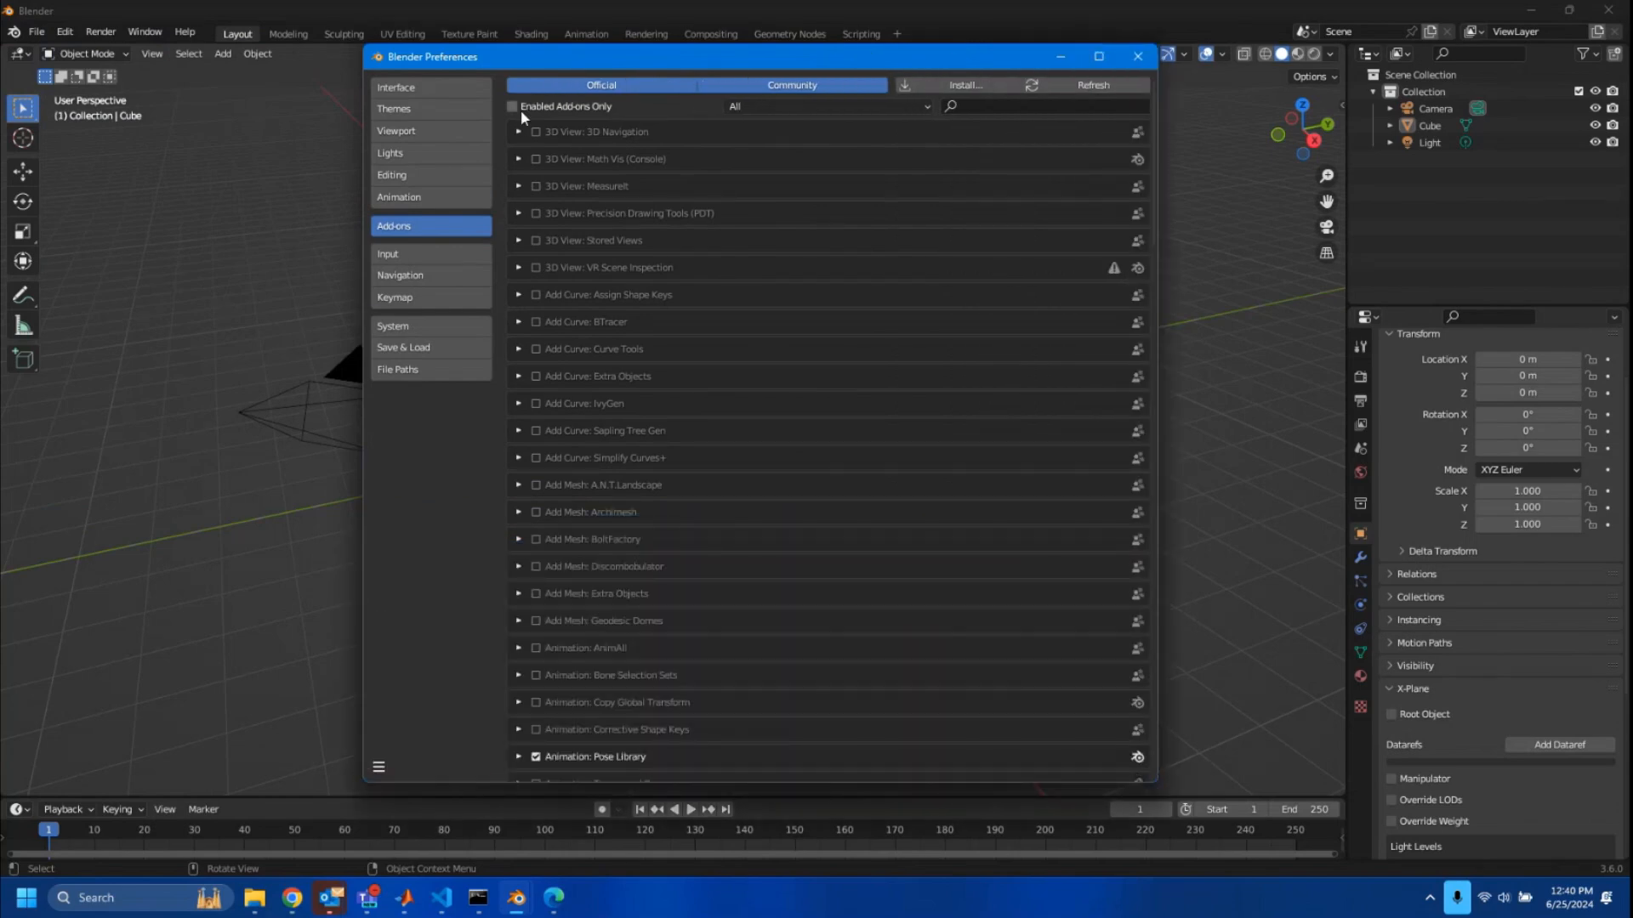
click(518, 109)
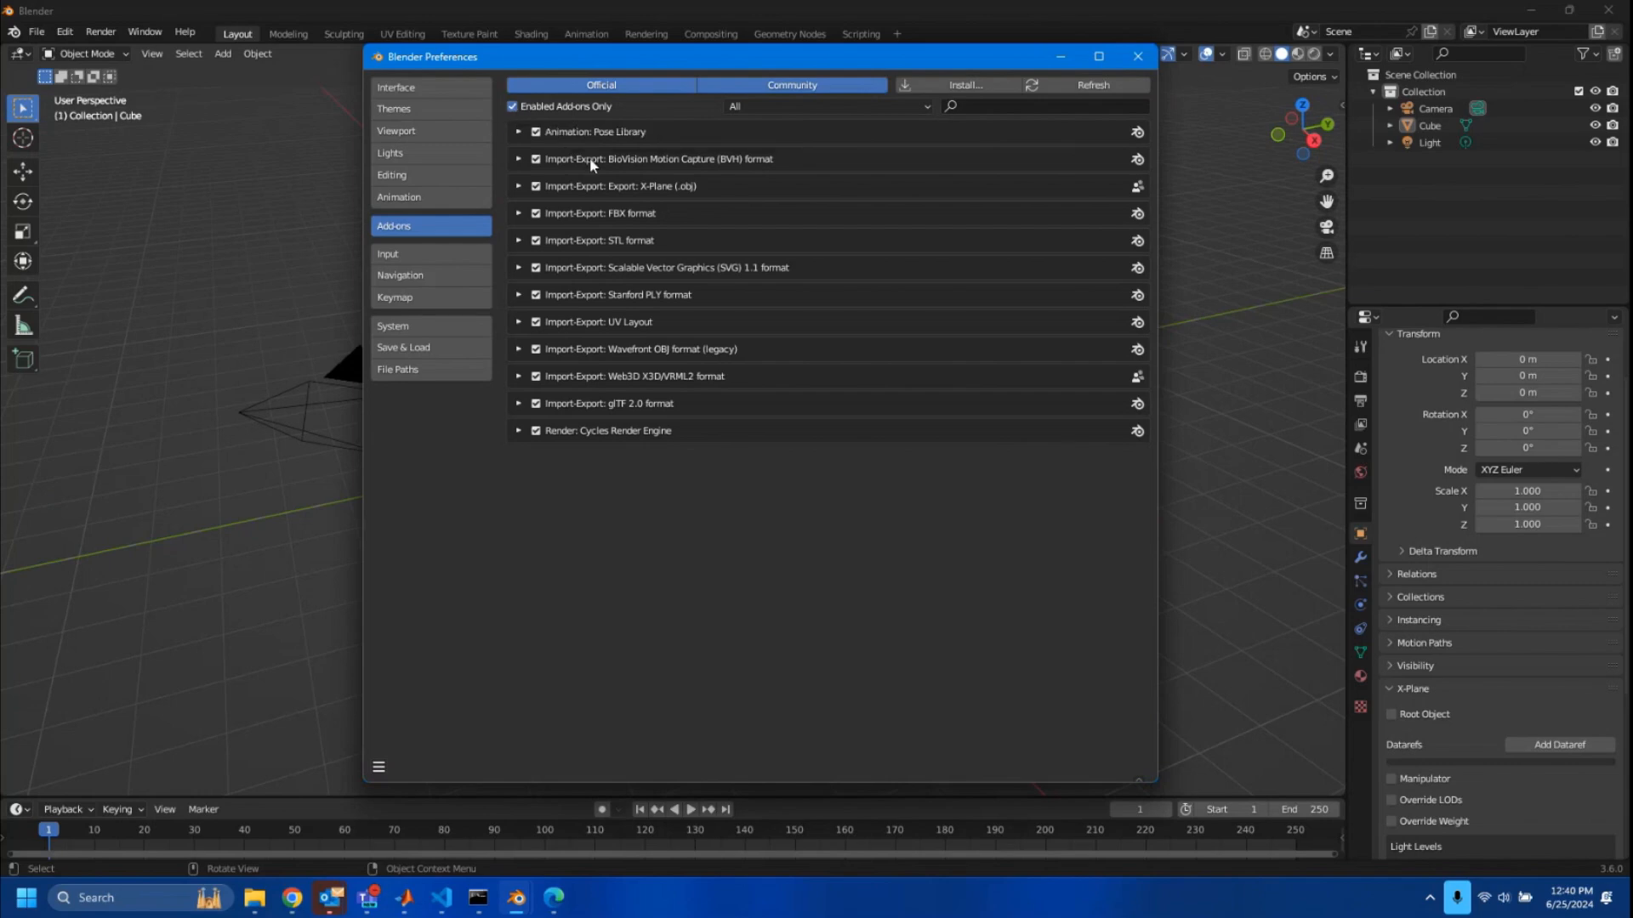
click(518, 186)
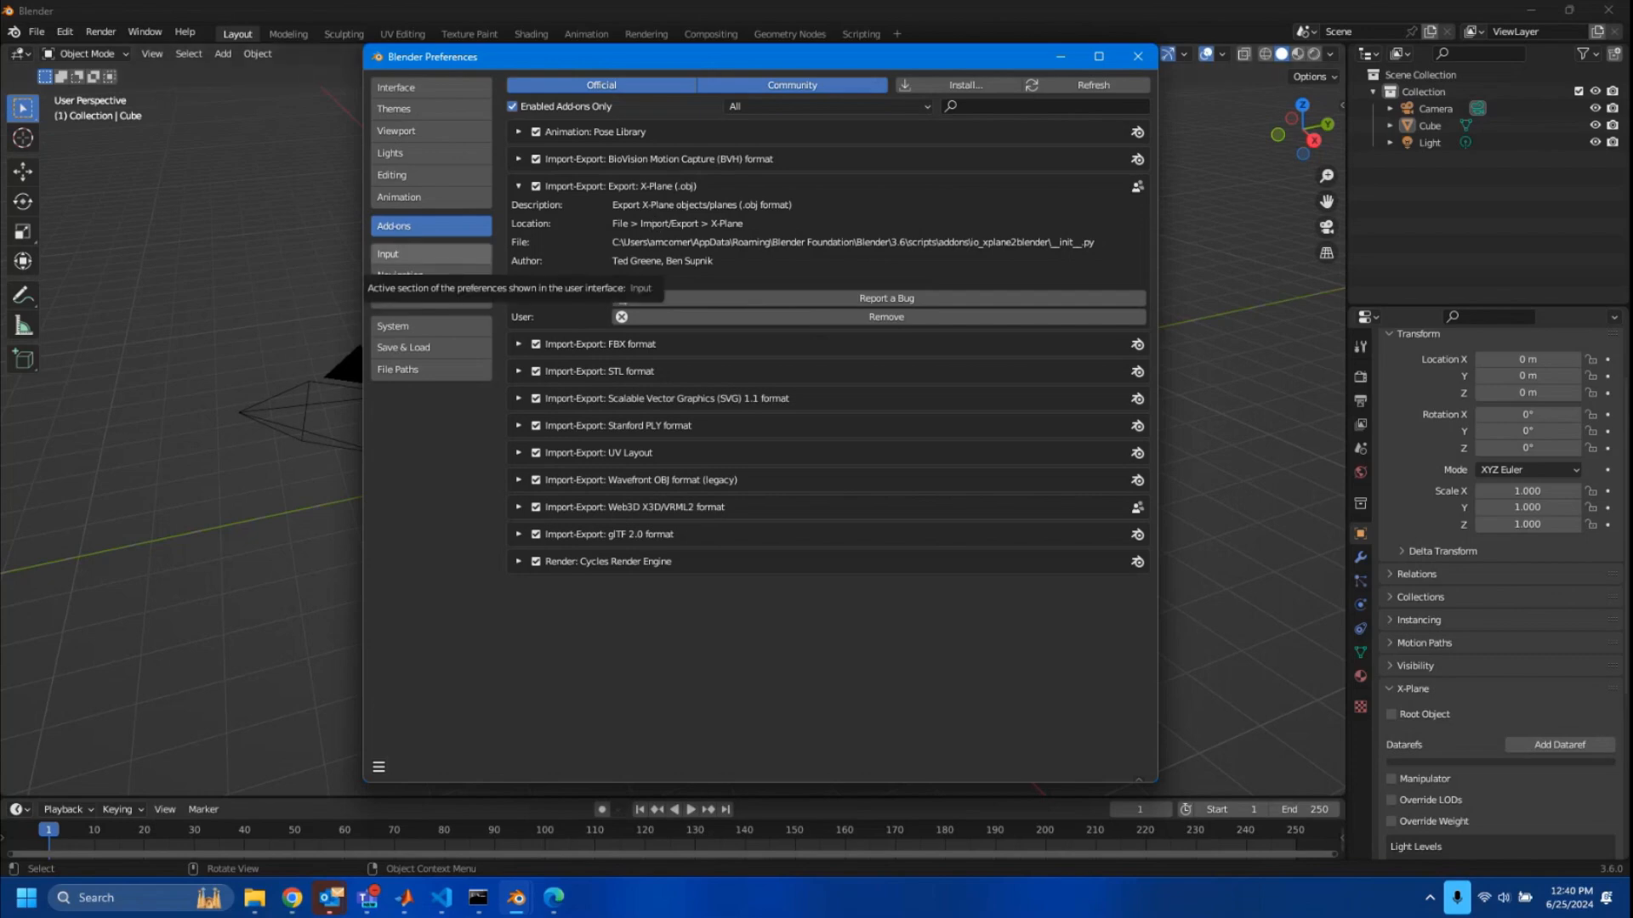
Move the browser window out of the way and close the Blender Preferences window.
drag(881, 224, 879, 172)
drag(506, 174, 1631, 196)
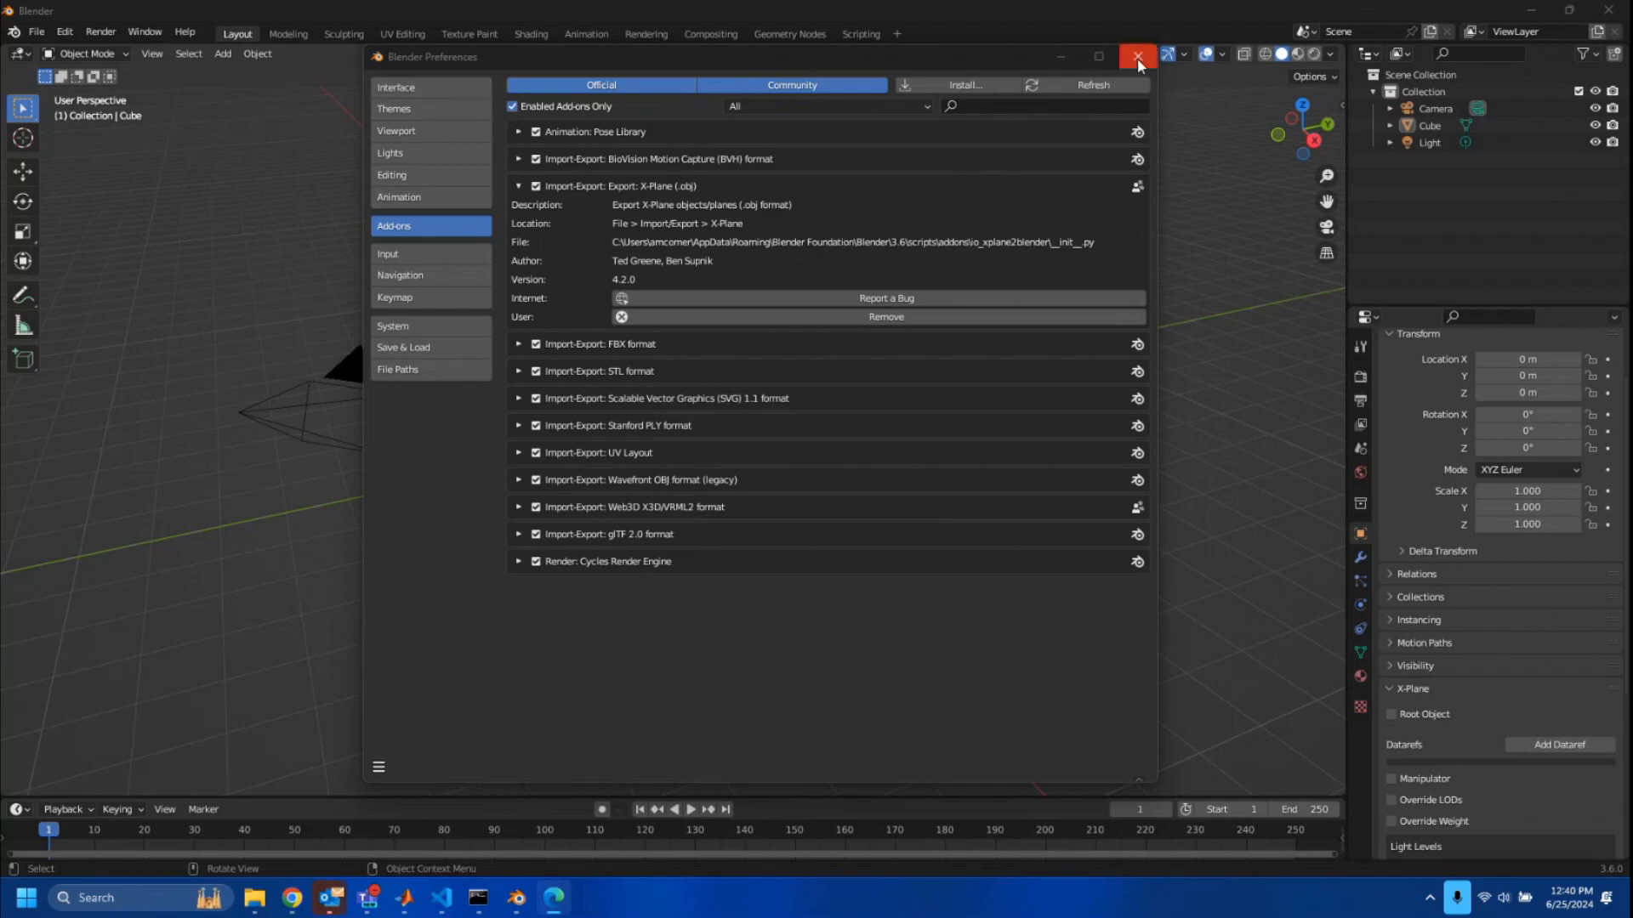
key(alt+Tab)
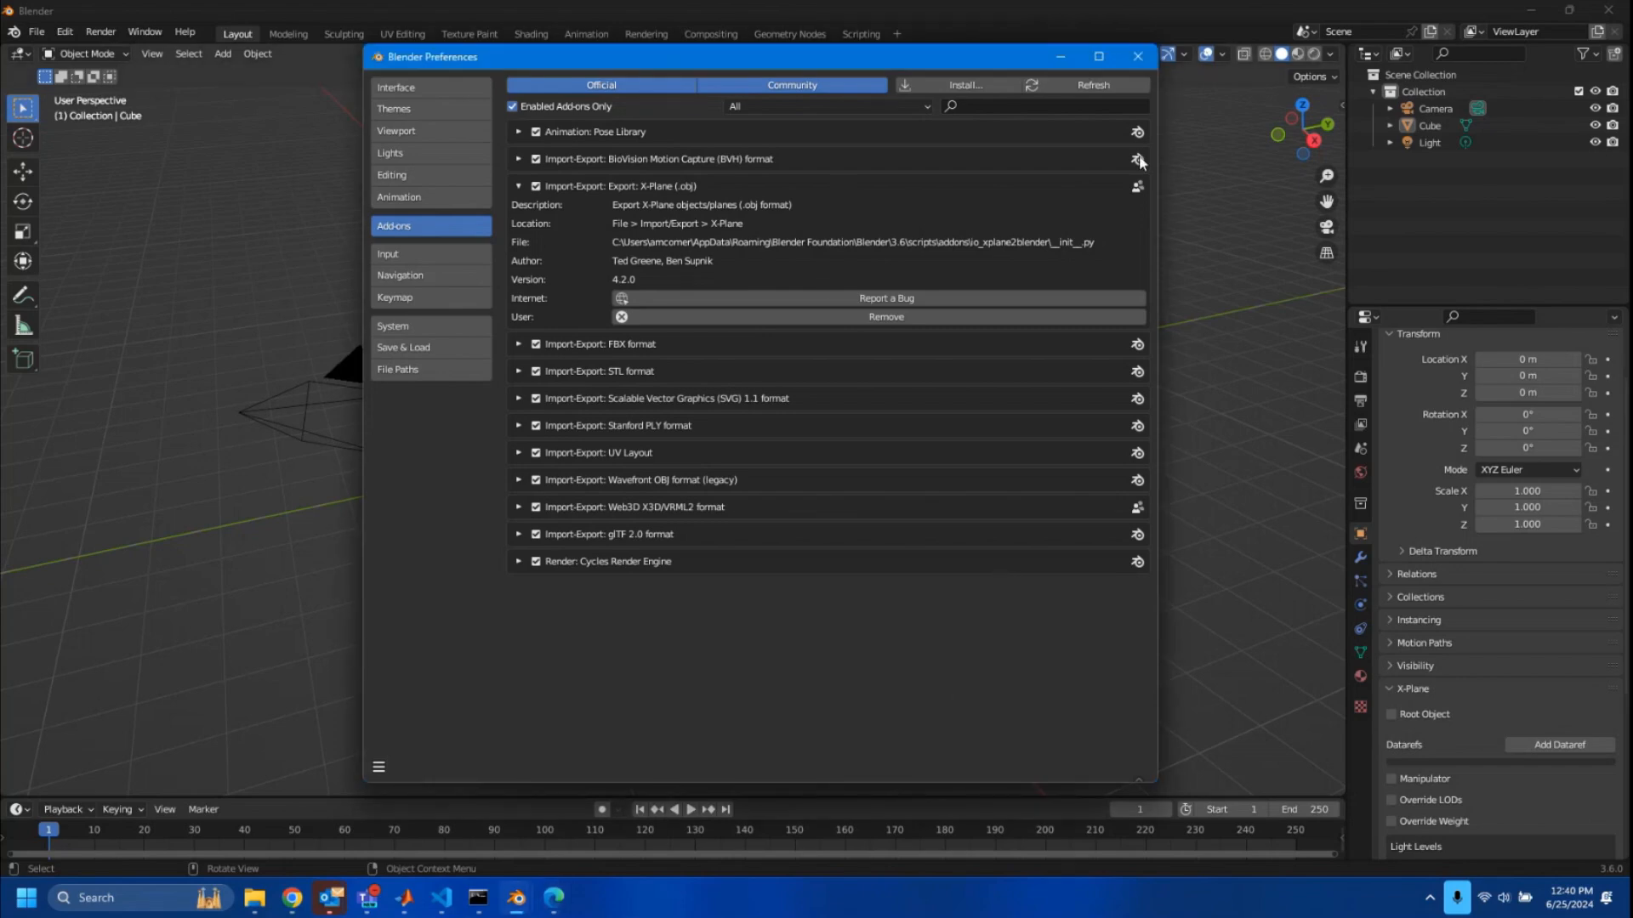
click(1138, 56)
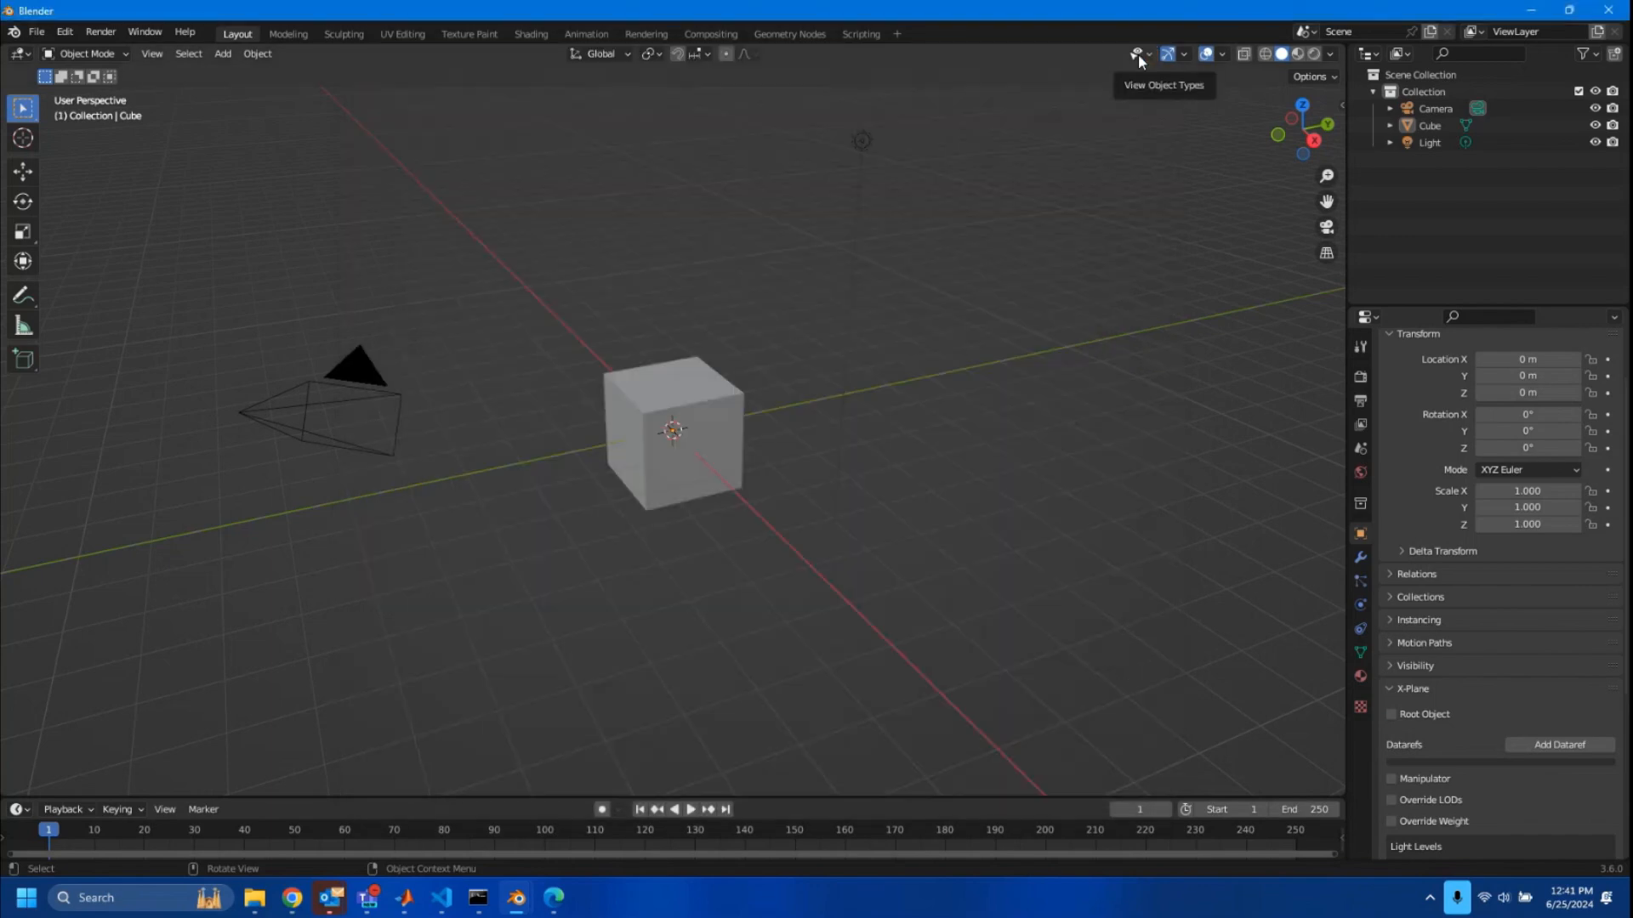